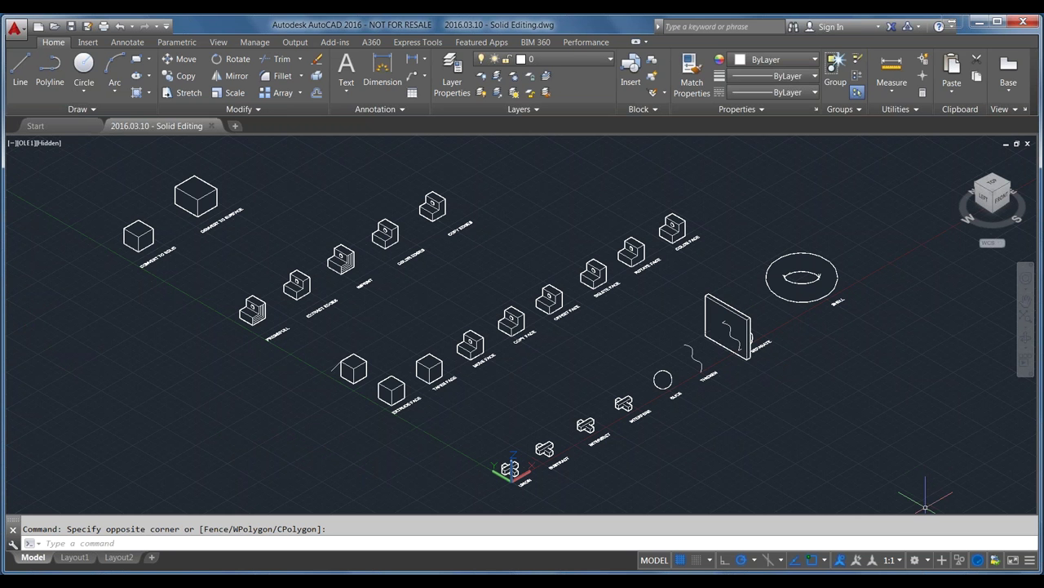
Switch to the 3D Modeling workspace and dock the floating command line beneath the drawing area
{"action": "left_click", "coordinate": [927, 561]}
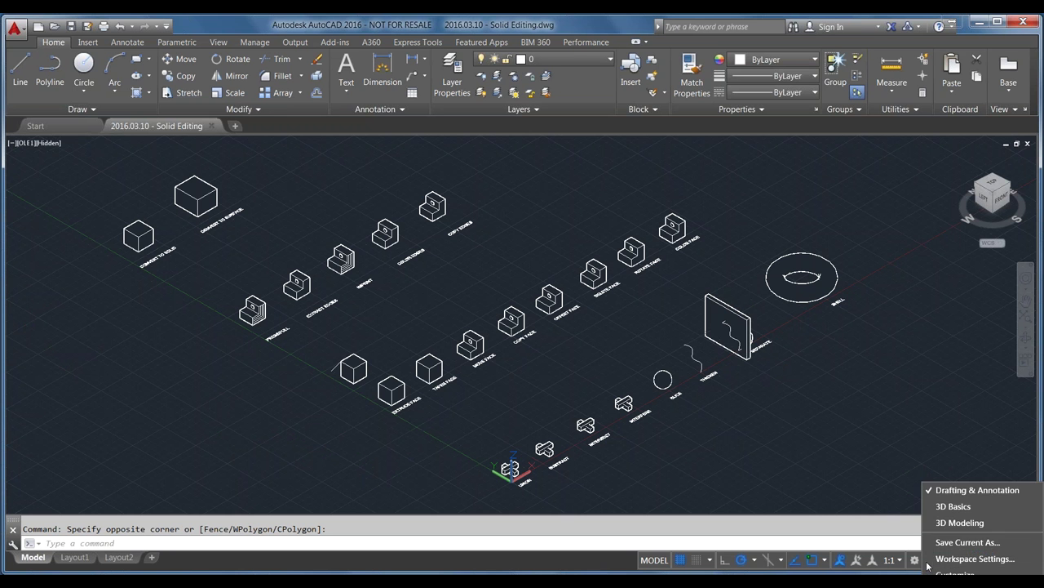
{"action": "left_click", "coordinate": [969, 523]}
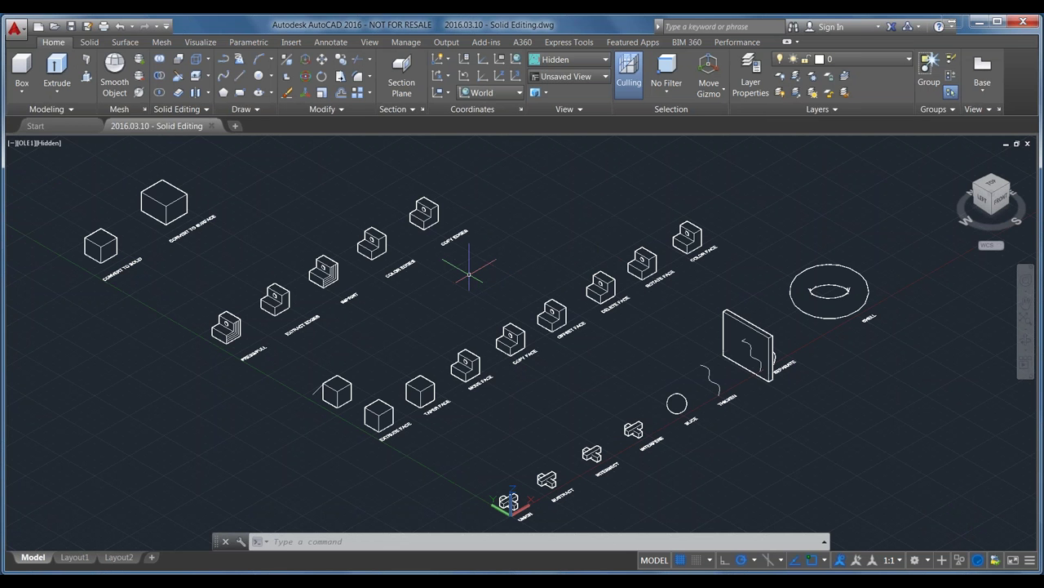
{"action": "key", "text": "Escape"}
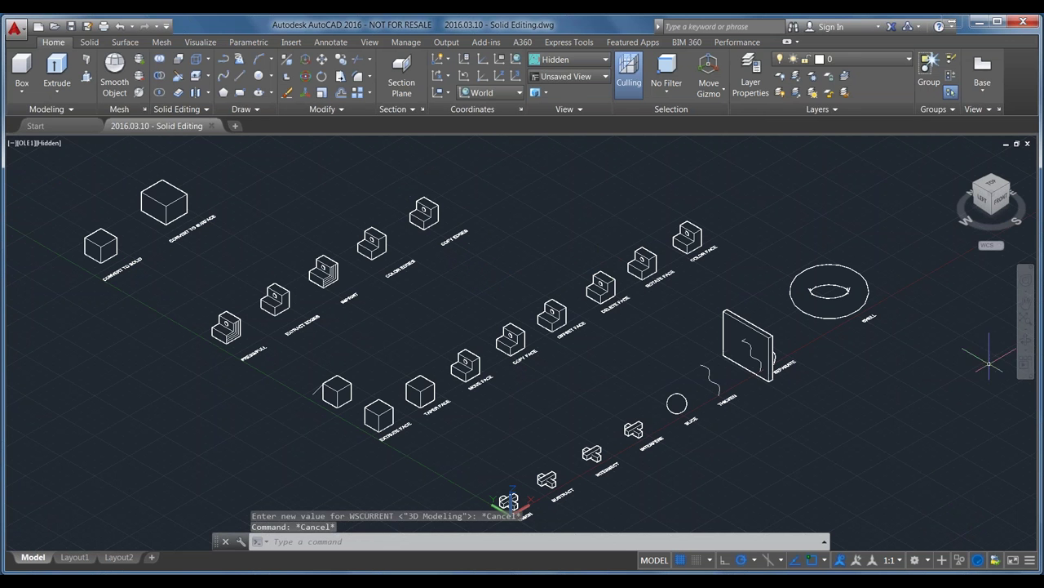
{"action": "left_click", "coordinate": [915, 559]}
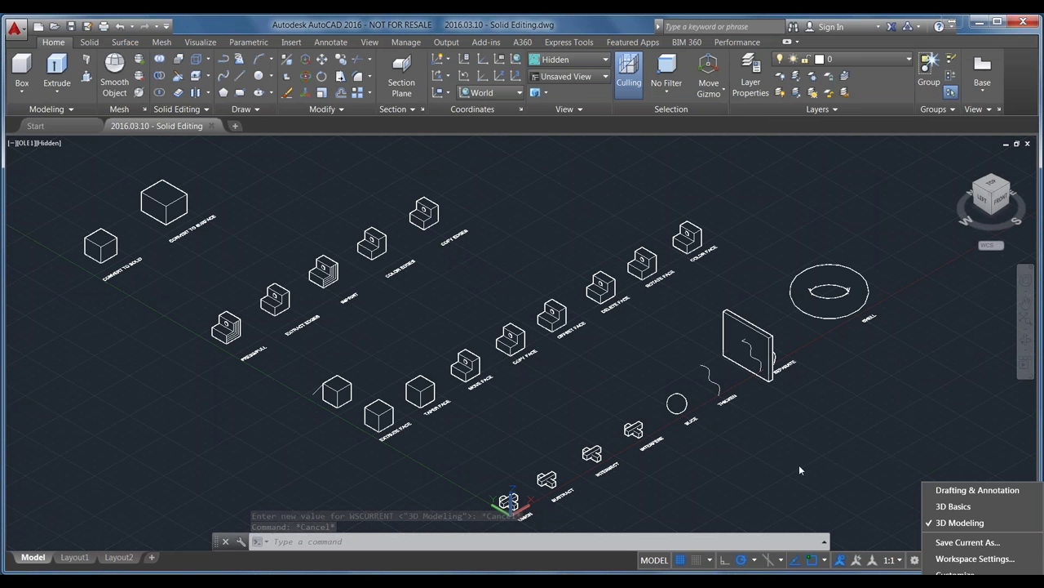
{"action": "left_click", "coordinate": [846, 539]}
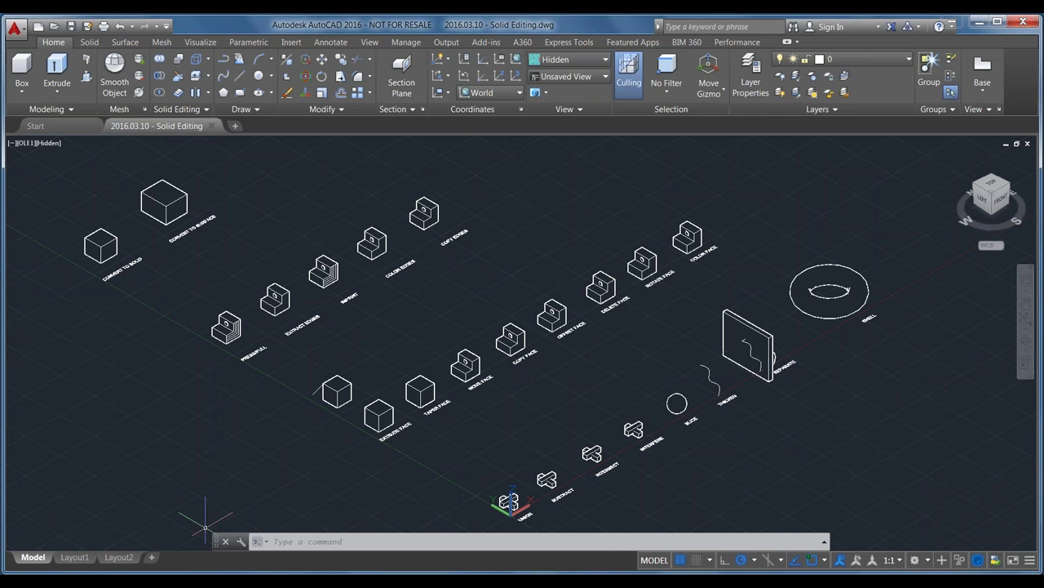
{"action": "left_click_drag", "start_coordinate": [216, 541], "coordinate": [217, 549]}
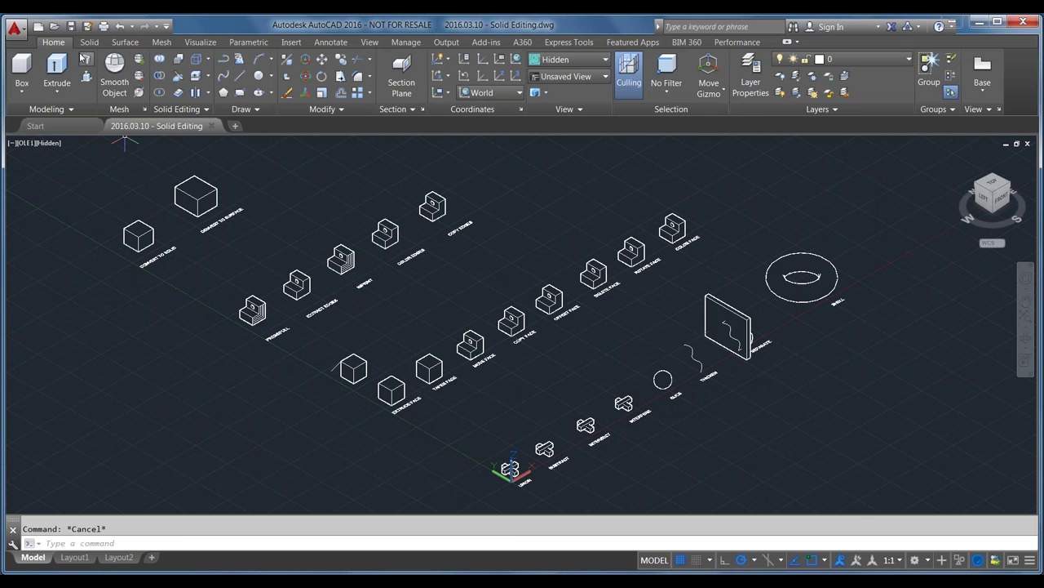
Examine the available modeling primitives, the extrude-type commands, and the solid-editing tools for edges, faces and bodies
{"action": "left_click", "coordinate": [47, 109]}
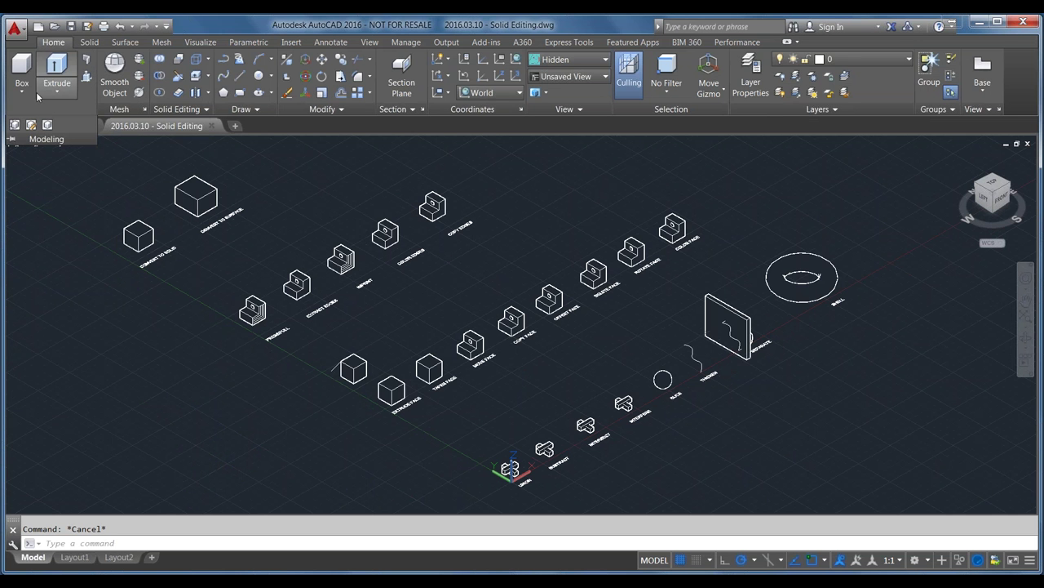
{"action": "left_click", "coordinate": [27, 93]}
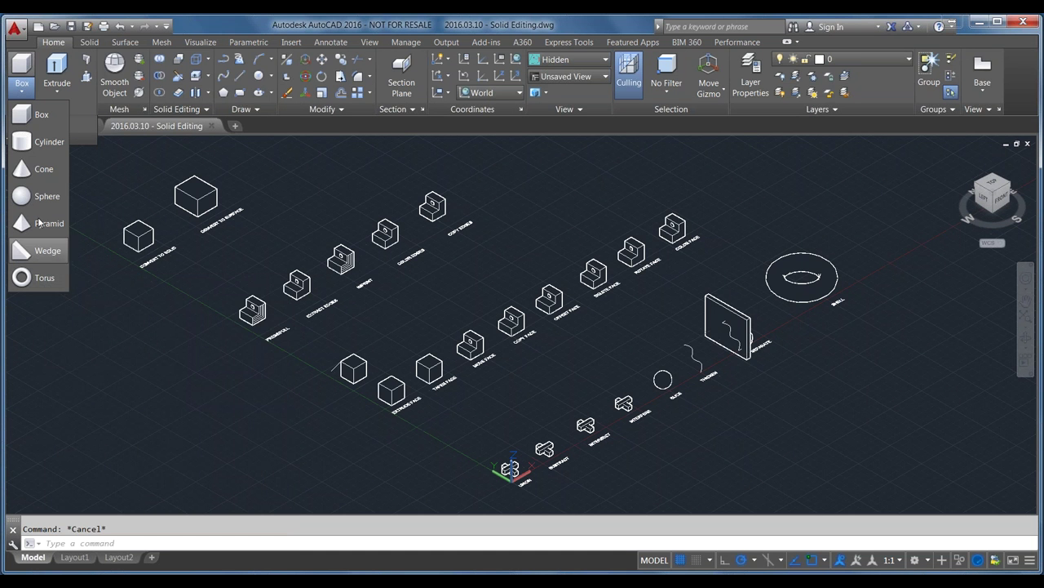
{"action": "left_click", "coordinate": [55, 93]}
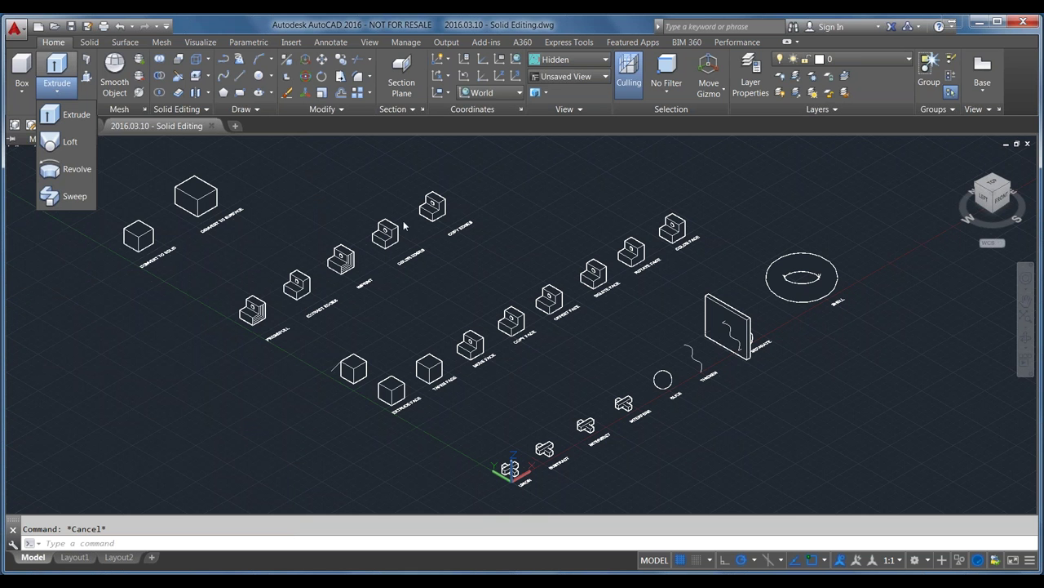
{"action": "left_click", "coordinate": [398, 462]}
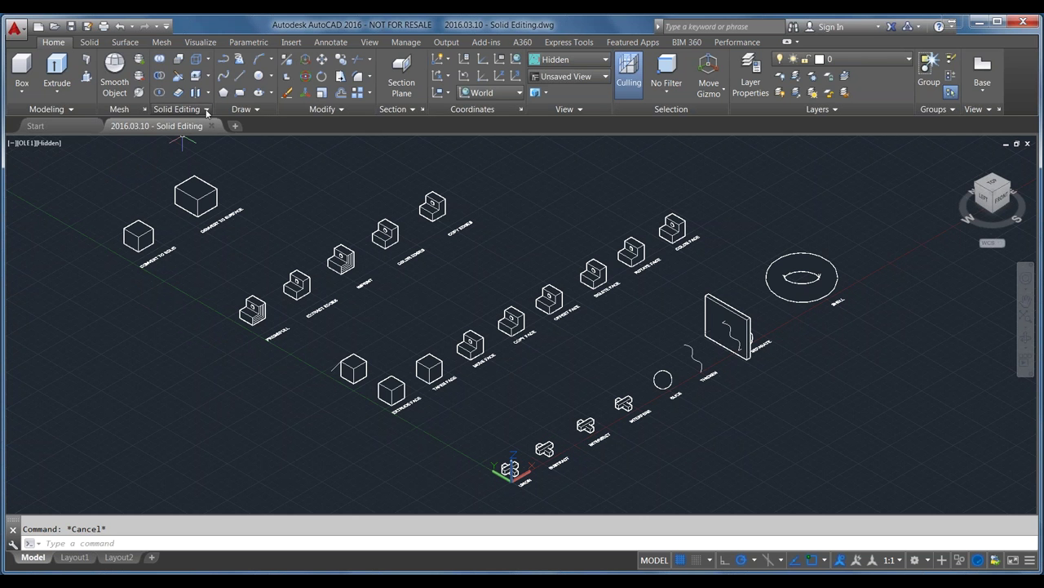
{"action": "left_click", "coordinate": [206, 109]}
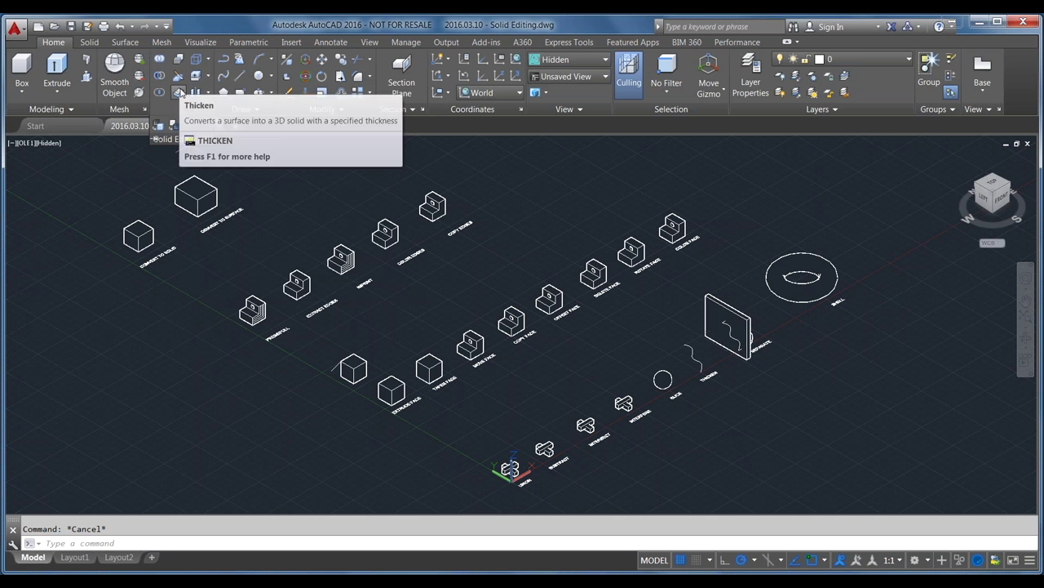
{"action": "left_click", "coordinate": [209, 60]}
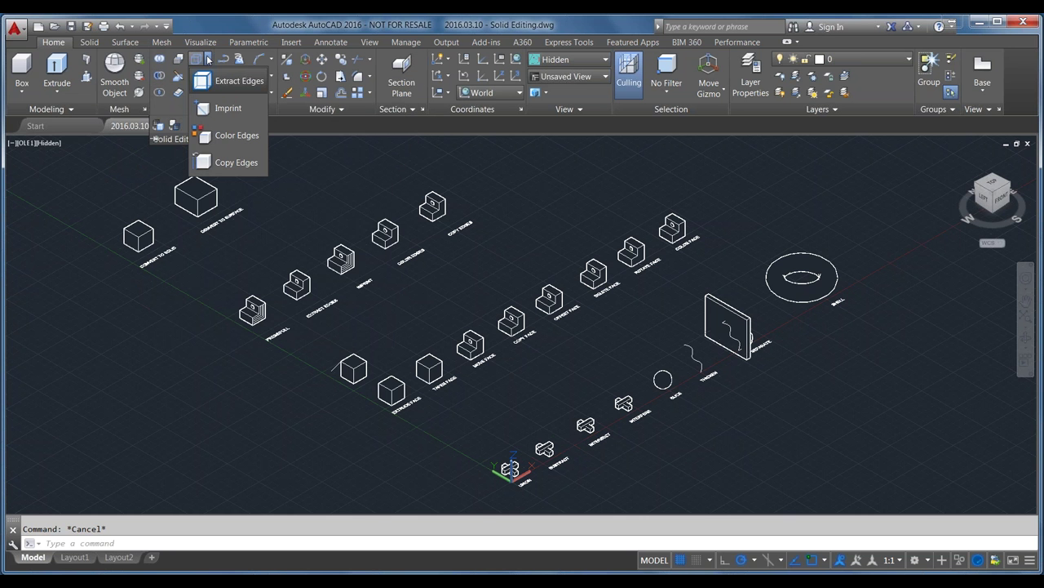
{"action": "left_click", "coordinate": [208, 76]}
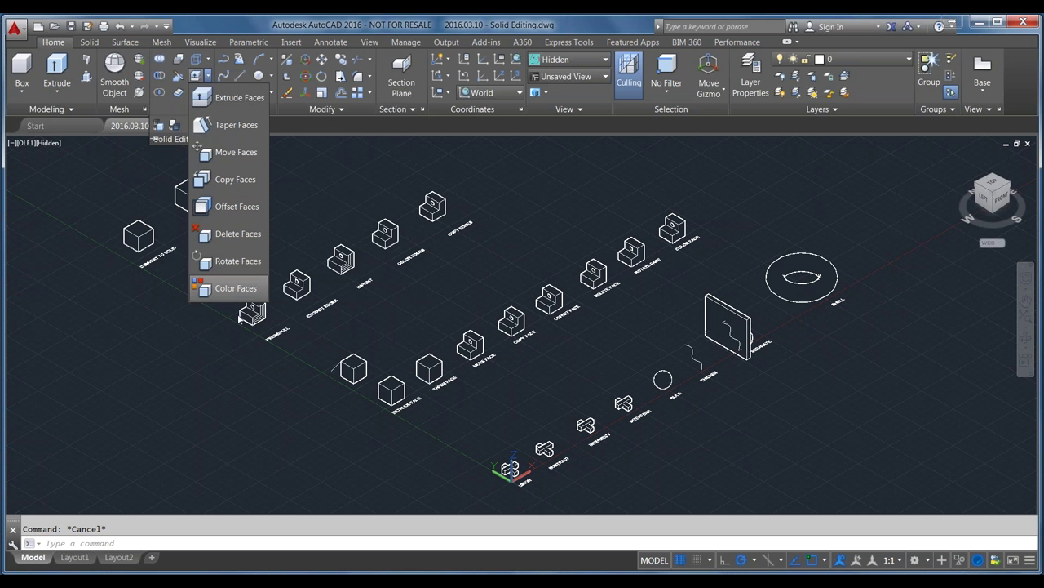
{"action": "left_click", "coordinate": [209, 78]}
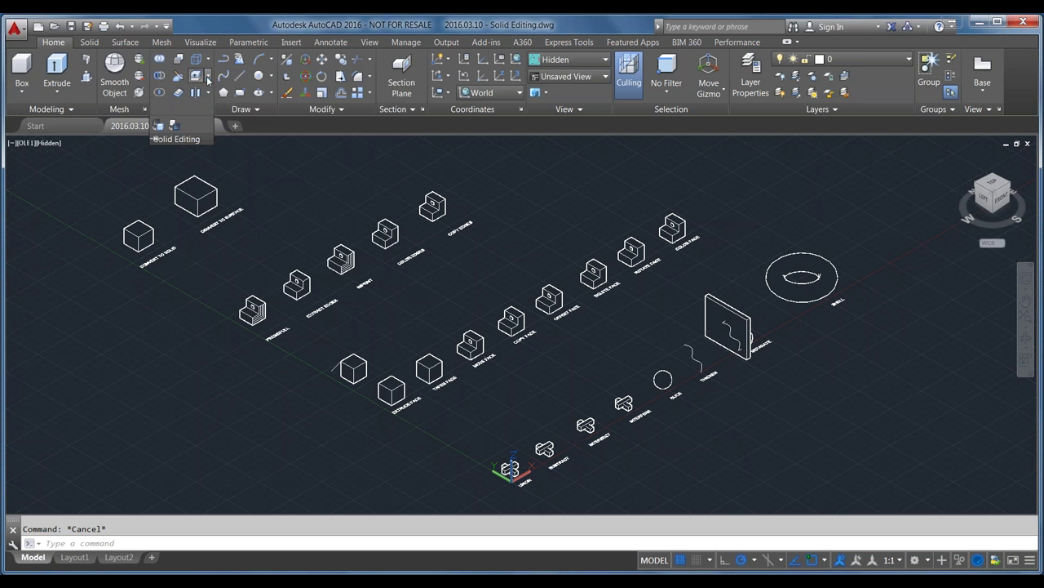
{"action": "left_click", "coordinate": [208, 96]}
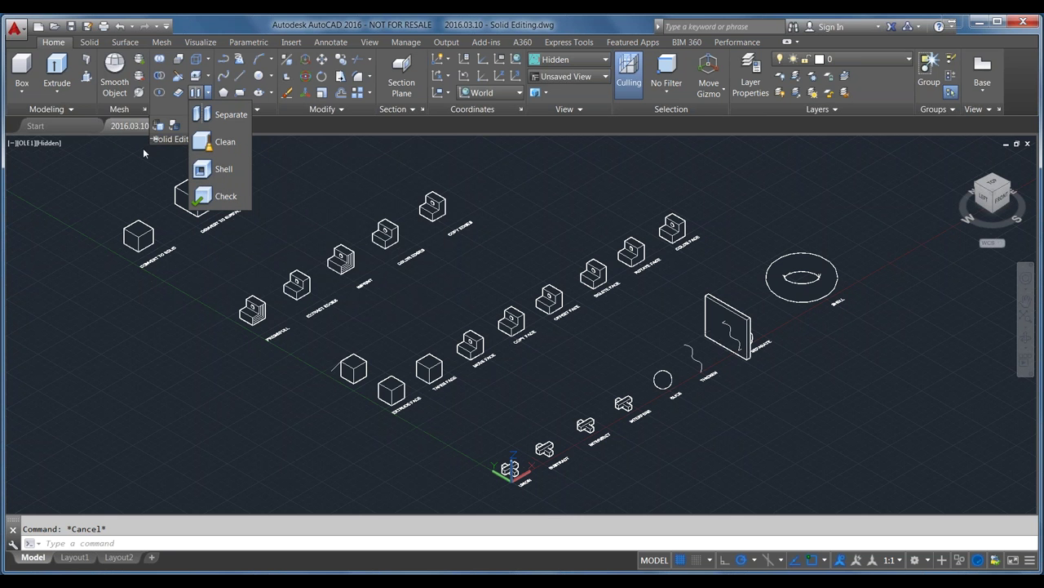
{"action": "left_click", "coordinate": [164, 107]}
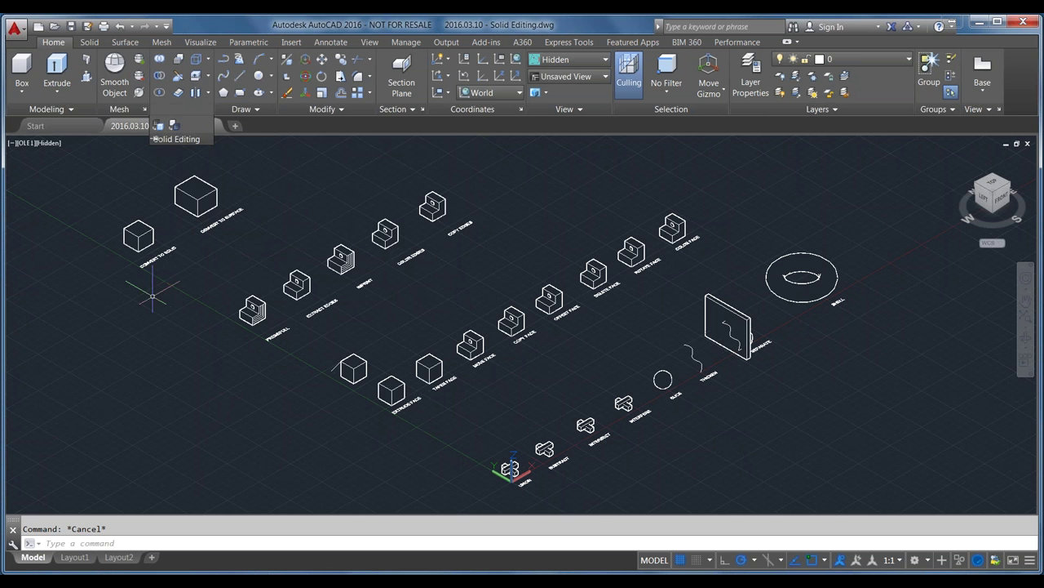
{"action": "left_click", "coordinate": [234, 420]}
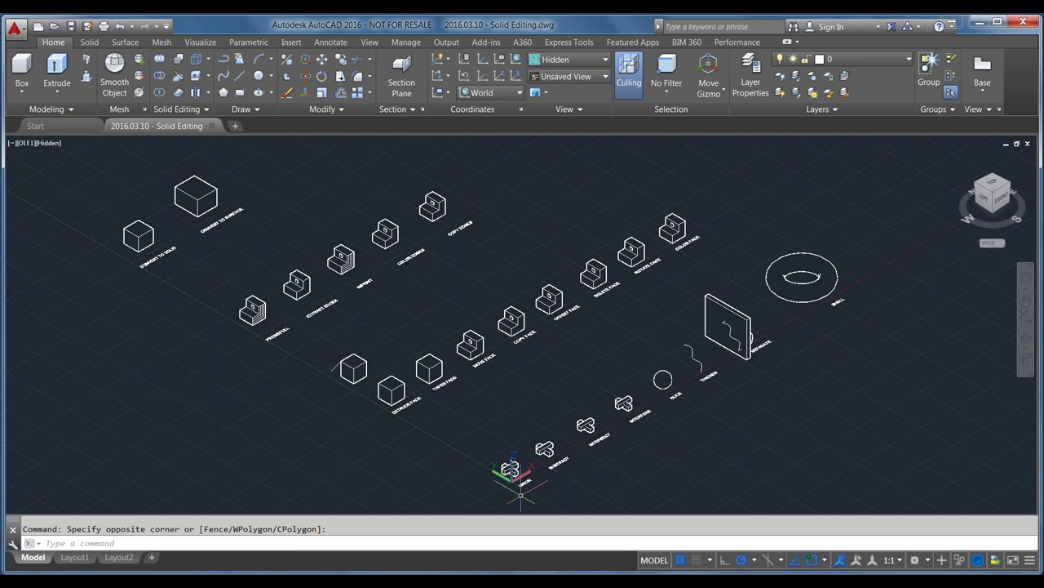
Draw a solid box near the UNION sample, about 3.52 long, 6.28 wide and 2.66 high
{"action": "scroll", "coordinate": [519, 491], "scroll_direction": "up", "scroll_amount": 6}
{"action": "scroll", "coordinate": [543, 289], "scroll_direction": "down", "scroll_amount": 4}
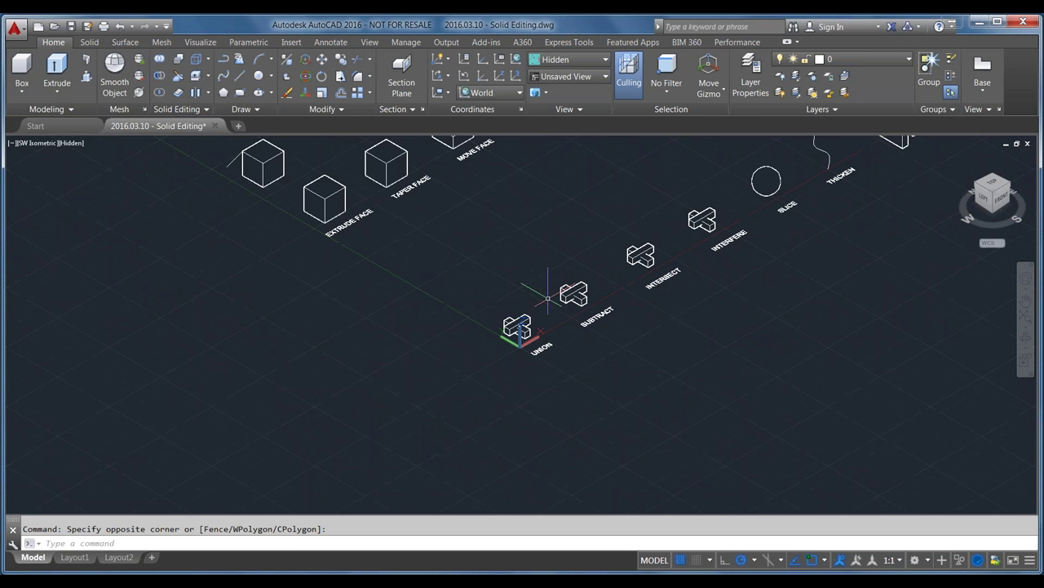
{"action": "left_click", "coordinate": [22, 92]}
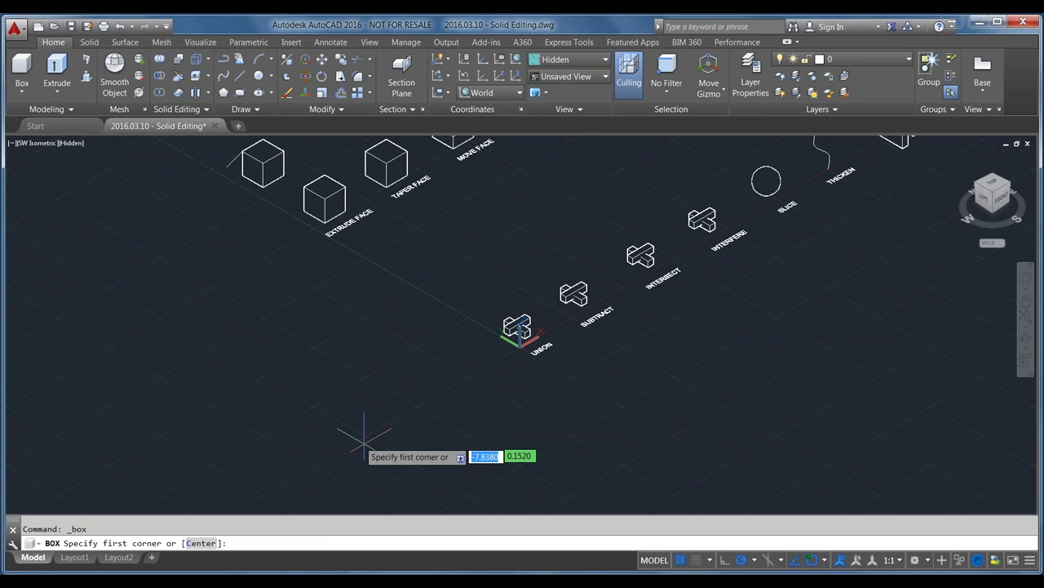
{"action": "left_click", "coordinate": [405, 431]}
{"action": "left_click", "coordinate": [478, 390]}
{"action": "left_click", "coordinate": [344, 259]}
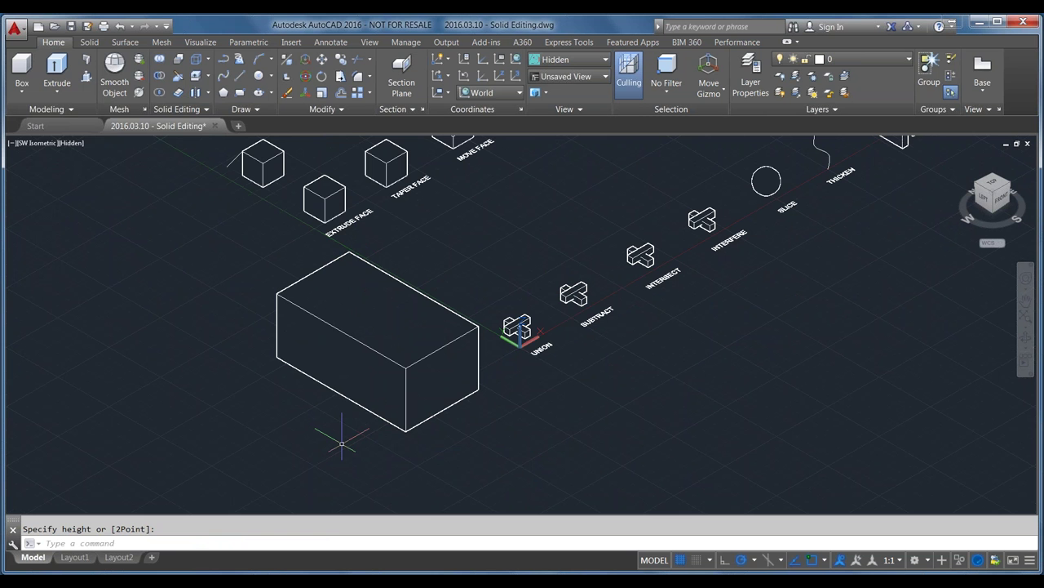
Dock the Properties palette beside the drawing area and show the properties of the box
{"action": "type", "text": "prope"}
{"action": "key", "text": "Return"}
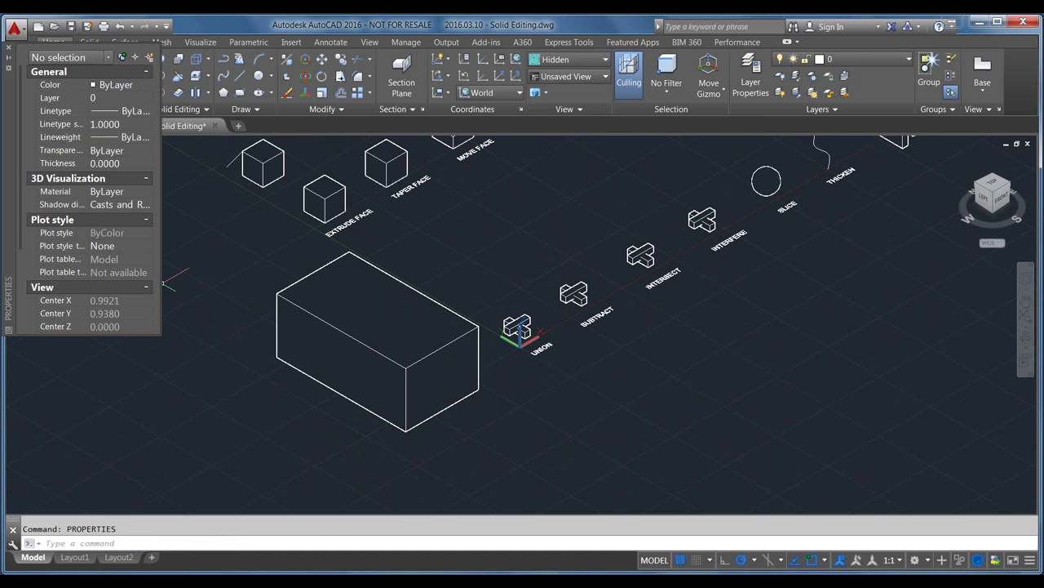
{"action": "double_click", "coordinate": [16, 256]}
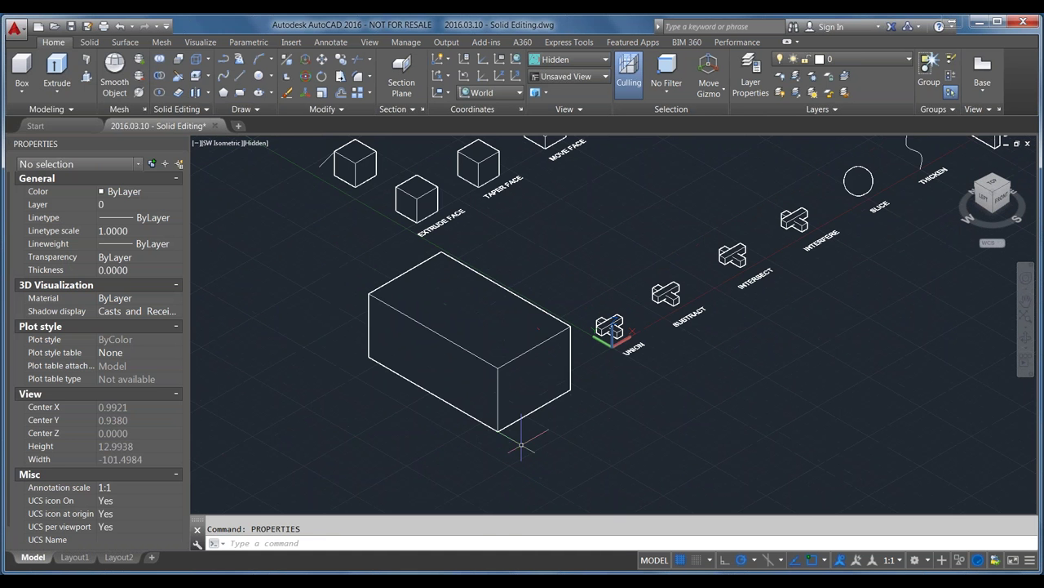
{"action": "left_click", "coordinate": [536, 473]}
{"action": "left_click", "coordinate": [490, 424]}
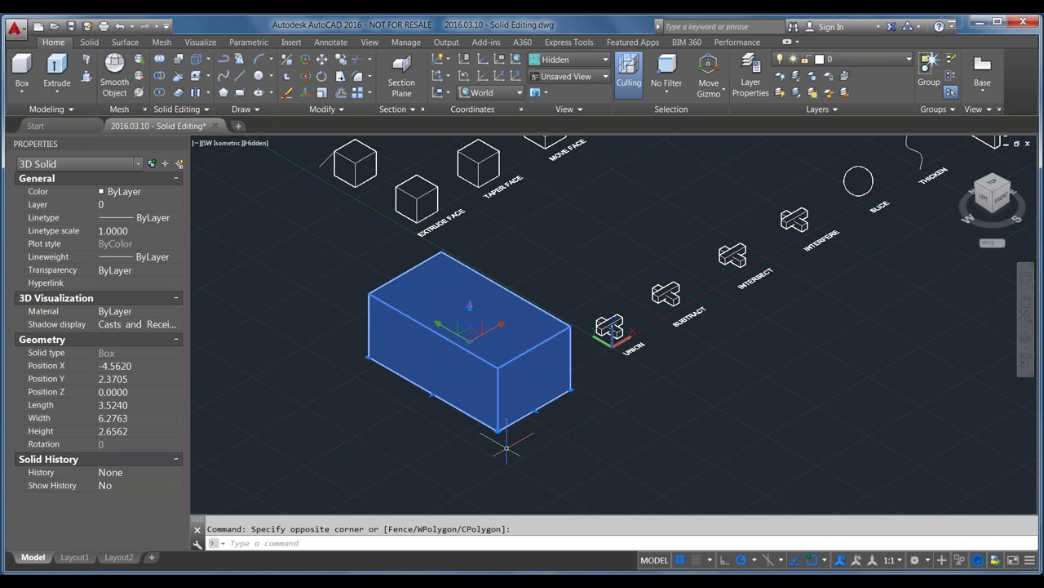
Try the box at an X position of 10 and set its X position to -1
{"action": "left_click", "coordinate": [117, 369]}
{"action": "type", "text": "10.000"}
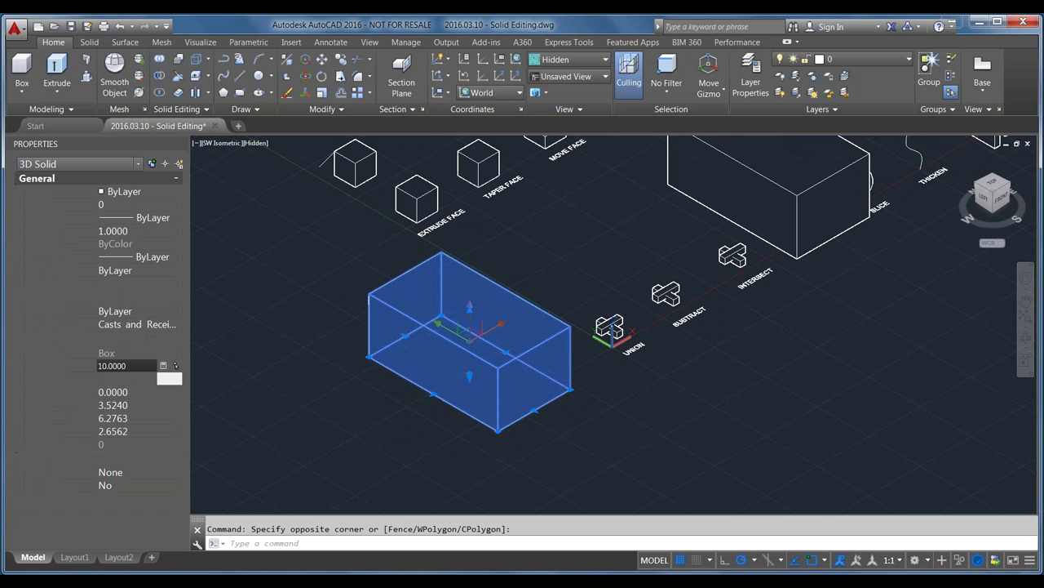
{"action": "type", "text": "0"}
{"action": "key", "text": "Tab"}
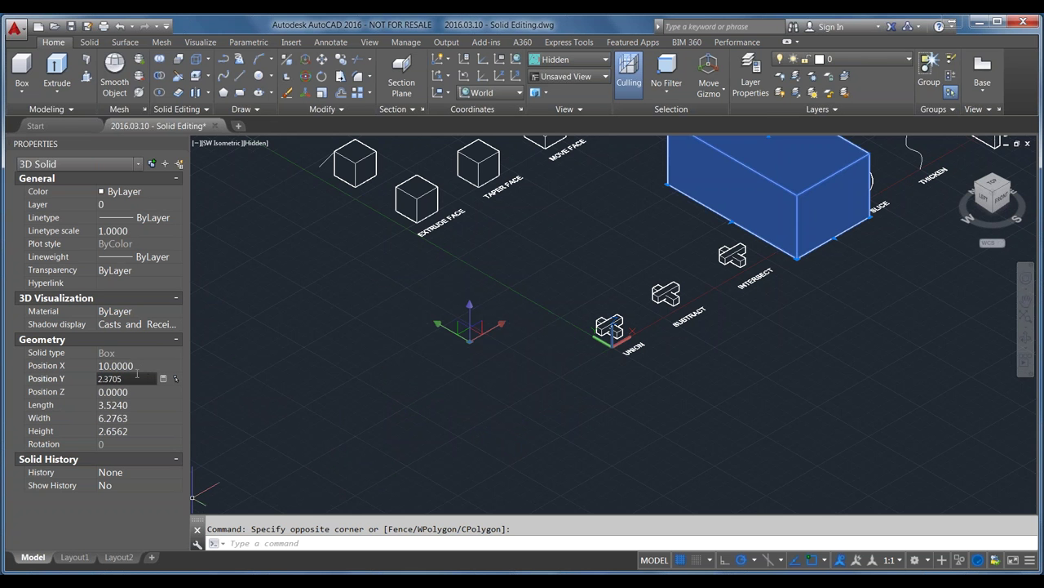
{"action": "left_click", "coordinate": [139, 368]}
{"action": "type", "text": "-1"}
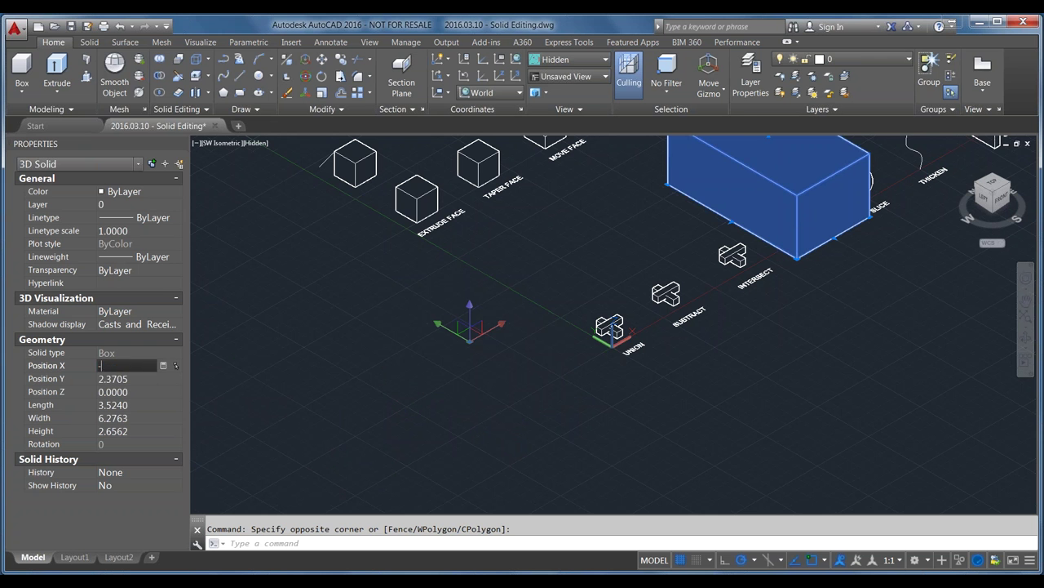
{"action": "key", "text": "Tab"}
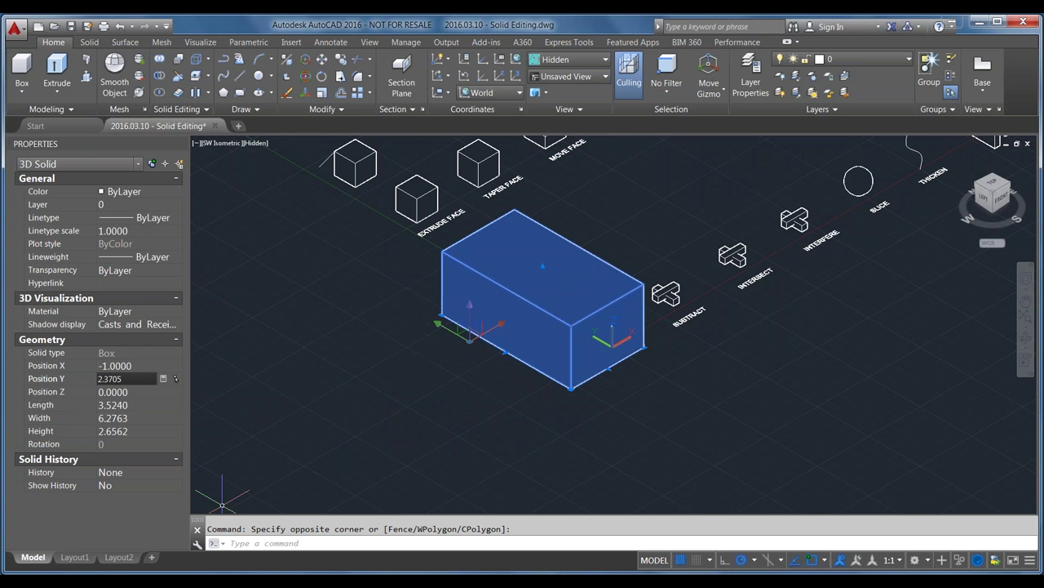
Set the box's length, width and height to 2 each, and delete the box
{"action": "left_click", "coordinate": [123, 406]}
{"action": "type", "text": "2"}
{"action": "key", "text": "Tab"}
{"action": "key", "text": "Tab"}
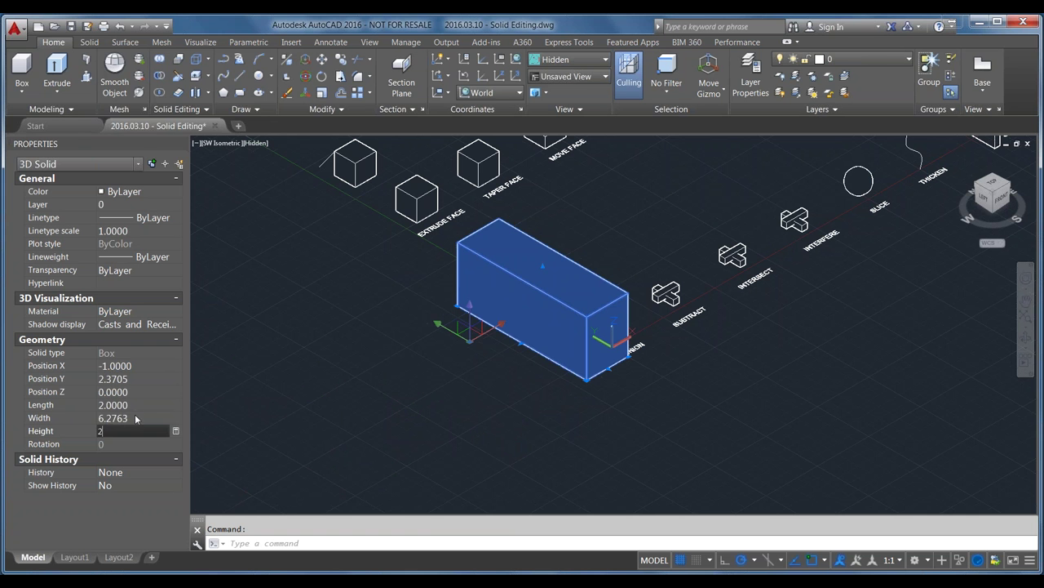
{"action": "left_click", "coordinate": [135, 418]}
{"action": "type", "text": "2"}
{"action": "key", "text": "Tab"}
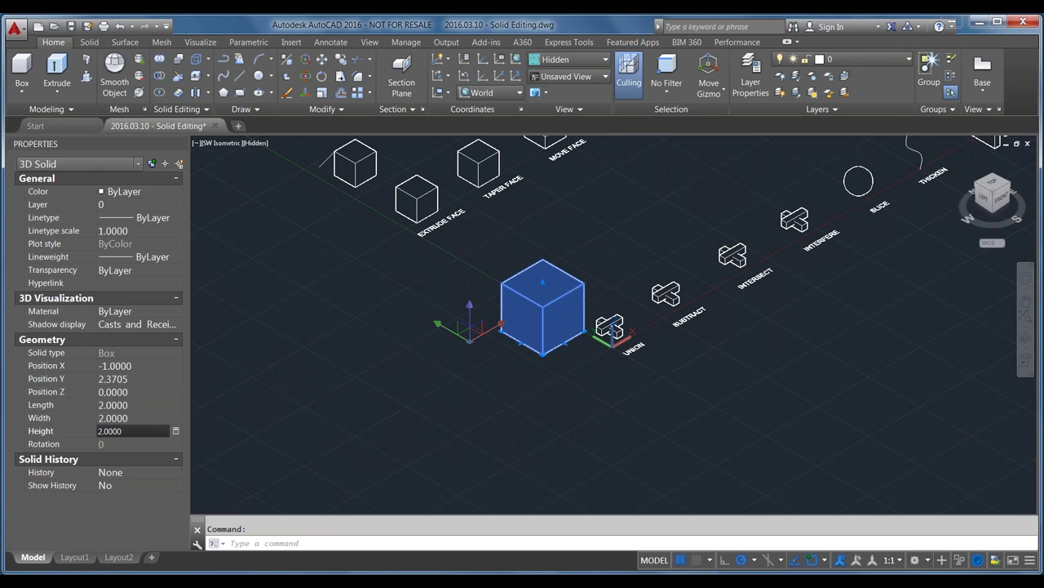
{"action": "key", "text": "Delete"}
Draw a solid cylinder with a radius of about 1.25 and a height of about 2.4 in the empty area, and select it
{"action": "left_click", "coordinate": [22, 91]}
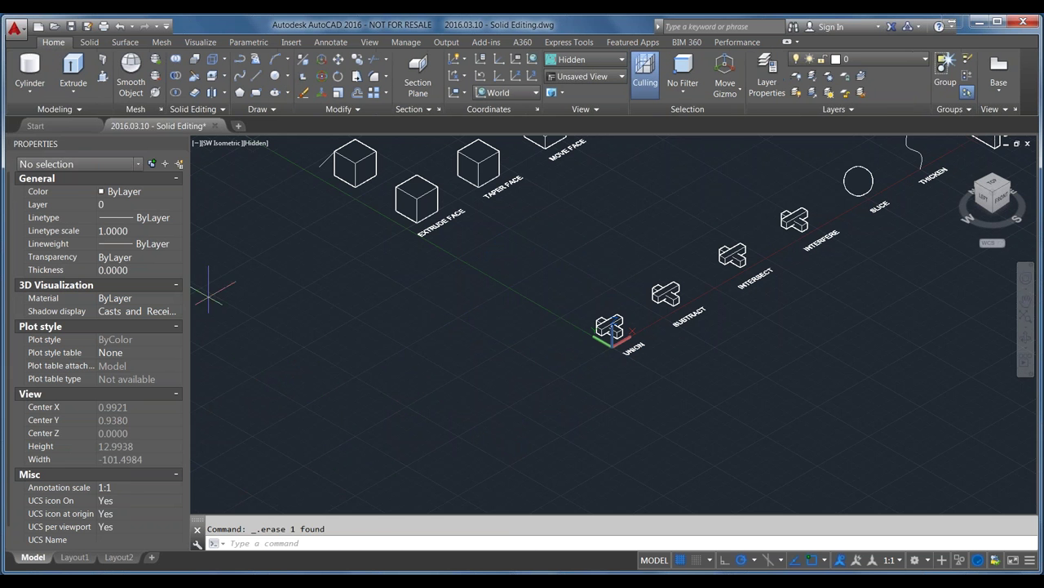
{"action": "left_click", "coordinate": [366, 372]}
{"action": "left_click", "coordinate": [383, 390]}
{"action": "left_click", "coordinate": [385, 314]}
{"action": "left_click", "coordinate": [415, 422]}
{"action": "left_click", "coordinate": [296, 296]}
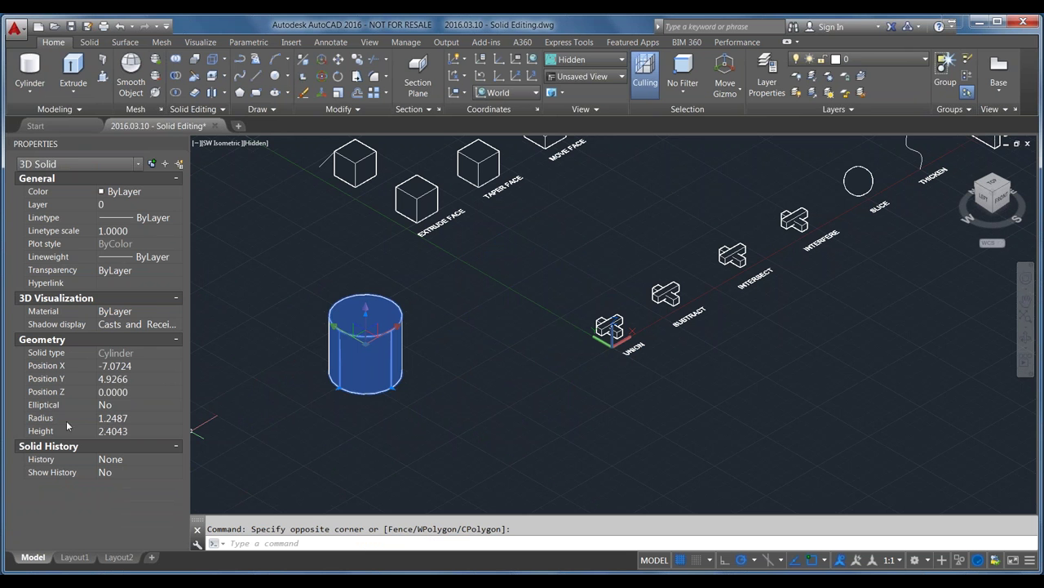
Set the cylinder's radius to 2 and its height to 1, and close the Properties palette
{"action": "left_click", "coordinate": [133, 417]}
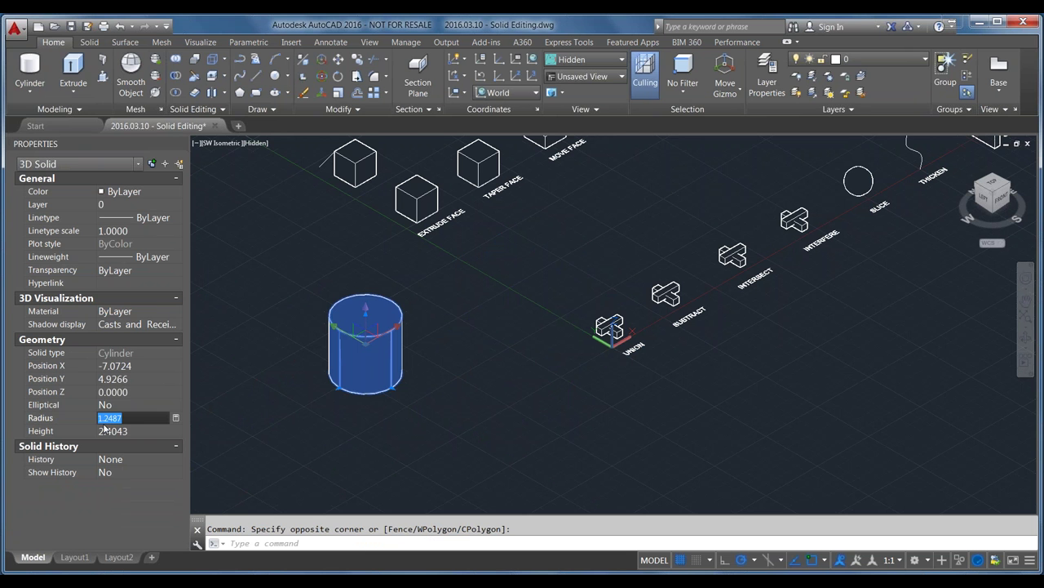
{"action": "type", "text": "2"}
{"action": "left_click", "coordinate": [106, 430]}
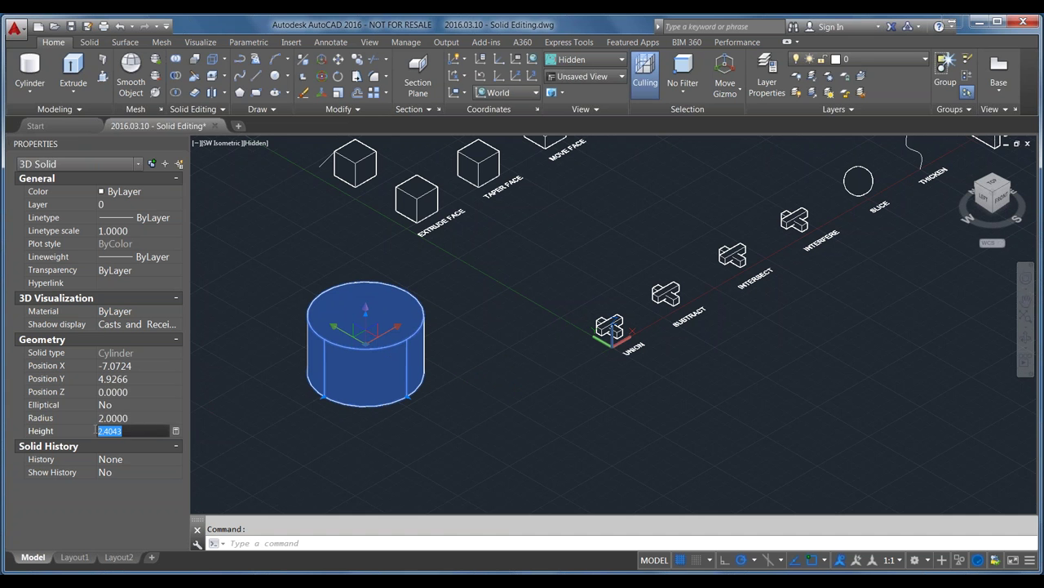
{"action": "type", "text": "1"}
{"action": "key", "text": "Return"}
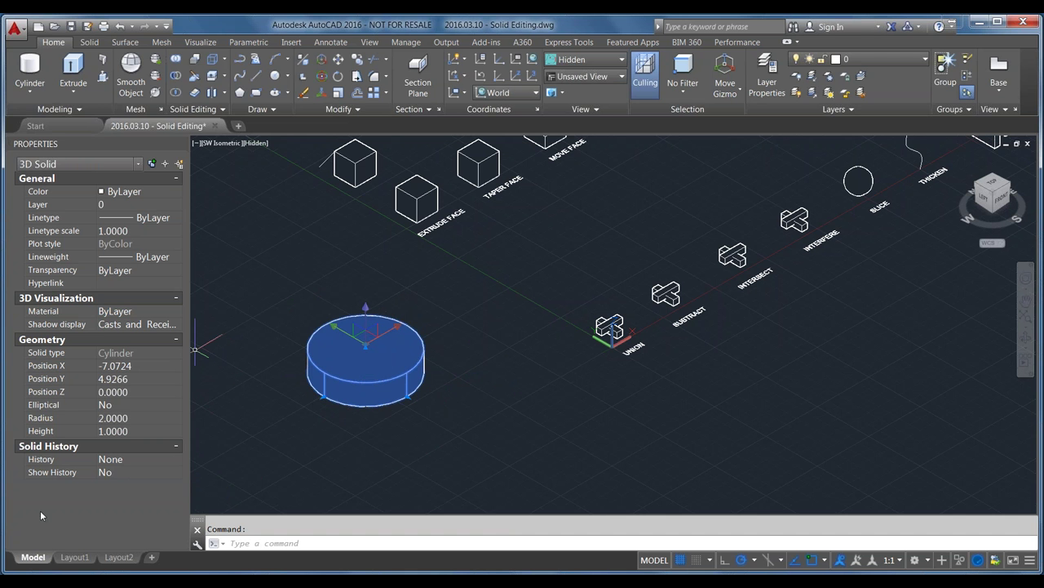
{"action": "left_click", "coordinate": [182, 144]}
{"action": "scroll", "coordinate": [214, 388], "scroll_direction": "up", "scroll_amount": 2}
{"action": "scroll", "coordinate": [218, 393], "scroll_direction": "up", "scroll_amount": 1}
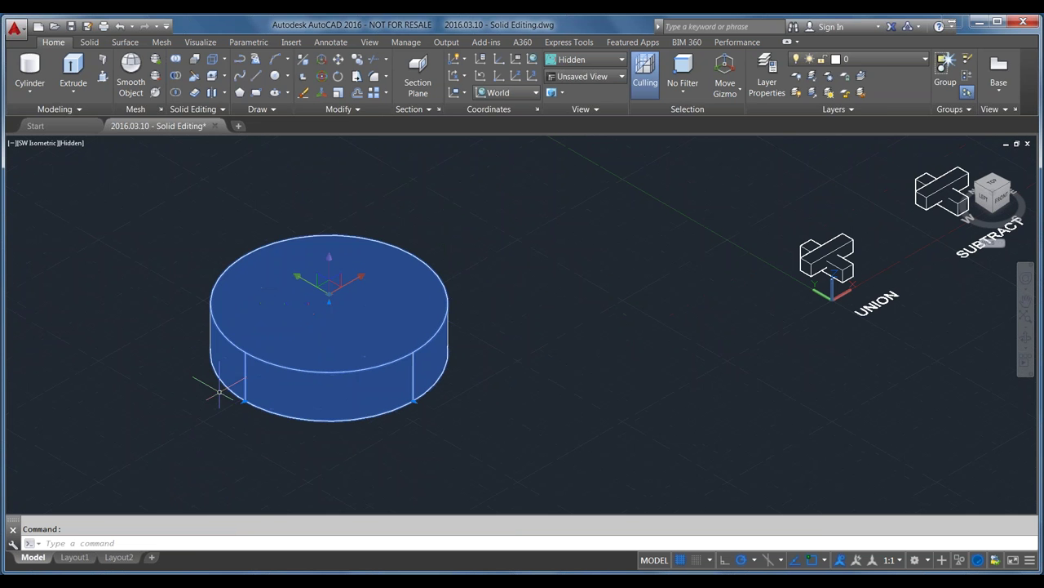
Draw a solid box in the empty area between the cylinder and the UNION sample
{"action": "left_click", "coordinate": [33, 89]}
{"action": "left_click", "coordinate": [41, 114]}
{"action": "left_click", "coordinate": [738, 416]}
{"action": "left_click", "coordinate": [631, 357]}
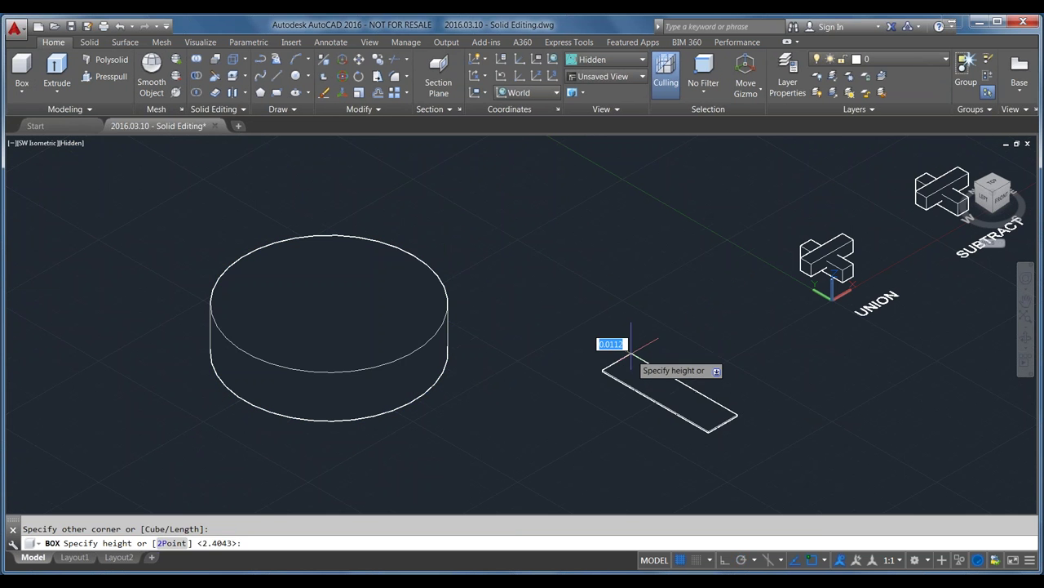
{"action": "key", "text": "Return"}
Stretch the cylinder's top upward by 2 with its height grip
{"action": "left_click", "coordinate": [432, 416]}
{"action": "left_click", "coordinate": [353, 378]}
{"action": "left_click", "coordinate": [329, 303]}
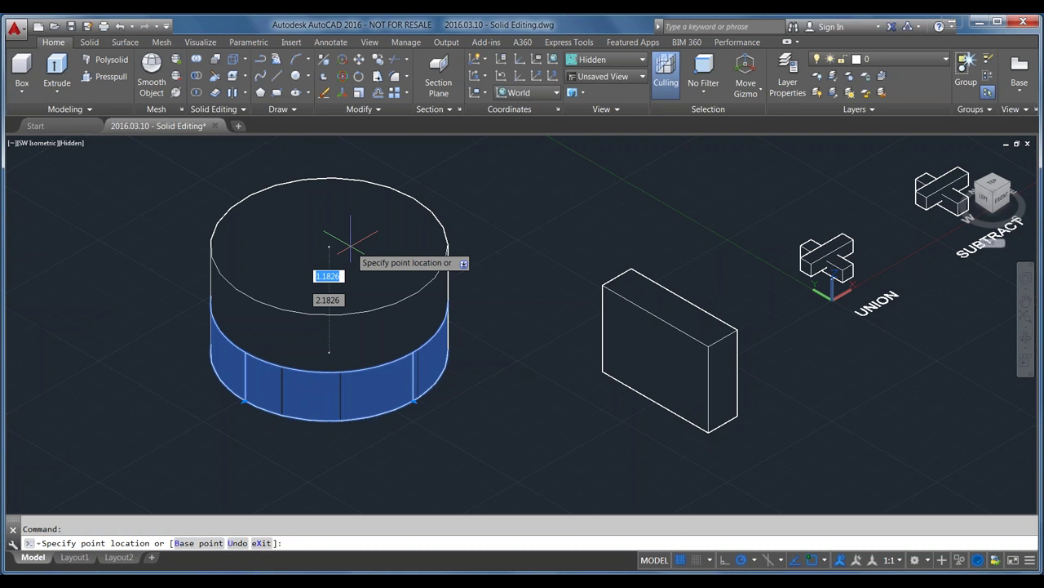
{"action": "type", "text": "2"}
{"action": "key", "text": "Return"}
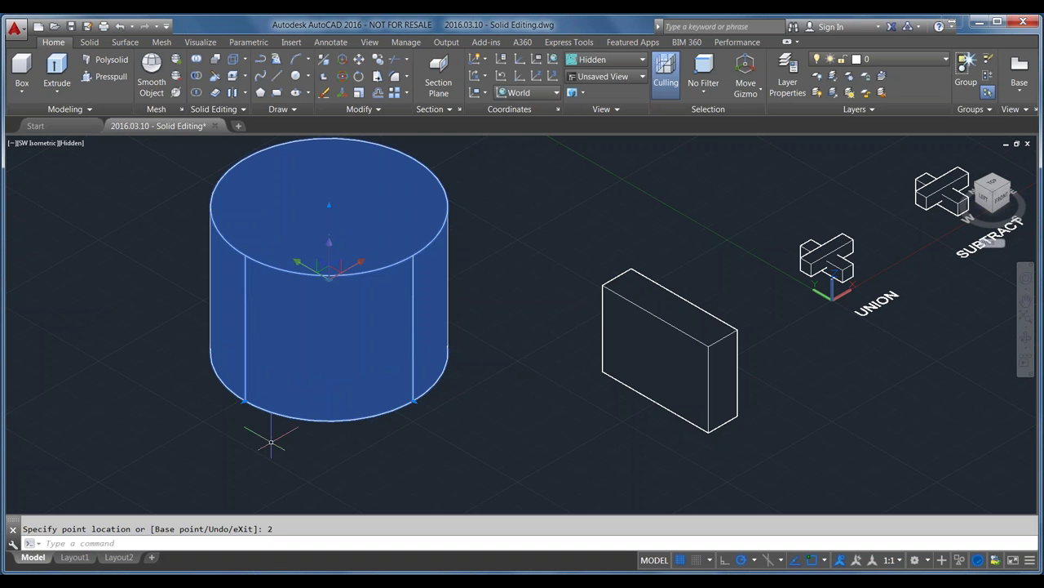
Enlarge the cylinder's radius by 2 with a radius grip at its base
{"action": "left_click", "coordinate": [245, 400]}
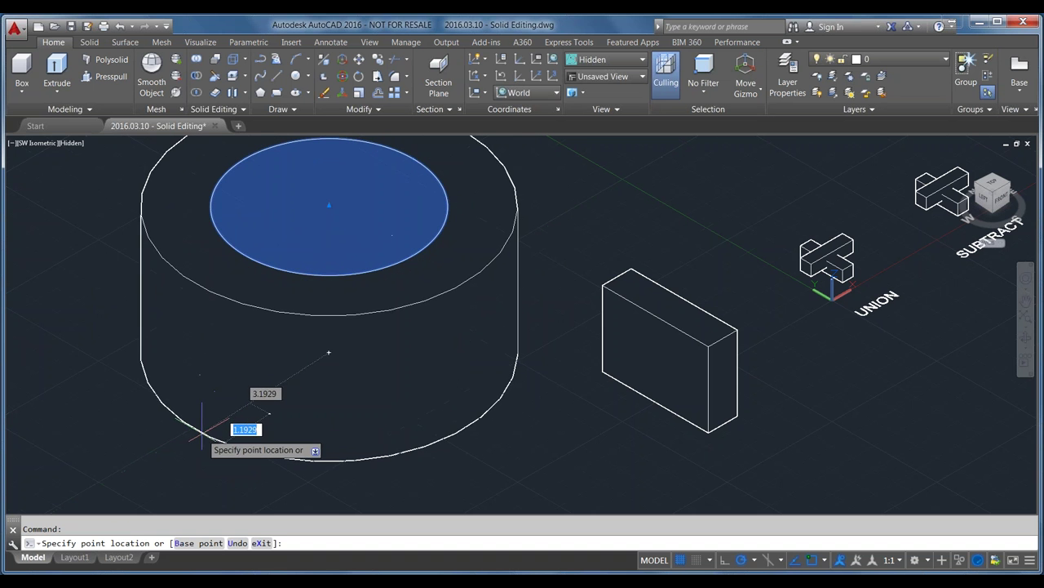
{"action": "type", "text": "2"}
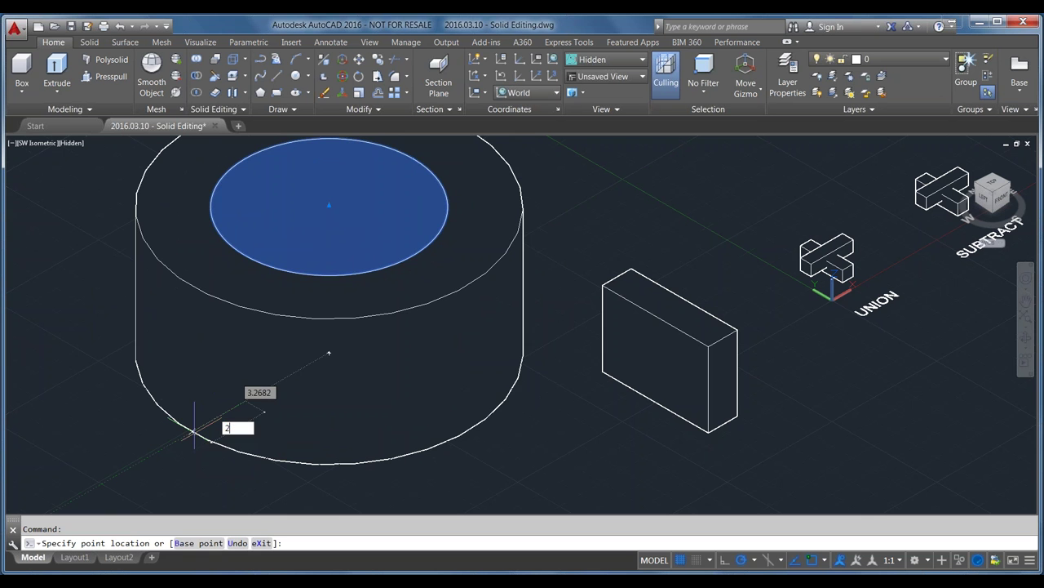
{"action": "key", "text": "Return"}
Reduce the cylinder's radius by .5 with the same base grip, and deselect the cylinder
{"action": "left_click", "coordinate": [161, 448]}
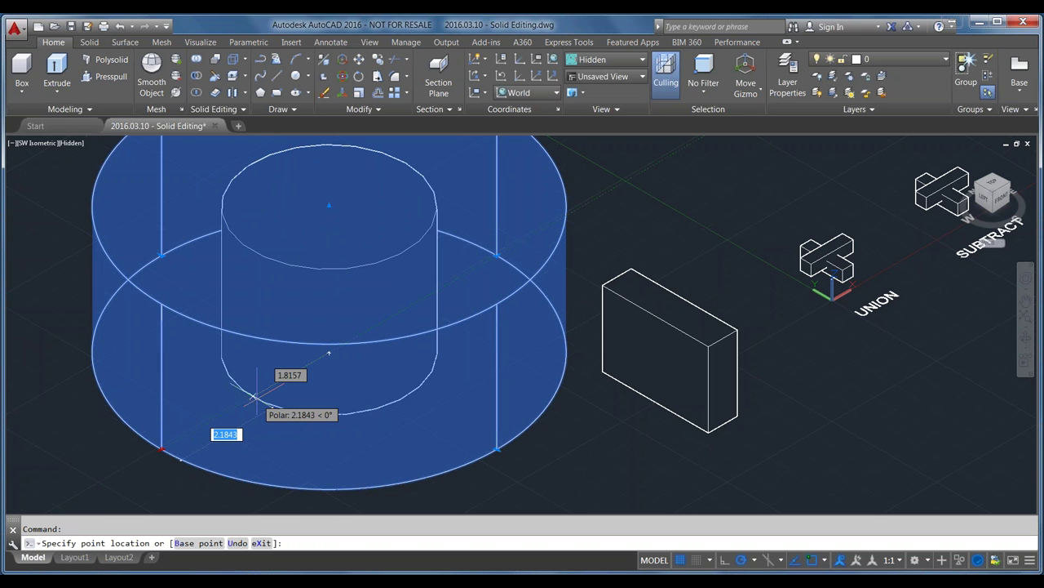
{"action": "key", "text": "BackSpace"}
{"action": "key", "text": "Return"}
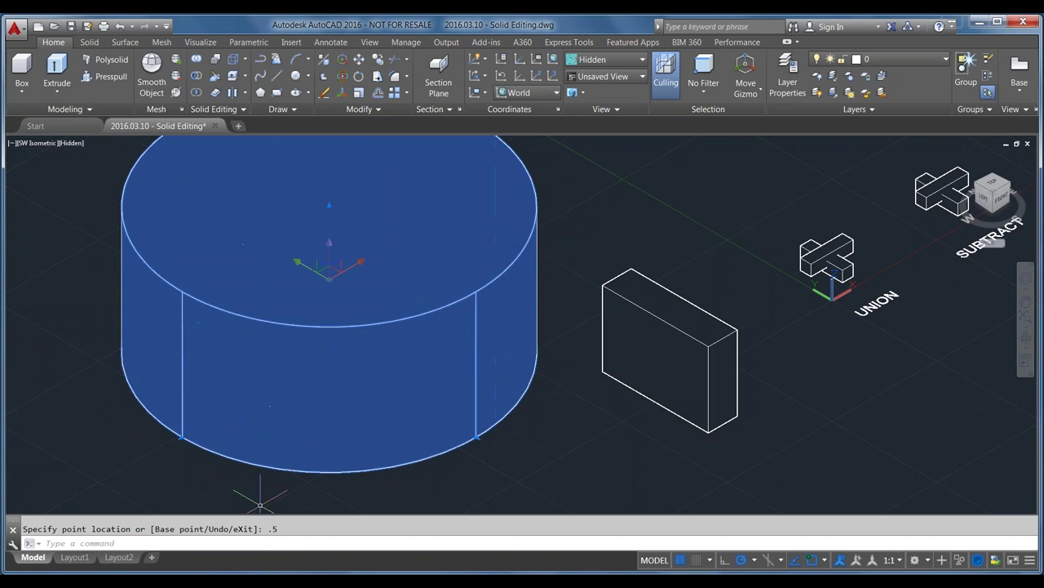
{"action": "scroll", "coordinate": [337, 366], "scroll_direction": "down", "scroll_amount": 3}
{"action": "scroll", "coordinate": [415, 368], "scroll_direction": "up", "scroll_amount": 2}
{"action": "key", "text": "Escape"}
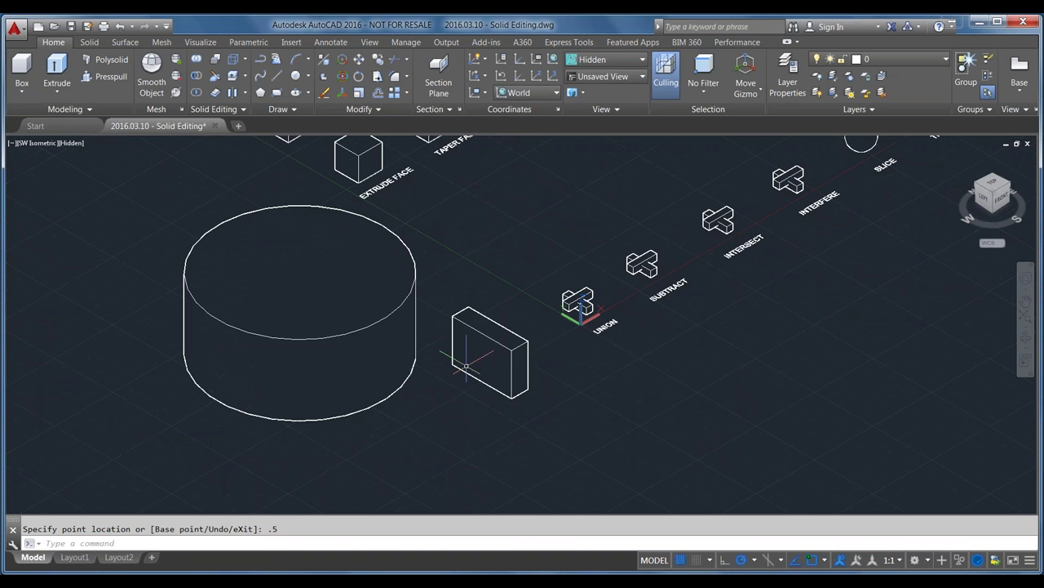
Stretch the box's long front side outward with its mid-edge grip to a width of about 1.8
{"action": "left_click", "coordinate": [482, 348]}
{"action": "scroll", "coordinate": [482, 359], "scroll_direction": "up", "scroll_amount": 1}
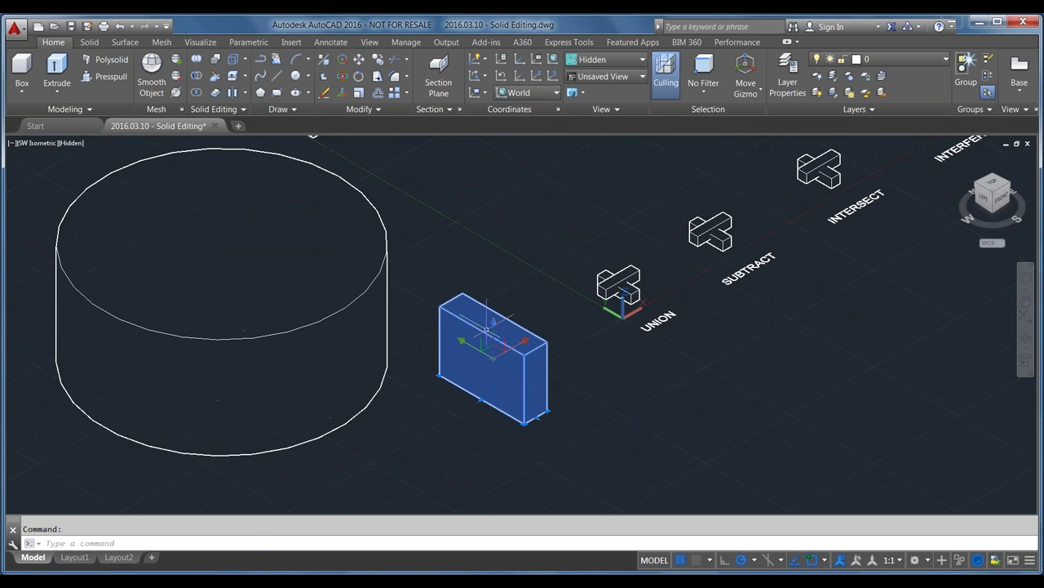
{"action": "left_click", "coordinate": [482, 399]}
{"action": "left_click", "coordinate": [445, 421]}
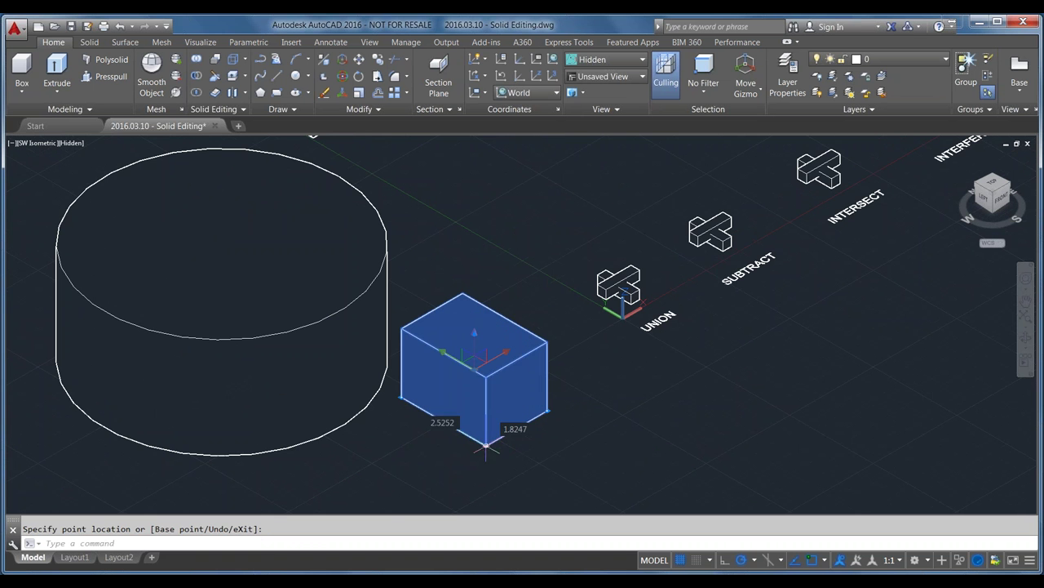
Stretch the box's front base corner outward with its corner grip to enlarge its length and width together
{"action": "left_click", "coordinate": [487, 445]}
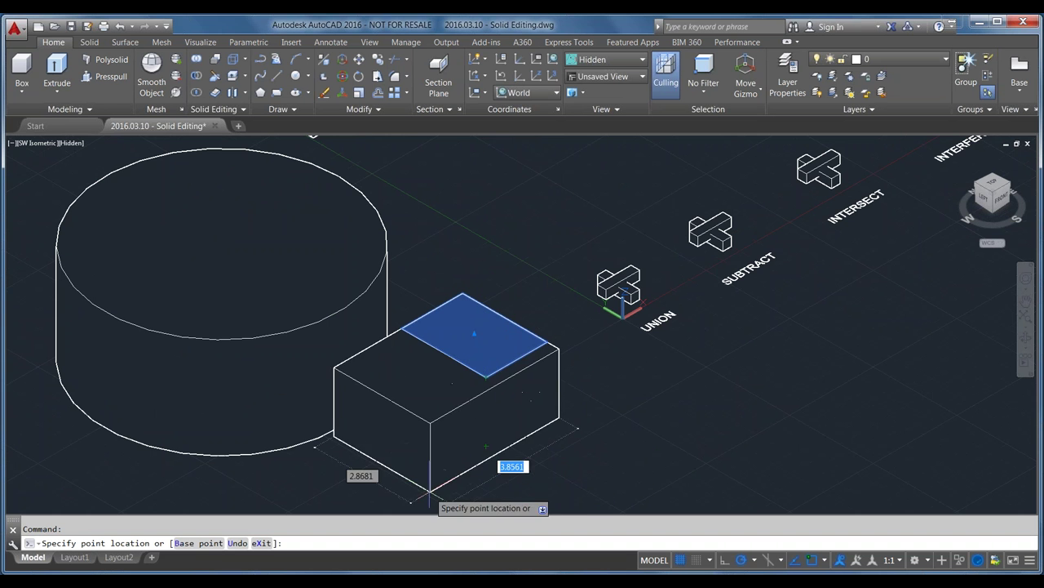
{"action": "scroll", "coordinate": [470, 480], "scroll_direction": "up", "scroll_amount": 2}
{"action": "left_click", "coordinate": [467, 493]}
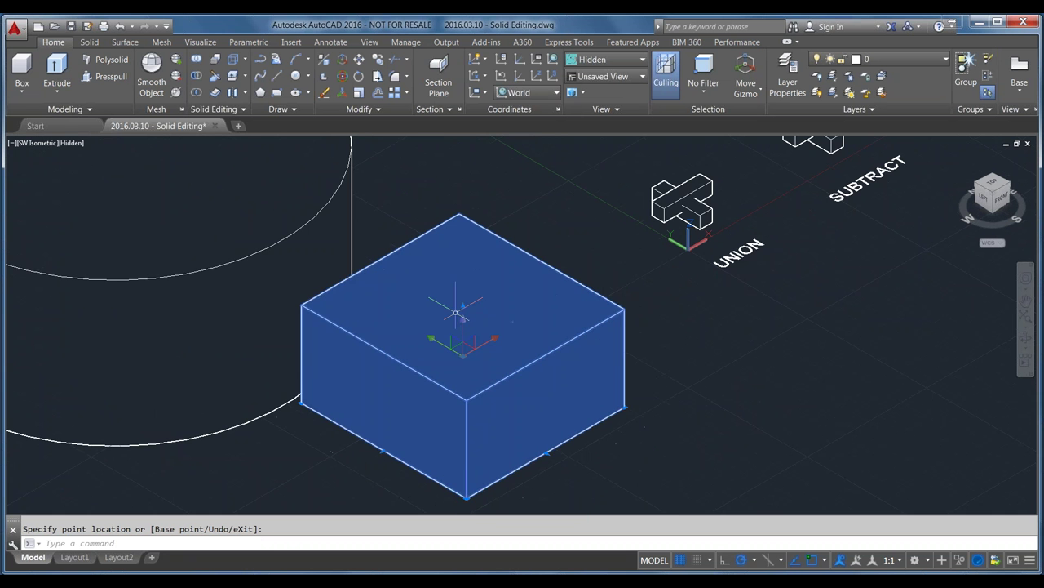
{"action": "scroll", "coordinate": [457, 327], "scroll_direction": "down", "scroll_amount": 2}
{"action": "scroll", "coordinate": [541, 431], "scroll_direction": "up", "scroll_amount": 4}
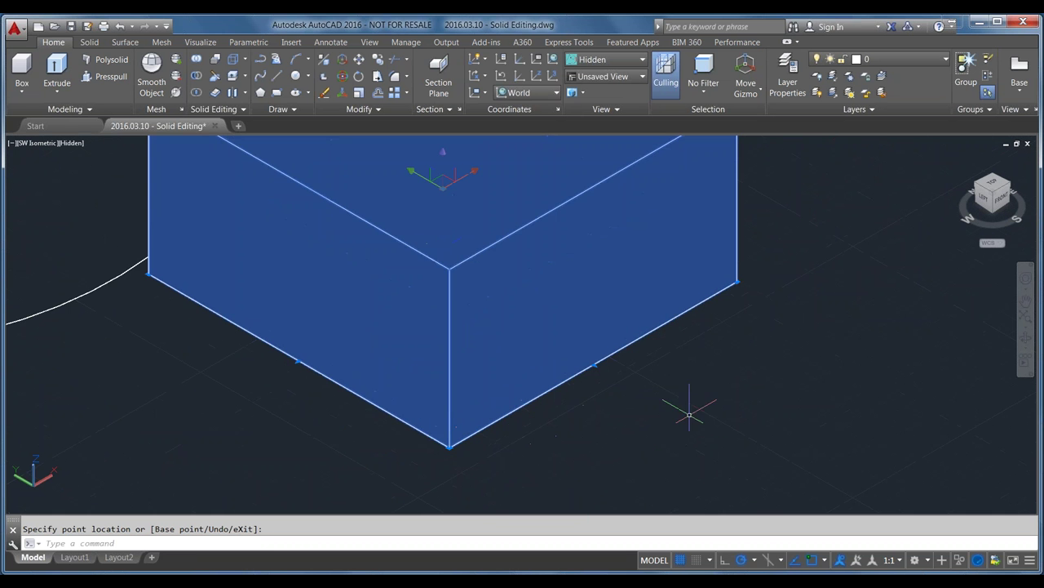
Delete the cylinder and the box
{"action": "scroll", "coordinate": [556, 421], "scroll_direction": "down", "scroll_amount": 5}
{"action": "left_click", "coordinate": [375, 272]}
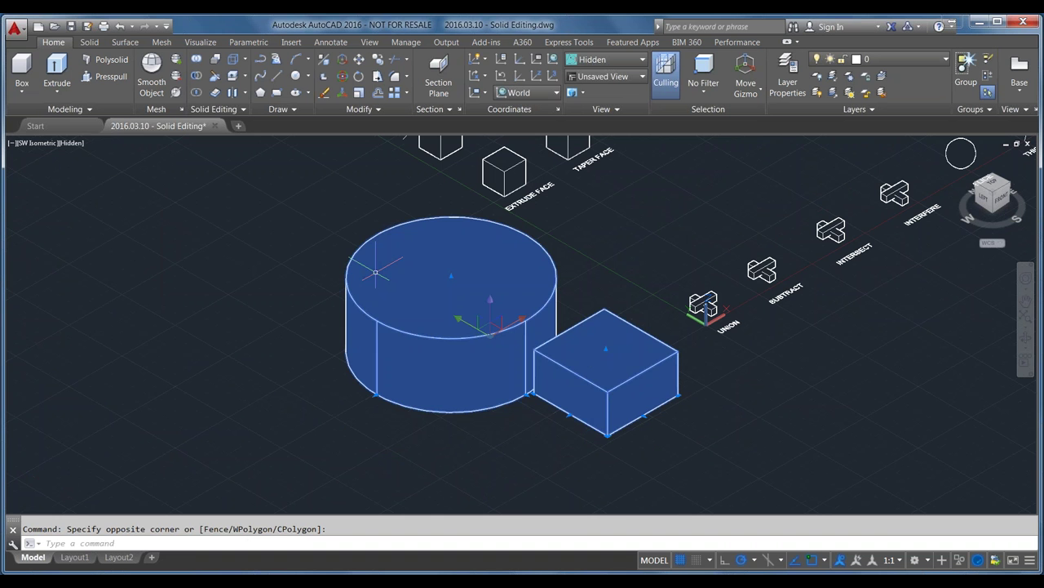
{"action": "key", "text": "Delete"}
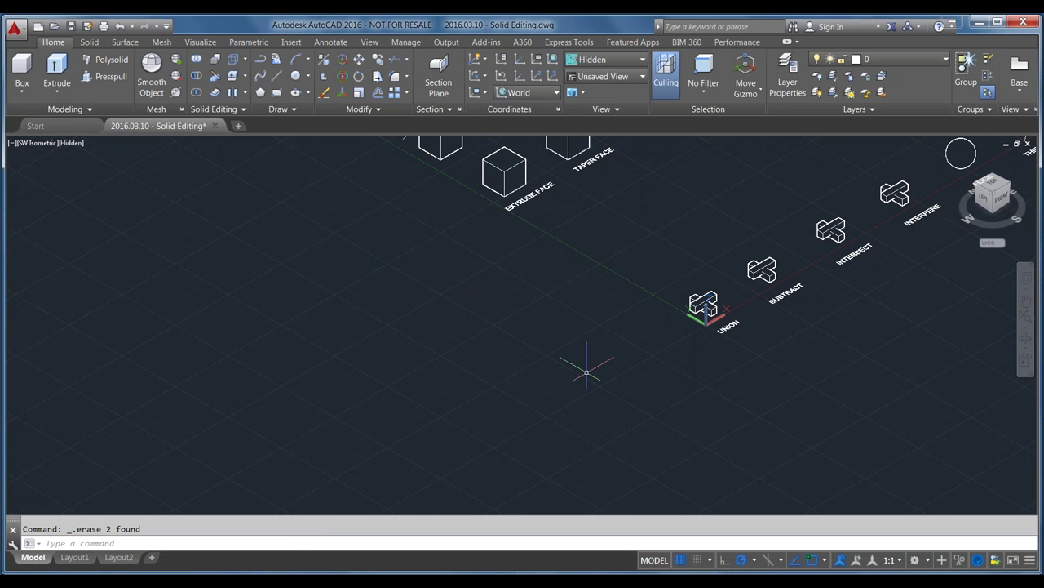
Examine the rows of labelled solid-editing samples, ending with a closer look at the UNION sample
{"action": "middle_click_drag", "start_coordinate": [704, 343], "coordinate": [615, 451]}
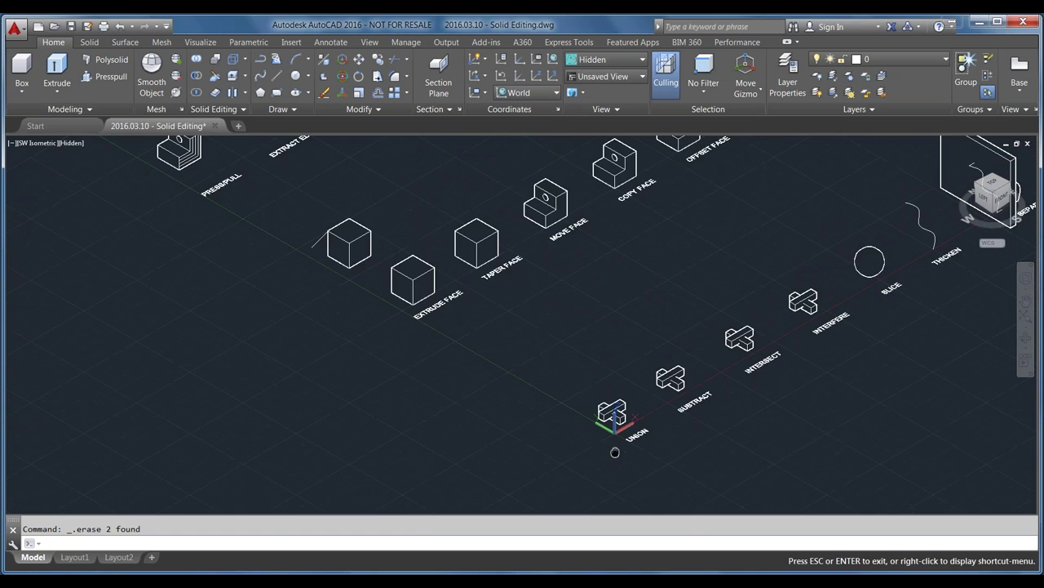
{"action": "key", "text": "Escape"}
{"action": "scroll", "coordinate": [616, 452], "scroll_direction": "up", "scroll_amount": 4}
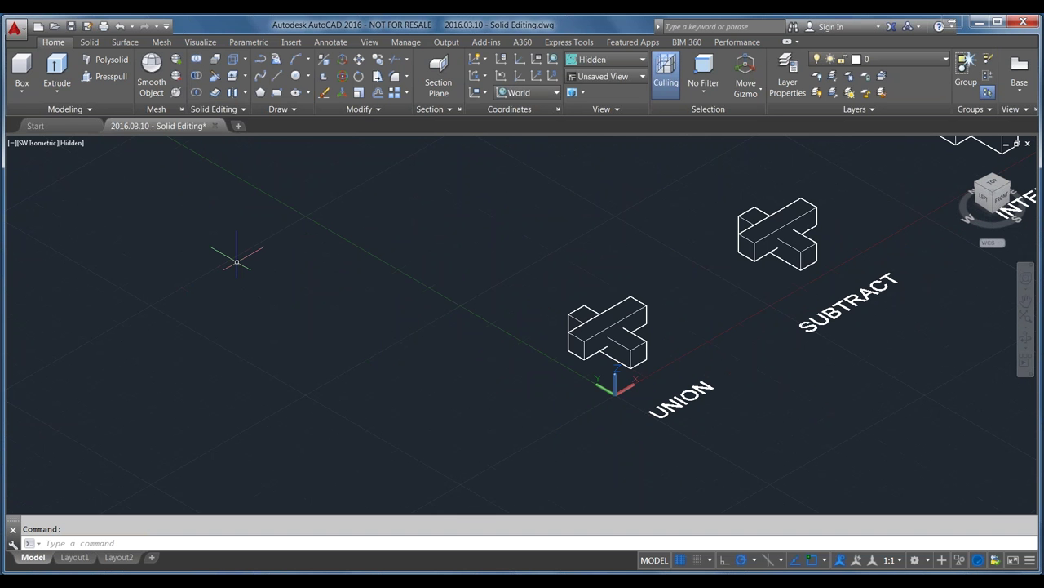
{"action": "type", "text": "p"}
{"action": "key", "text": "Return"}
{"action": "left_click_drag", "start_coordinate": [611, 452], "coordinate": [441, 484]}
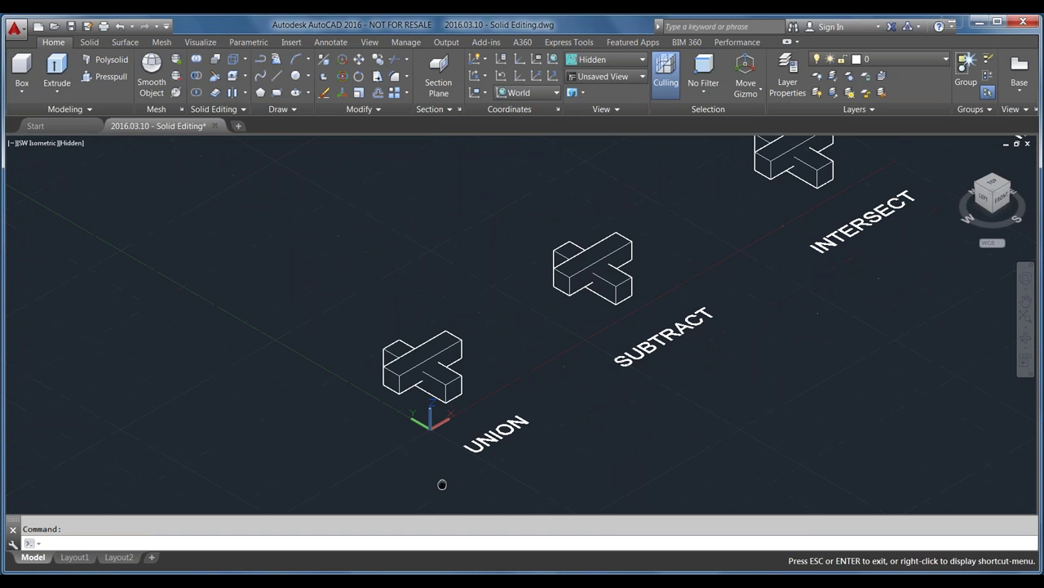
{"action": "key", "text": "Escape"}
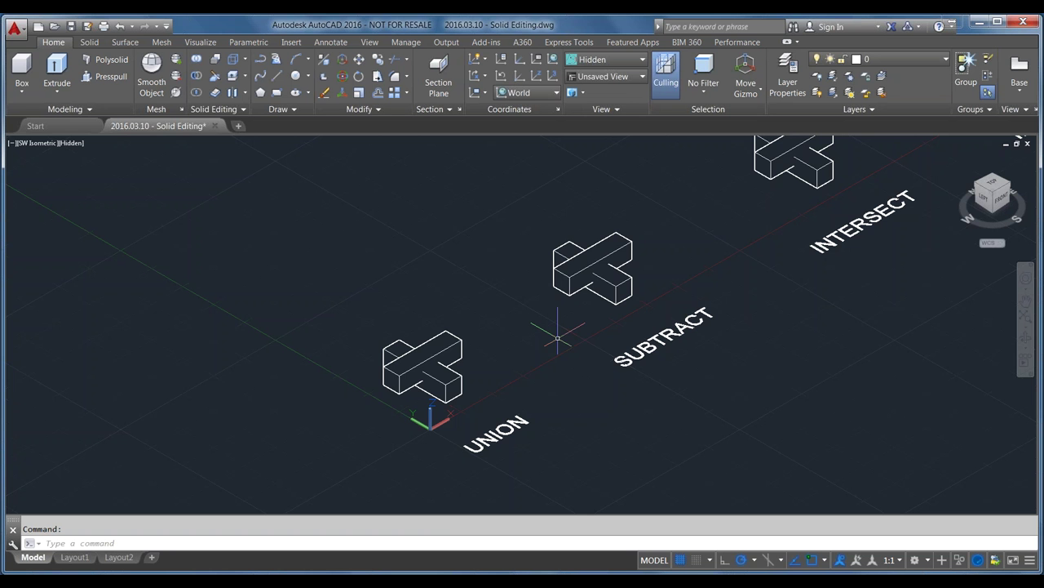
{"action": "scroll", "coordinate": [412, 432], "scroll_direction": "up", "scroll_amount": 2}
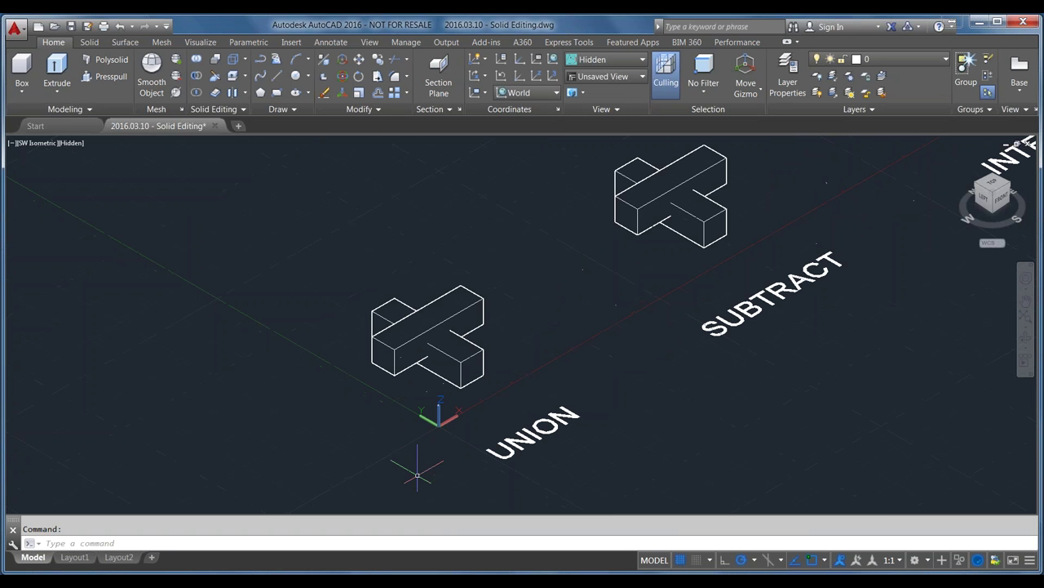
Highlight the UNION sample's two crossing boxes, together and one at a time, to check whether they are separate solids
{"action": "left_click", "coordinate": [408, 349]}
{"action": "left_click", "coordinate": [447, 361]}
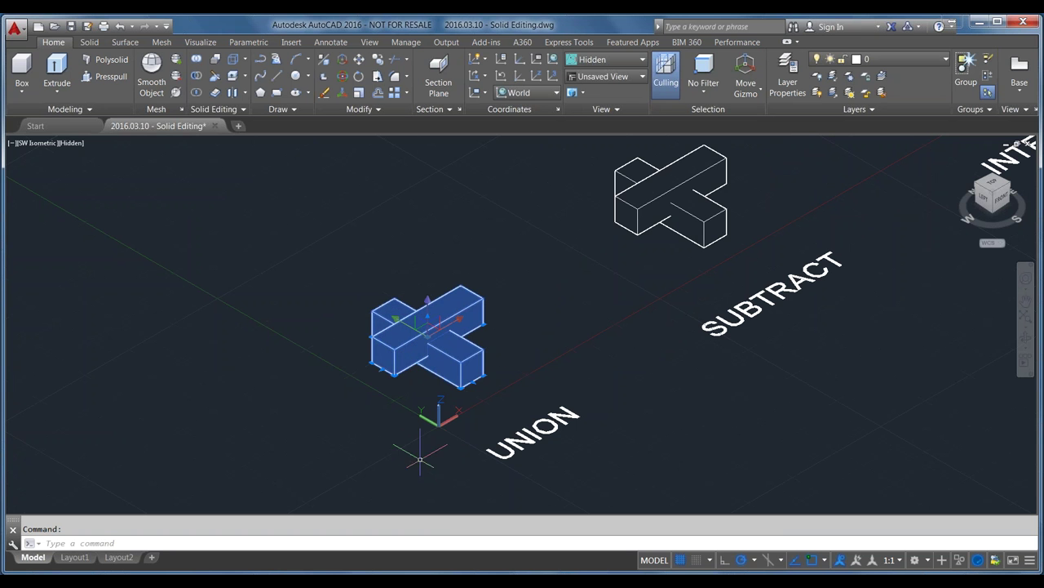
{"action": "key", "text": "Escape"}
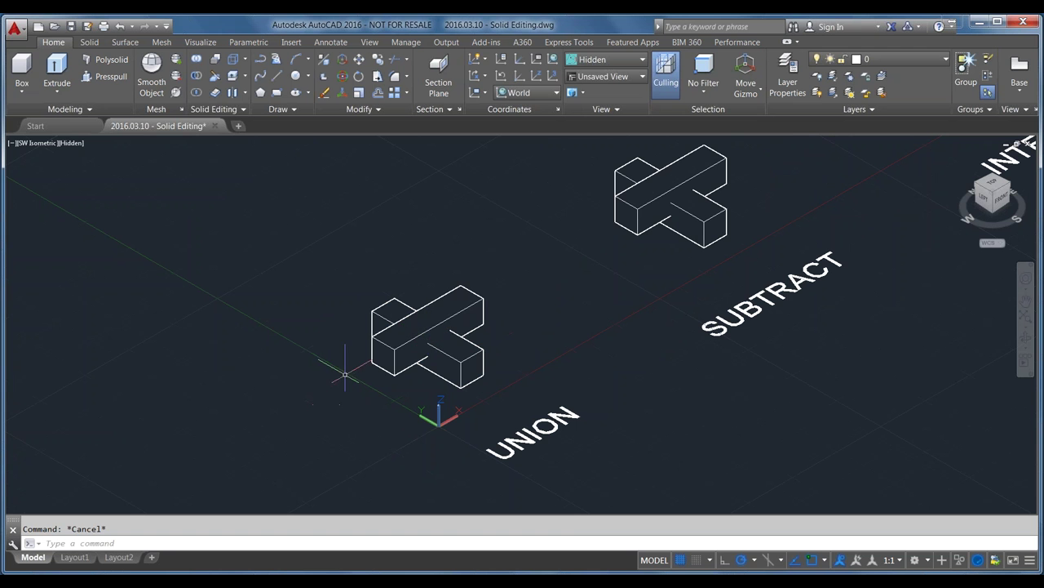
{"action": "left_click", "coordinate": [464, 324]}
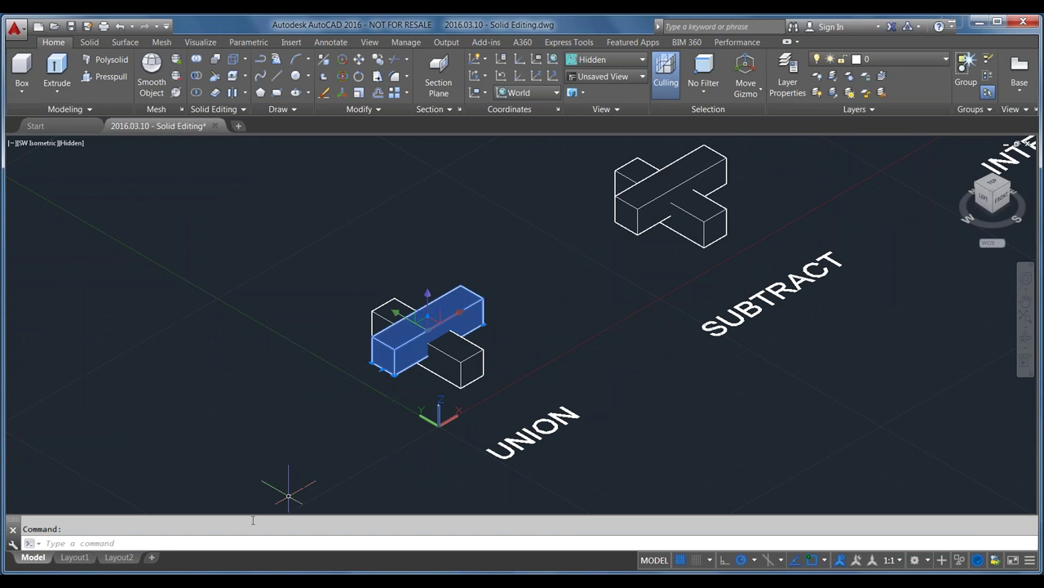
{"action": "key", "text": "Escape"}
{"action": "left_click", "coordinate": [453, 359]}
{"action": "key", "text": "Escape"}
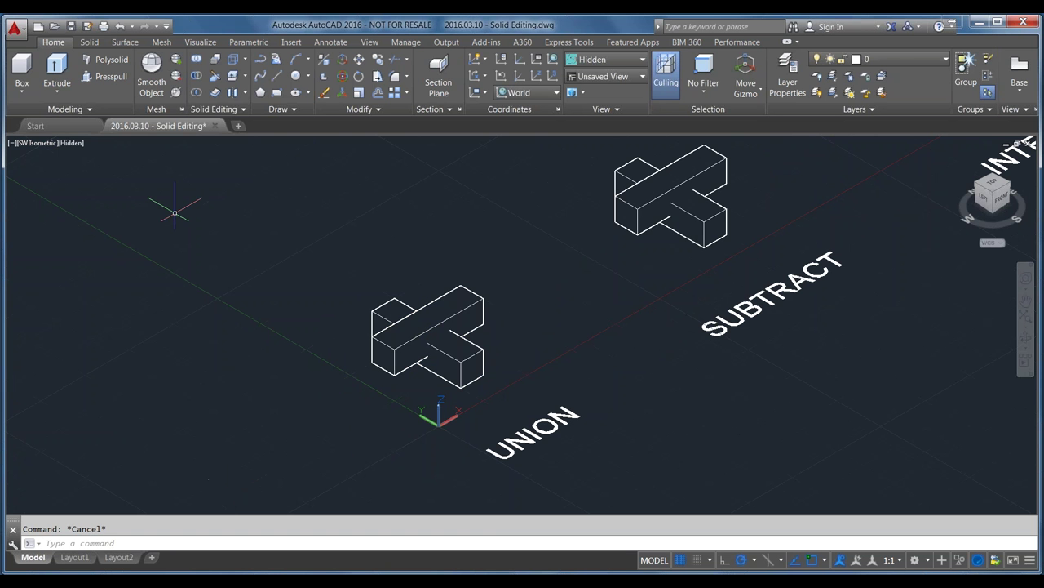
Combine the two crossing boxes of the UNION sample into one solid with the UNION command
{"action": "type", "text": "UNION"}
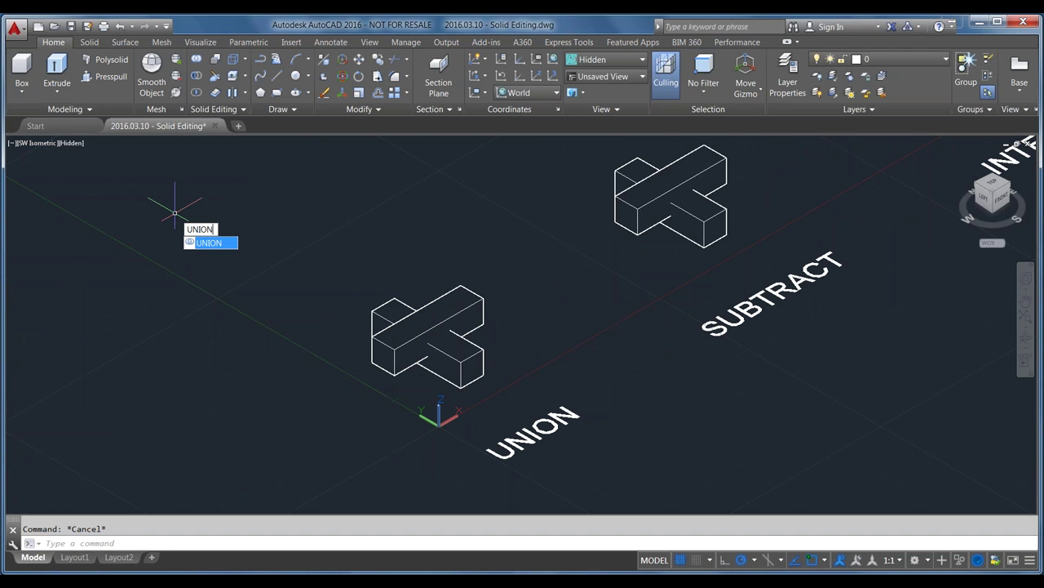
{"action": "key", "text": "Return"}
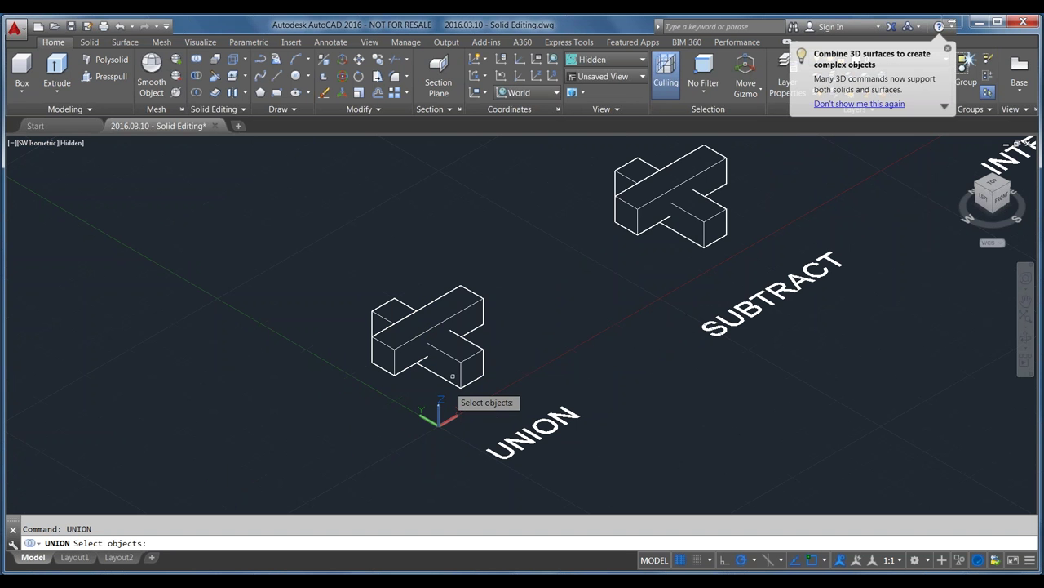
{"action": "left_click", "coordinate": [425, 379]}
{"action": "left_click", "coordinate": [393, 355]}
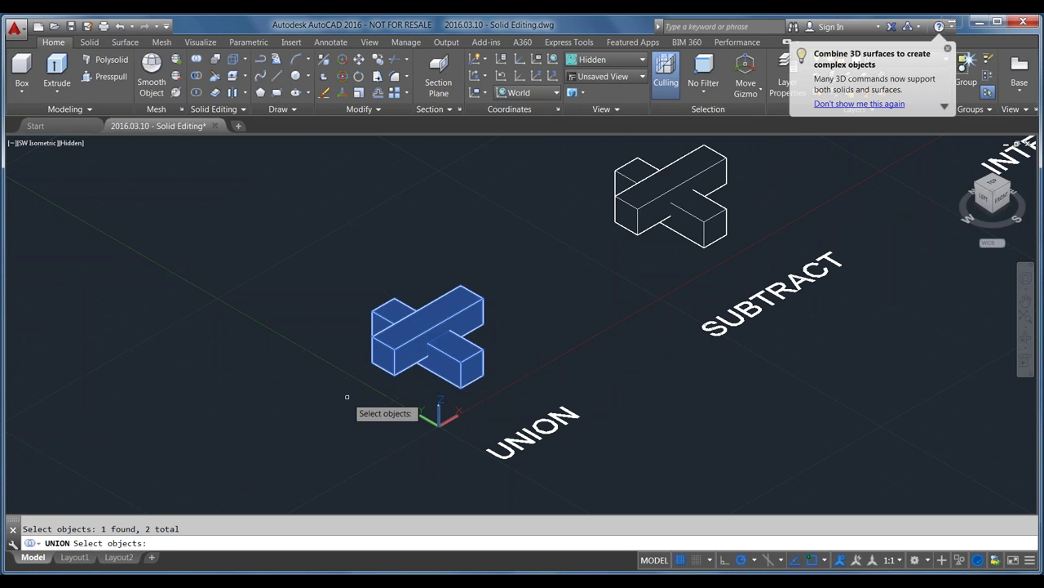
{"action": "key", "text": "Return"}
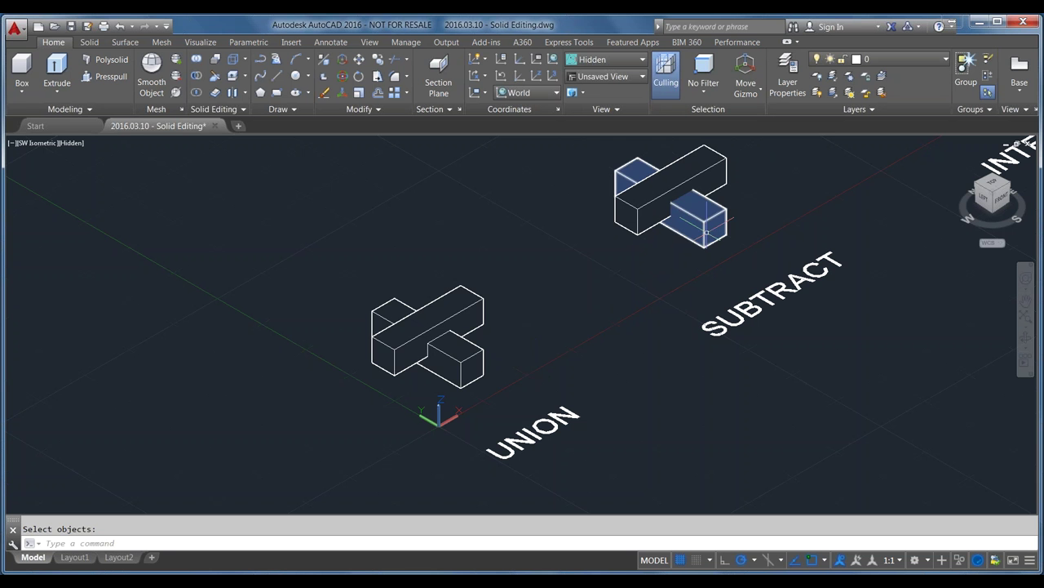
Select the united cross in the UNION sample to examine it as a single object, and deselect it
{"action": "left_click", "coordinate": [404, 320]}
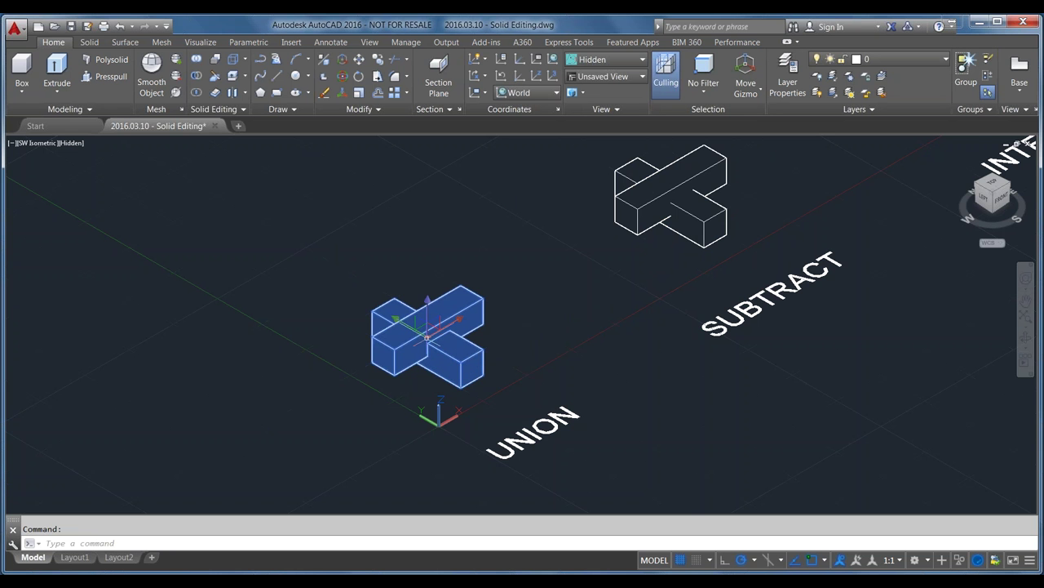
{"action": "scroll", "coordinate": [426, 352], "scroll_direction": "up", "scroll_amount": 3}
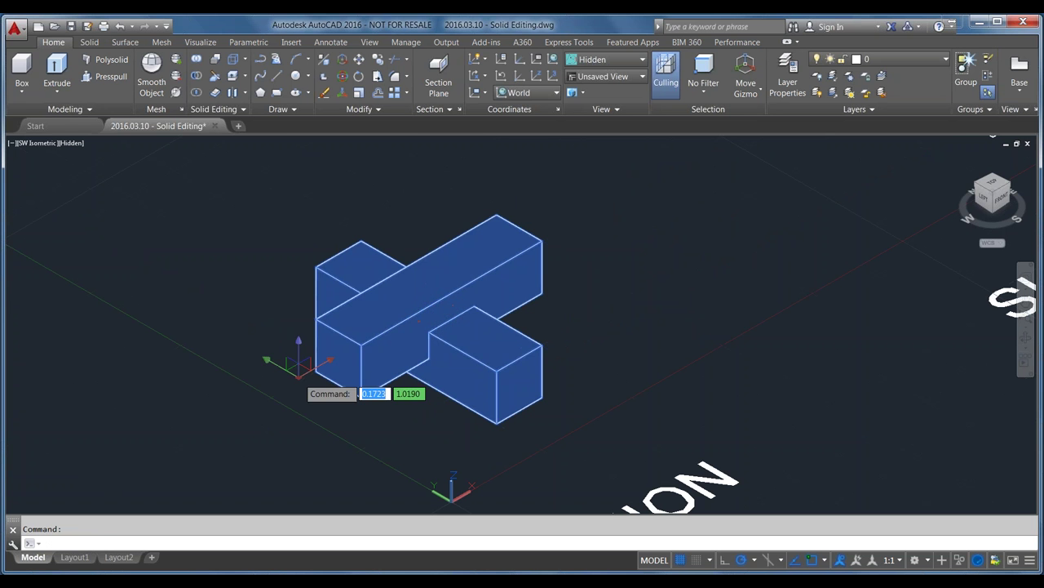
{"action": "key", "text": "Escape"}
{"action": "scroll", "coordinate": [476, 300], "scroll_direction": "down", "scroll_amount": 4}
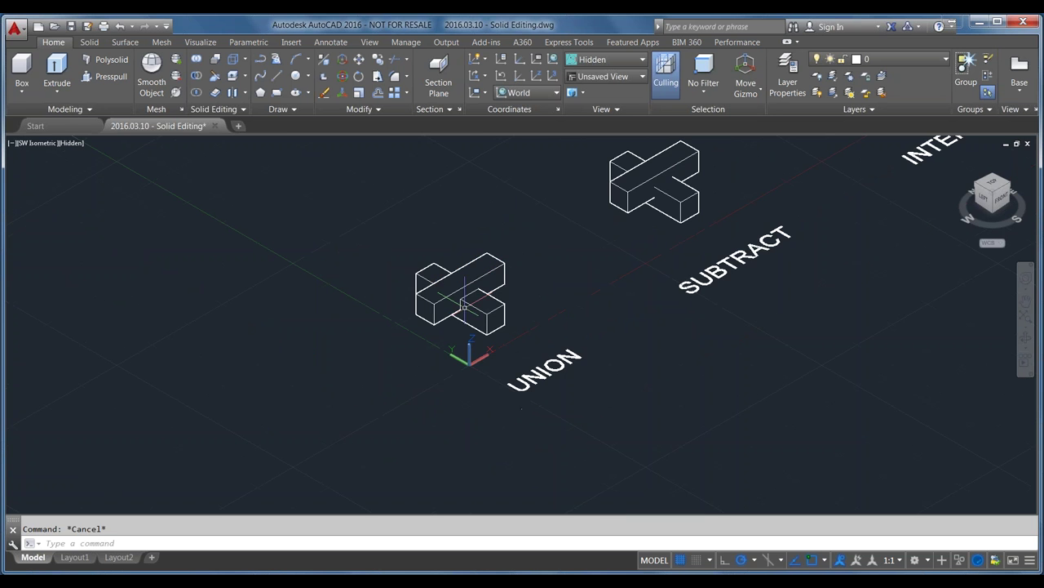
Try moving the united cross about 1.8 along the Y axis away from the UNION label, and undo the move
{"action": "scroll", "coordinate": [476, 300], "scroll_direction": "up", "scroll_amount": 3}
{"action": "type", "text": "m"}
{"action": "key", "text": "Return"}
{"action": "scroll", "coordinate": [412, 424], "scroll_direction": "down", "scroll_amount": 2}
{"action": "left_click", "coordinate": [360, 426]}
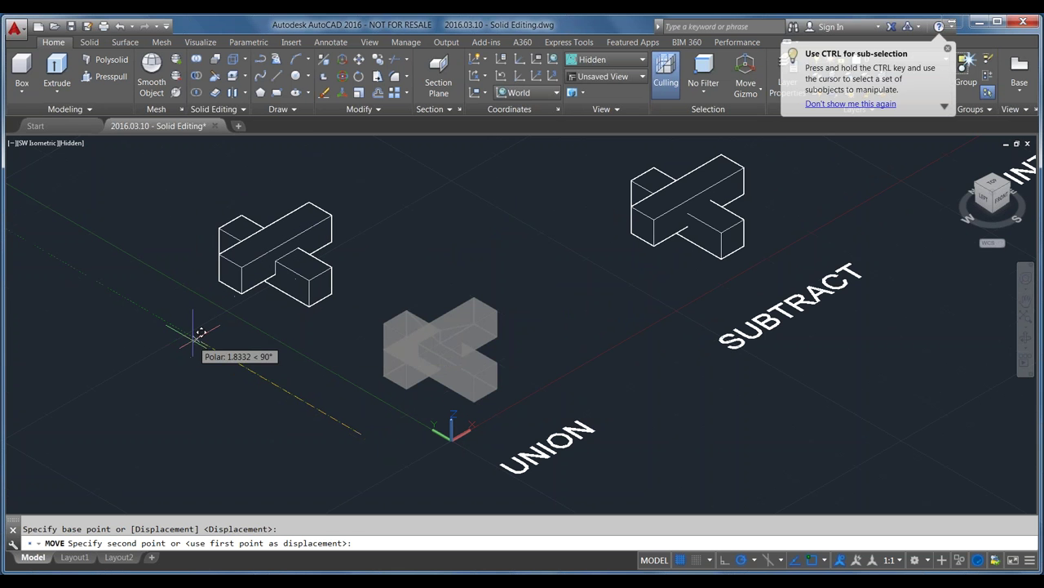
{"action": "left_click", "coordinate": [206, 345]}
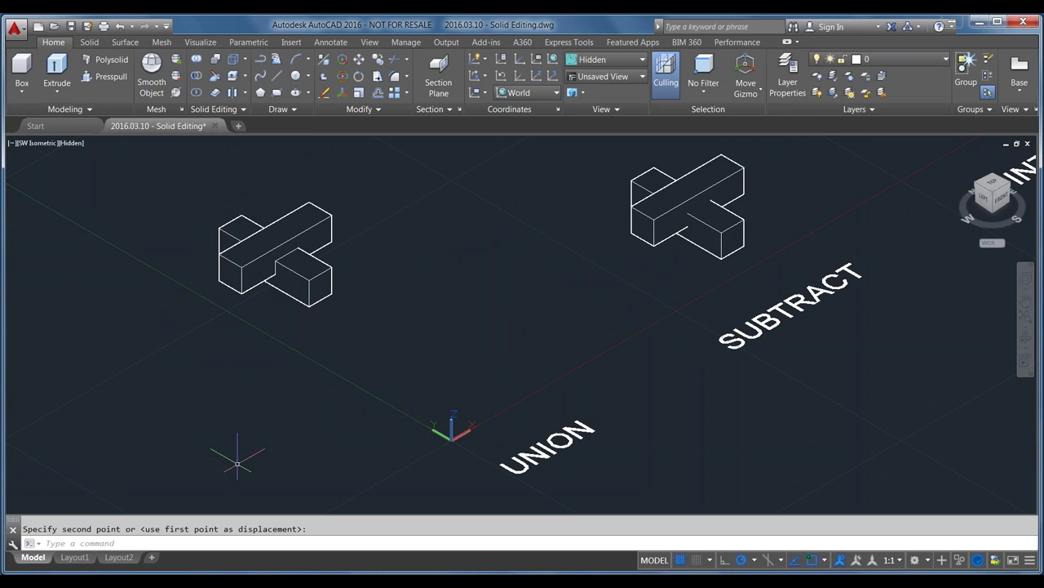
{"action": "key", "text": "ctrl+z"}
{"action": "scroll", "coordinate": [349, 414], "scroll_direction": "down", "scroll_amount": 3}
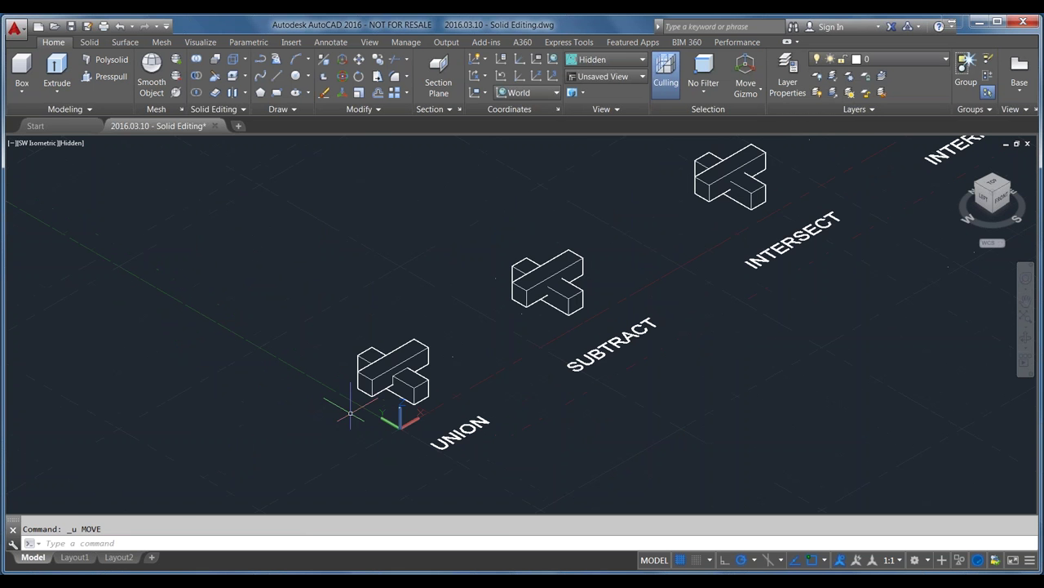
{"action": "scroll", "coordinate": [634, 278], "scroll_direction": "up", "scroll_amount": 3}
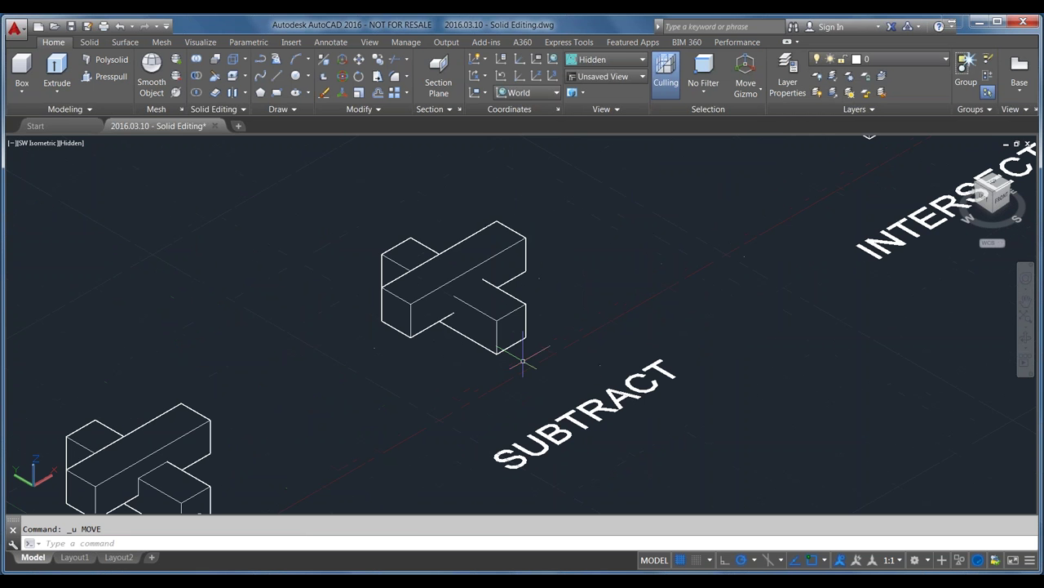
Review the workspace display order and switching options in the workspace settings, and cancel without changes
{"action": "scroll", "coordinate": [779, 191], "scroll_direction": "down", "scroll_amount": 2}
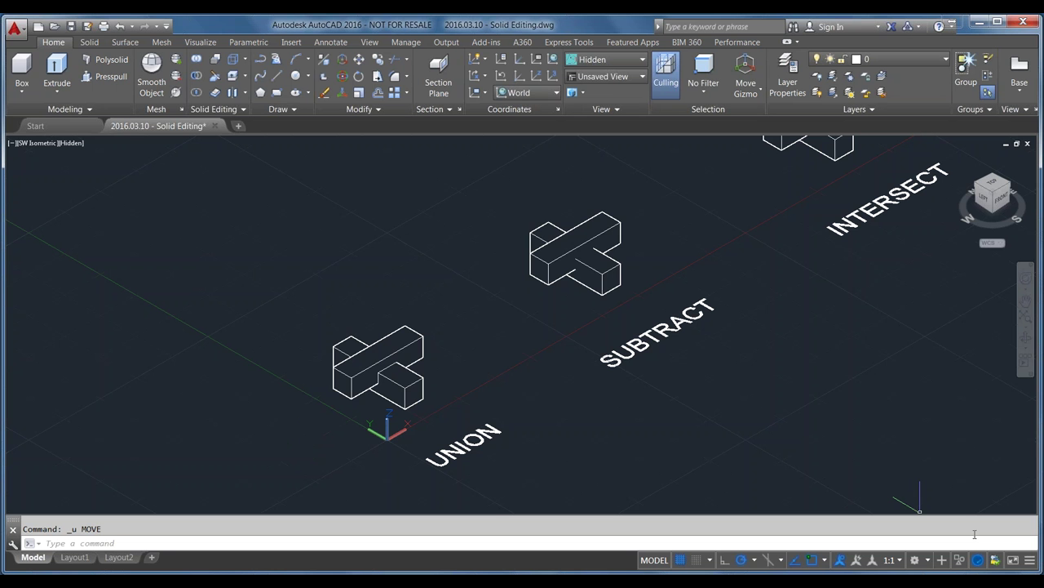
{"action": "left_click", "coordinate": [928, 560]}
{"action": "left_click", "coordinate": [928, 561]}
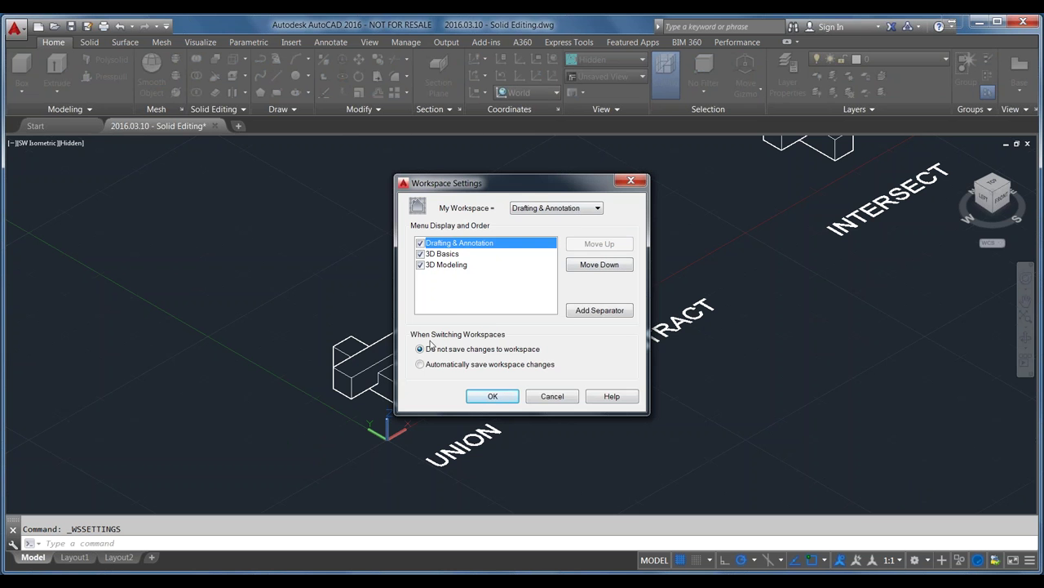
{"action": "left_click", "coordinate": [552, 395]}
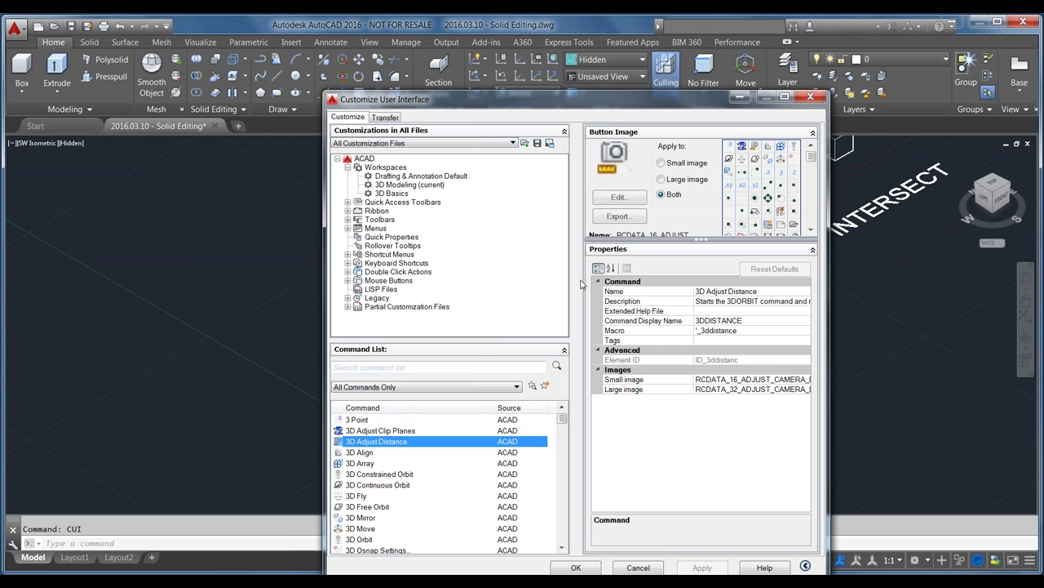
Look over the workspaces and command list in the Customize User Interface dialog, and close it
{"action": "left_click_drag", "start_coordinate": [698, 99], "coordinate": [685, 54]}
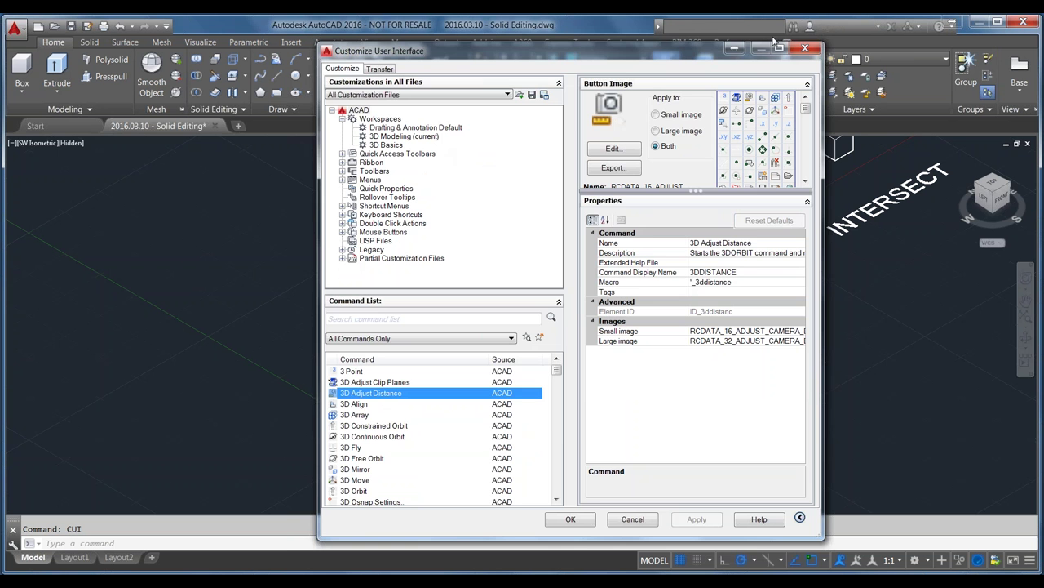
{"action": "left_click", "coordinate": [804, 48]}
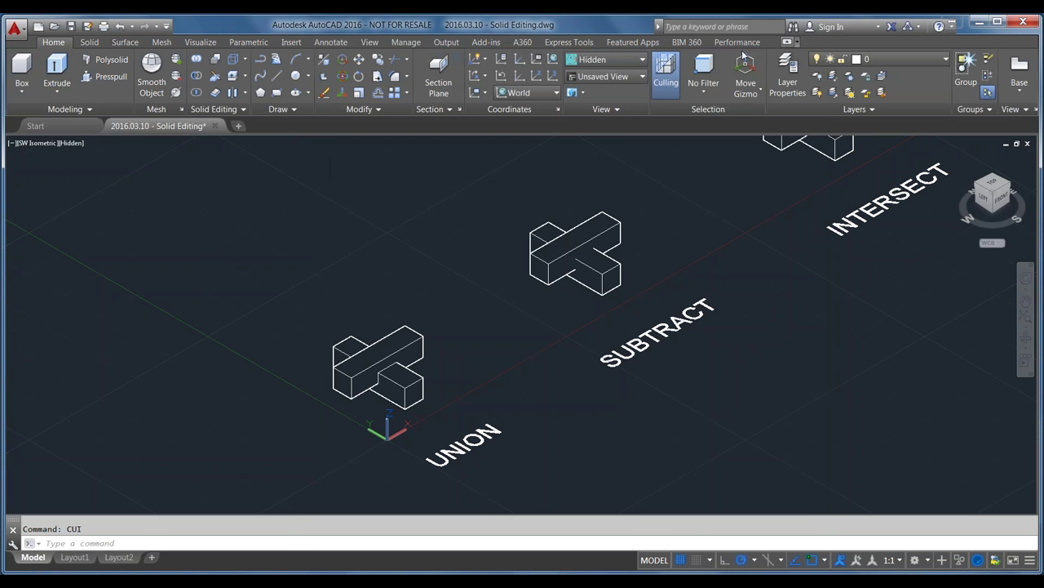
{"action": "left_click", "coordinate": [233, 249]}
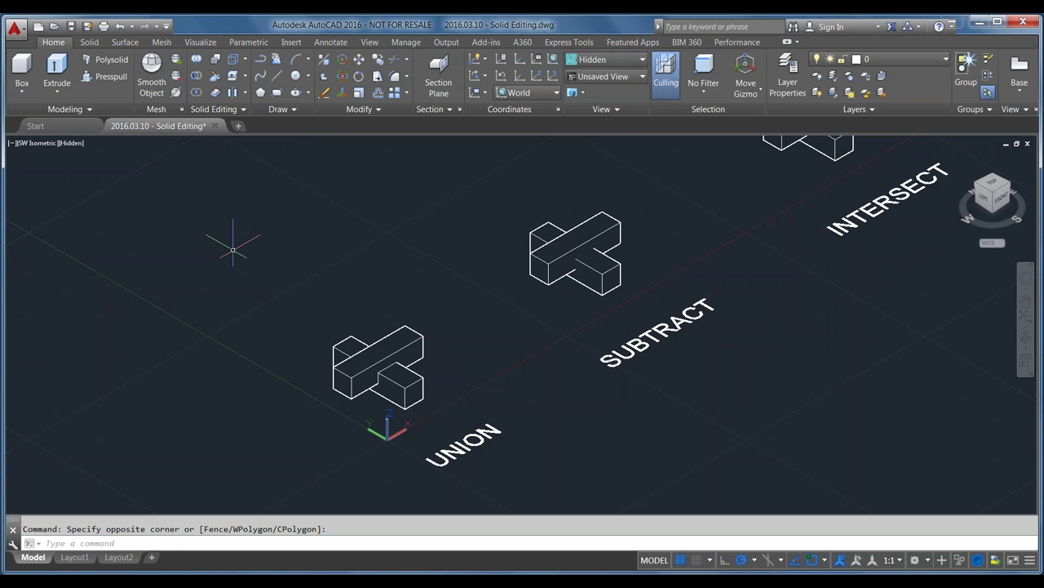
Try subtracting the upper crossing box from the lower box of the SUBTRACT sample with the SUBTRACT command
{"action": "middle_click_drag", "start_coordinate": [795, 305], "coordinate": [743, 396]}
{"action": "left_click", "coordinate": [743, 396]}
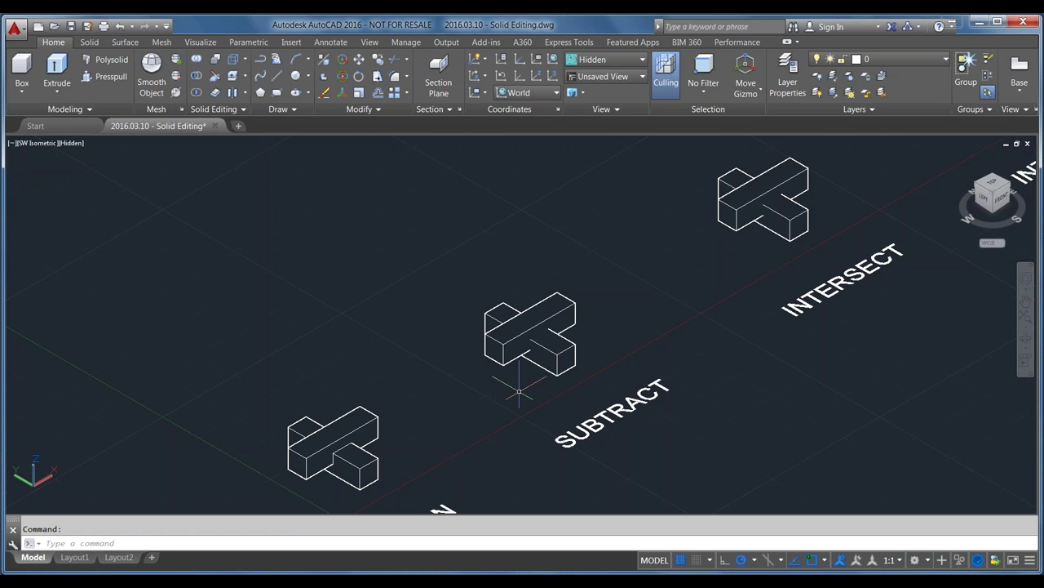
{"action": "scroll", "coordinate": [522, 389], "scroll_direction": "up", "scroll_amount": 2}
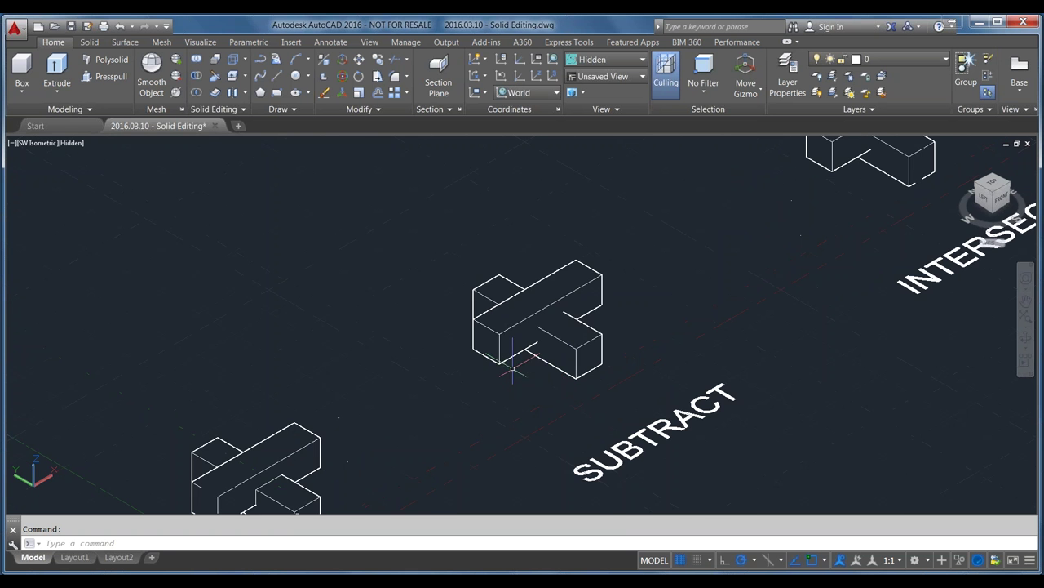
{"action": "scroll", "coordinate": [543, 390], "scroll_direction": "up", "scroll_amount": 1}
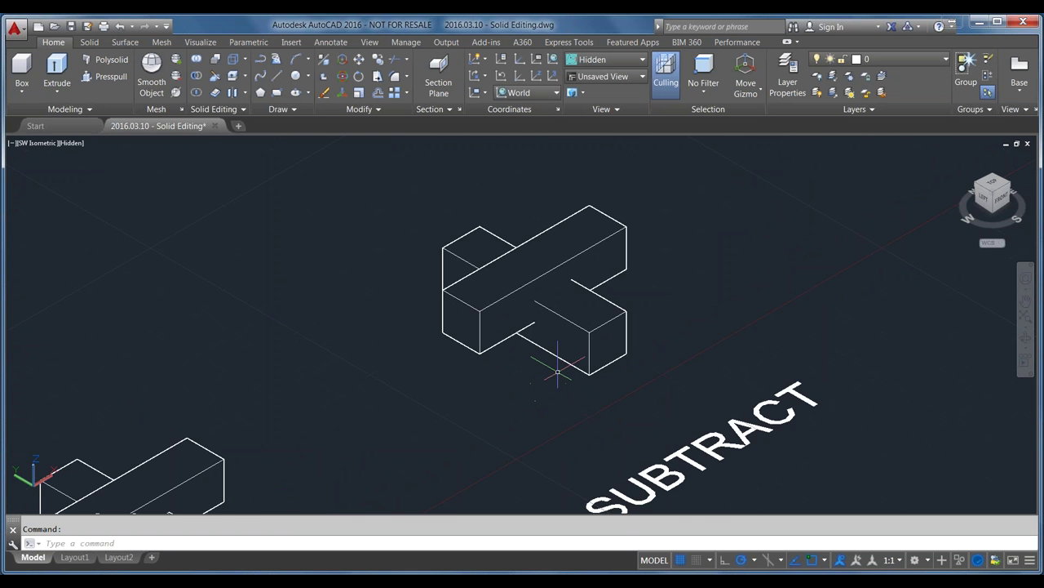
{"action": "type", "text": "subtract"}
{"action": "key", "text": "Return"}
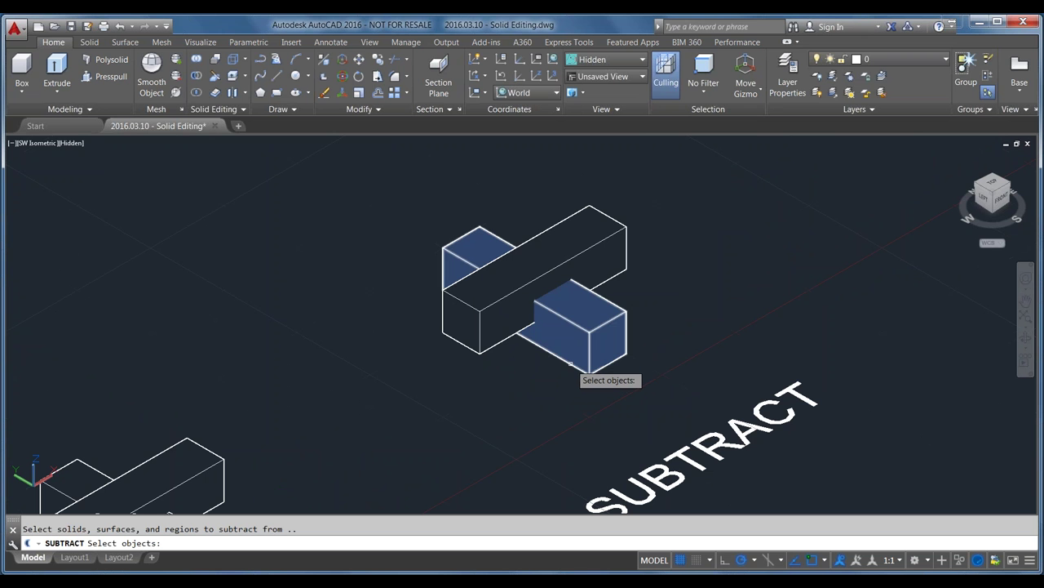
{"action": "left_click", "coordinate": [571, 363]}
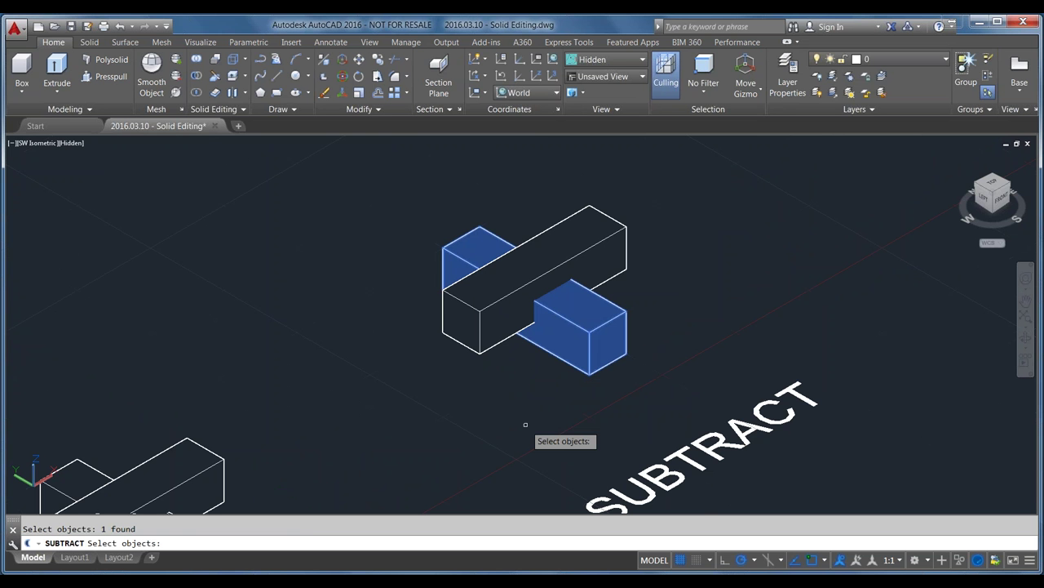
{"action": "key", "text": "Return"}
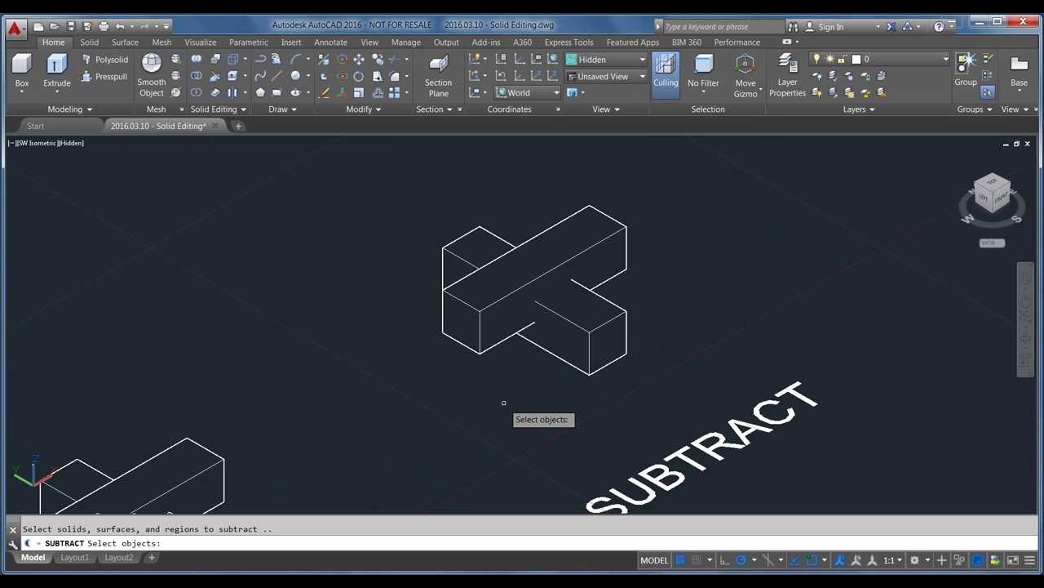
{"action": "left_click", "coordinate": [483, 343]}
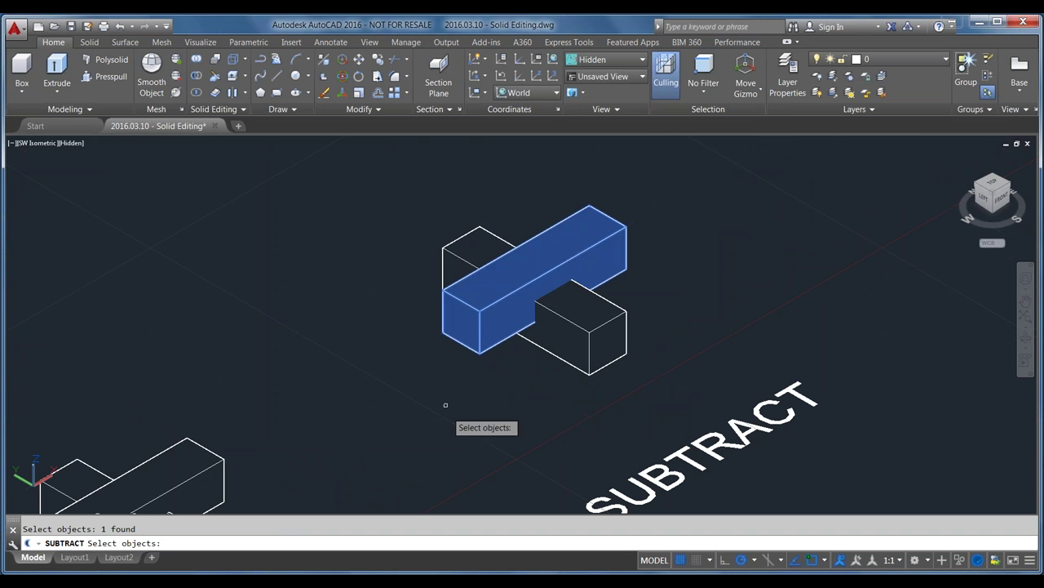
{"action": "key", "text": "Return"}
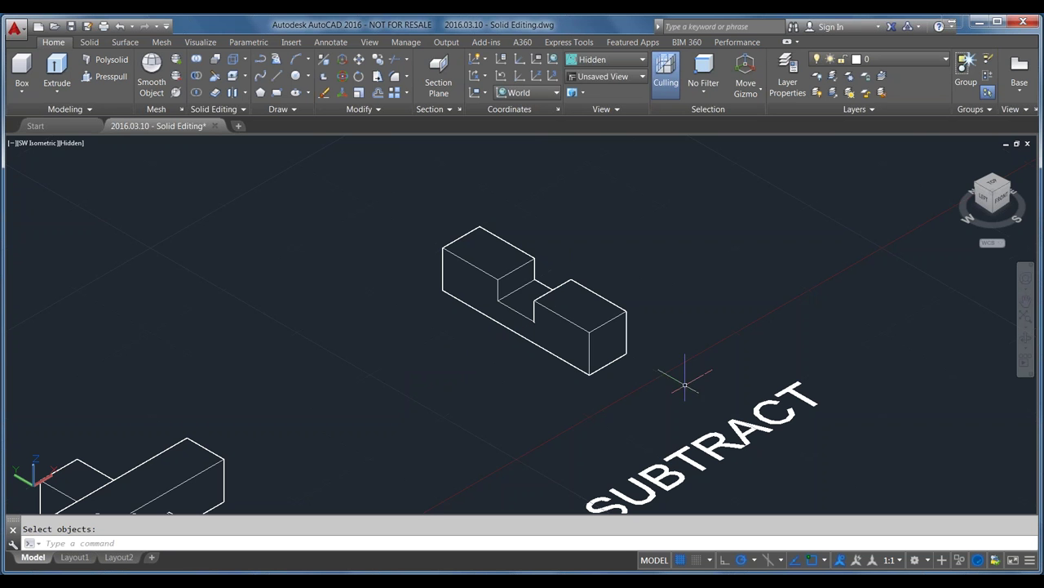
Select the notched box in the SUBTRACT sample to examine it, deselect it, and undo the subtraction
{"action": "left_click", "coordinate": [506, 346]}
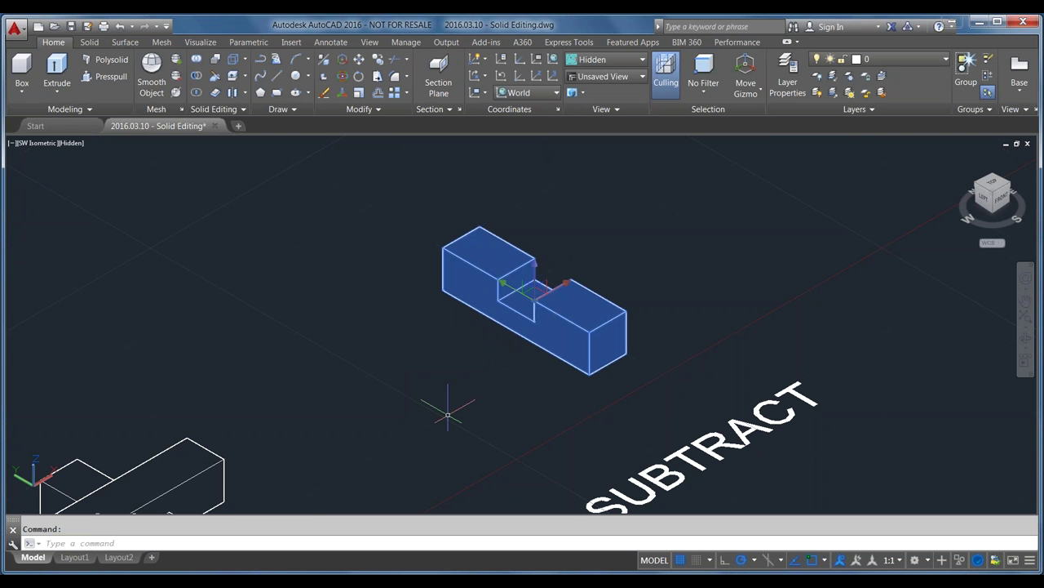
{"action": "key", "text": "Escape"}
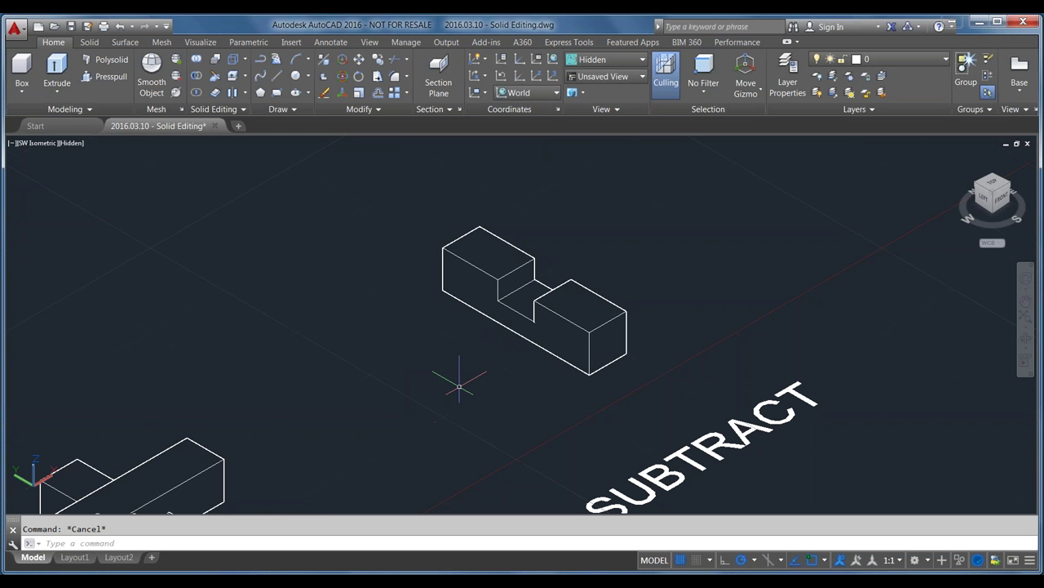
{"action": "scroll", "coordinate": [459, 386], "scroll_direction": "down", "scroll_amount": 3}
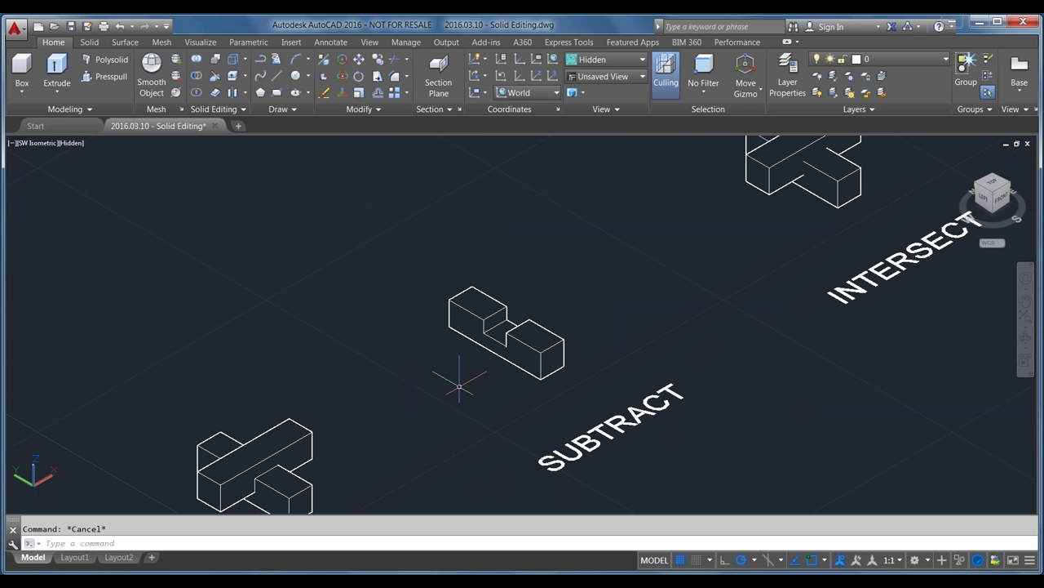
{"action": "scroll", "coordinate": [460, 387], "scroll_direction": "up", "scroll_amount": 3}
{"action": "key", "text": "ctrl+z"}
Copy the lower box of the SUBTRACT sample along the negative X axis, leaving a narrow gap beside the original
{"action": "left_click", "coordinate": [604, 337]}
{"action": "type", "text": "co"}
{"action": "key", "text": "Return"}
{"action": "left_click", "coordinate": [553, 422]}
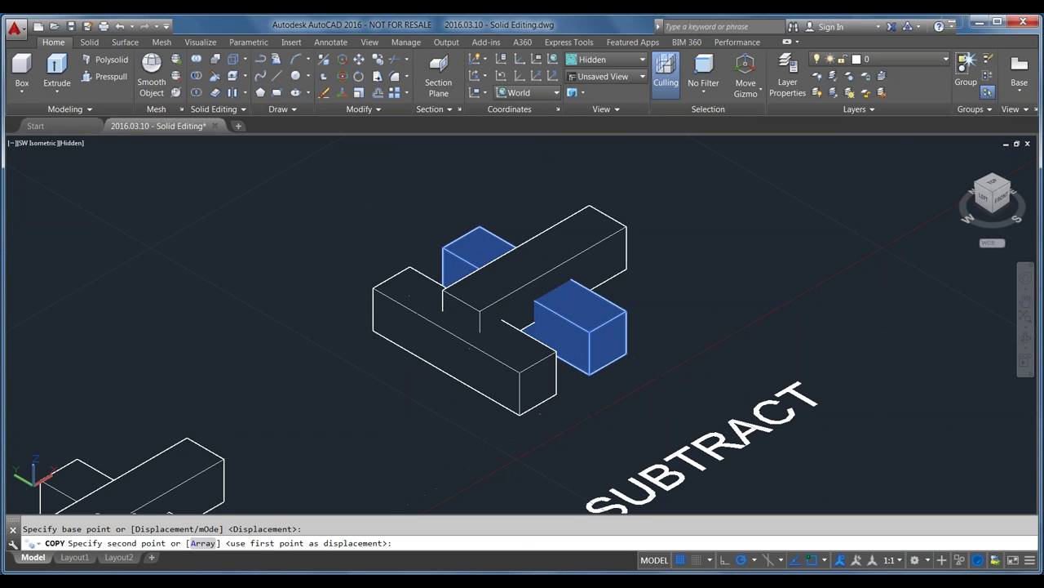
{"action": "left_click", "coordinate": [483, 450]}
{"action": "key", "text": "Return"}
Move the upper box of the SUBTRACT sample along the negative X axis so it crosses both lower boxes
{"action": "left_click", "coordinate": [530, 269]}
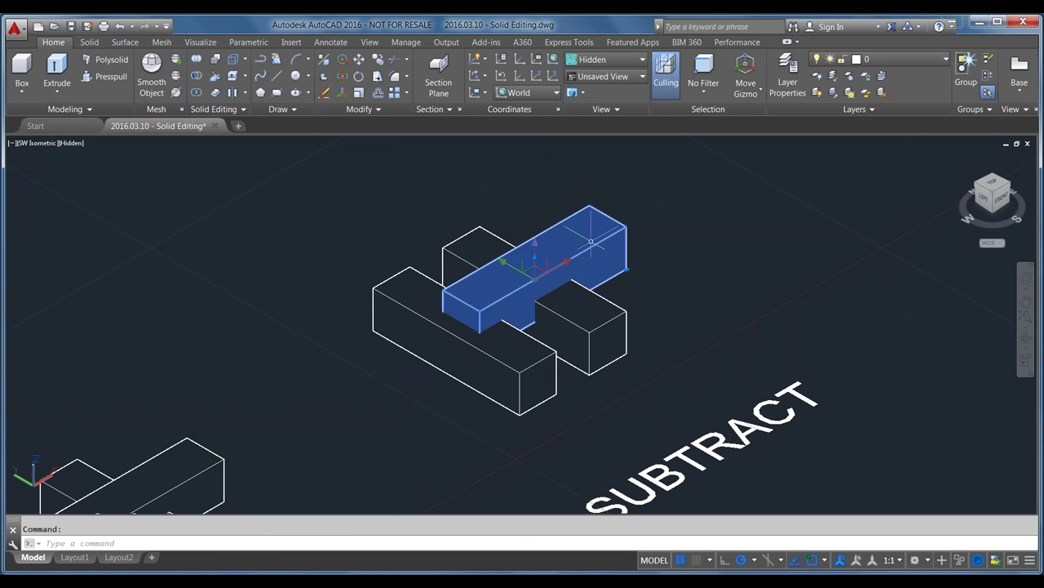
{"action": "type", "text": "m"}
{"action": "key", "text": "Return"}
{"action": "left_click", "coordinate": [751, 301]}
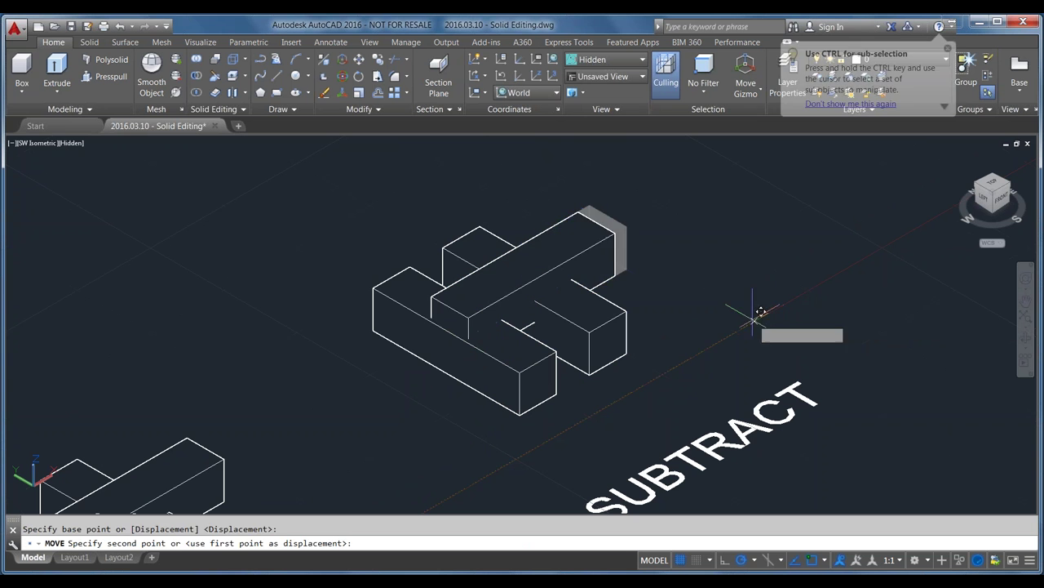
{"action": "left_click", "coordinate": [544, 421]}
Subtract the upper crossing box from both parallel lower boxes of the SUBTRACT sample
{"action": "type", "text": "subtract"}
{"action": "key", "text": "Return"}
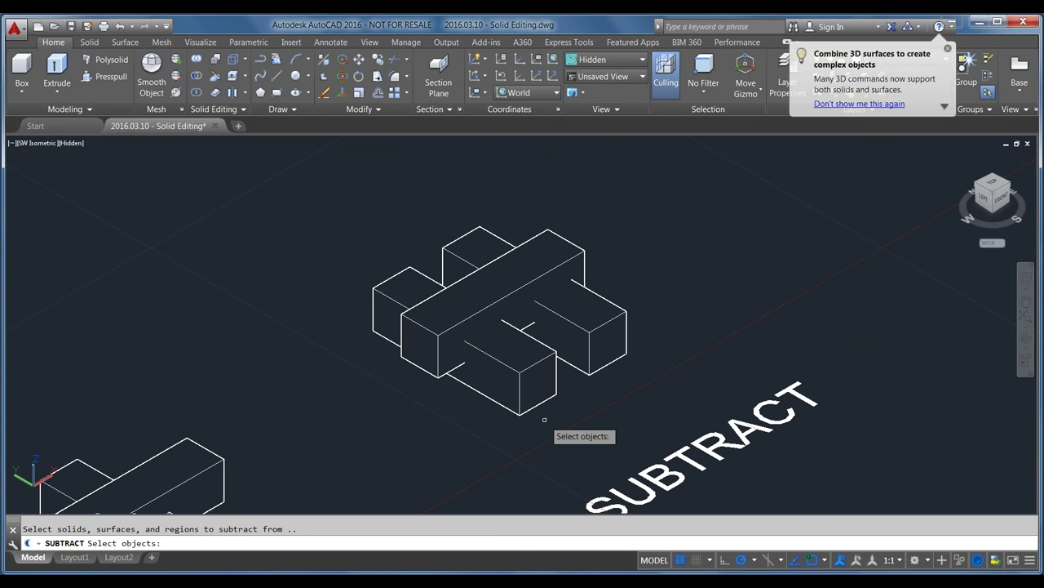
{"action": "left_click", "coordinate": [612, 341]}
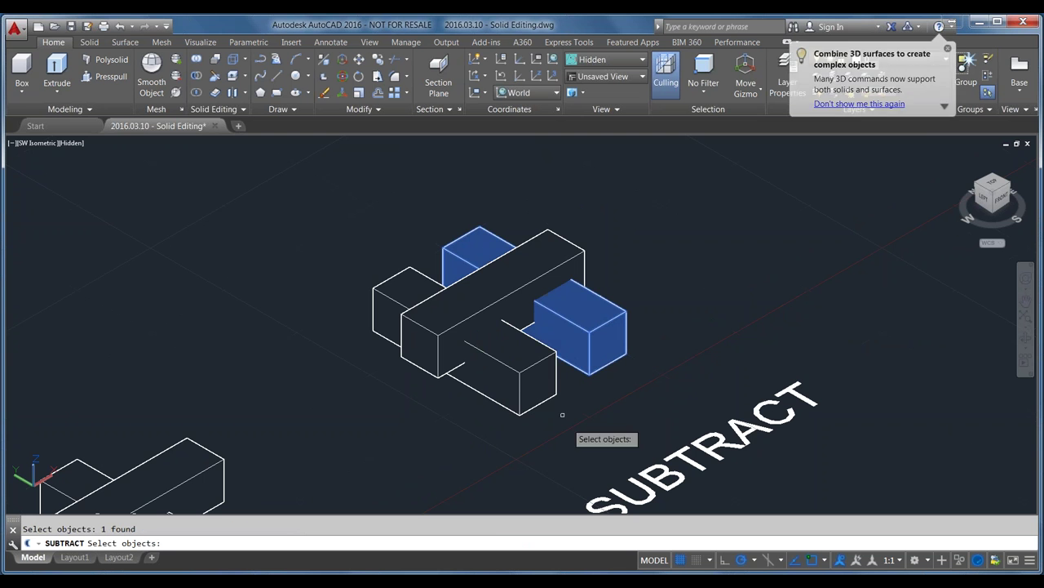
{"action": "left_click", "coordinate": [541, 380]}
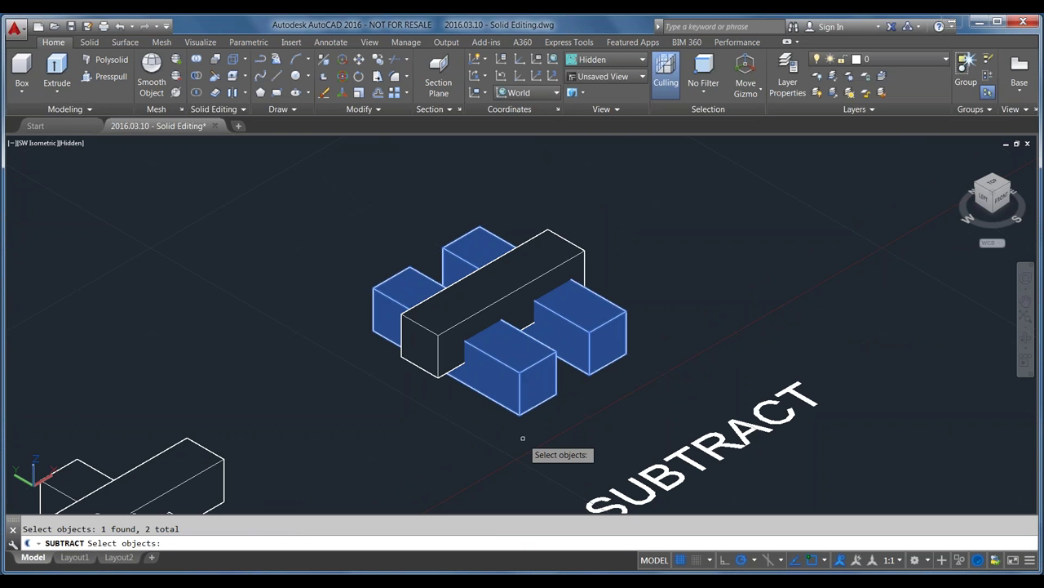
{"action": "key", "text": "Return"}
{"action": "left_click", "coordinate": [410, 355]}
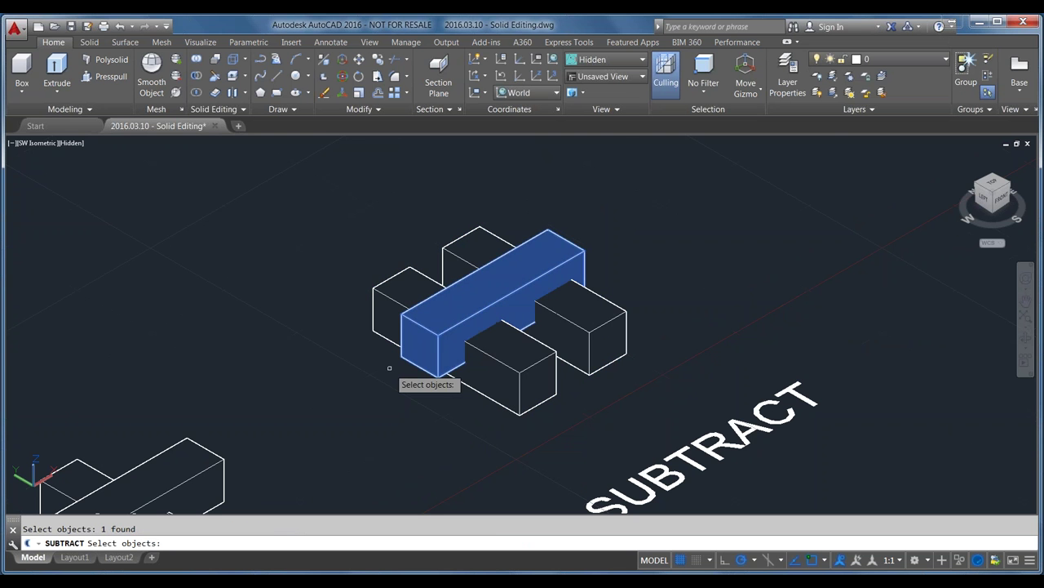
{"action": "key", "text": "Return"}
Select the notched pair of boxes in the SUBTRACT sample to check whether they form one object, and deselect it
{"action": "left_click", "coordinate": [503, 377]}
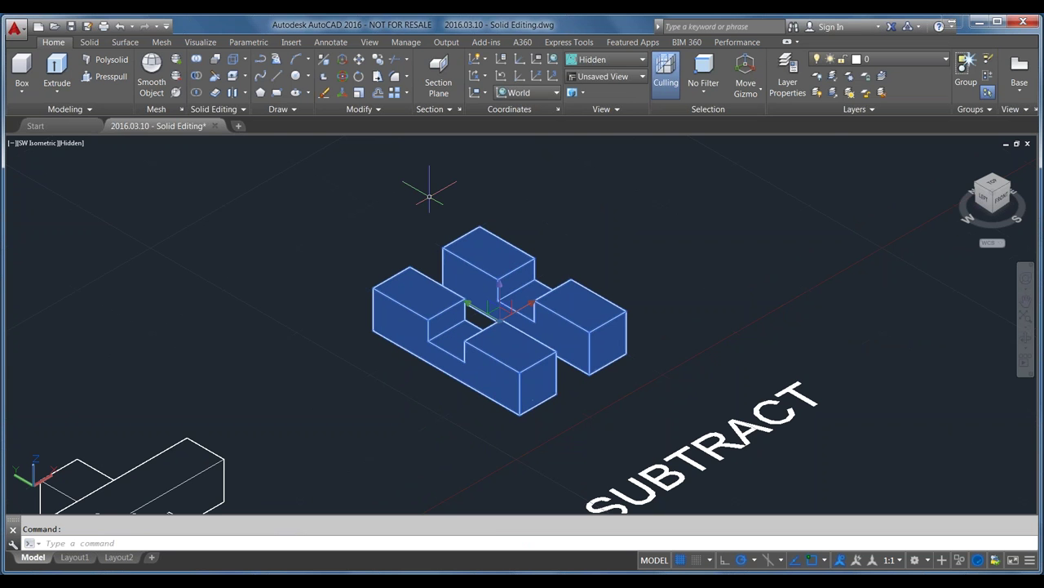
{"action": "mouse_move", "coordinate": [544, 342]}
{"action": "key", "text": "Escape"}
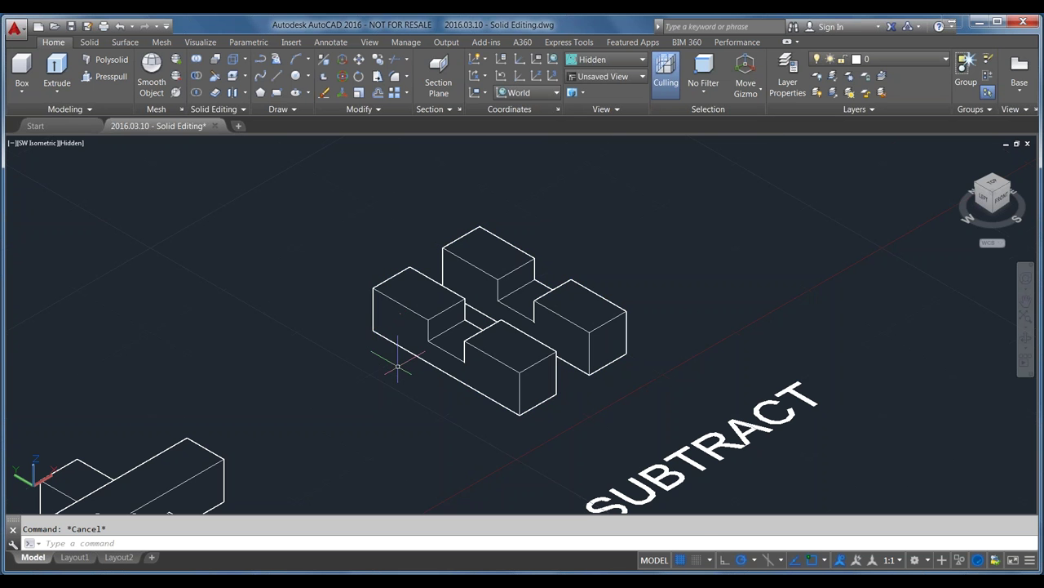
Try the Intersect tool on the two crossing boxes of the INTERSECT sample, and undo it
{"action": "scroll", "coordinate": [378, 325], "scroll_direction": "down", "scroll_amount": 5}
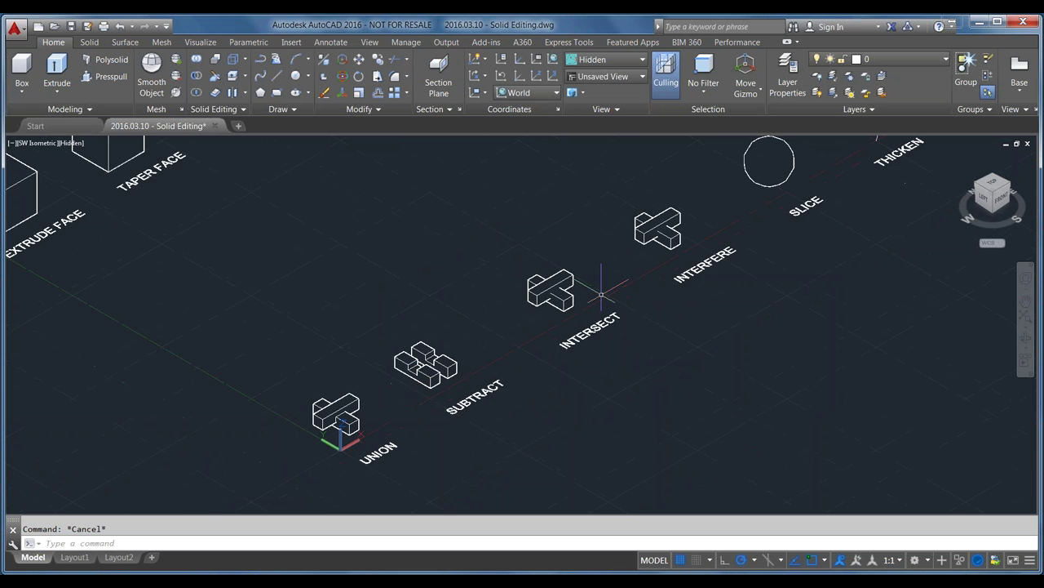
{"action": "scroll", "coordinate": [559, 318], "scroll_direction": "up", "scroll_amount": 3}
{"action": "scroll", "coordinate": [559, 318], "scroll_direction": "up", "scroll_amount": 2}
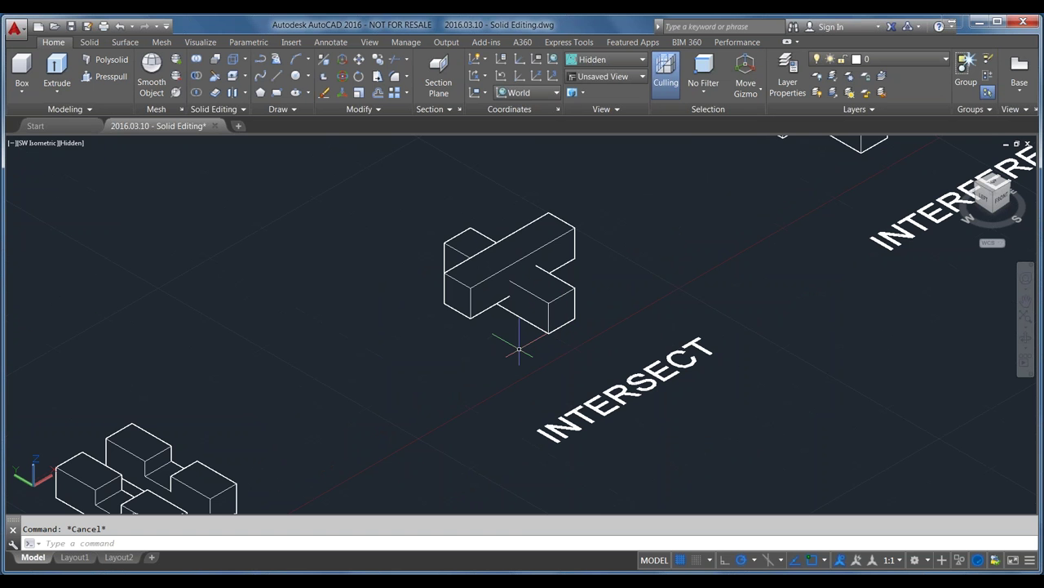
{"action": "scroll", "coordinate": [519, 349], "scroll_direction": "up", "scroll_amount": 2}
{"action": "mouse_move", "coordinate": [514, 345]}
{"action": "middle_mouse_down"}
{"action": "mouse_move", "coordinate": [541, 381]}
{"action": "mouse_move", "coordinate": [552, 352]}
{"action": "middle_mouse_up"}
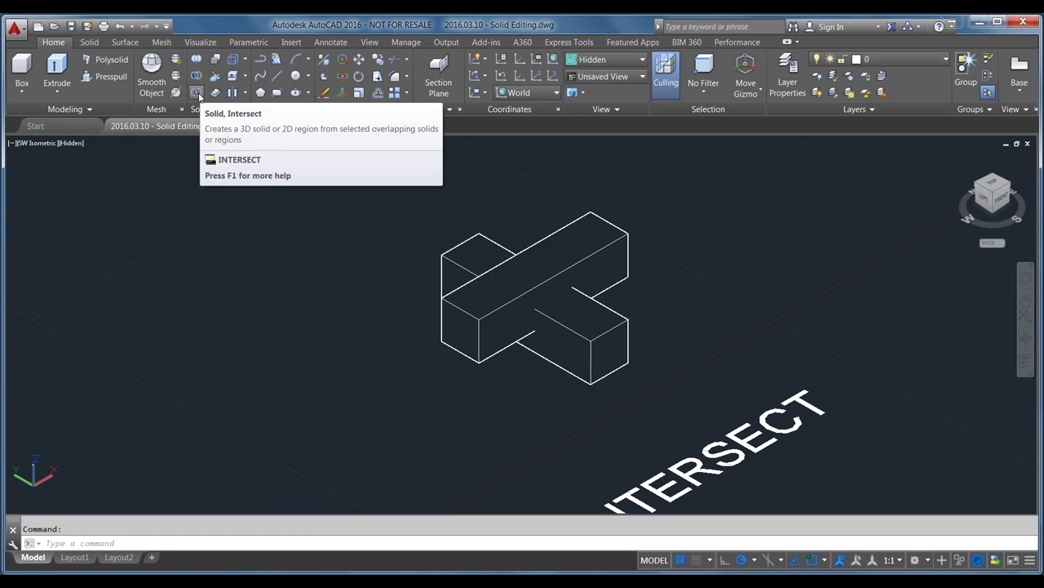
{"action": "left_click", "coordinate": [197, 93]}
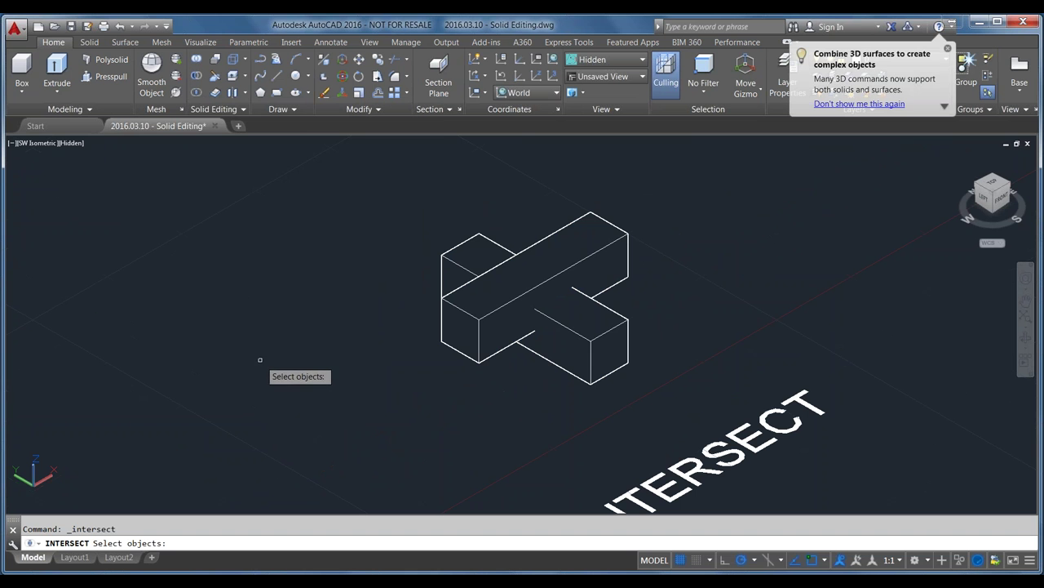
{"action": "left_click", "coordinate": [592, 400]}
{"action": "left_click", "coordinate": [470, 235]}
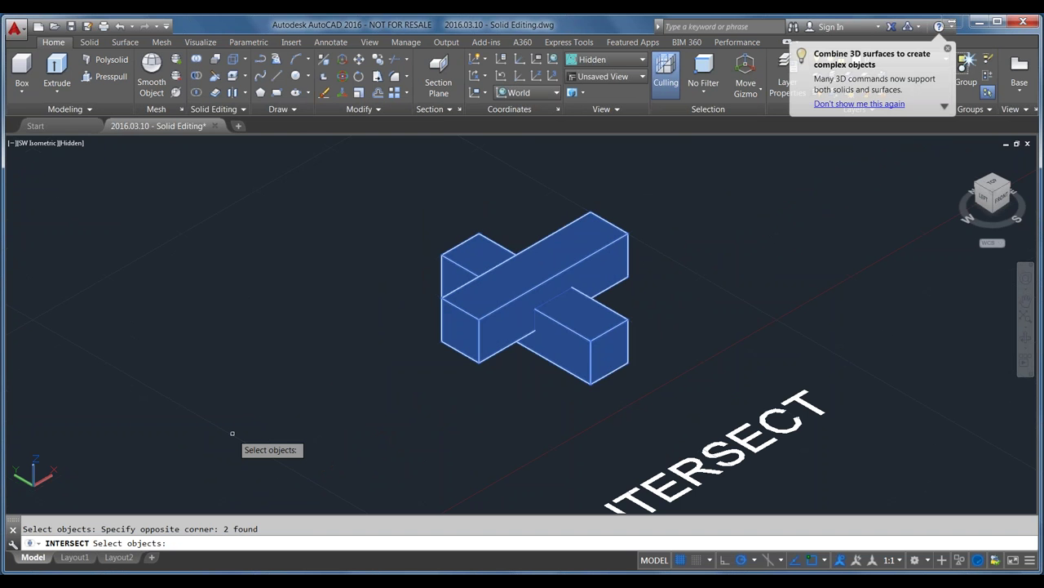
{"action": "key", "text": "Return"}
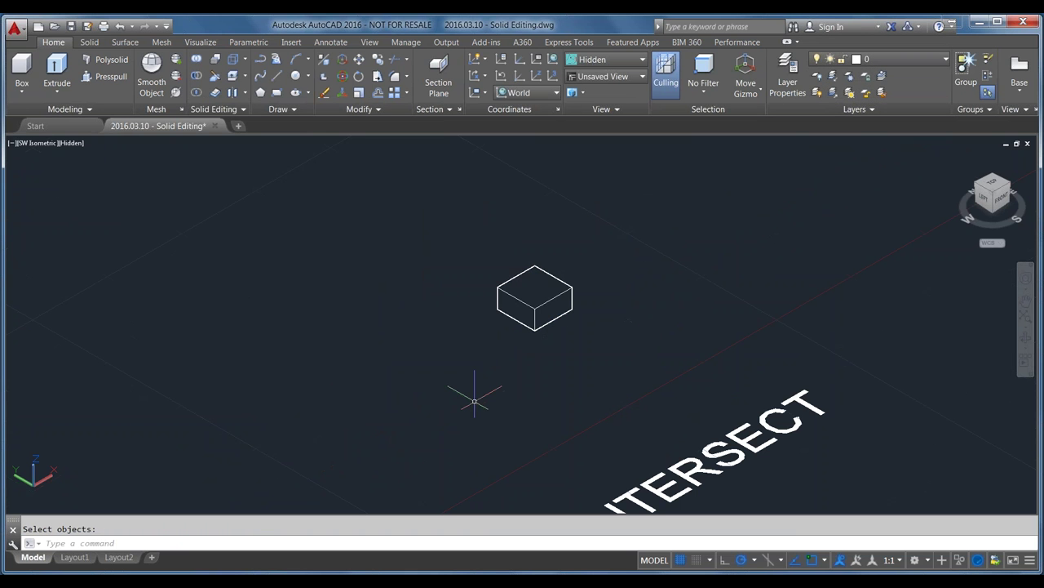
{"action": "key", "text": "ctrl+z"}
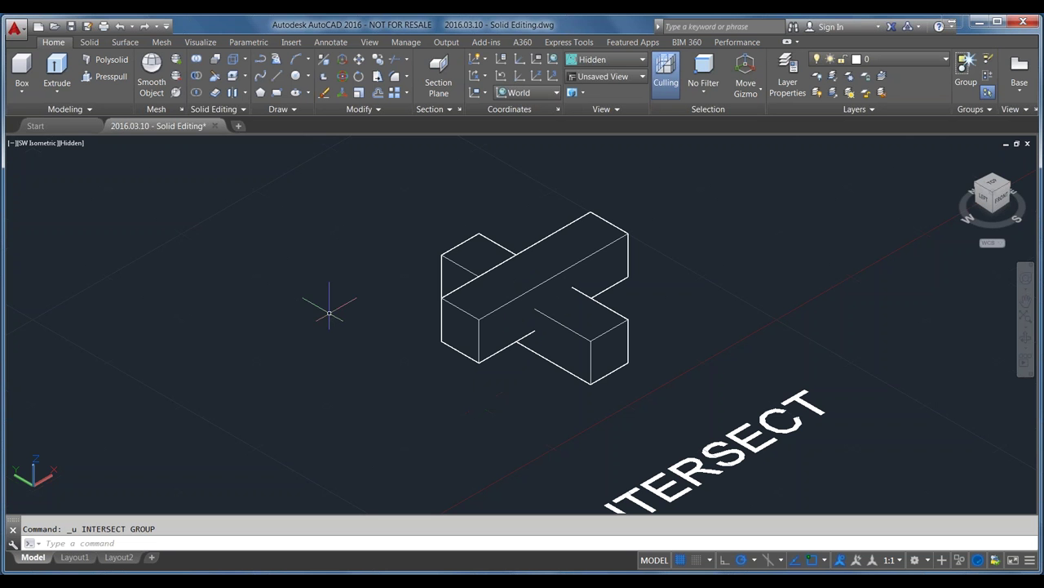
Reduce the INTERSECT sample's two crossing boxes to their shared volume with the INTERSECT command
{"action": "type", "text": "intersect"}
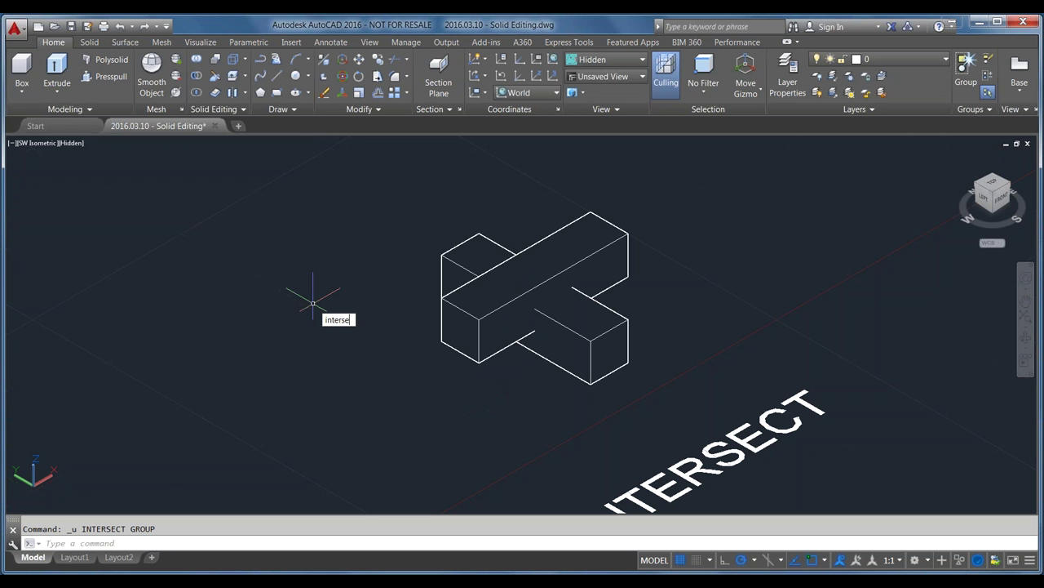
{"action": "key", "text": "Return"}
{"action": "left_click_drag", "start_coordinate": [559, 416], "coordinate": [405, 214]}
{"action": "key", "text": "Return"}
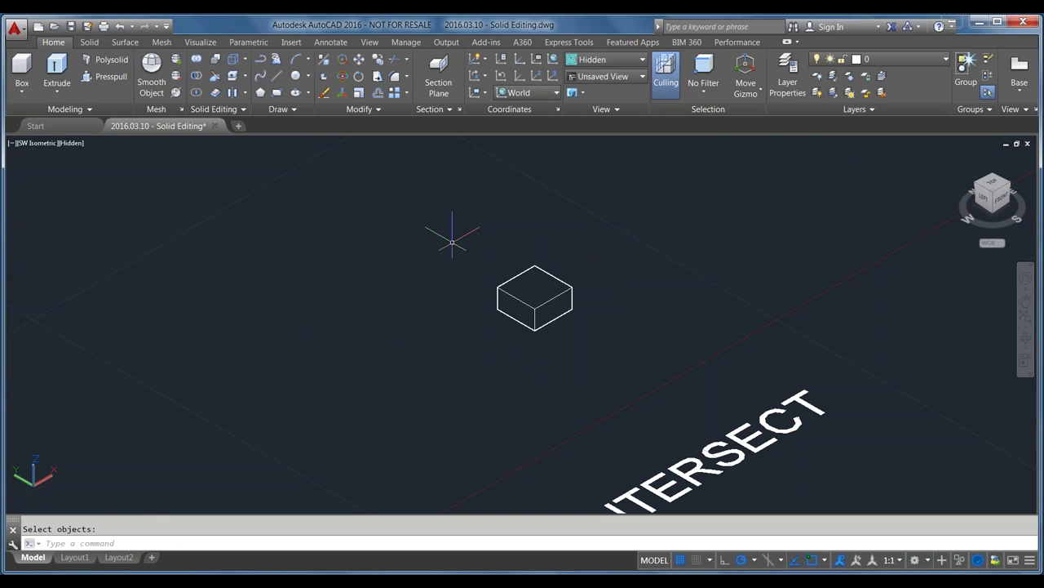
{"action": "scroll", "coordinate": [373, 342], "scroll_direction": "down", "scroll_amount": 2}
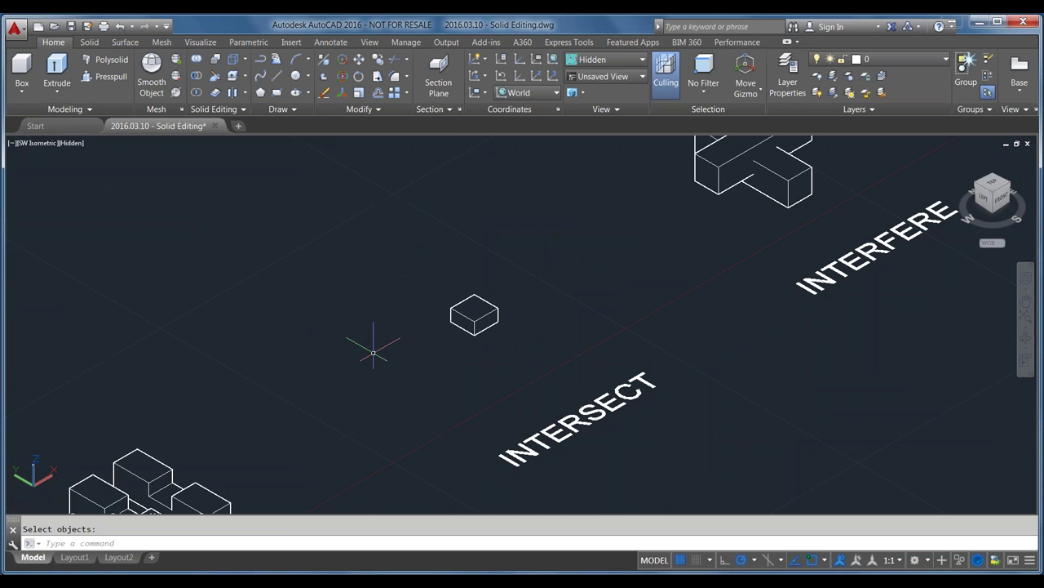
{"action": "scroll", "coordinate": [383, 395], "scroll_direction": "down", "scroll_amount": 2}
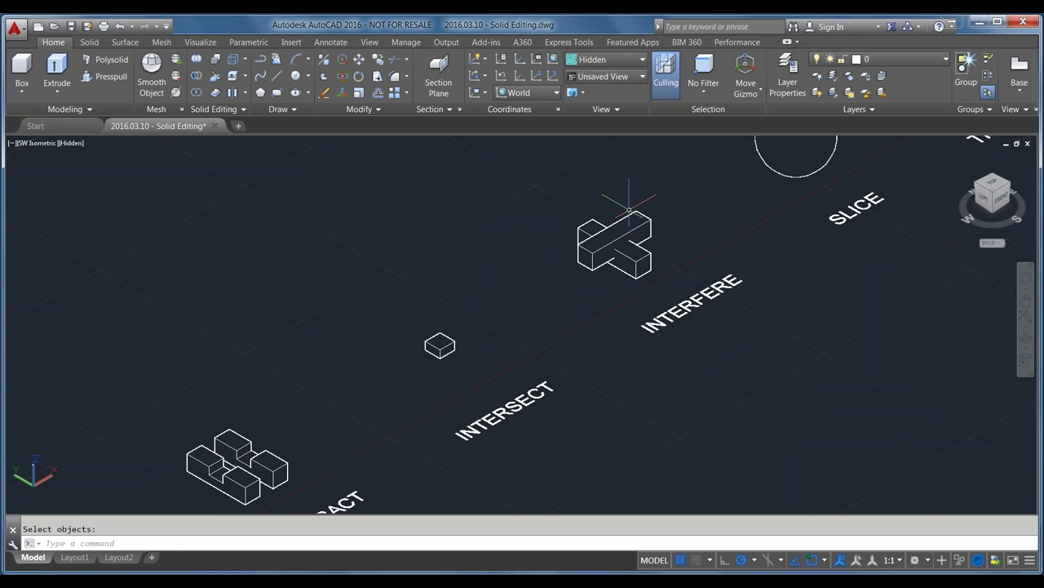
{"action": "scroll", "coordinate": [634, 224], "scroll_direction": "up", "scroll_amount": 2}
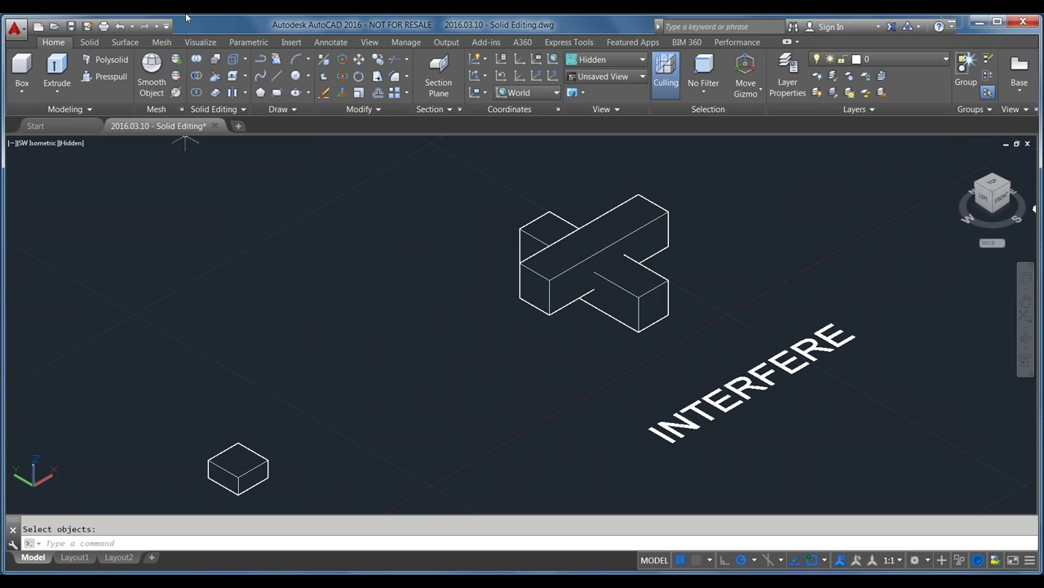
{"action": "left_click", "coordinate": [215, 59]}
{"action": "left_click", "coordinate": [474, 350]}
{"action": "left_click", "coordinate": [336, 276]}
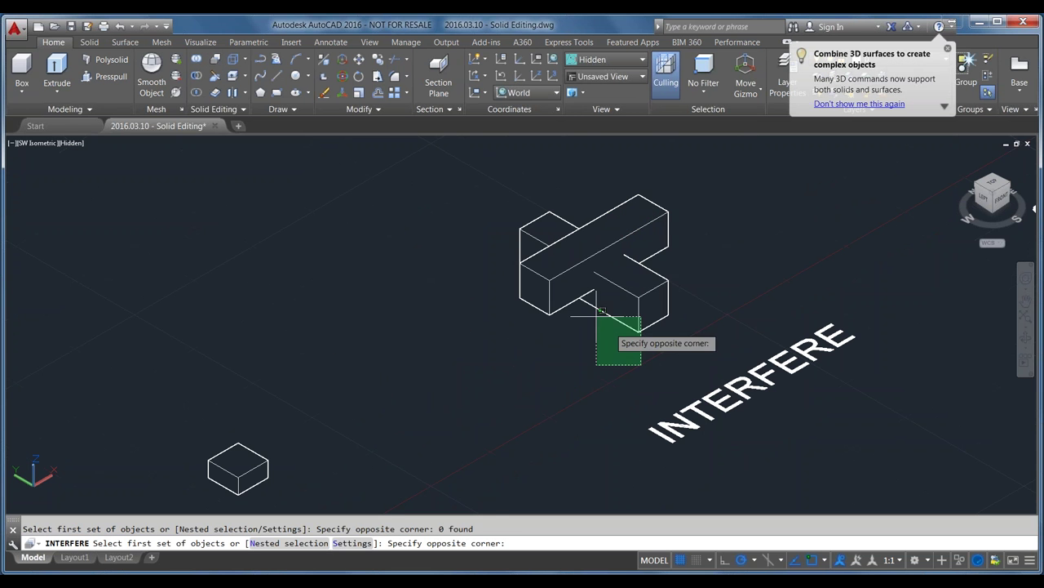
{"action": "left_click", "coordinate": [642, 364]}
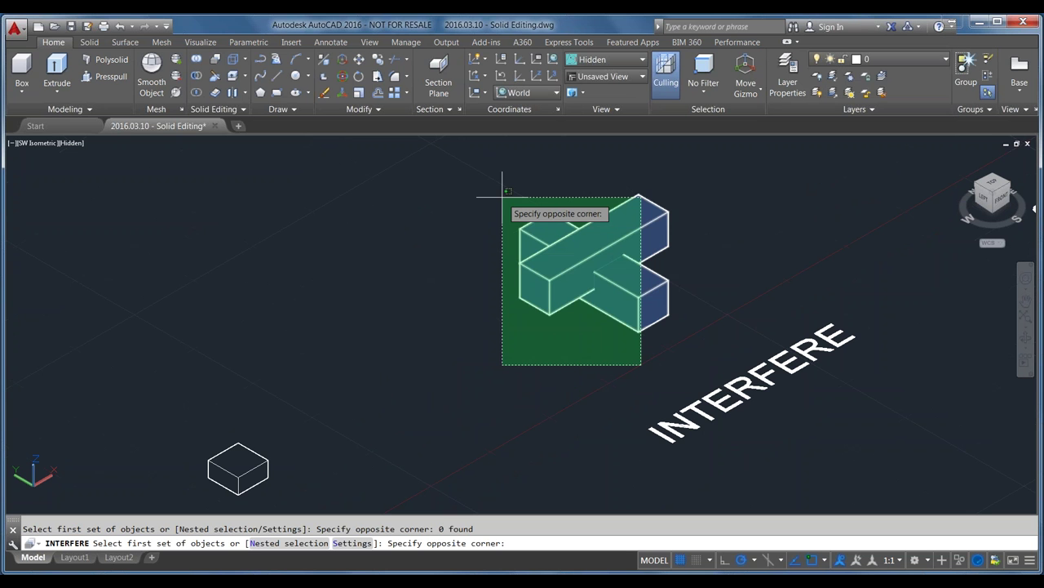
{"action": "left_click", "coordinate": [502, 196]}
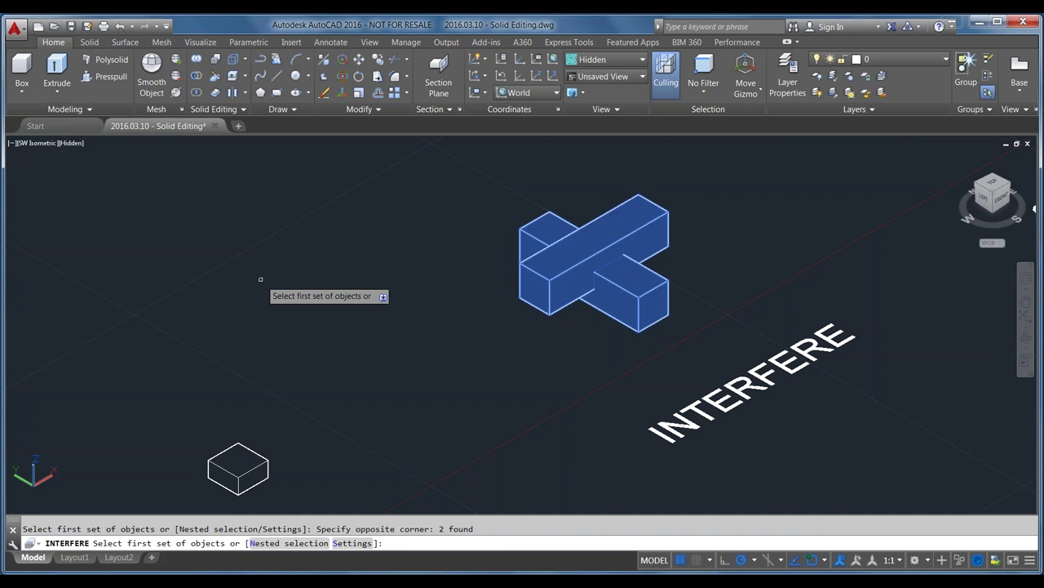
{"action": "key", "text": "Return"}
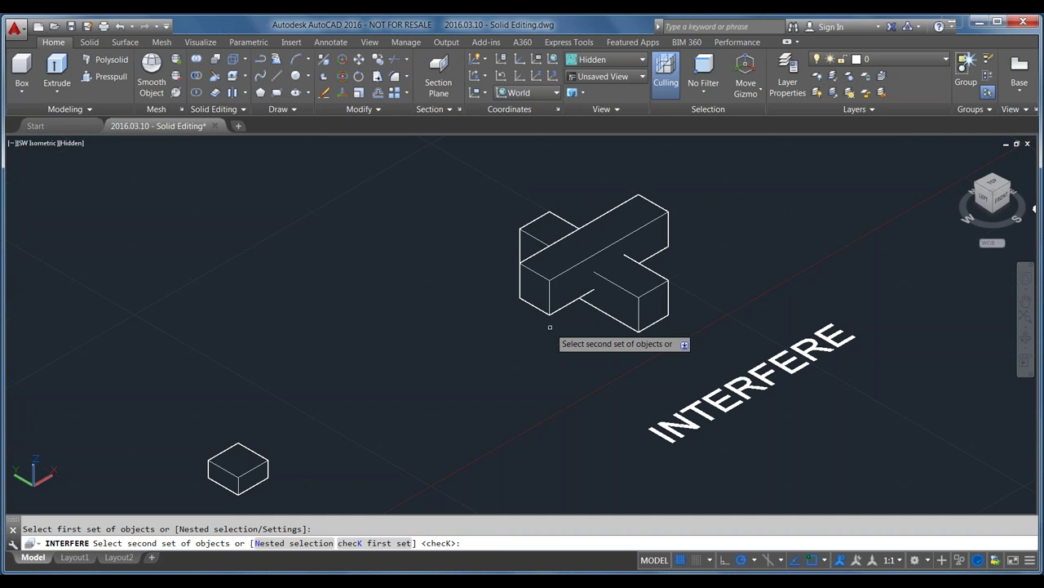
{"action": "key", "text": "Escape"}
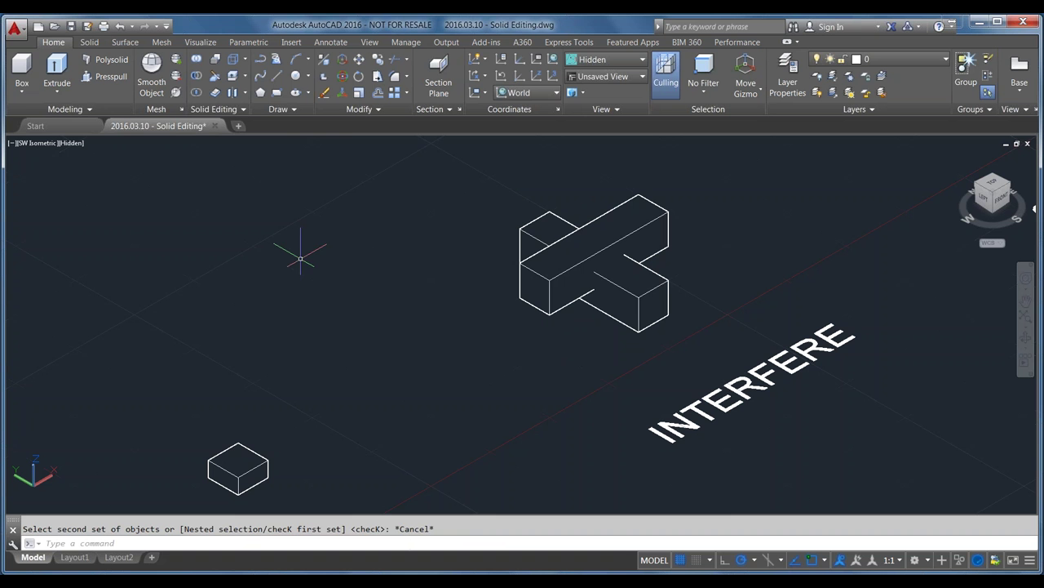
Check the INTERFERE sample for interference, with the lower box as first set and the upper crossing box as second, and close the results
{"action": "left_click", "coordinate": [215, 58]}
{"action": "left_click", "coordinate": [629, 281]}
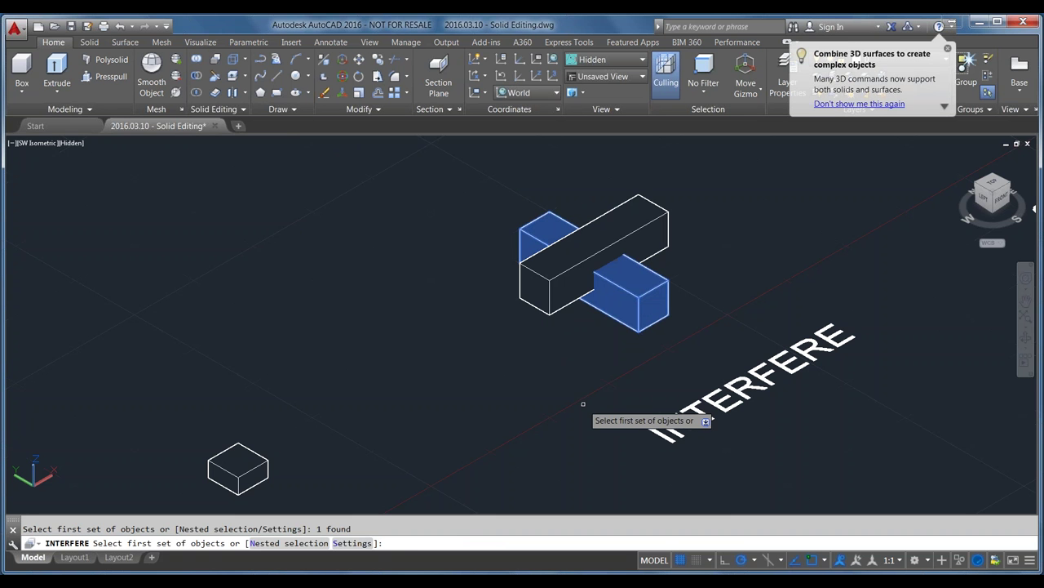
{"action": "key", "text": "Return"}
{"action": "left_click", "coordinate": [563, 298]}
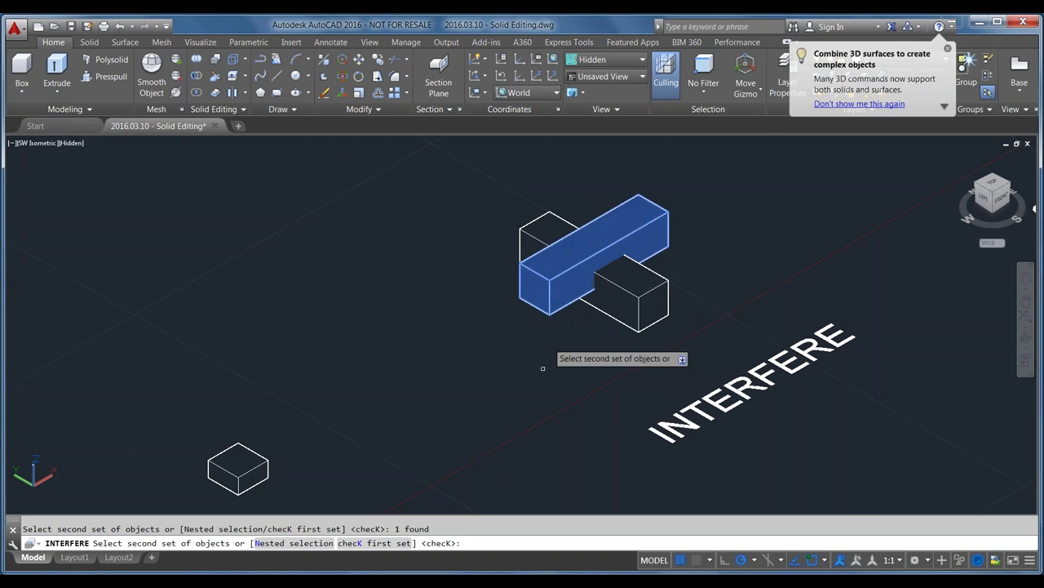
{"action": "key", "text": "Return"}
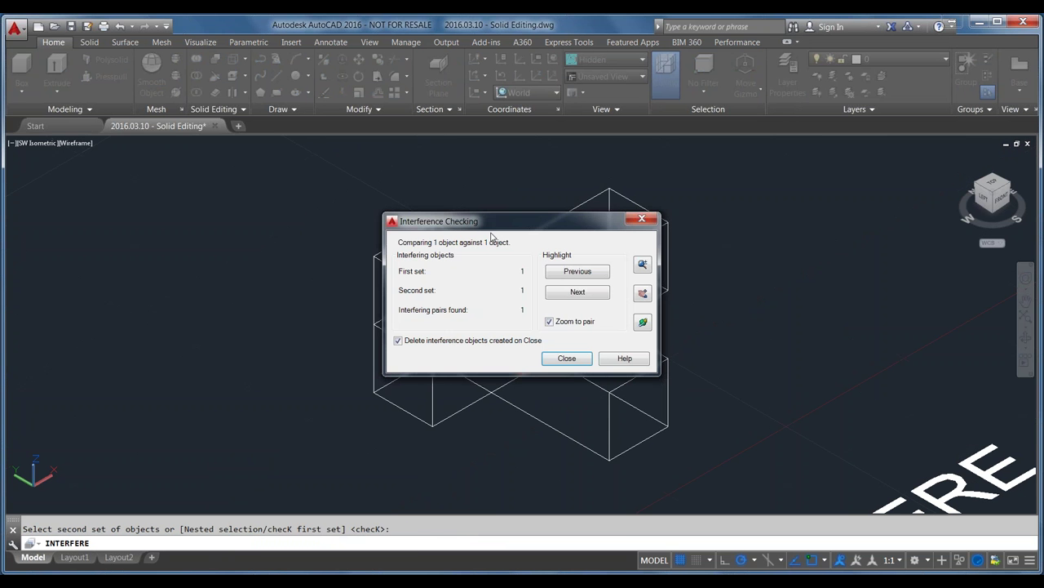
{"action": "left_click_drag", "start_coordinate": [502, 227], "coordinate": [195, 179]}
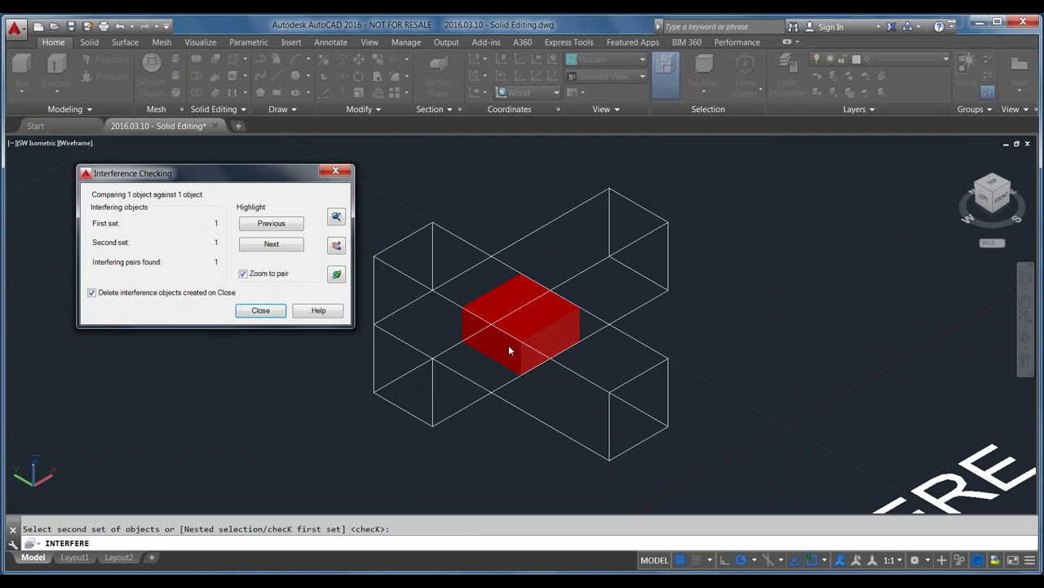
{"action": "left_click", "coordinate": [259, 314]}
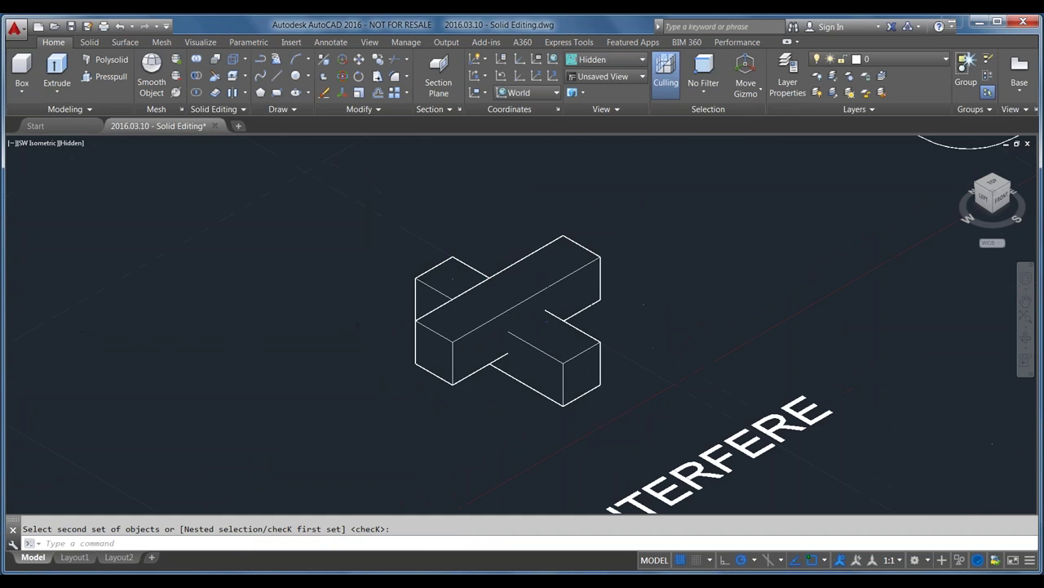
{"action": "scroll", "coordinate": [375, 444], "scroll_direction": "down", "scroll_amount": 3}
{"action": "key", "text": "Escape"}
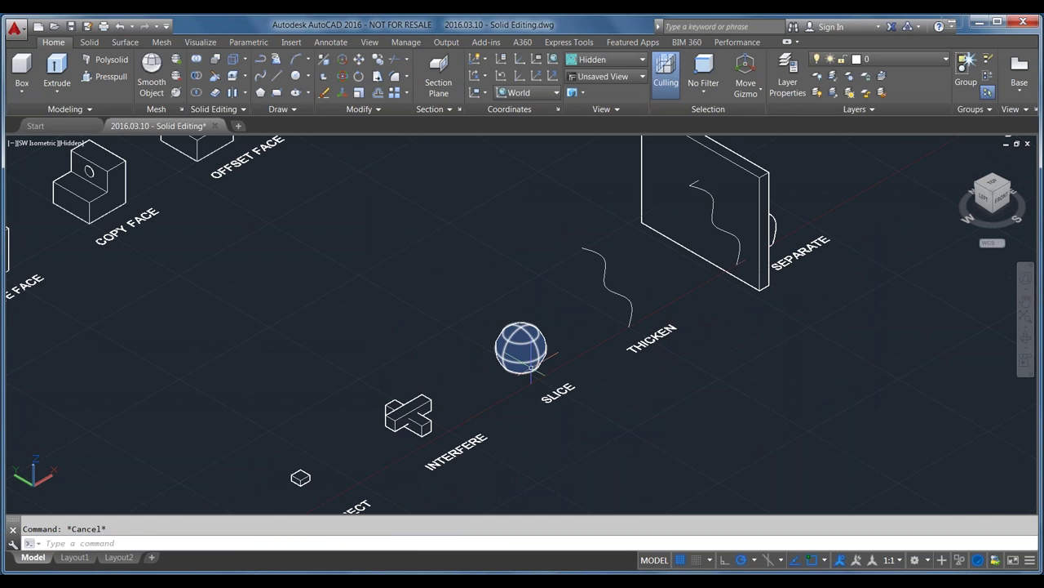
View the SLICE sample's sphere in the Conceptual visual style, and return to the Hidden style
{"action": "scroll", "coordinate": [531, 369], "scroll_direction": "up", "scroll_amount": 5}
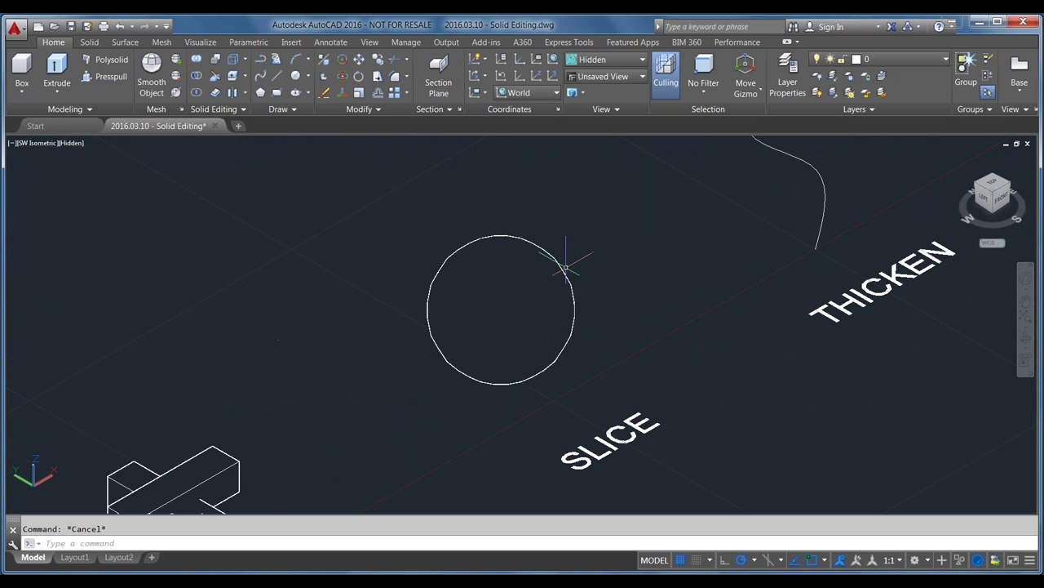
{"action": "scroll", "coordinate": [618, 273], "scroll_direction": "down", "scroll_amount": 3}
{"action": "left_click", "coordinate": [76, 146]}
{"action": "left_click", "coordinate": [112, 185]}
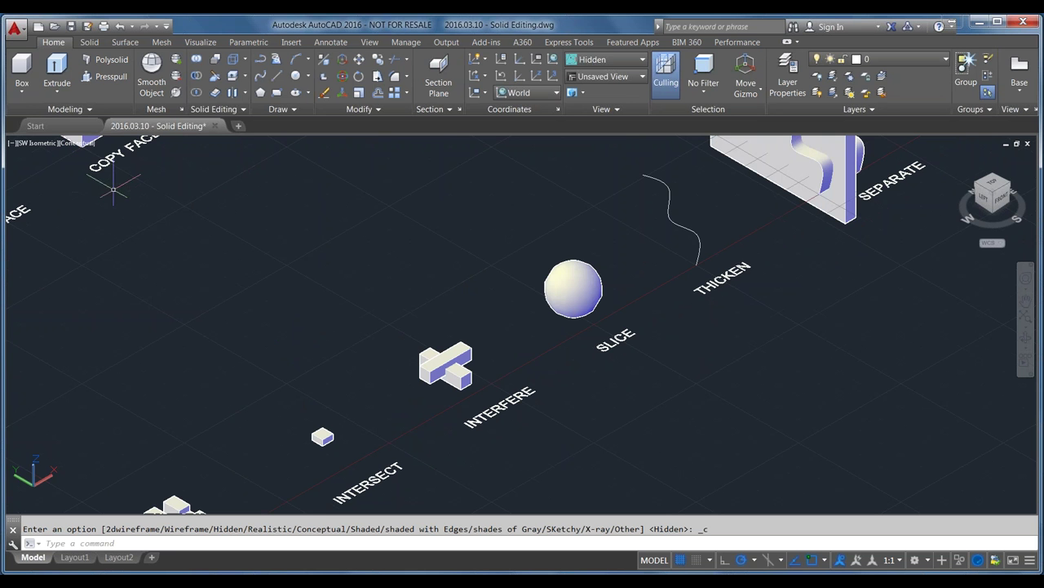
{"action": "left_click", "coordinate": [78, 143]}
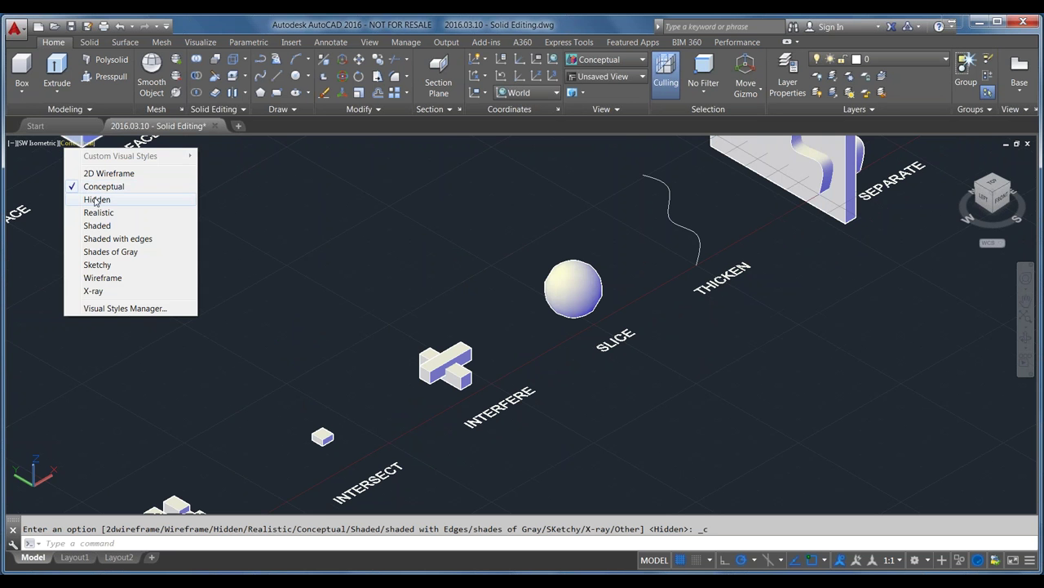
{"action": "left_click", "coordinate": [96, 198]}
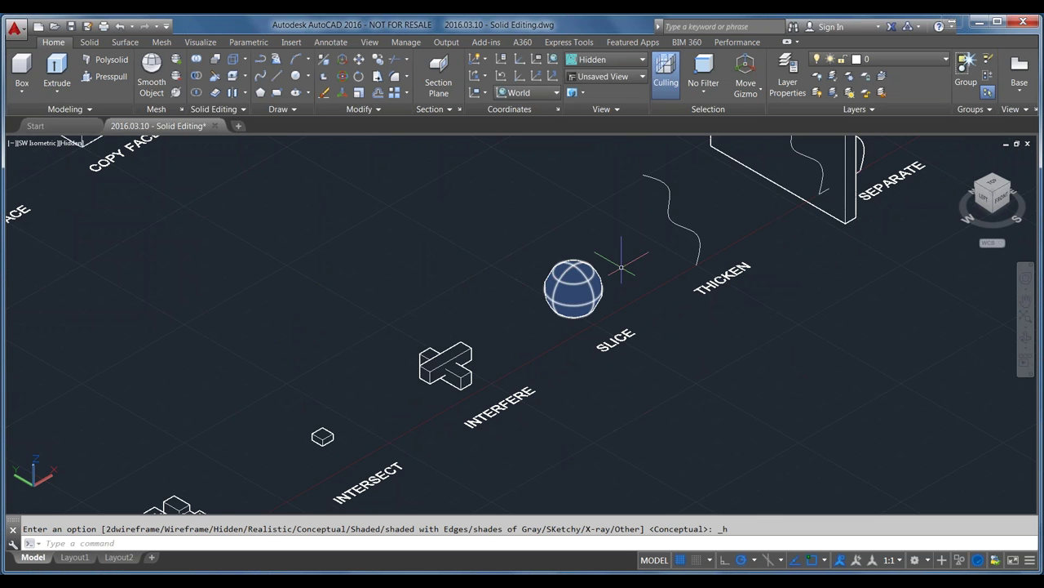
Try slicing the SLICE sample's sphere along the XY plane through its centre, keeping only the lower half, and undo it
{"action": "scroll", "coordinate": [562, 361], "scroll_direction": "down", "scroll_amount": 3}
{"action": "scroll", "coordinate": [636, 403], "scroll_direction": "up", "scroll_amount": 6}
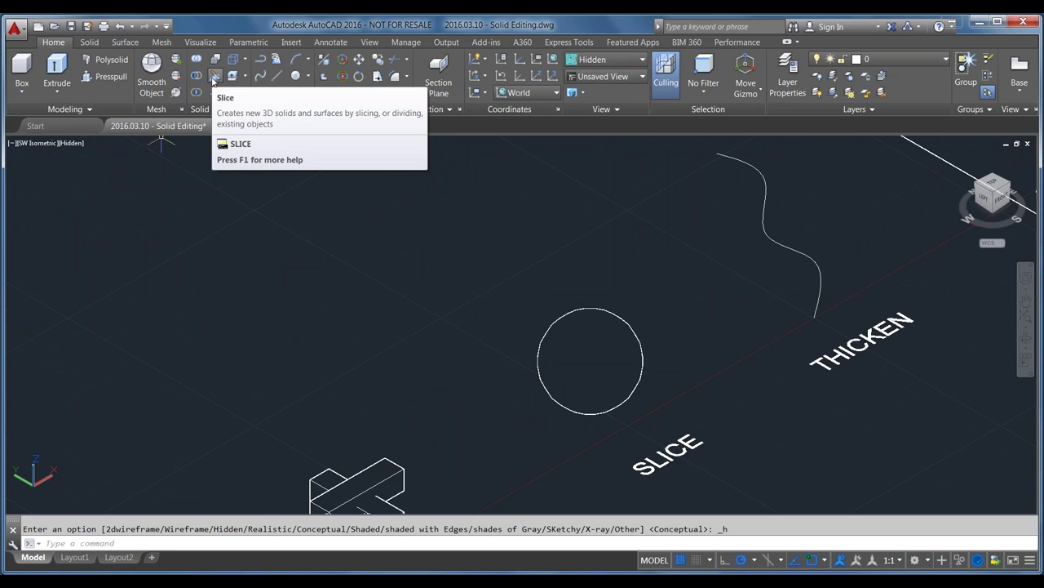
{"action": "type", "text": "slice"}
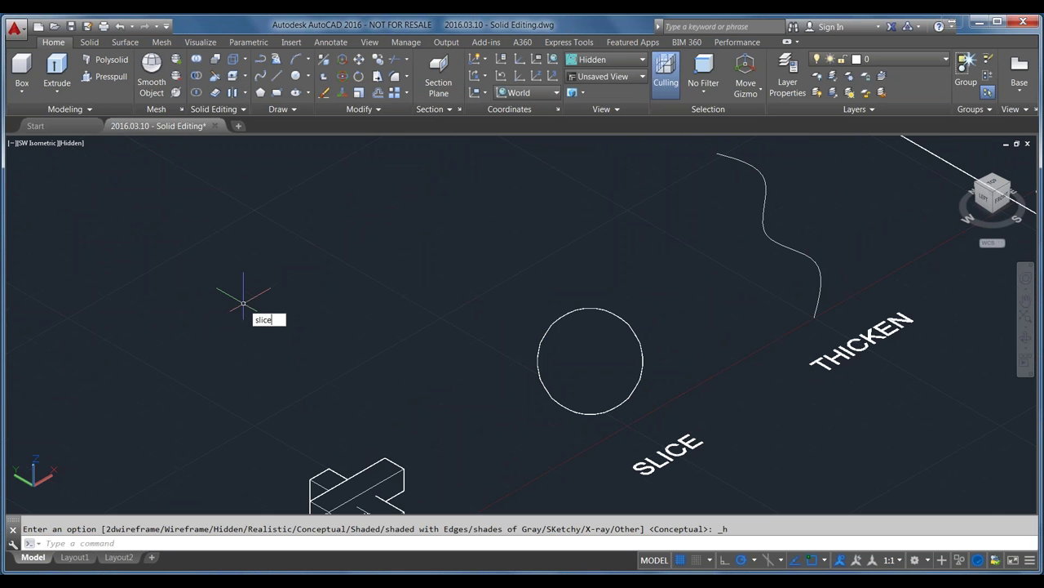
{"action": "key", "text": "Return"}
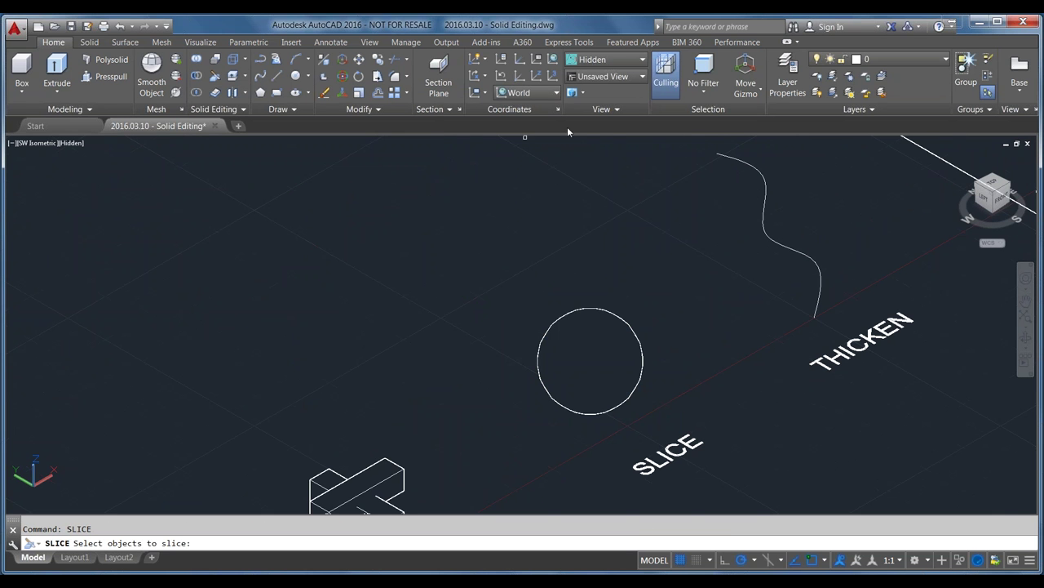
{"action": "left_click", "coordinate": [555, 331]}
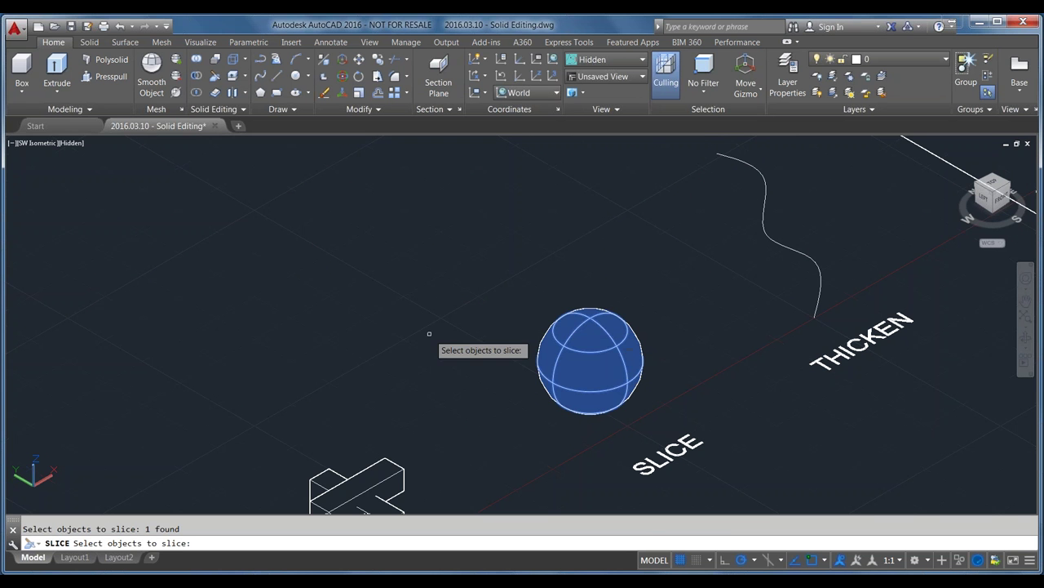
{"action": "key", "text": "Return"}
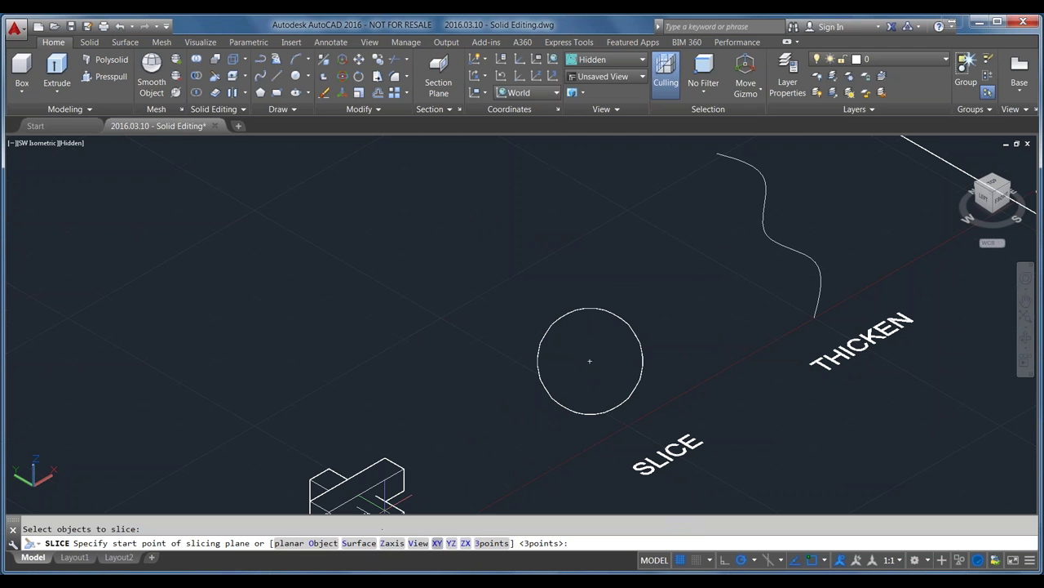
{"action": "left_click", "coordinate": [435, 543]}
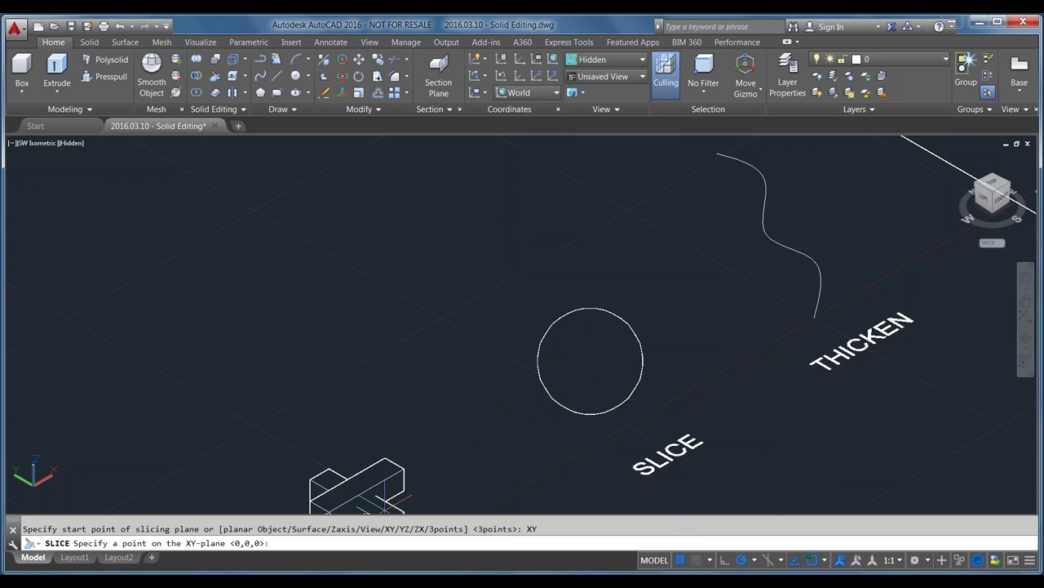
{"action": "left_click", "coordinate": [590, 359]}
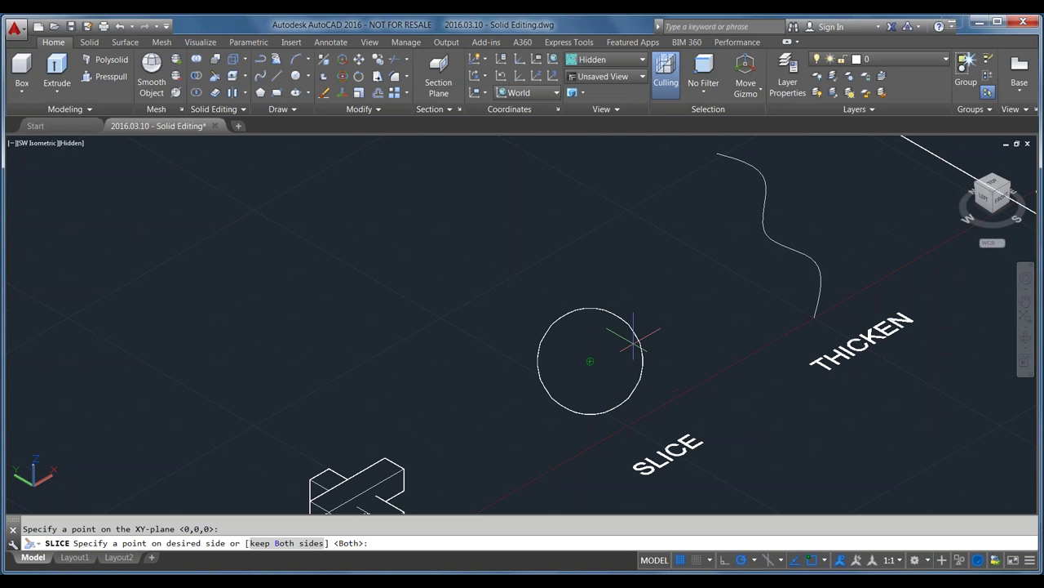
{"action": "left_click", "coordinate": [771, 242]}
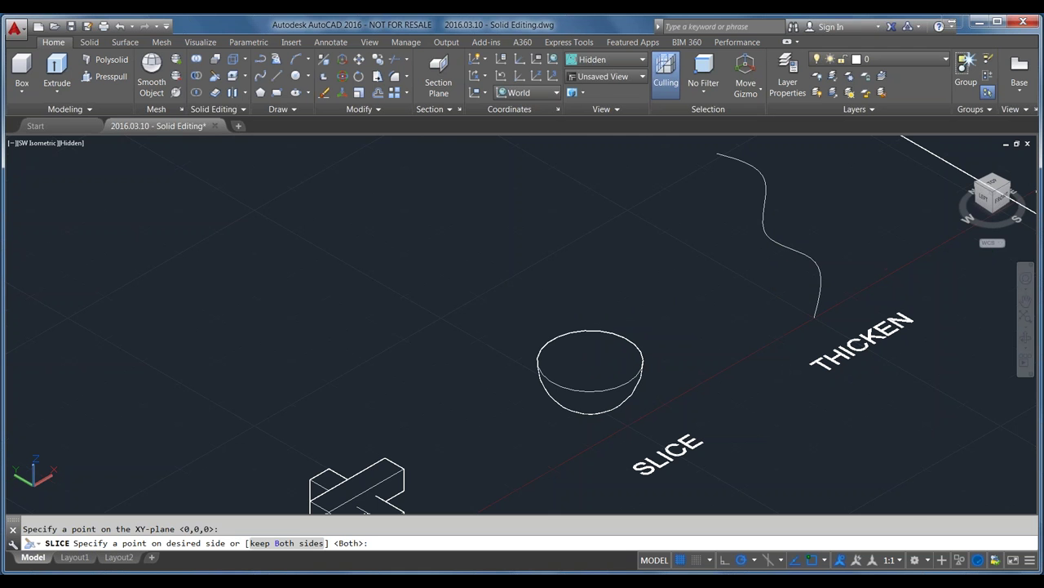
{"action": "left_click", "coordinate": [769, 235]}
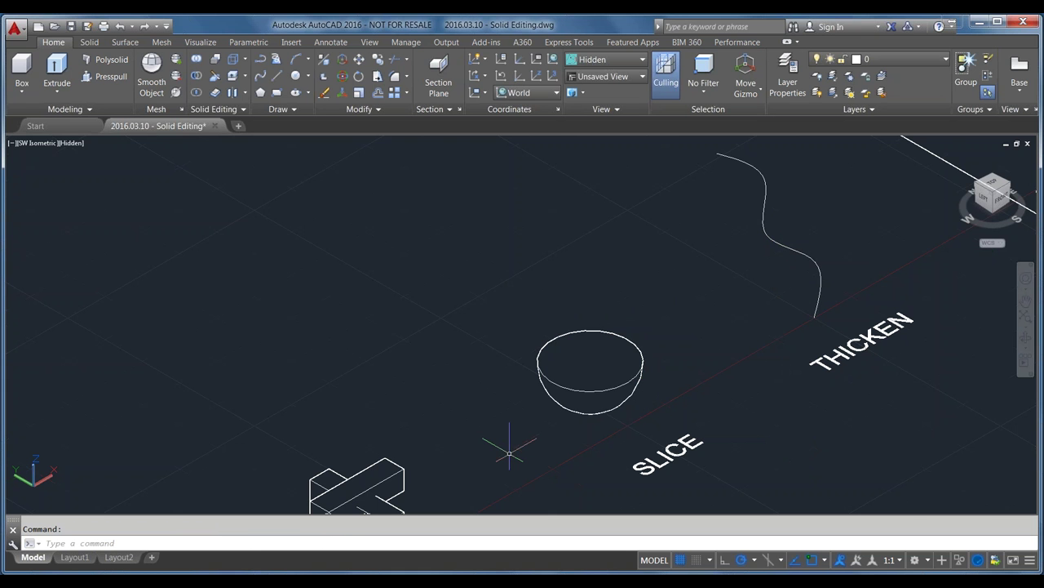
{"action": "key", "text": "ctrl+z"}
Slice the SLICE sample's sphere along the YZ plane through its centre, keeping both halves
{"action": "type", "text": "slice"}
{"action": "key", "text": "Return"}
{"action": "left_click", "coordinate": [610, 406]}
{"action": "key", "text": "Return"}
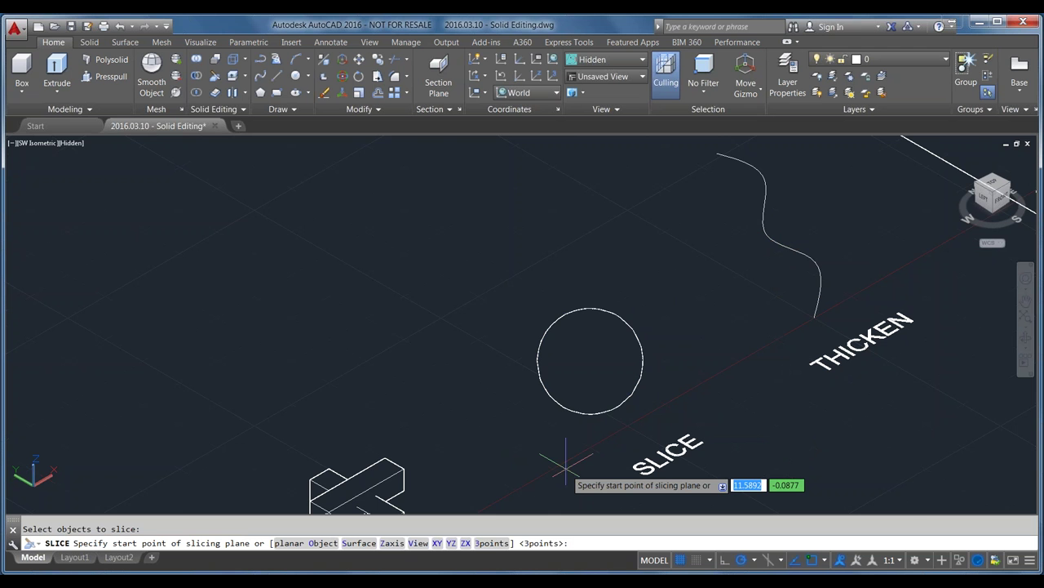
{"action": "type", "text": "YZ"}
{"action": "key", "text": "Return"}
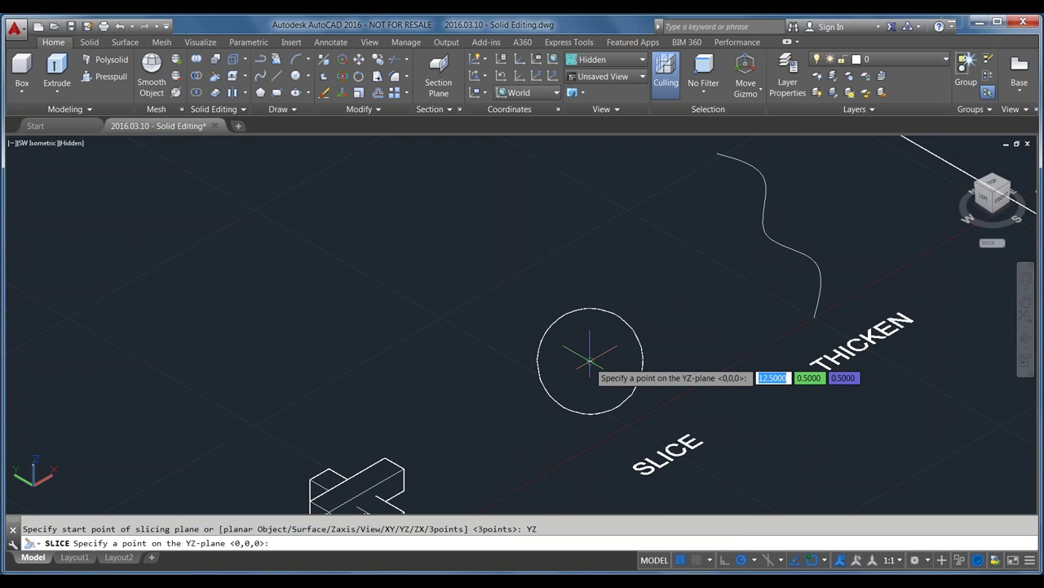
{"action": "left_click", "coordinate": [590, 360]}
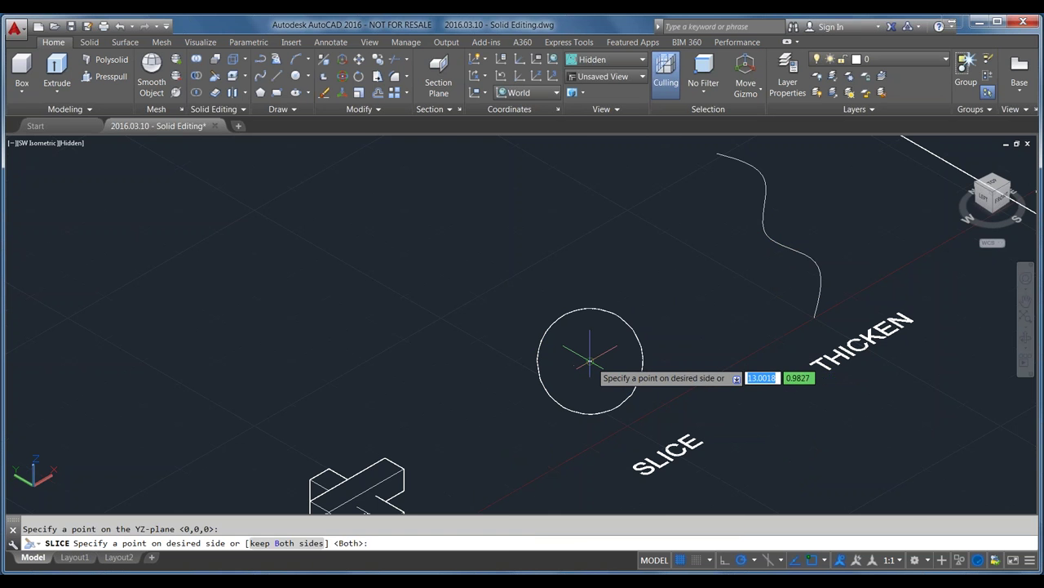
{"action": "left_click", "coordinate": [458, 400]}
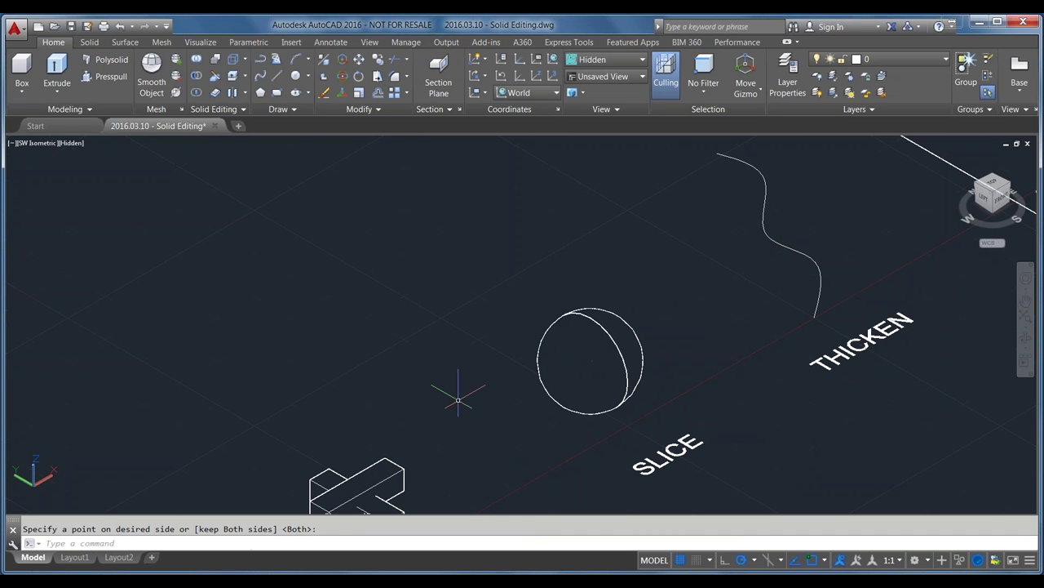
Select each half of the sliced sphere to check that they are separate solids, and deselect them
{"action": "left_click", "coordinate": [552, 349]}
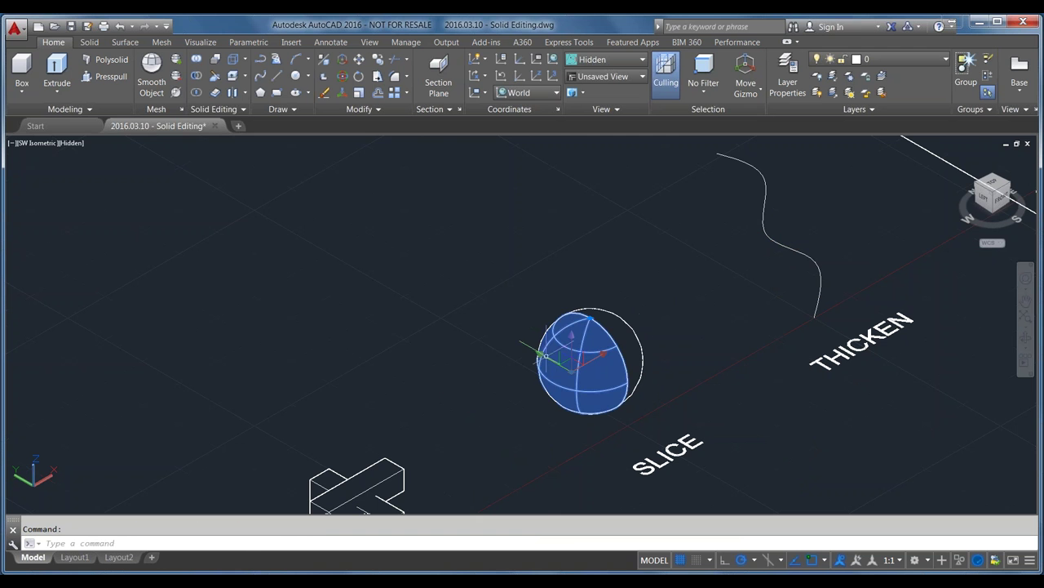
{"action": "left_click", "coordinate": [635, 338]}
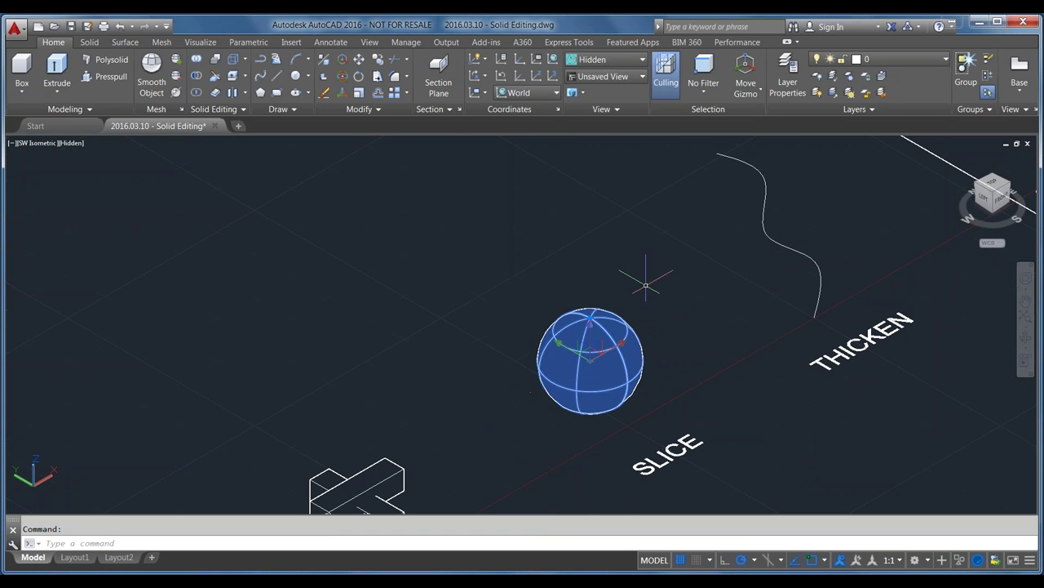
{"action": "key", "text": "Escape"}
Move one half of the SLICE sample's sliced sphere clear of the other half
{"action": "left_click", "coordinate": [551, 392]}
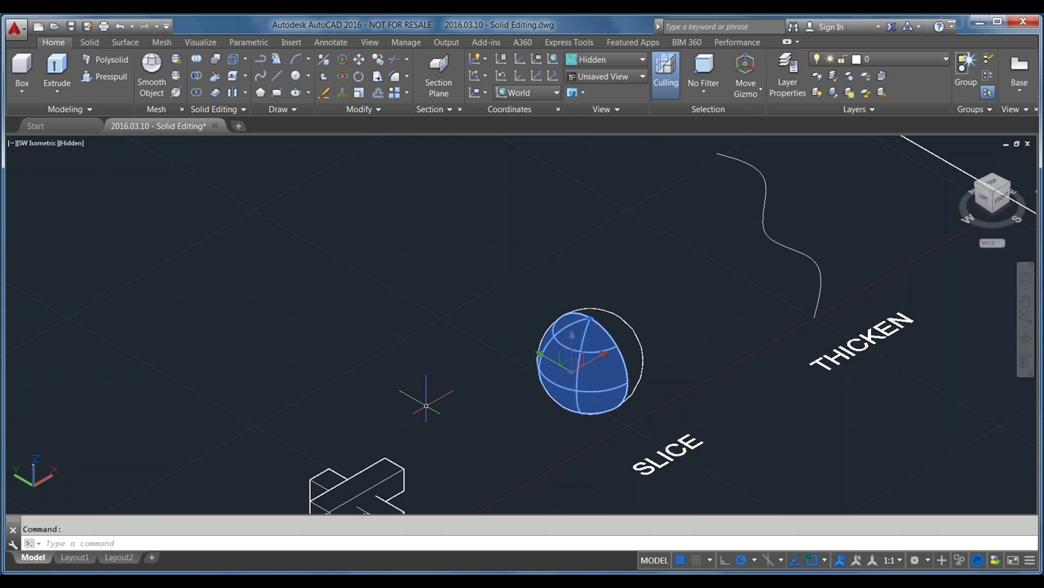
{"action": "type", "text": "m"}
{"action": "key", "text": "Return"}
{"action": "left_click", "coordinate": [560, 450]}
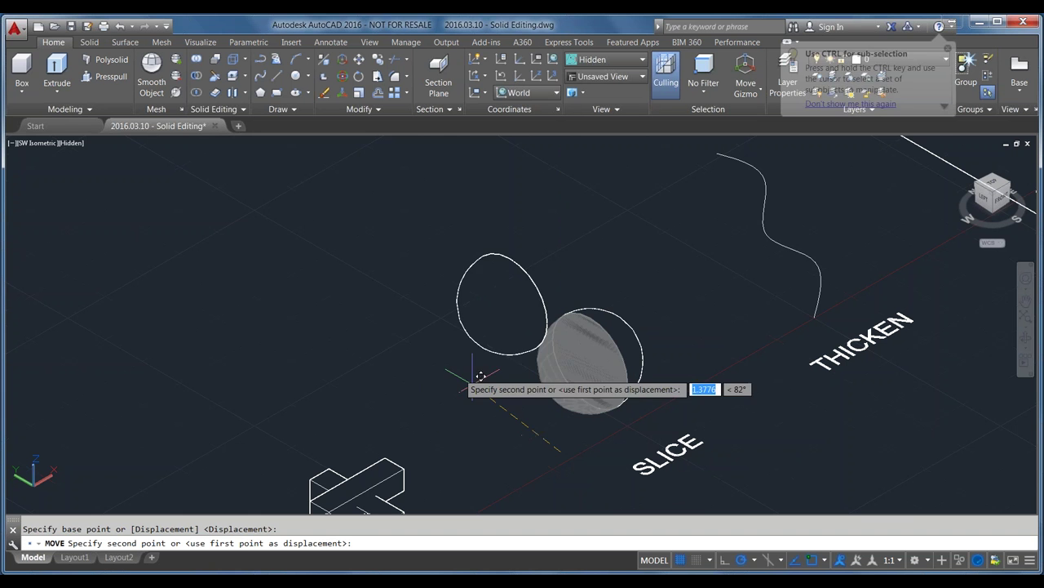
{"action": "left_click", "coordinate": [357, 348]}
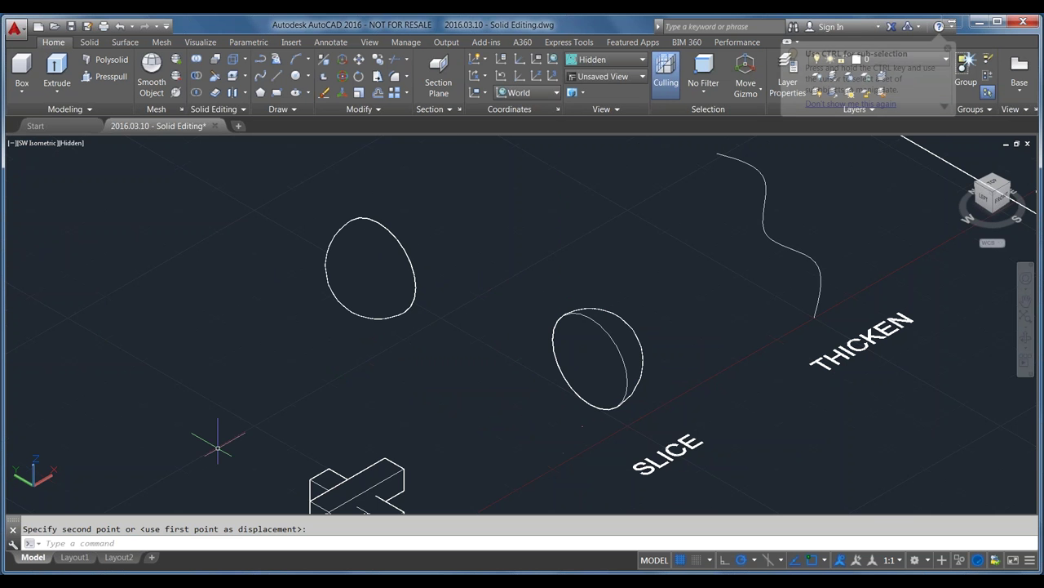
Extrude the open wavy curve of the THICKEN sample into a surface about 0.93 high
{"action": "scroll", "coordinate": [245, 431], "scroll_direction": "down", "scroll_amount": 3}
{"action": "scroll", "coordinate": [454, 433], "scroll_direction": "up", "scroll_amount": 2}
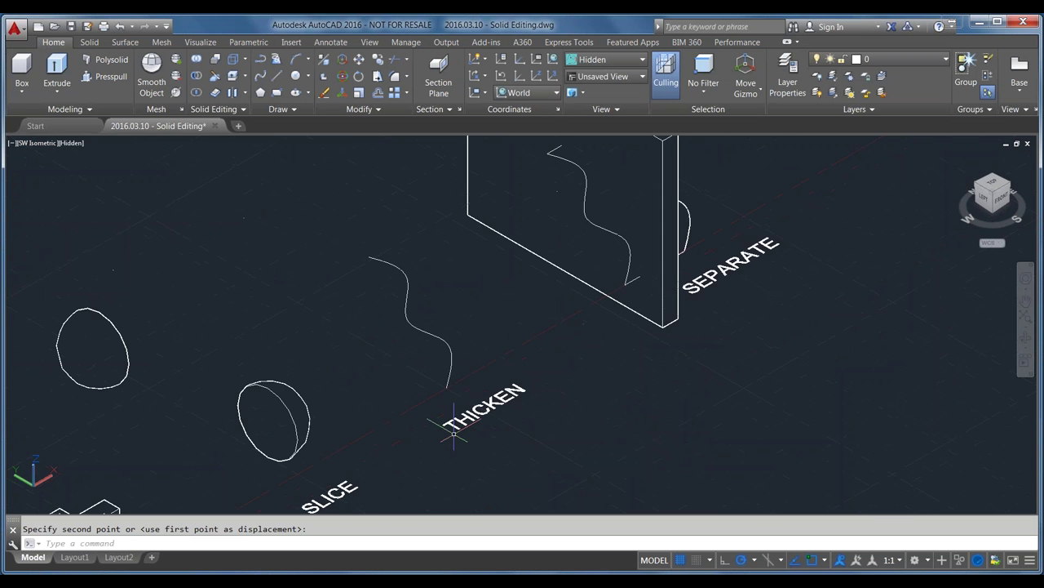
{"action": "left_click", "coordinate": [443, 325]}
{"action": "left_click", "coordinate": [321, 263]}
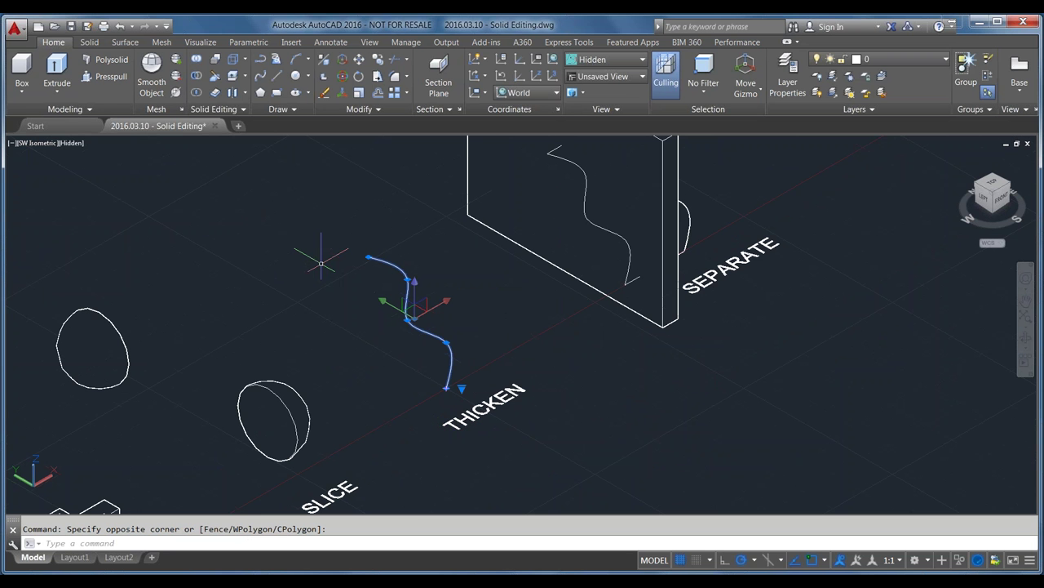
{"action": "left_click", "coordinate": [59, 80]}
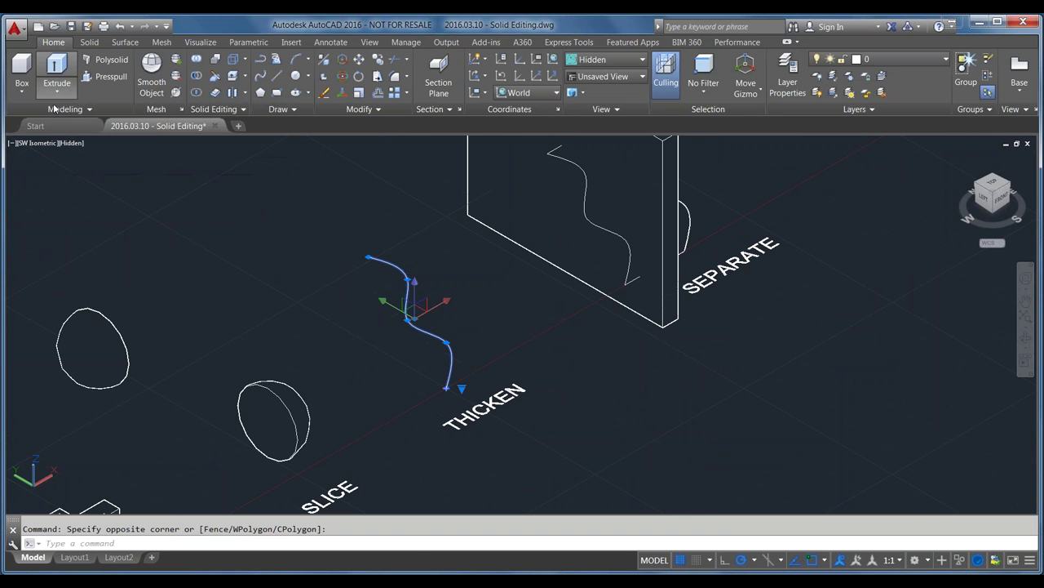
{"action": "left_click", "coordinate": [412, 282]}
{"action": "key", "text": "Return"}
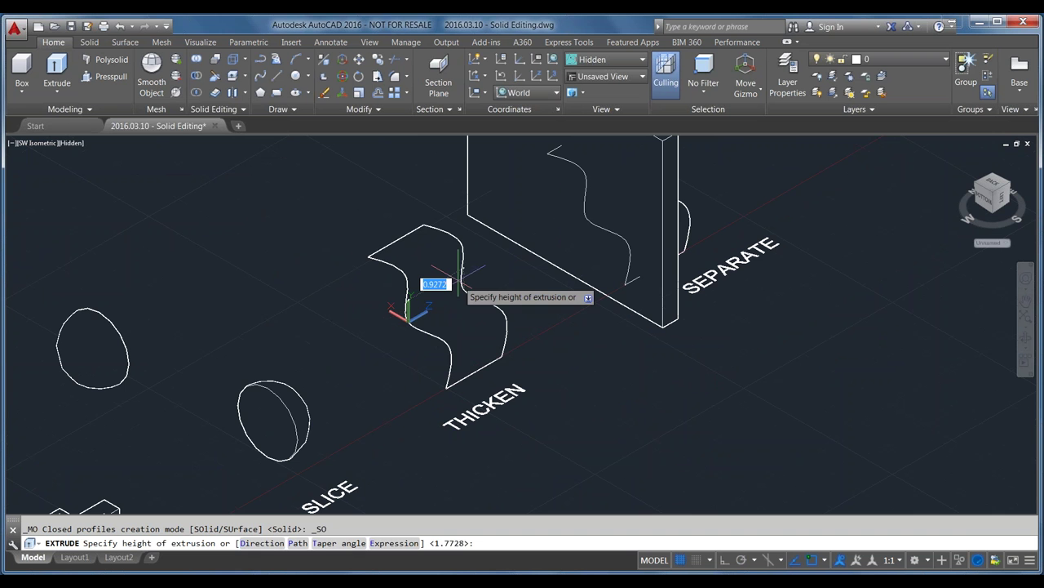
{"action": "key", "text": "Escape"}
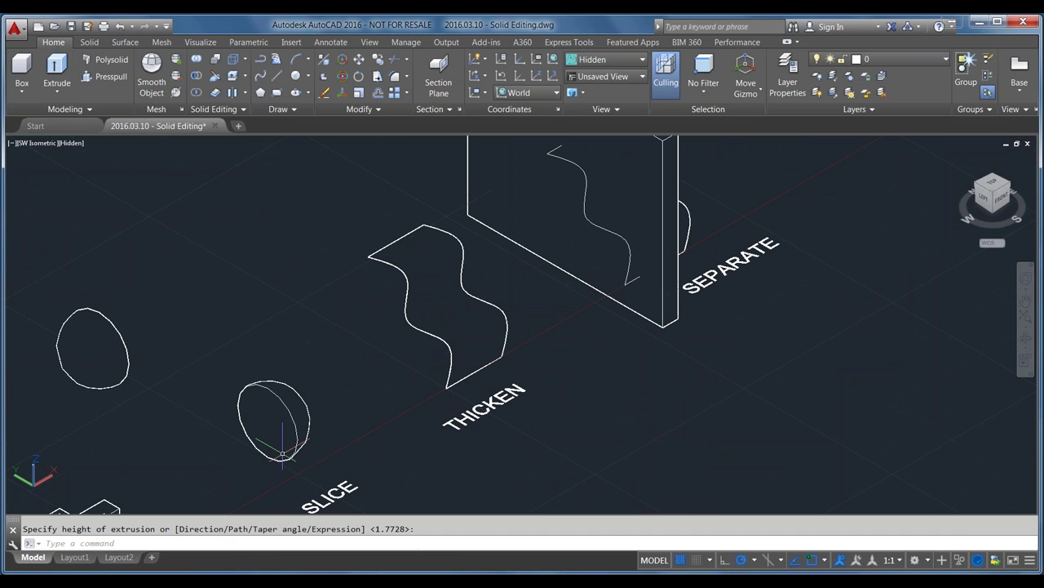
Display the properties of the extruded THICKEN surface to check its object type, and deselect it
{"action": "left_click", "coordinate": [432, 326]}
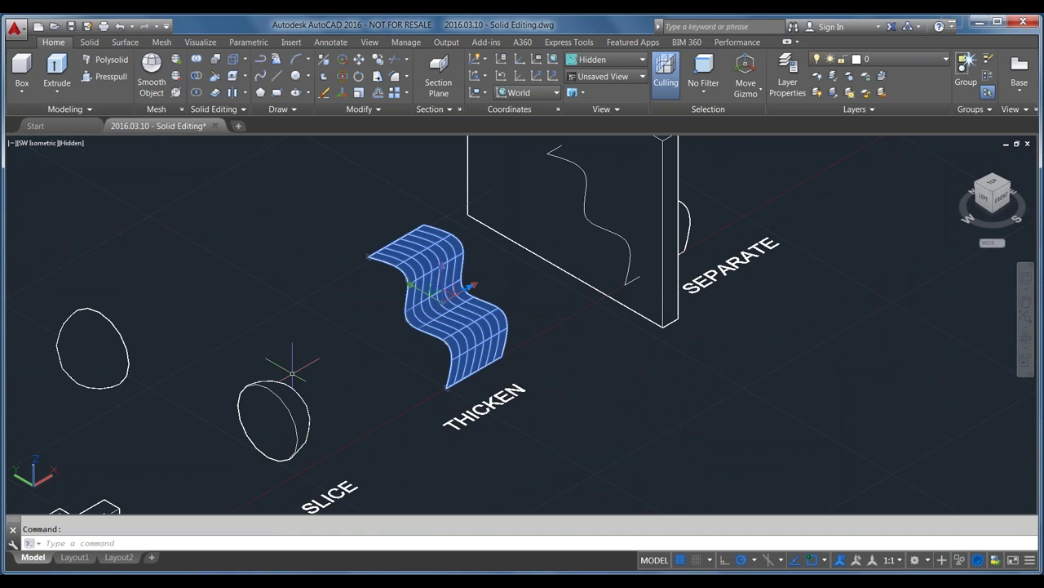
{"action": "type", "text": "prop"}
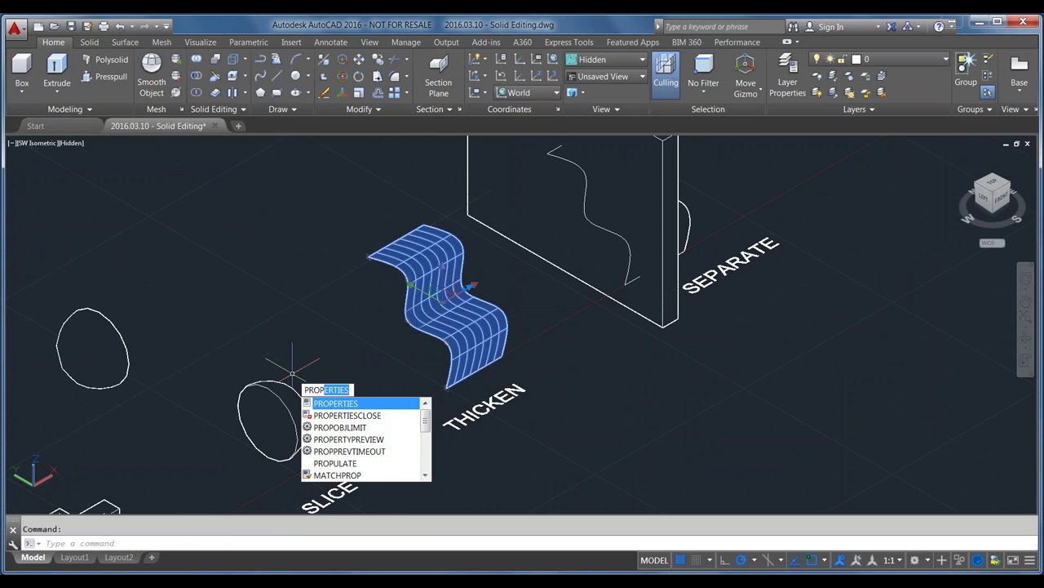
{"action": "key", "text": "Return"}
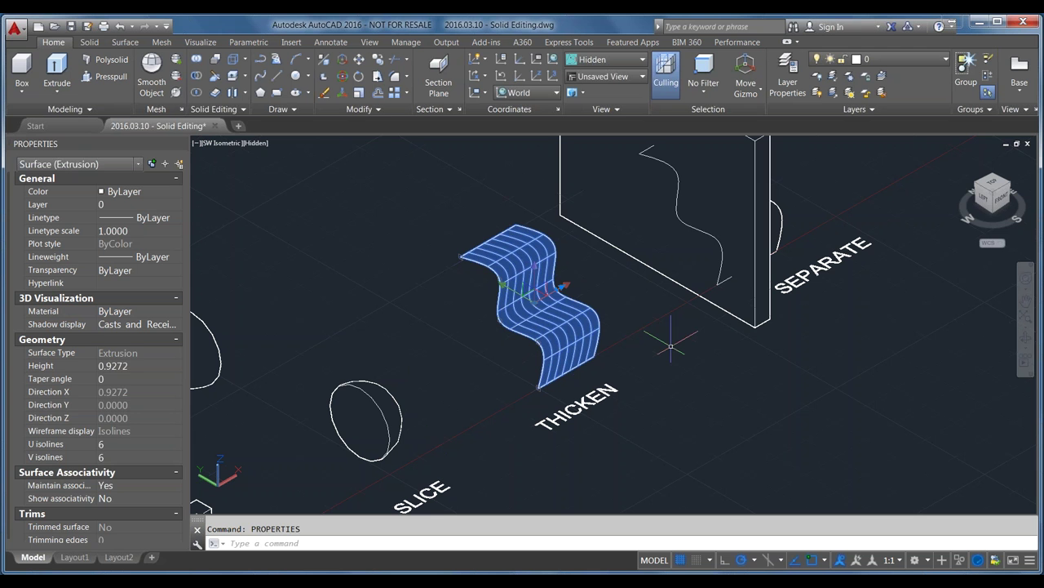
{"action": "key", "text": "Escape"}
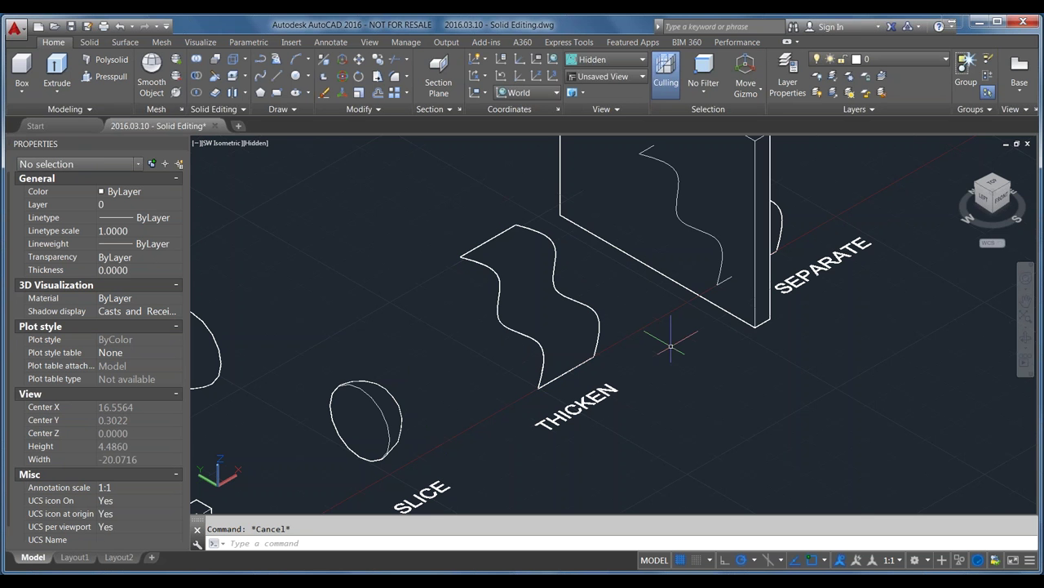
Try thickening the wavy THICKEN surface by 0.125
{"action": "type", "text": "thicken"}
{"action": "key", "text": "Return"}
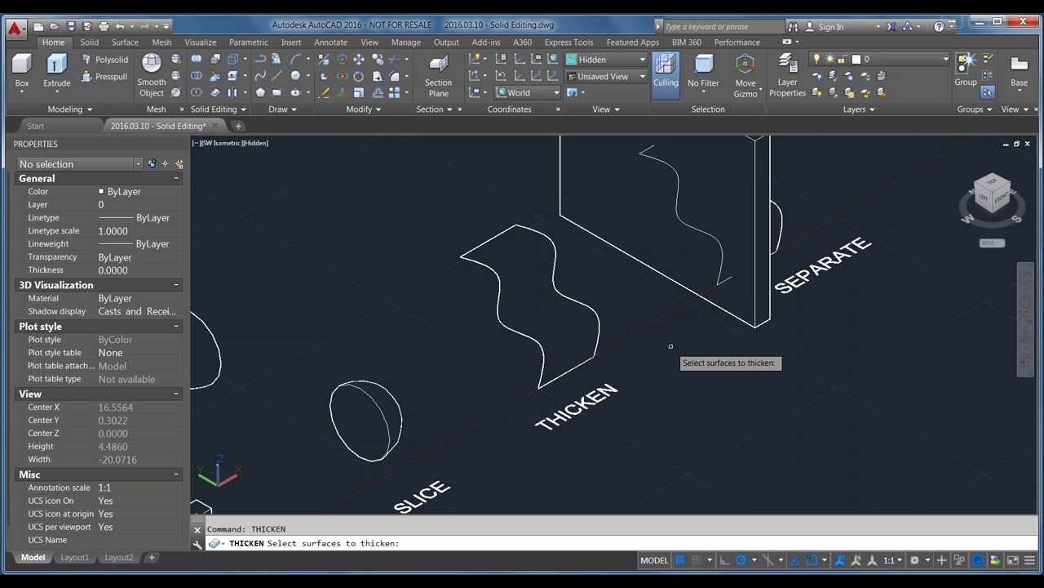
{"action": "left_click", "coordinate": [560, 326]}
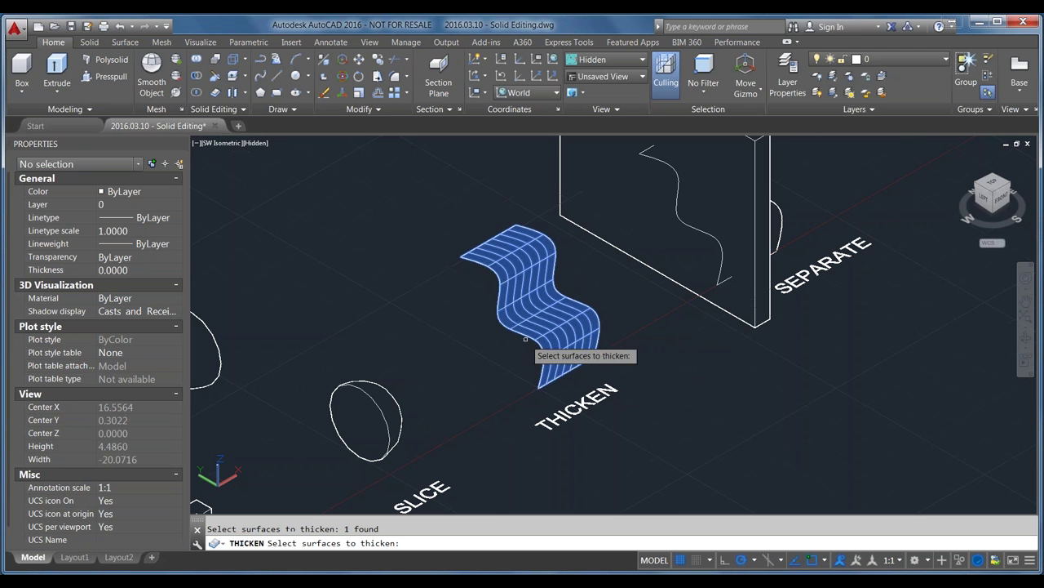
{"action": "key", "text": "Return"}
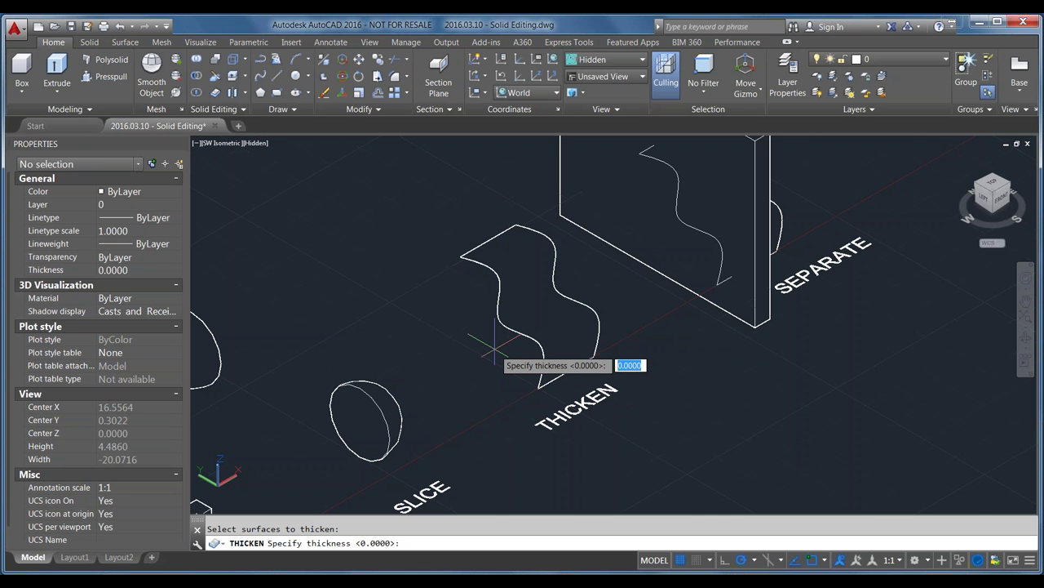
{"action": "type", "text": ".125"}
{"action": "key", "text": "Return"}
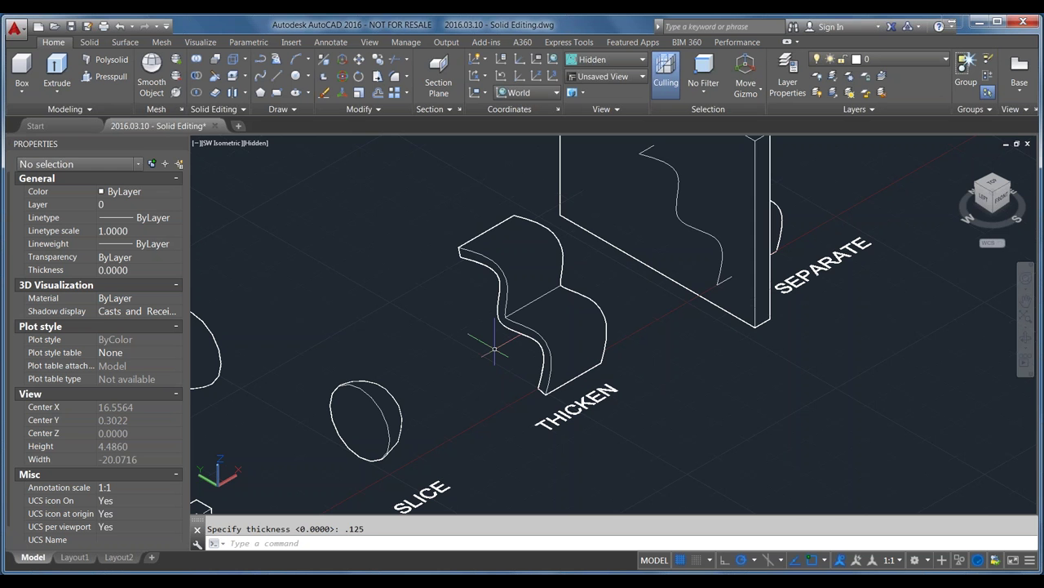
Examine the thickened wavy shape and its object type, and undo the thickening
{"action": "scroll", "coordinate": [482, 279], "scroll_direction": "up", "scroll_amount": 5}
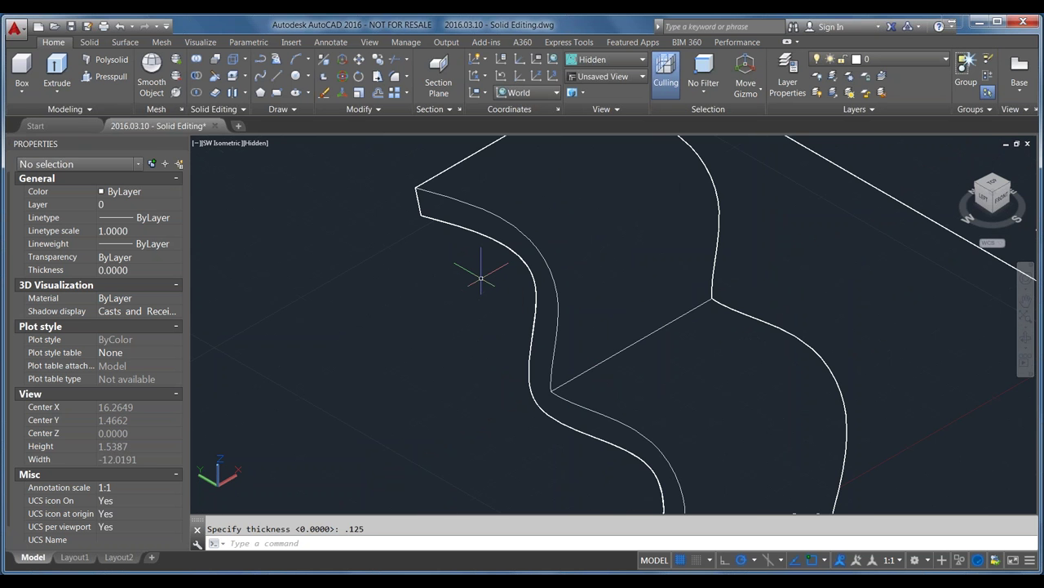
{"action": "scroll", "coordinate": [481, 278], "scroll_direction": "down", "scroll_amount": 3}
{"action": "left_click", "coordinate": [481, 245]}
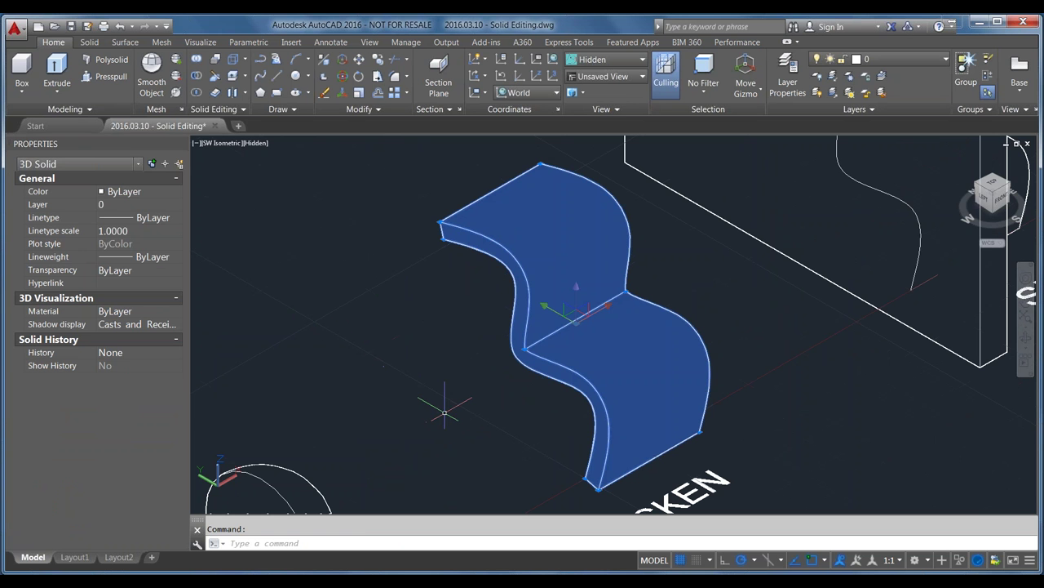
{"action": "key", "text": "Escape"}
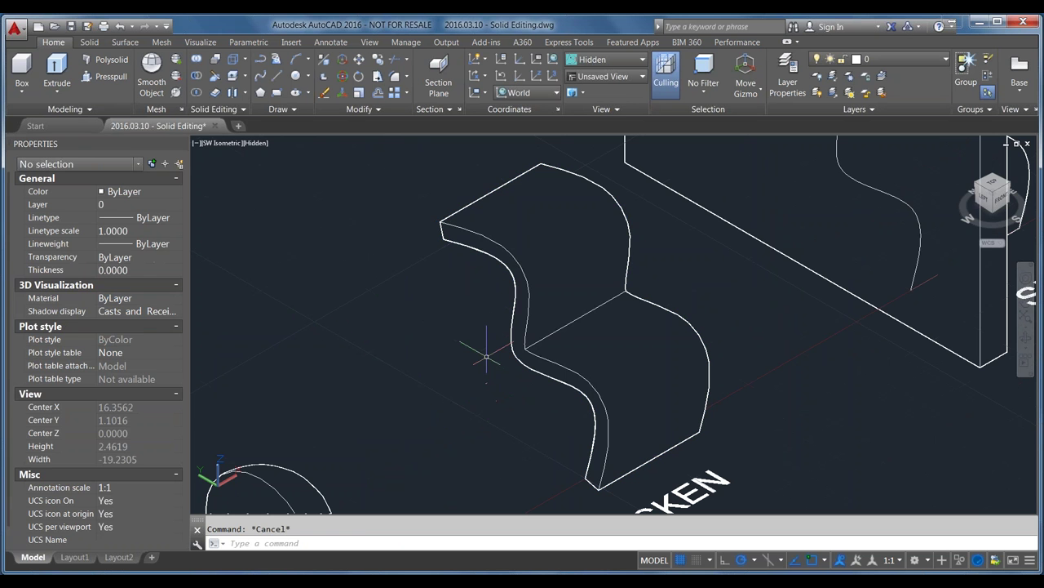
{"action": "scroll", "coordinate": [486, 355], "scroll_direction": "down", "scroll_amount": 3}
{"action": "key", "text": "ctrl+z"}
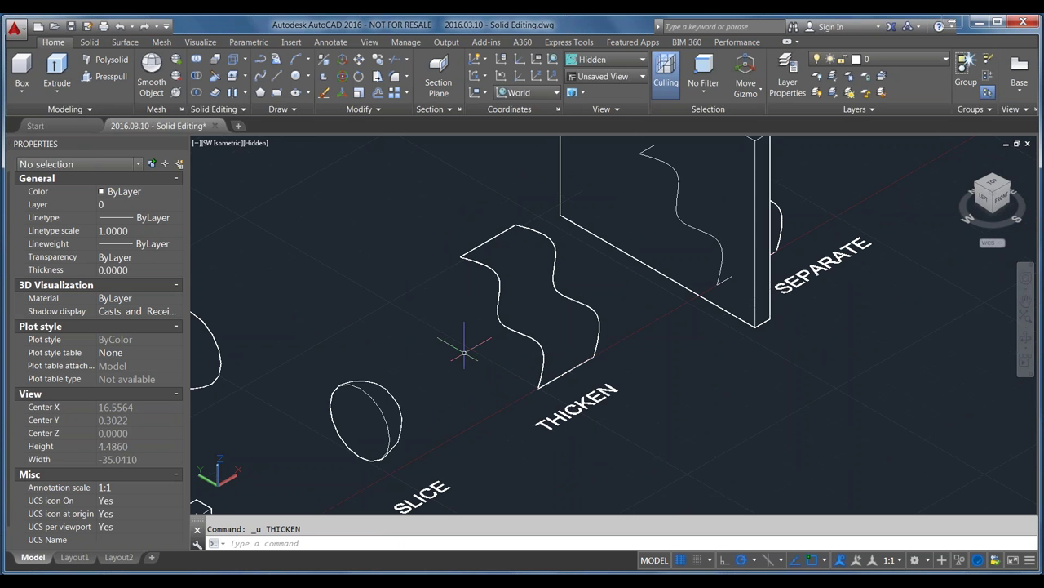
Thicken the wavy THICKEN surface by 0.0125
{"action": "type", "text": "thicken"}
{"action": "key", "text": "Return"}
{"action": "left_click", "coordinate": [512, 316]}
{"action": "key", "text": "Return"}
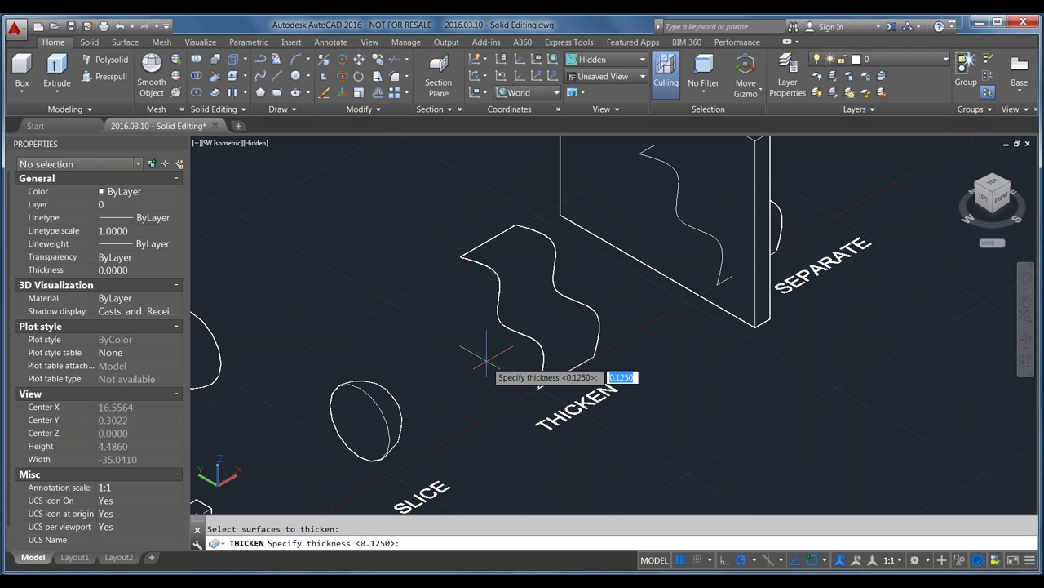
{"action": "key", "text": "BackSpace"}
{"action": "type", "text": ".012"}
{"action": "key", "text": "Return"}
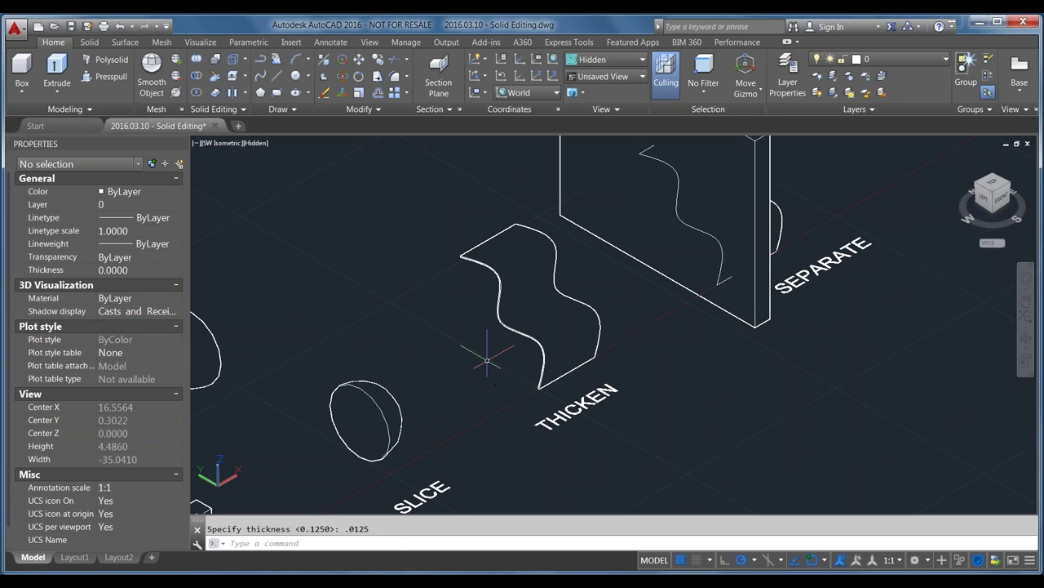
Check the object type of the thickened wavy shape, and deselect it
{"action": "left_click", "coordinate": [514, 298]}
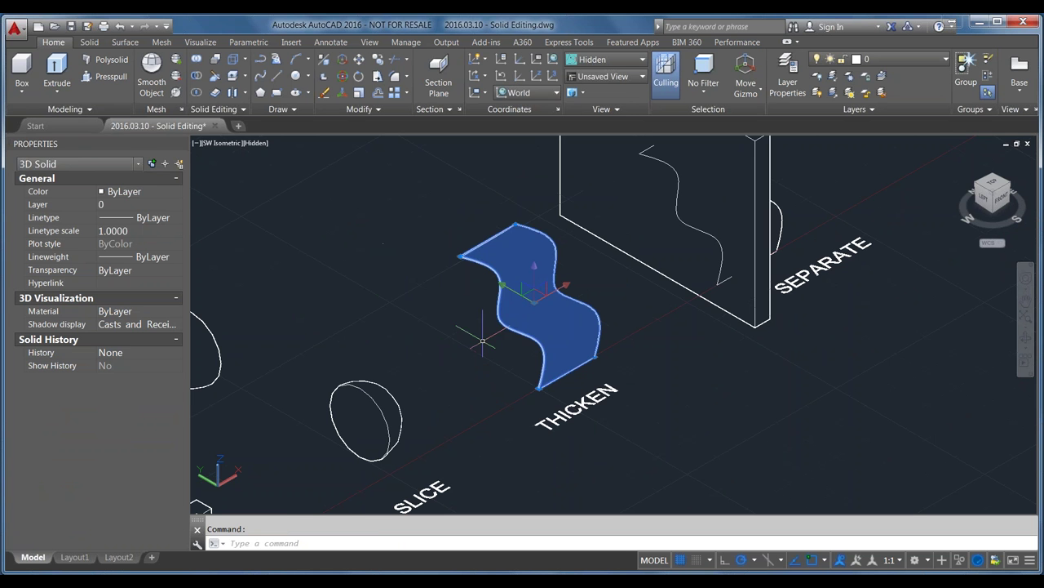
{"action": "key", "text": "Escape"}
{"action": "scroll", "coordinate": [486, 292], "scroll_direction": "up", "scroll_amount": 2}
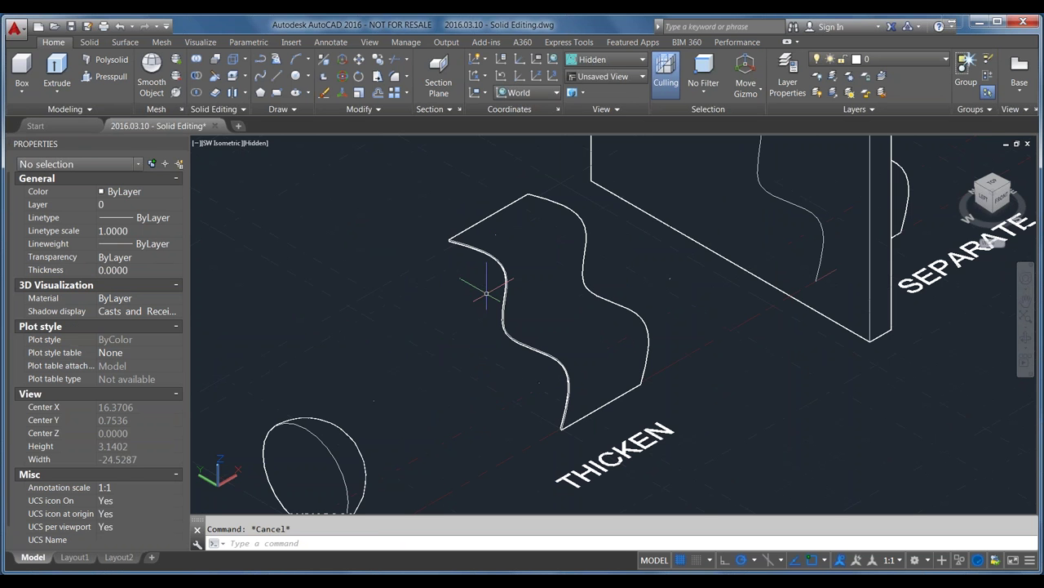
Switch to the Conceptual visual style and inspect the thickened wavy solid's thin edge from a lower angle
{"action": "left_click", "coordinate": [257, 143]}
{"action": "left_click", "coordinate": [281, 188]}
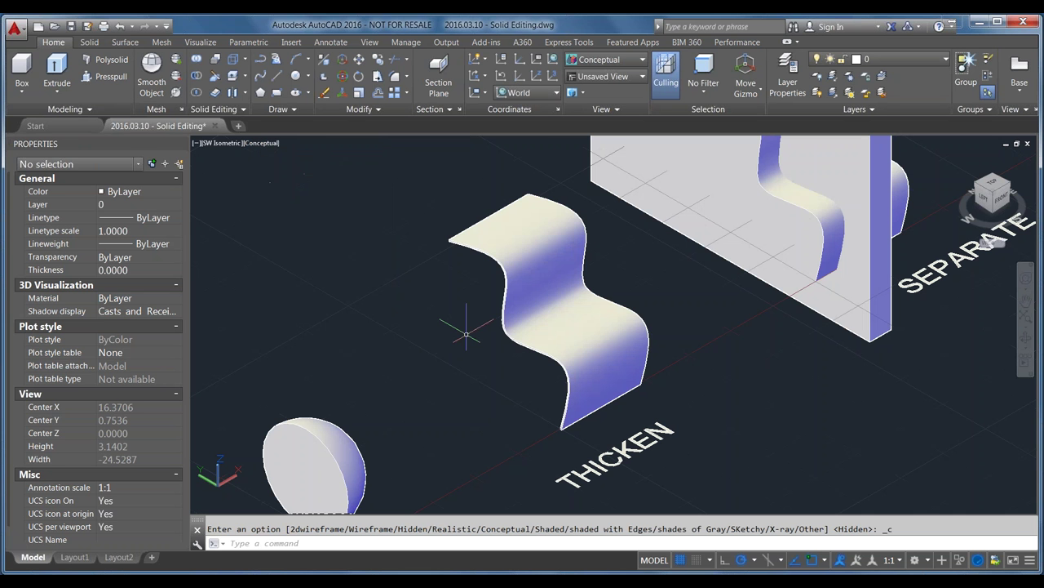
{"action": "left_click", "coordinate": [498, 363]}
{"action": "middle_click_drag", "start_coordinate": [499, 362], "coordinate": [530, 359], "text": "shift"}
{"action": "scroll", "coordinate": [522, 340], "scroll_direction": "up", "scroll_amount": 6}
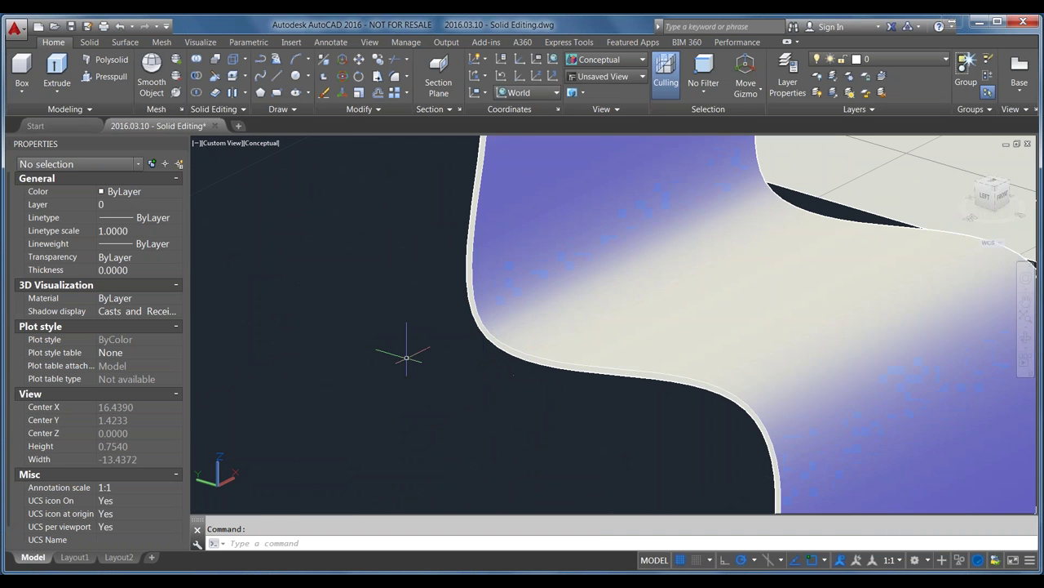
{"action": "scroll", "coordinate": [441, 352], "scroll_direction": "down", "scroll_amount": 6}
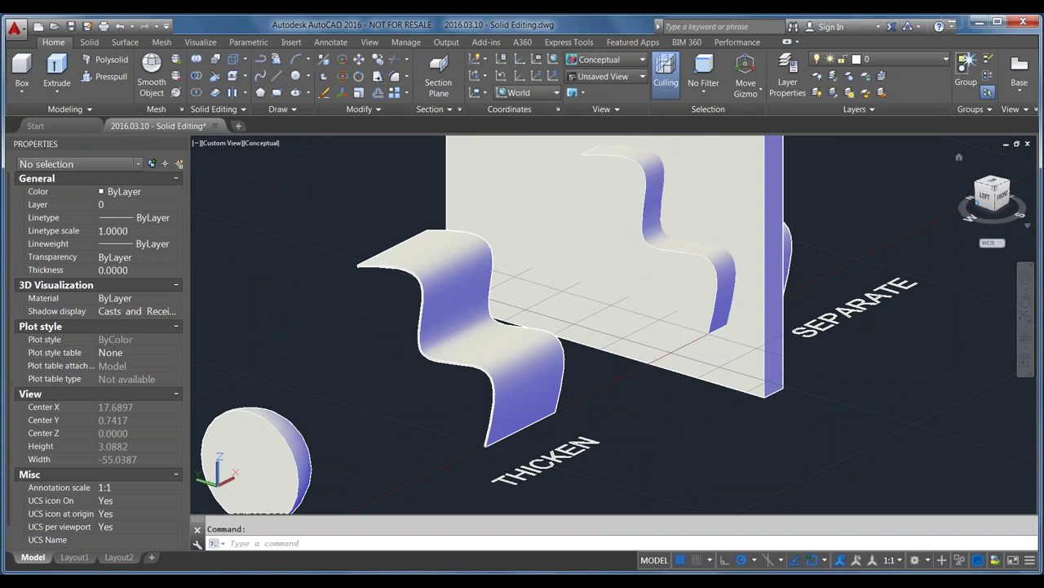
Restore the SW Isometric view, framing the THICKEN and SEPARATE samples
{"action": "left_click", "coordinate": [996, 194]}
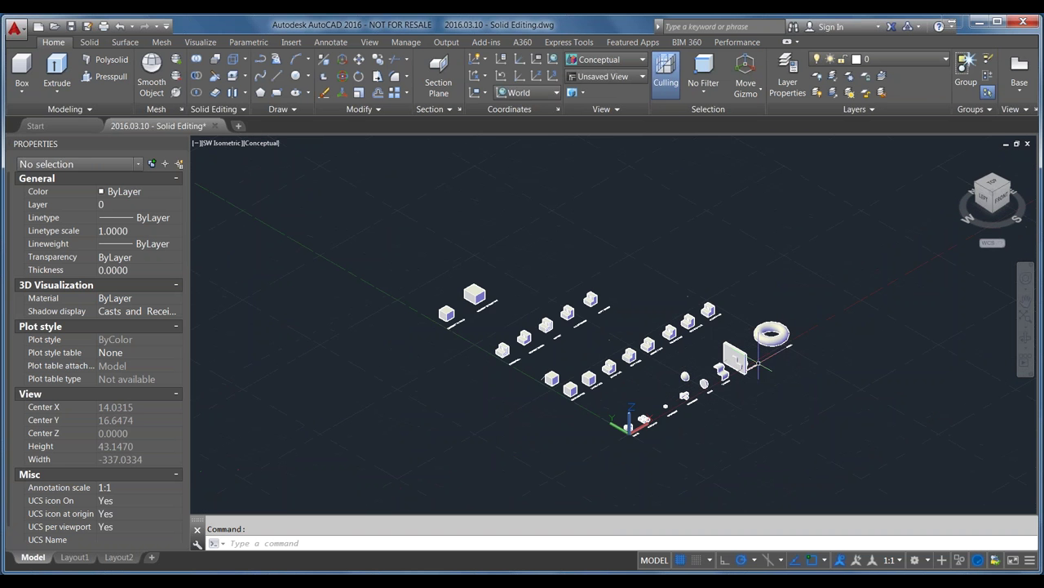
{"action": "scroll", "coordinate": [735, 351], "scroll_direction": "up", "scroll_amount": 5}
{"action": "scroll", "coordinate": [744, 367], "scroll_direction": "up", "scroll_amount": 4}
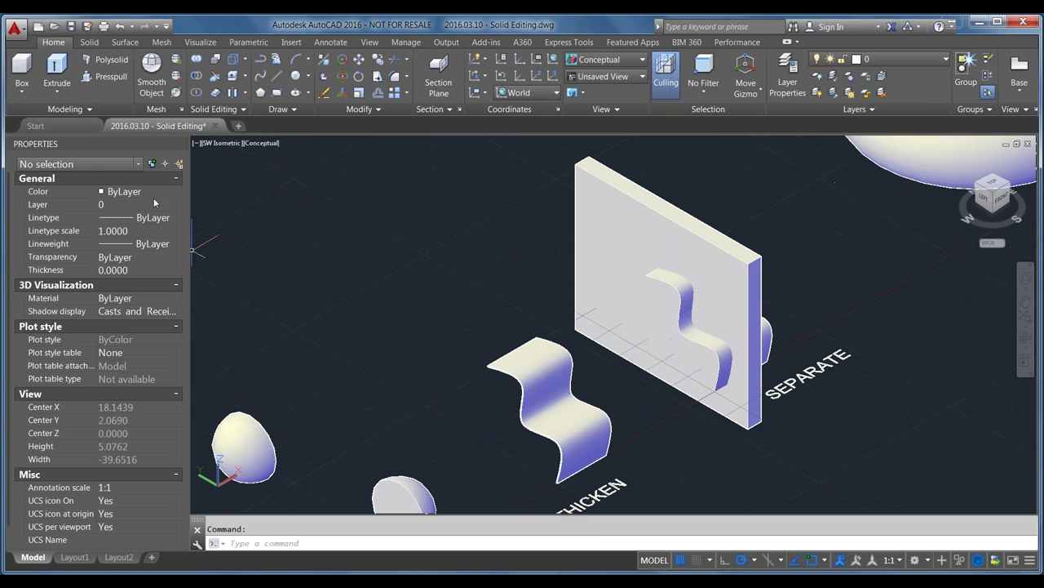
{"action": "left_click", "coordinate": [259, 143]}
{"action": "left_click", "coordinate": [453, 261]}
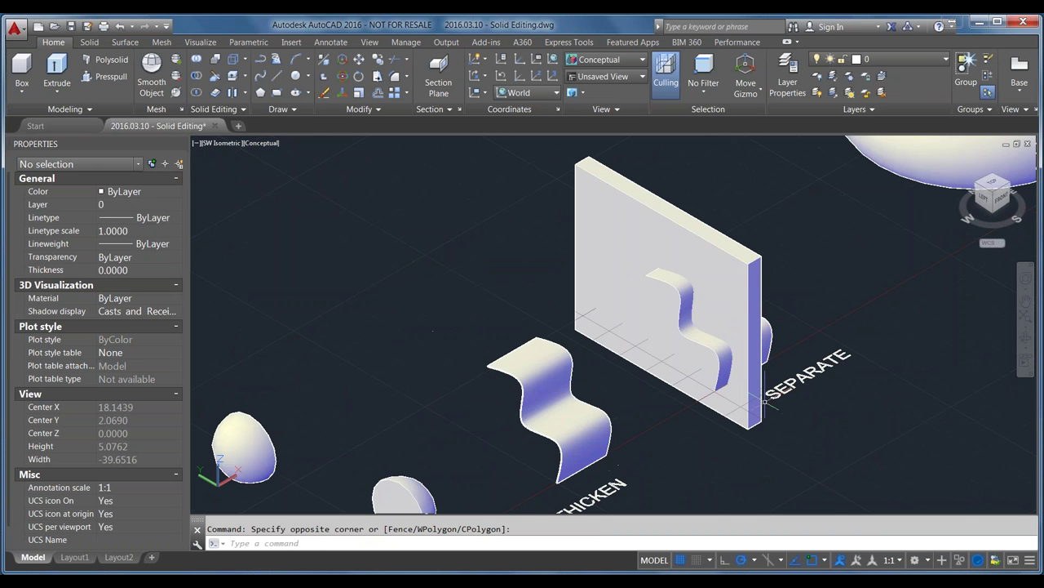
Check the properties of the wavy surface passing through the SEPARATE sample's wall, and thicken that surface by 0.0125
{"action": "scroll", "coordinate": [739, 379], "scroll_direction": "up", "scroll_amount": 2}
{"action": "left_click", "coordinate": [718, 355]}
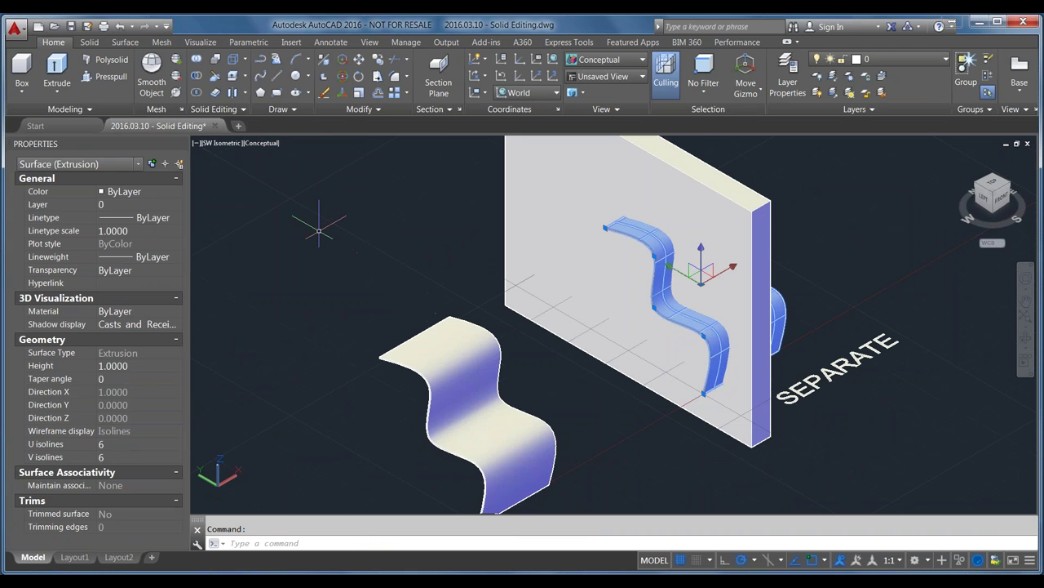
{"action": "key", "text": "Escape"}
{"action": "type", "text": "thicken"}
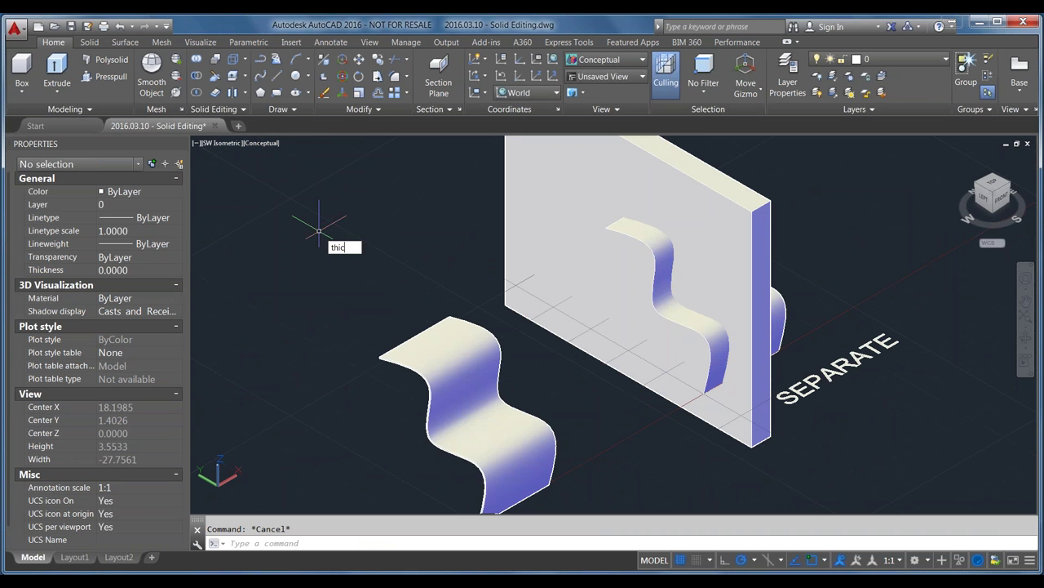
{"action": "key", "text": "Return"}
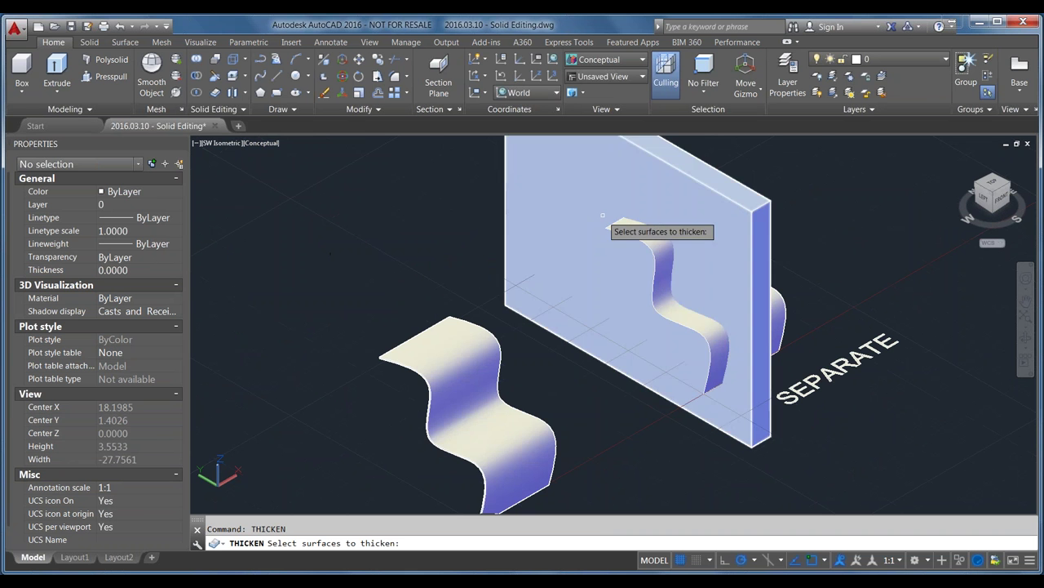
{"action": "left_click", "coordinate": [629, 225]}
{"action": "key", "text": "Return"}
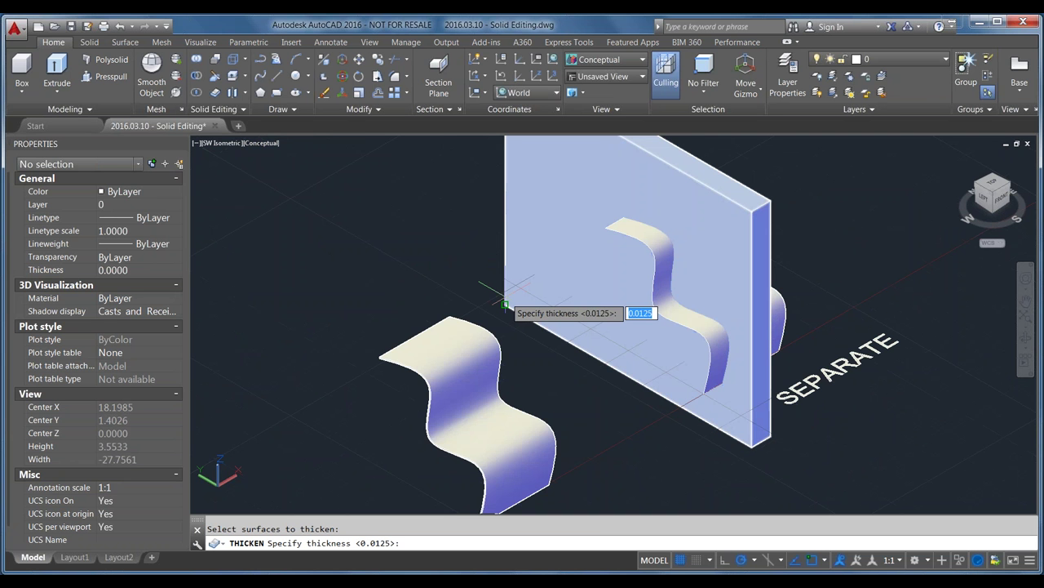
{"action": "type", "text": ".0125"}
{"action": "key", "text": "Return"}
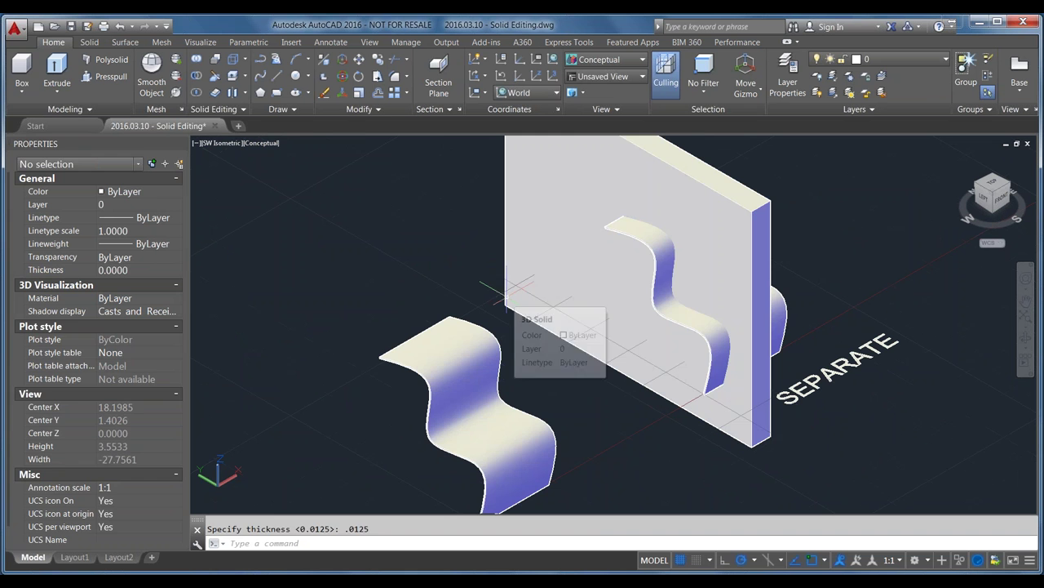
Subtract the wall from the thickened wavy solid at the SEPARATE sample
{"action": "left_click", "coordinate": [671, 237]}
{"action": "key", "text": "Escape"}
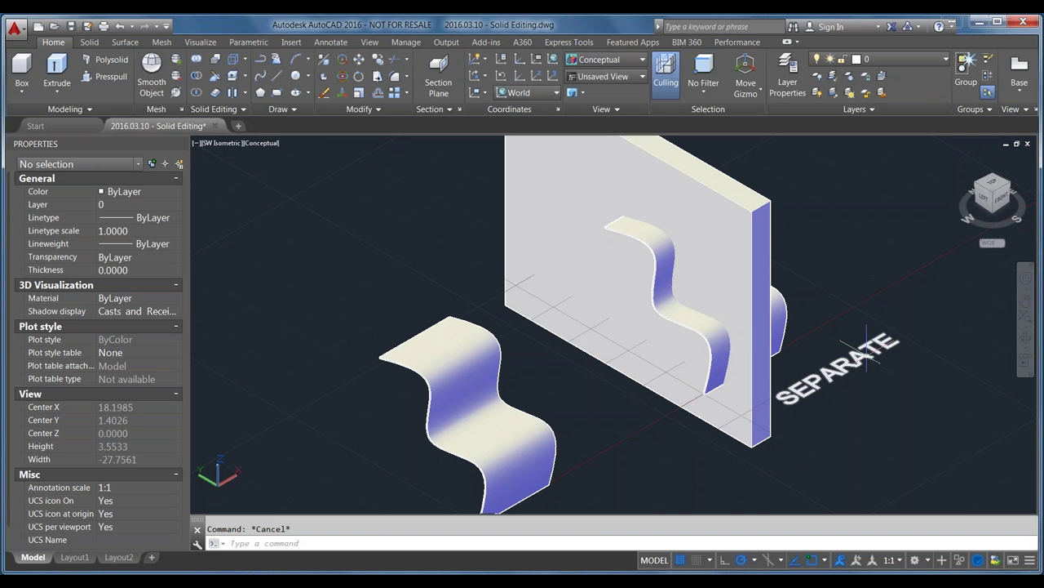
{"action": "scroll", "coordinate": [845, 382], "scroll_direction": "down", "scroll_amount": 3}
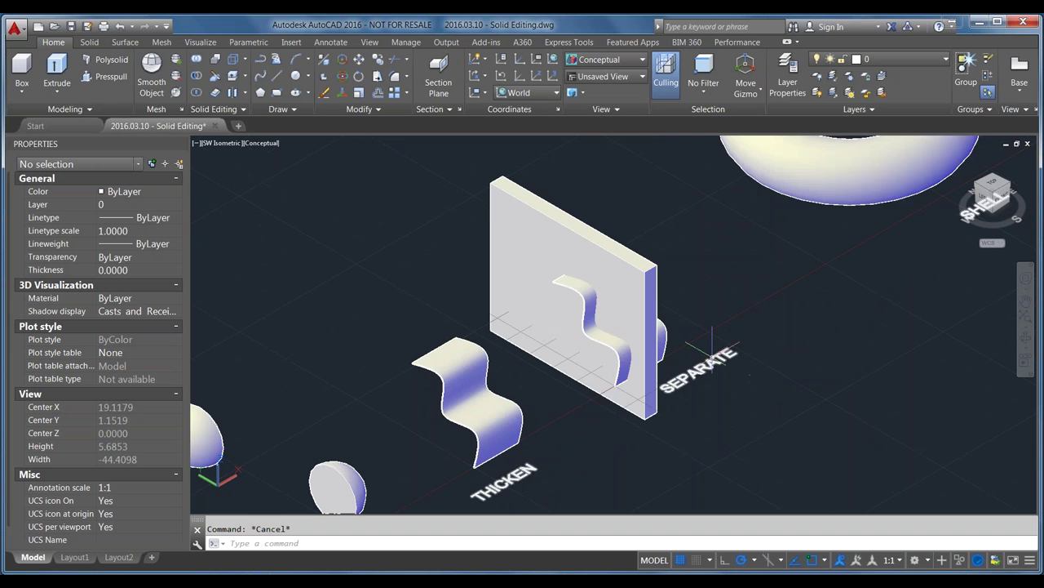
{"action": "scroll", "coordinate": [704, 357], "scroll_direction": "up", "scroll_amount": 3}
{"action": "middle_click_drag", "start_coordinate": [677, 280], "coordinate": [691, 318]}
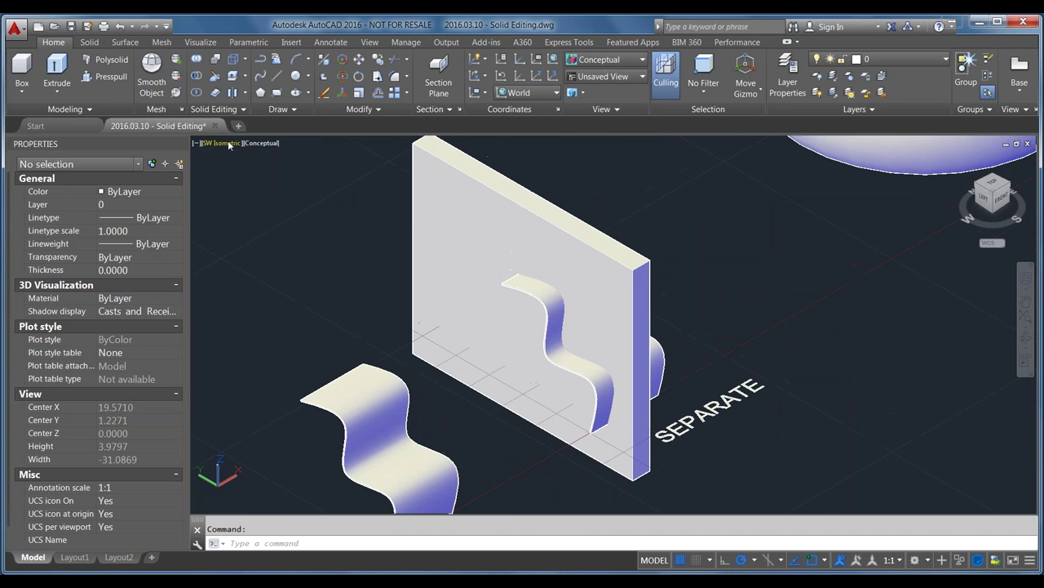
{"action": "left_click", "coordinate": [196, 75]}
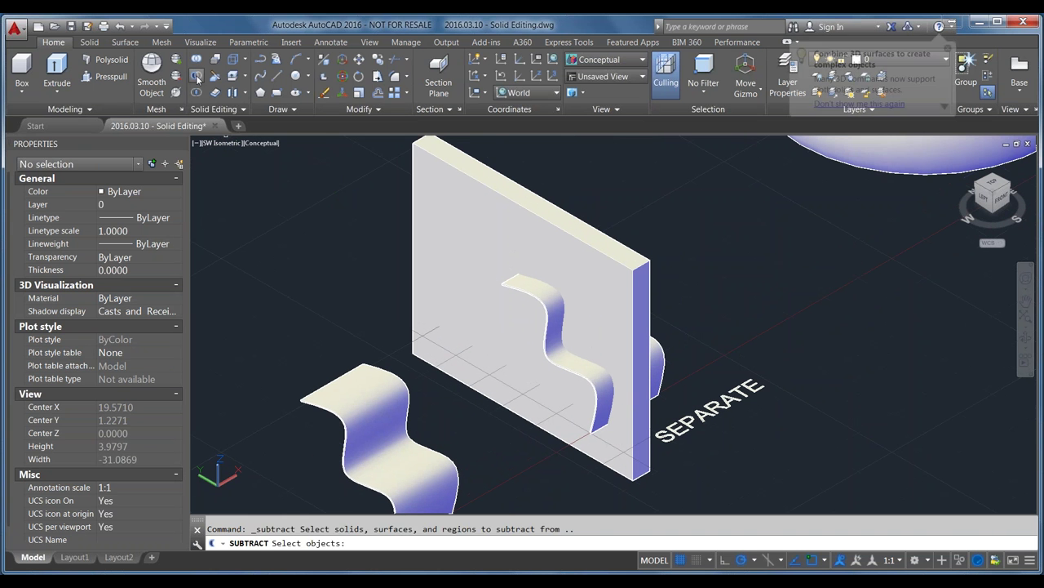
{"action": "left_click", "coordinate": [513, 396]}
{"action": "key", "text": "Return"}
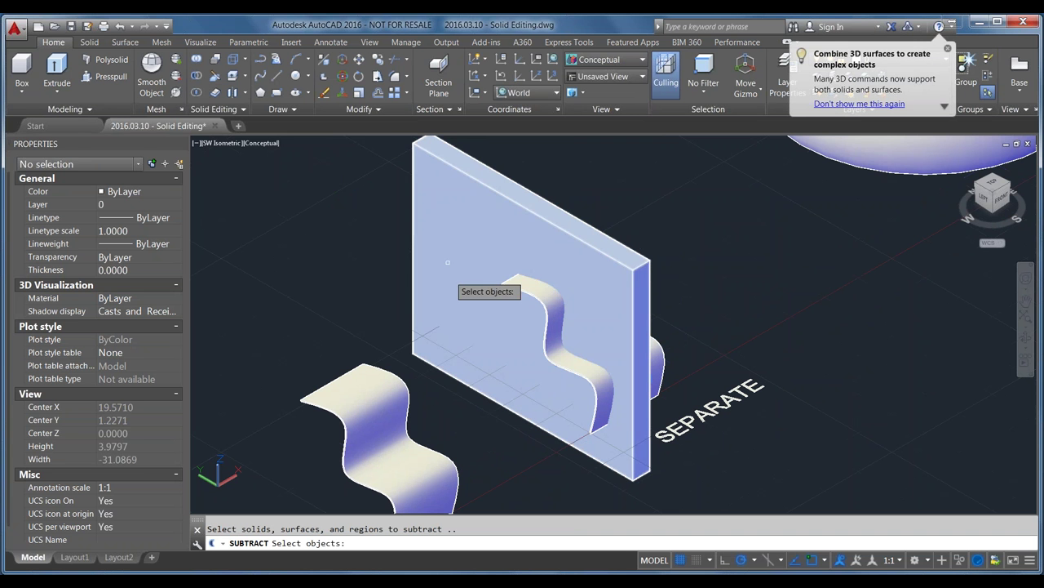
{"action": "left_click", "coordinate": [474, 179]}
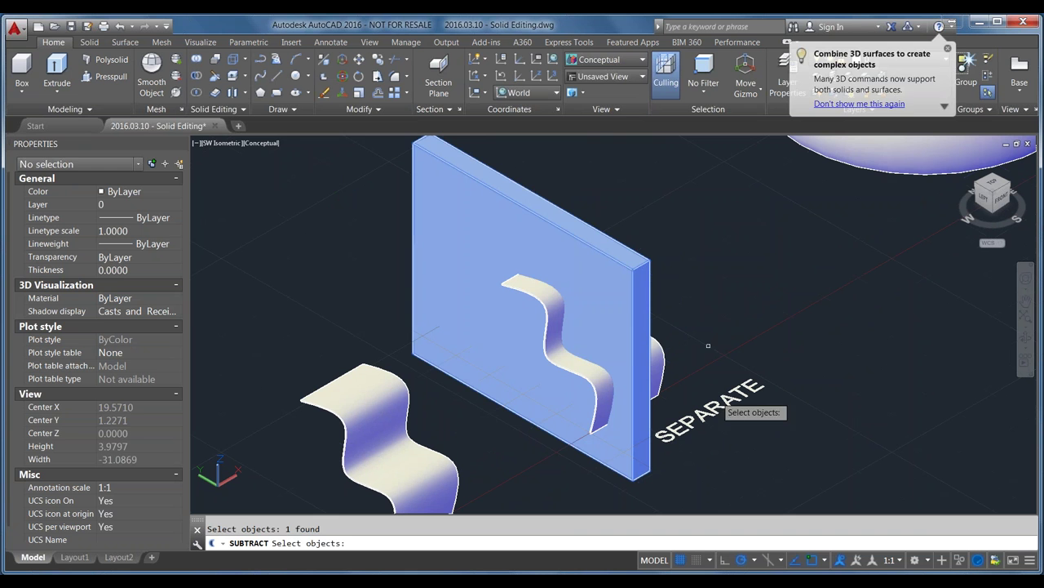
{"action": "key", "text": "Return"}
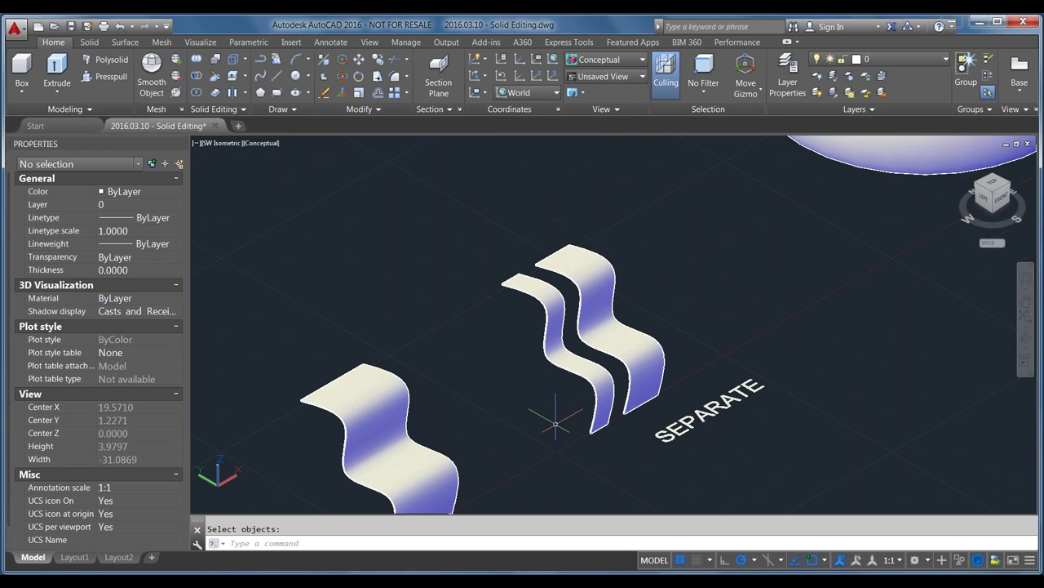
Preview a move of the split wavy solid to check whether its two pieces act as one object, and cancel the move
{"action": "scroll", "coordinate": [522, 314], "scroll_direction": "up", "scroll_amount": 3}
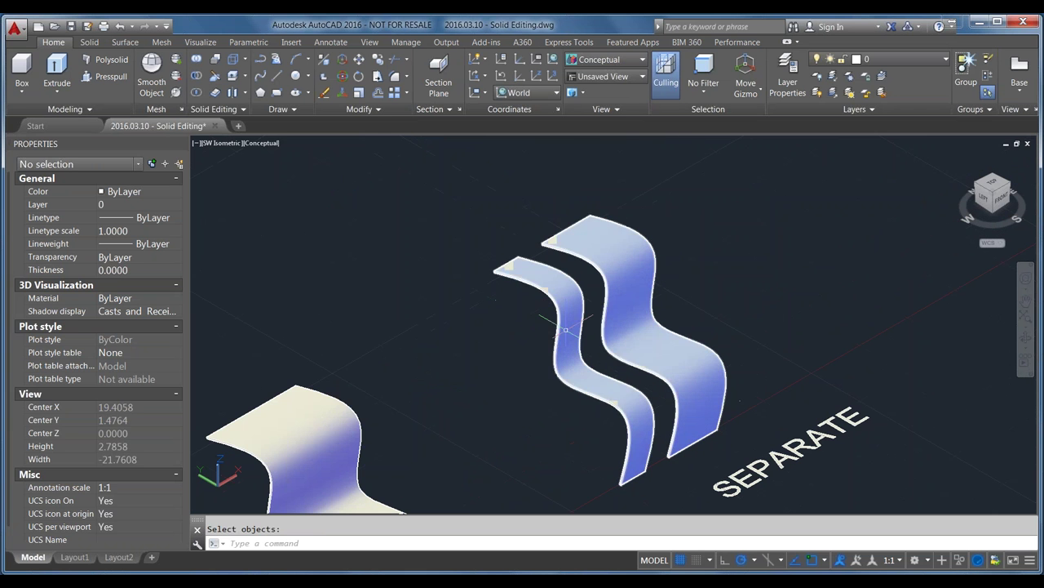
{"action": "left_click", "coordinate": [626, 327]}
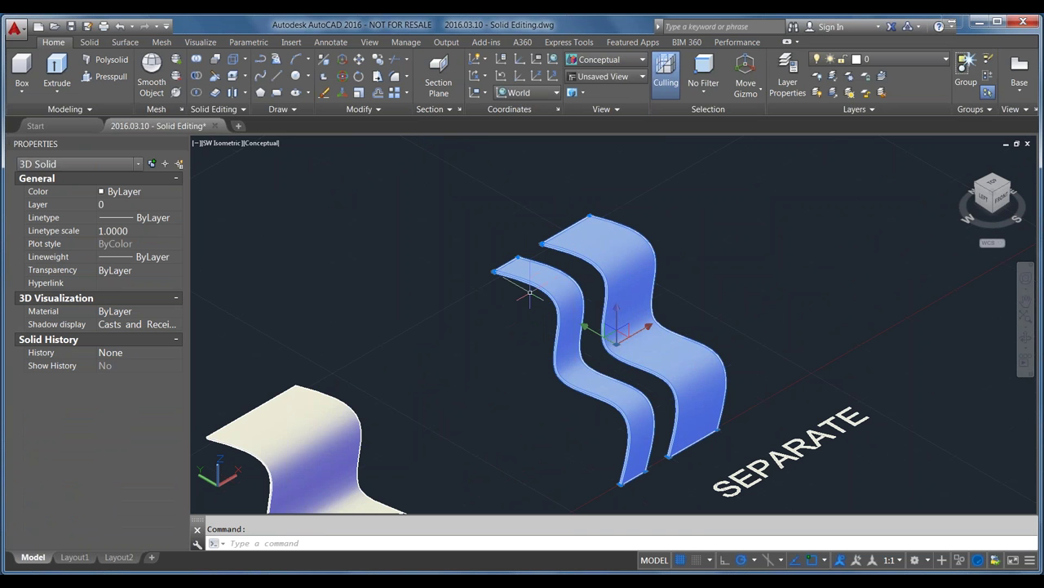
{"action": "type", "text": "m"}
{"action": "key", "text": "Return"}
{"action": "left_click", "coordinate": [518, 374]}
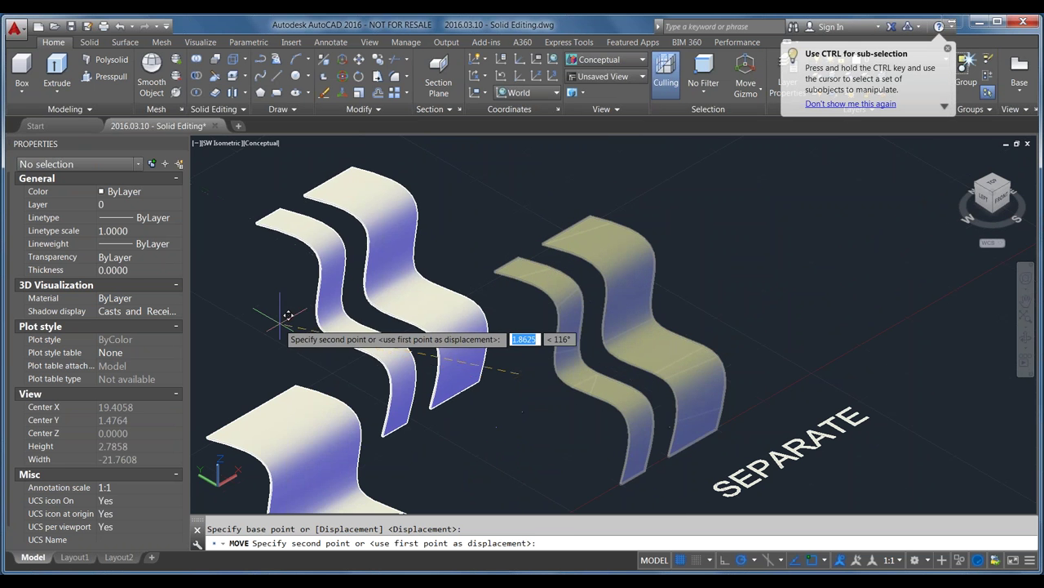
{"action": "key", "text": "Escape"}
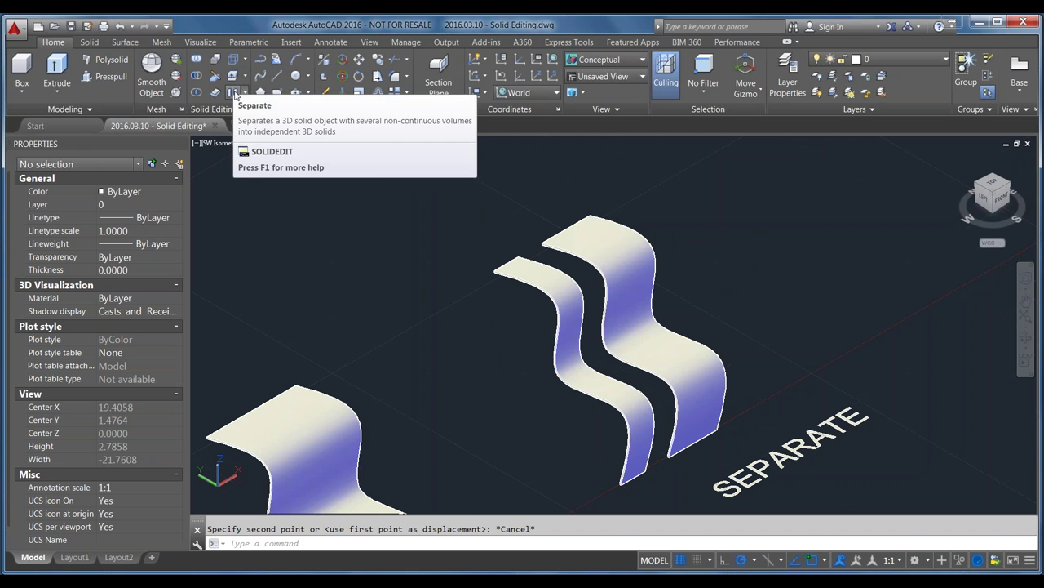
Separate the split wavy solid into independent 3D solids with the Separate tool
{"action": "left_click", "coordinate": [235, 95]}
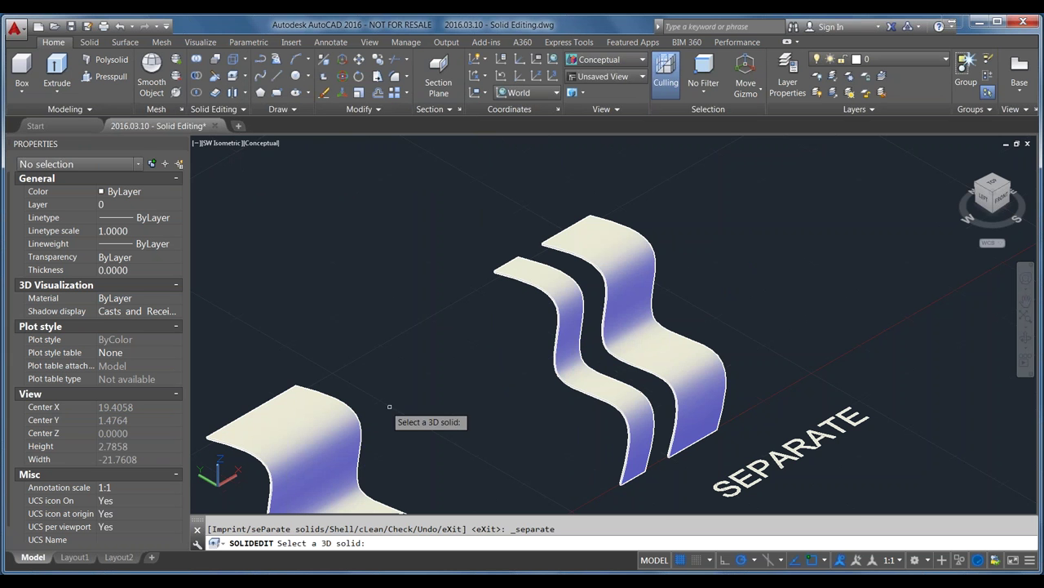
{"action": "left_click", "coordinate": [570, 378]}
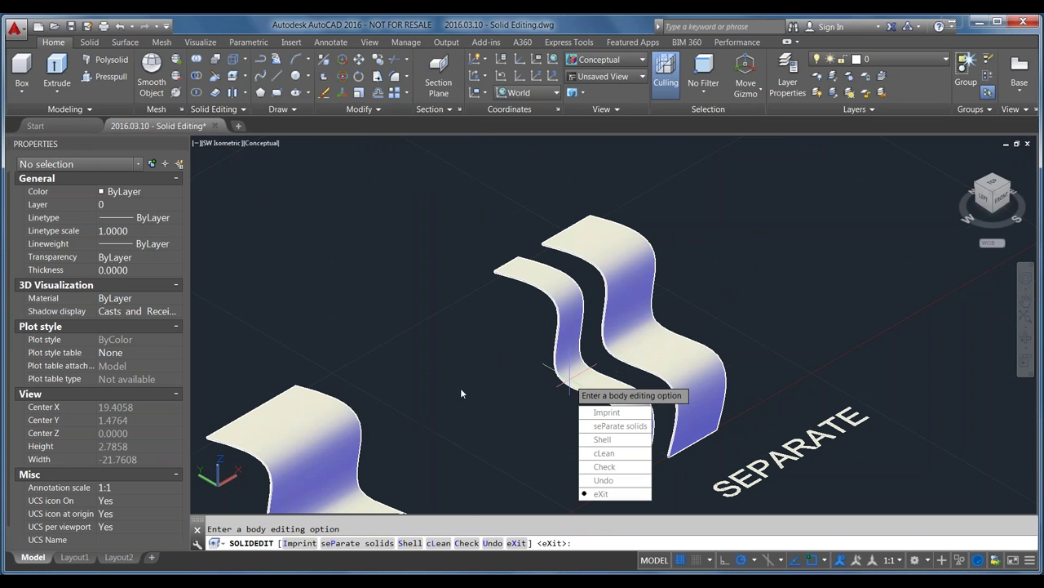
{"action": "key", "text": "Return"}
{"action": "key", "text": "Return"}
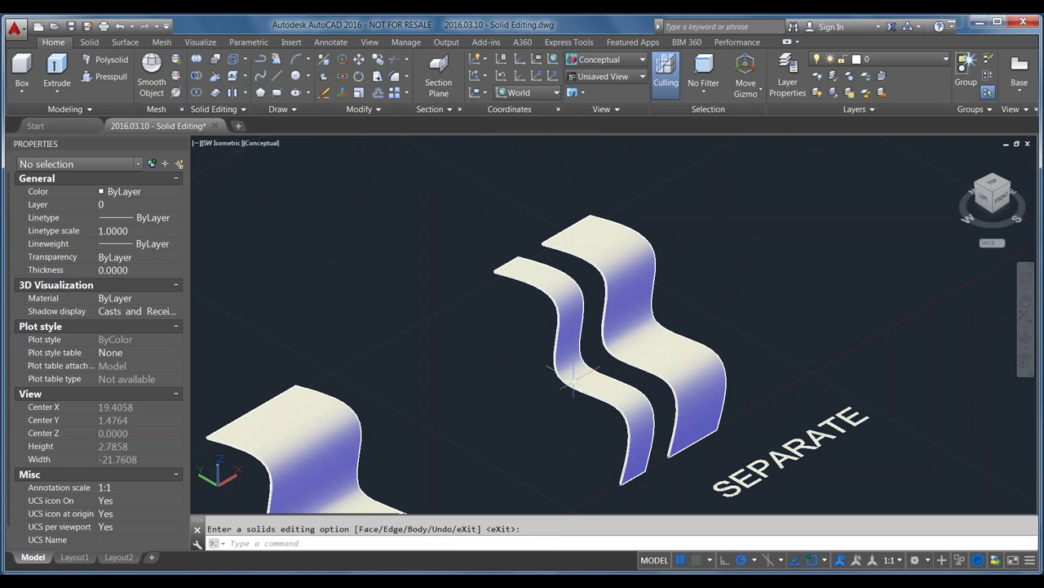
Check that the two wavy pieces select individually, preview a move of the narrow piece, and cancel the move
{"action": "left_click", "coordinate": [569, 334]}
{"action": "left_click", "coordinate": [620, 339]}
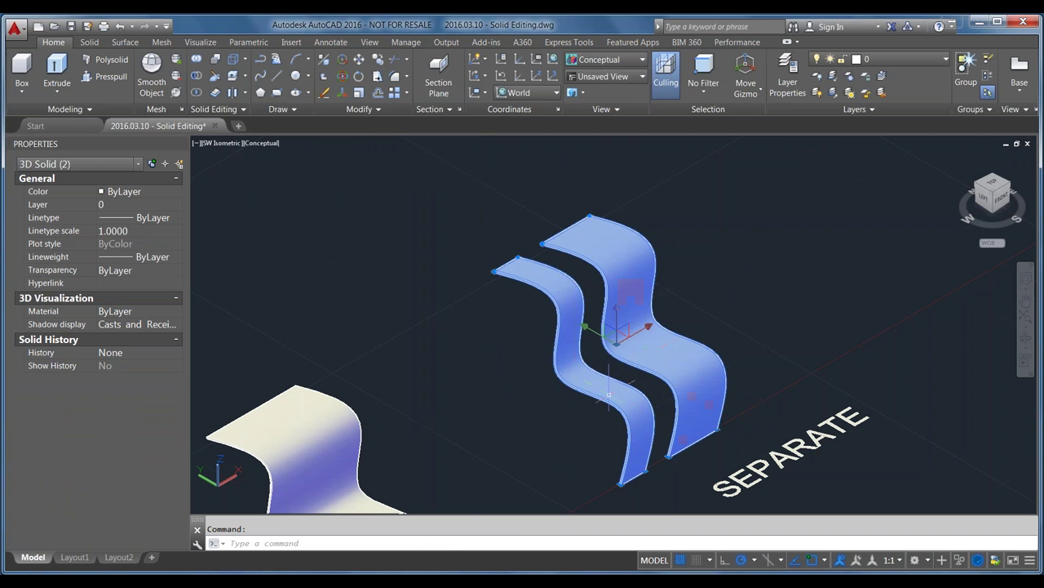
{"action": "key", "text": "Escape"}
{"action": "left_click", "coordinate": [579, 368]}
{"action": "type", "text": "m"}
{"action": "key", "text": "Return"}
{"action": "left_click", "coordinate": [528, 485]}
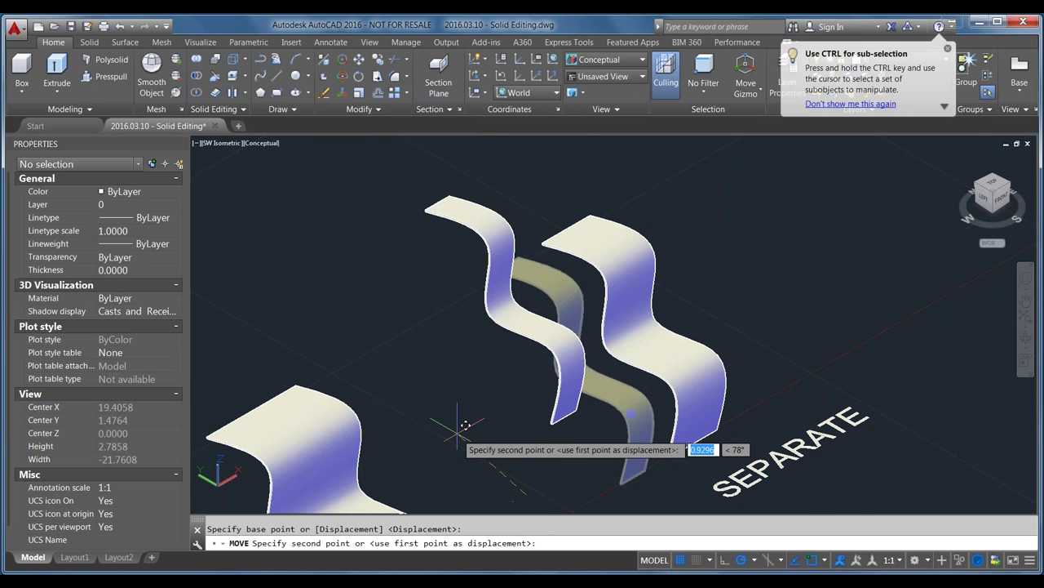
{"action": "key", "text": "Escape"}
Undo the separation of the wavy solid, and check that both pieces select together
{"action": "key", "text": "ctrl+z"}
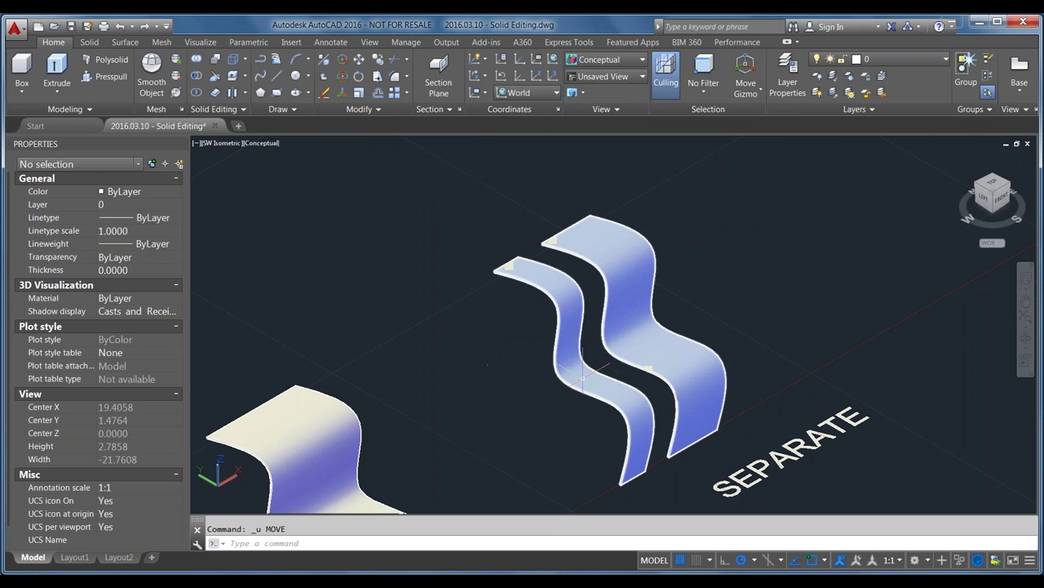
{"action": "left_click", "coordinate": [583, 371]}
{"action": "key", "text": "Escape"}
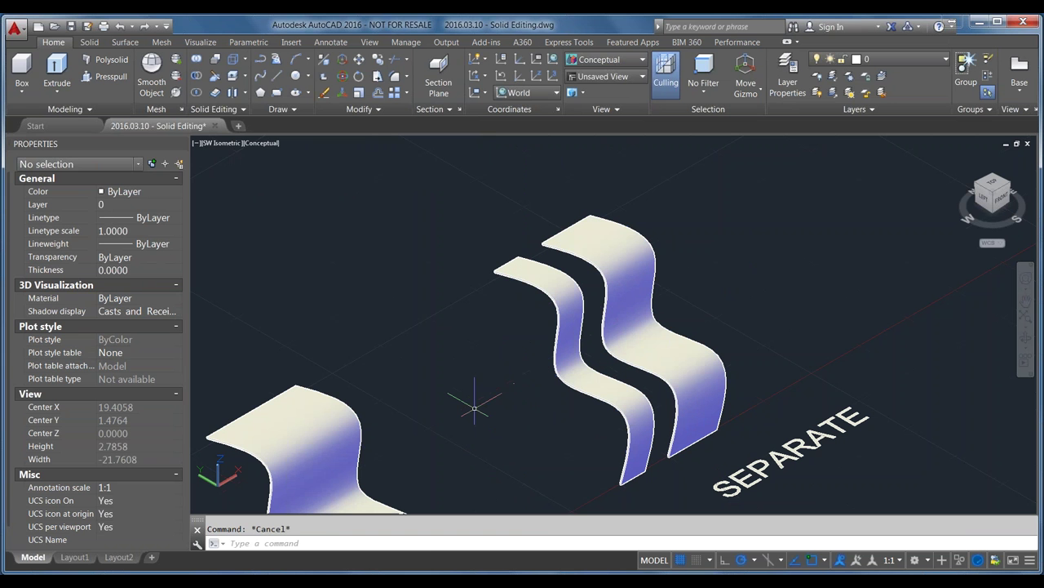
Review the Face editing options of the SOLIDEDIT command, and cancel the command
{"action": "type", "text": "solide"}
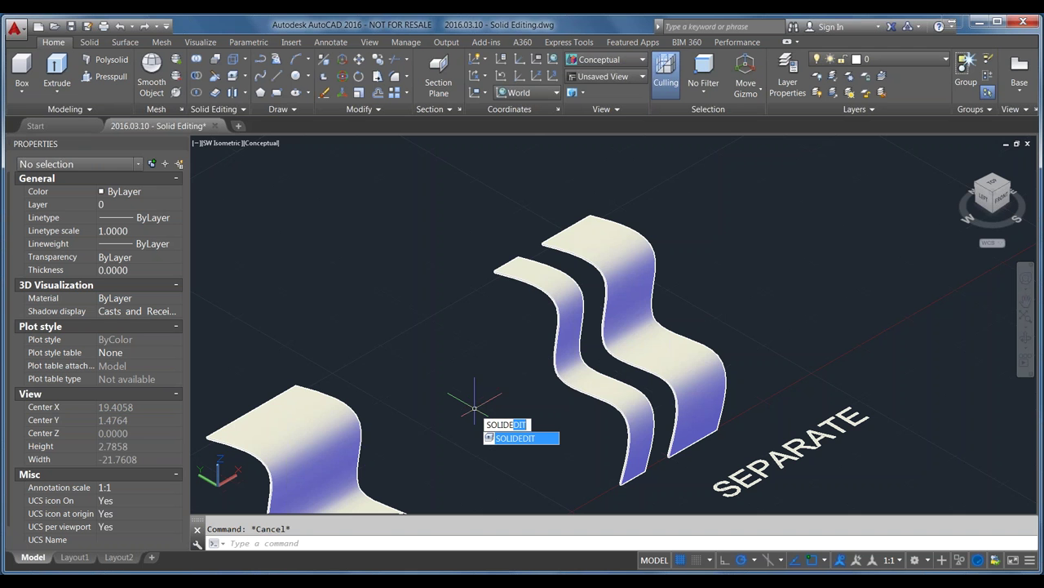
{"action": "key", "text": "Return"}
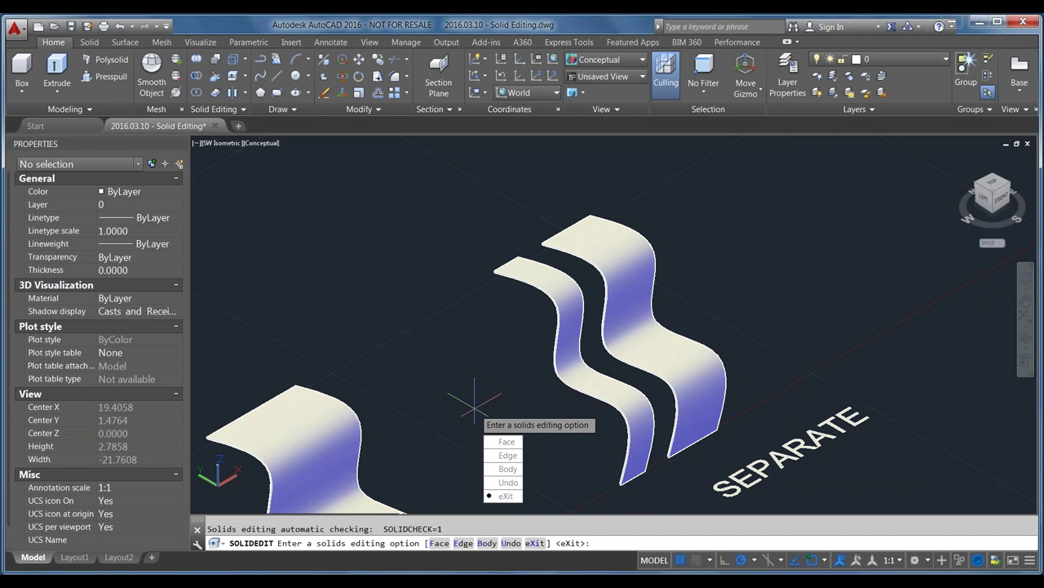
{"action": "left_click", "coordinate": [506, 441]}
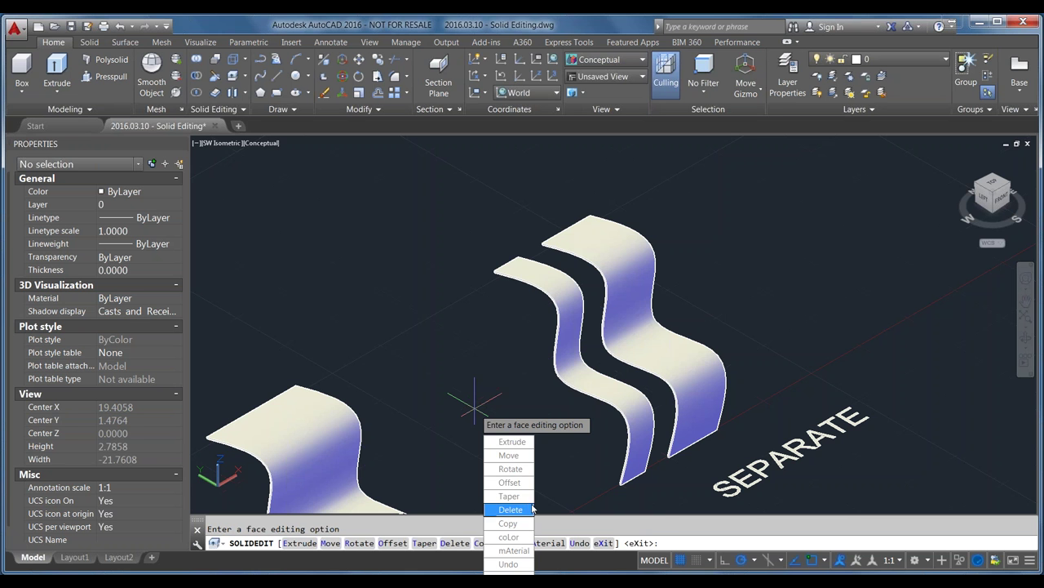
{"action": "key", "text": "Escape"}
{"action": "key", "text": "Return"}
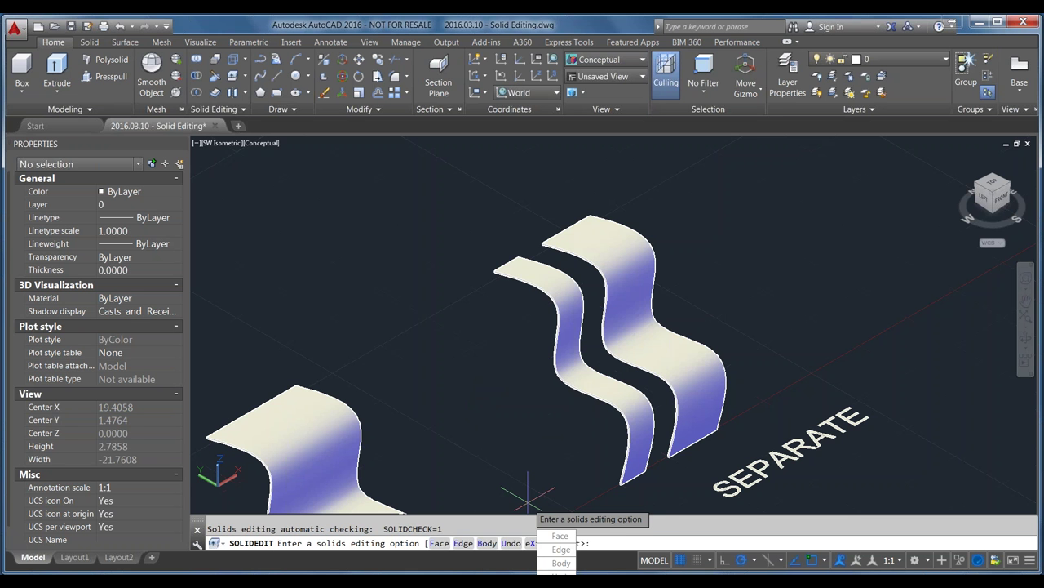
{"action": "key", "text": "Escape"}
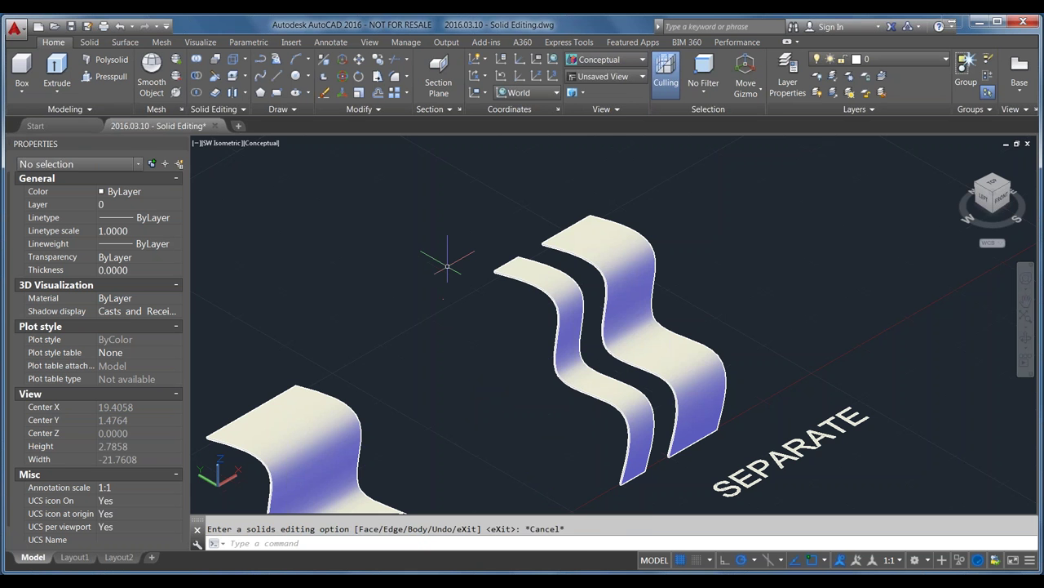
Review the Edge and Body editing options of the SOLIDEDIT command, and cancel without making an edit
{"action": "key", "text": "Return"}
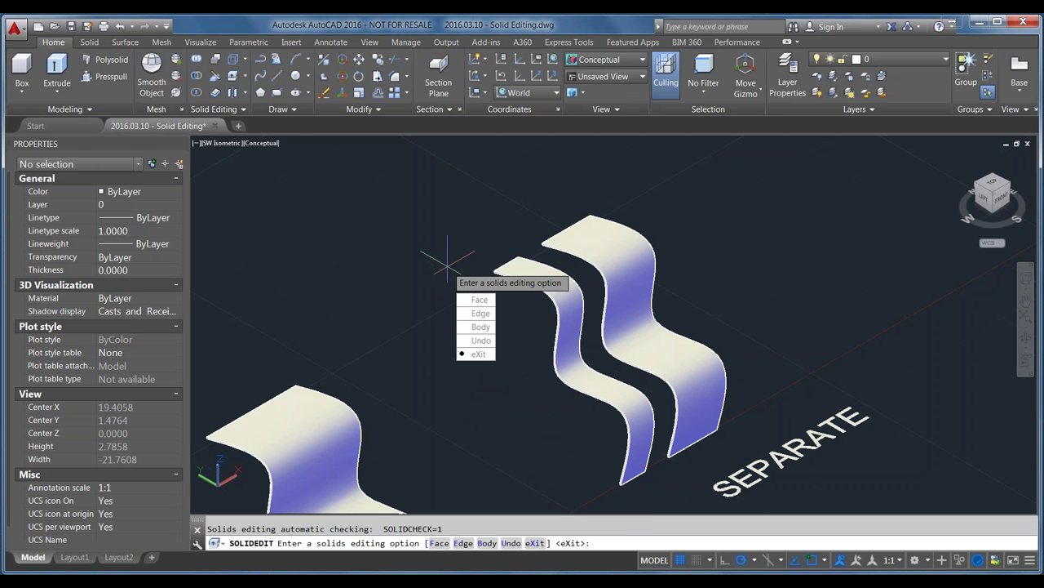
{"action": "left_click", "coordinate": [481, 316]}
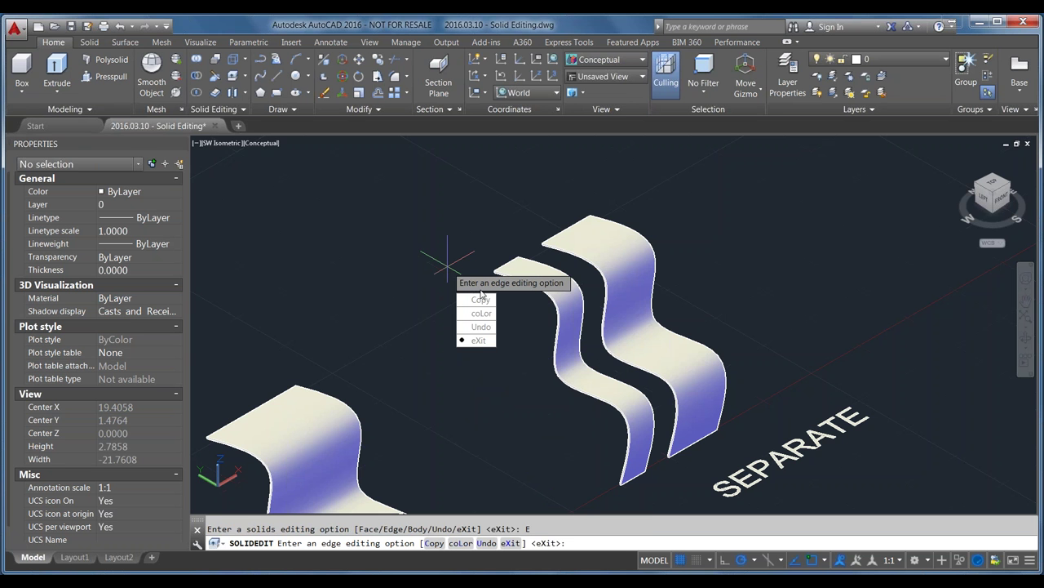
{"action": "key", "text": "Escape"}
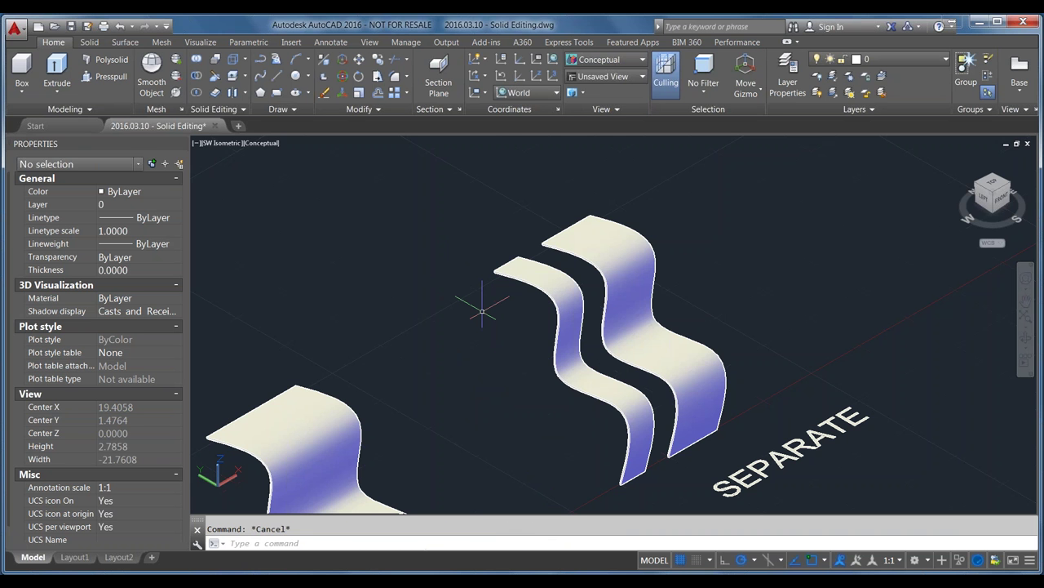
{"action": "key", "text": "Return"}
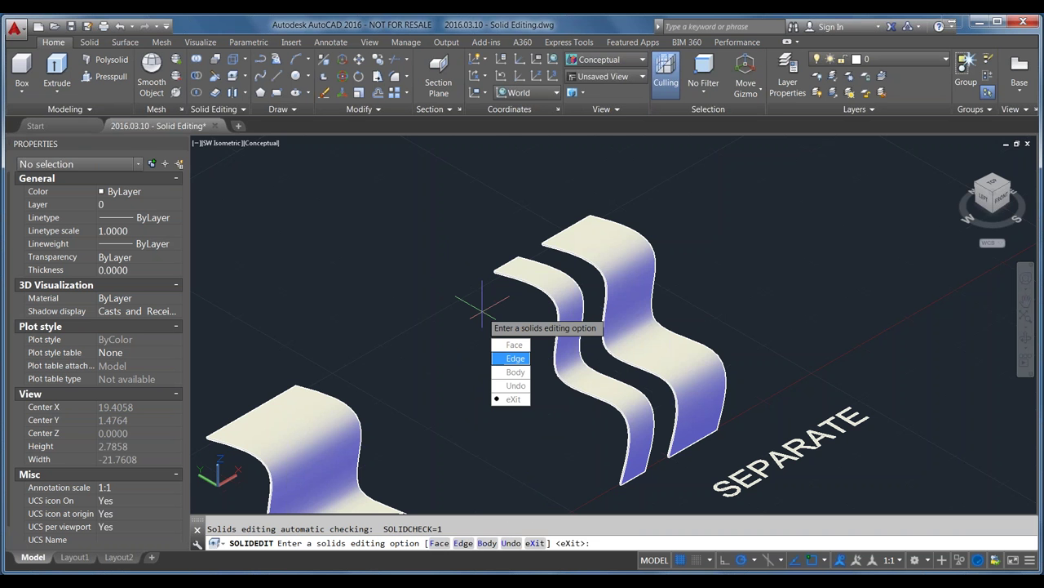
{"action": "left_click", "coordinate": [525, 375]}
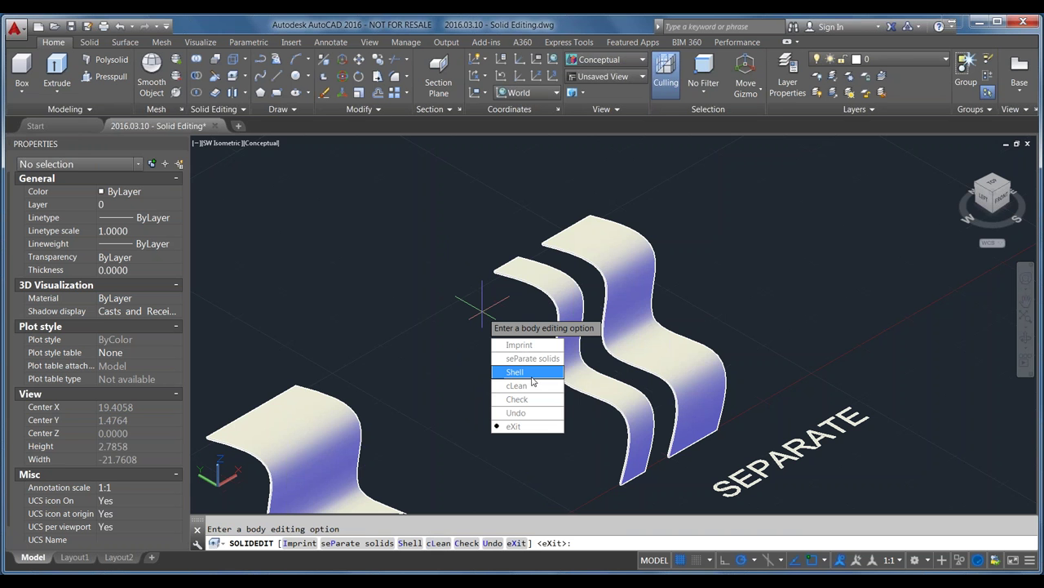
{"action": "left_click", "coordinate": [528, 425]}
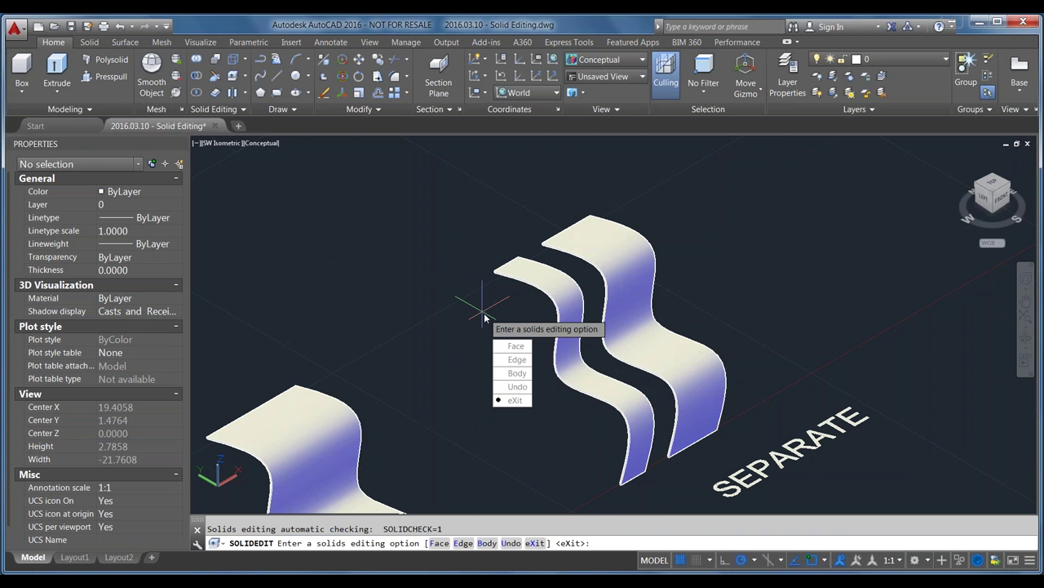
{"action": "key", "text": "Escape"}
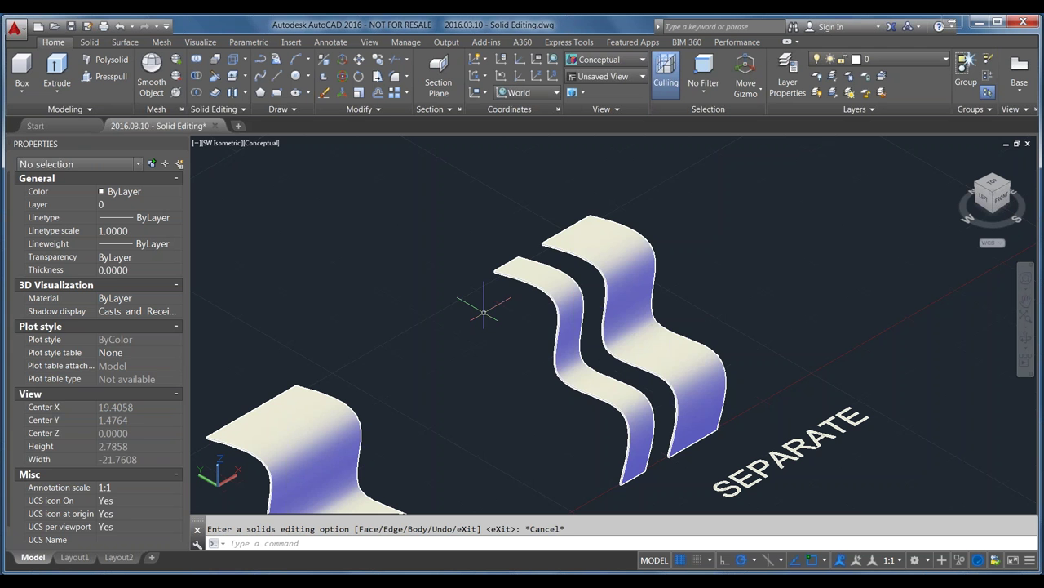
Separate the two-piece wavy solid above the SEPARATE label with SOLIDEDIT's Body option for separating solids, and exit the command
{"action": "left_click", "coordinate": [539, 282]}
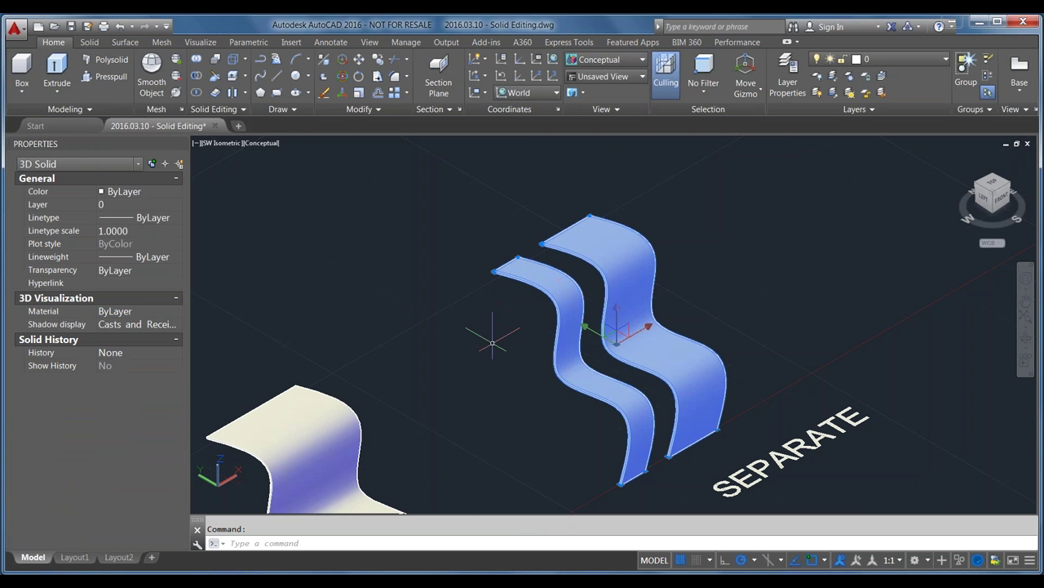
{"action": "type", "text": "solidedit"}
{"action": "key", "text": "Return"}
{"action": "key", "text": "Down"}
{"action": "key", "text": "Down"}
{"action": "key", "text": "Down"}
{"action": "key", "text": "Return"}
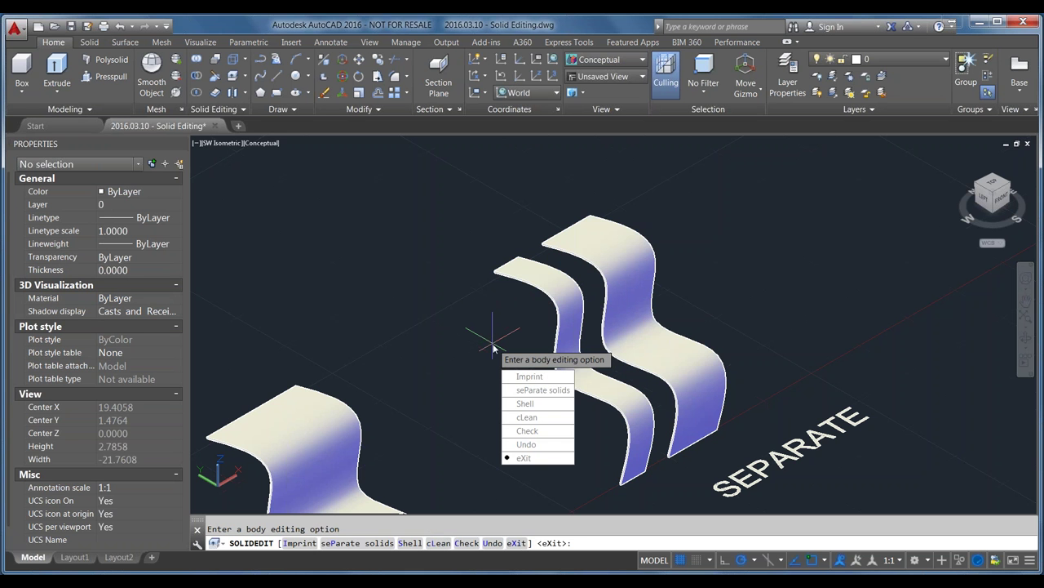
{"action": "left_click", "coordinate": [541, 390]}
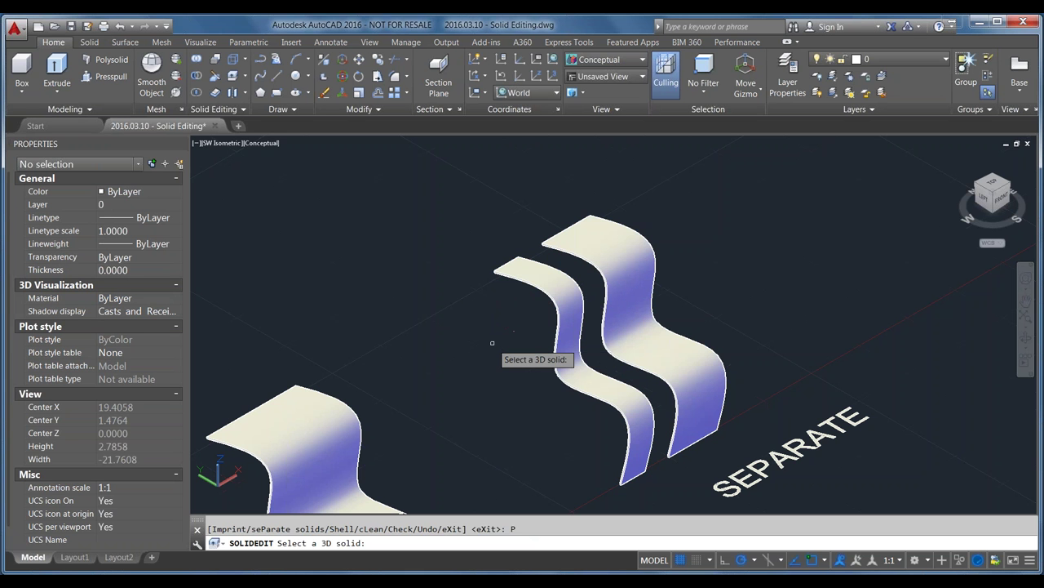
{"action": "left_click", "coordinate": [573, 297]}
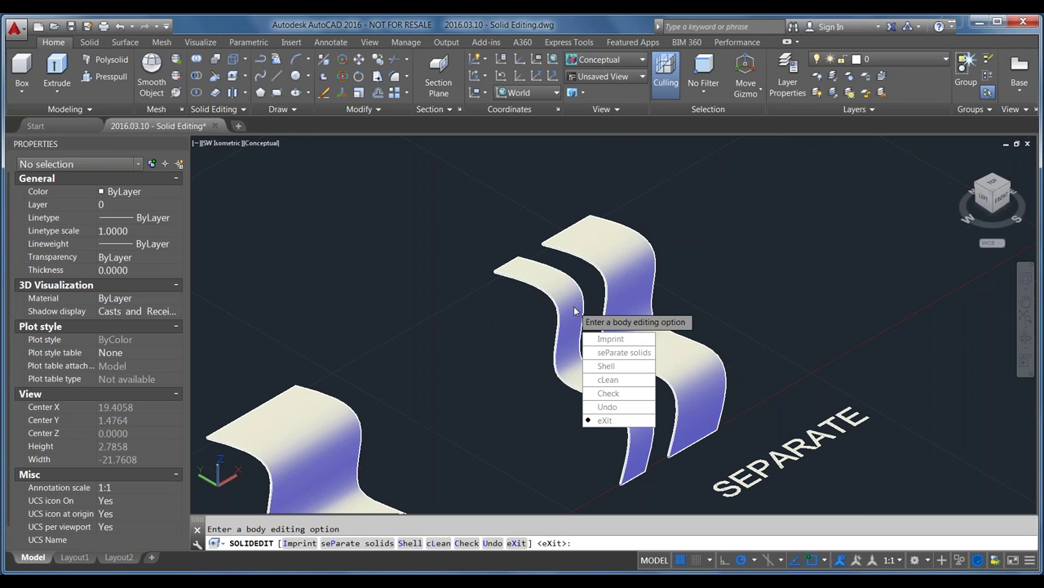
{"action": "key", "text": "Return"}
{"action": "type", "text": "4"}
{"action": "key", "text": "BackSpace"}
{"action": "key", "text": "Down"}
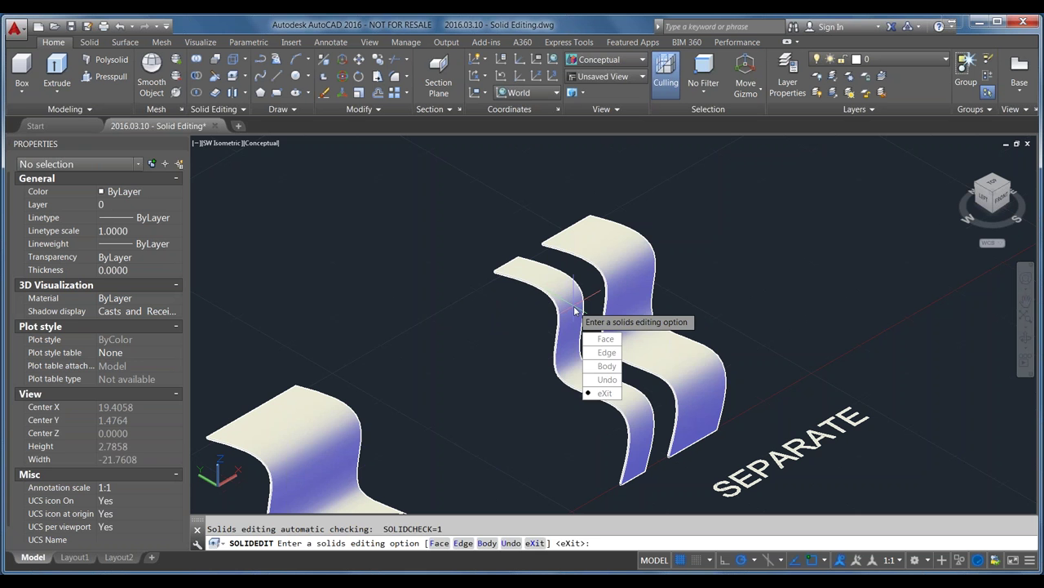
{"action": "key", "text": "Return"}
Move the narrow wavy piece away from the wide piece
{"action": "left_click", "coordinate": [575, 346]}
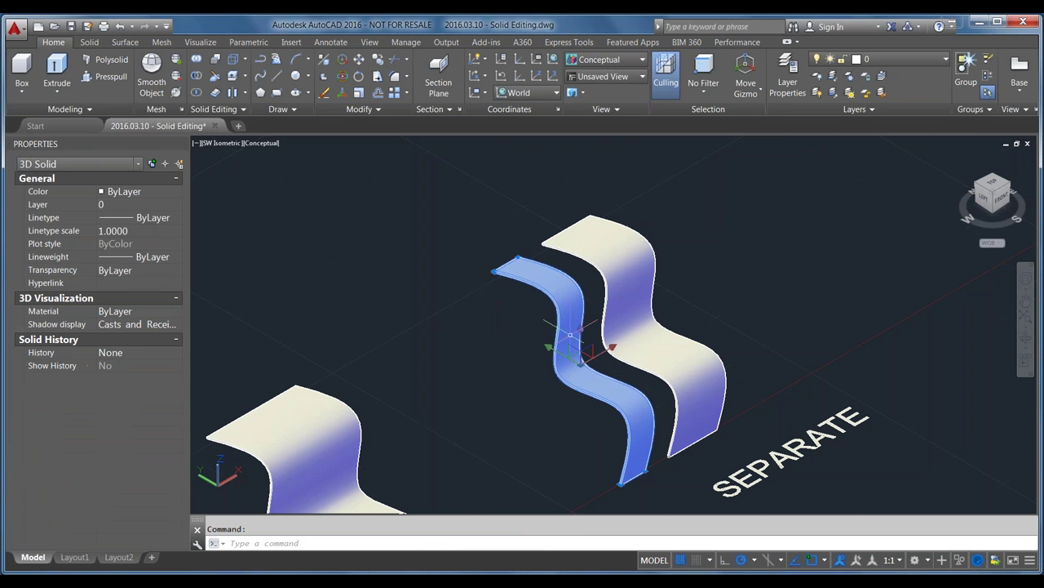
{"action": "type", "text": "m"}
{"action": "key", "text": "Return"}
{"action": "left_click", "coordinate": [505, 400]}
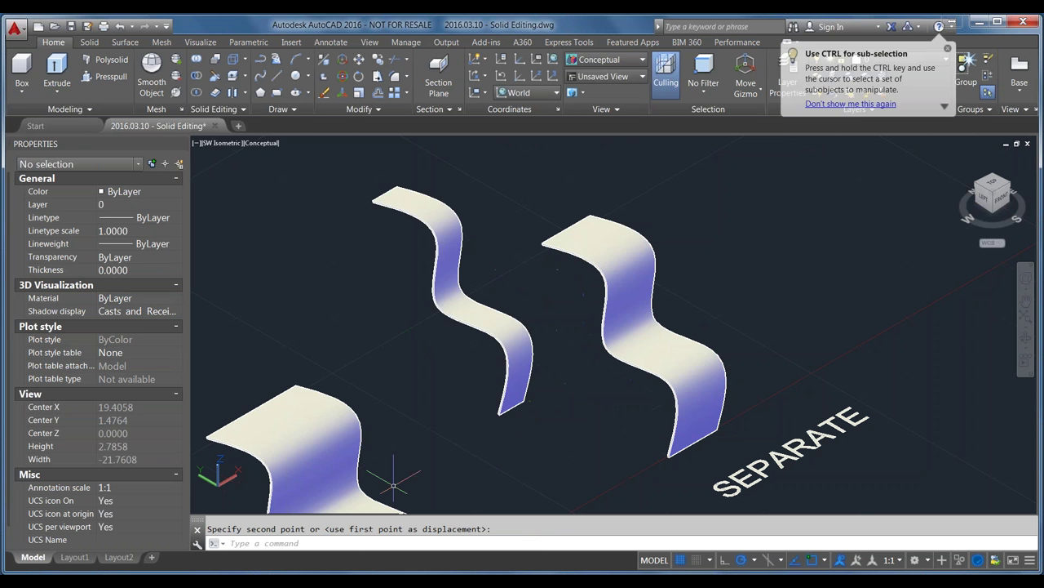
Copy the torus above the SHELL label about 5 units along the X axis, making one copy
{"action": "scroll", "coordinate": [411, 439], "scroll_direction": "down", "scroll_amount": 5}
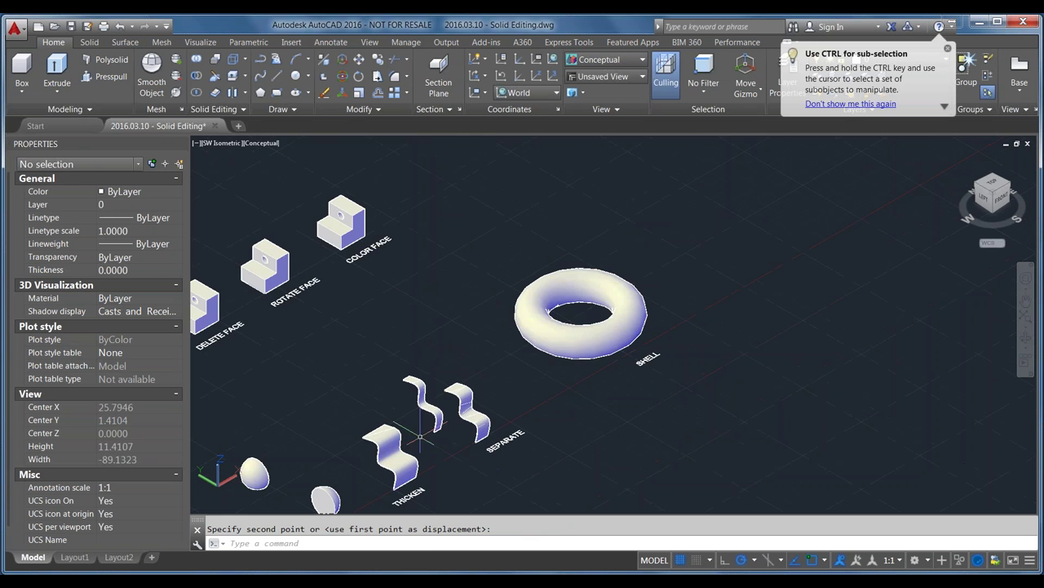
{"action": "scroll", "coordinate": [559, 265], "scroll_direction": "up", "scroll_amount": 2}
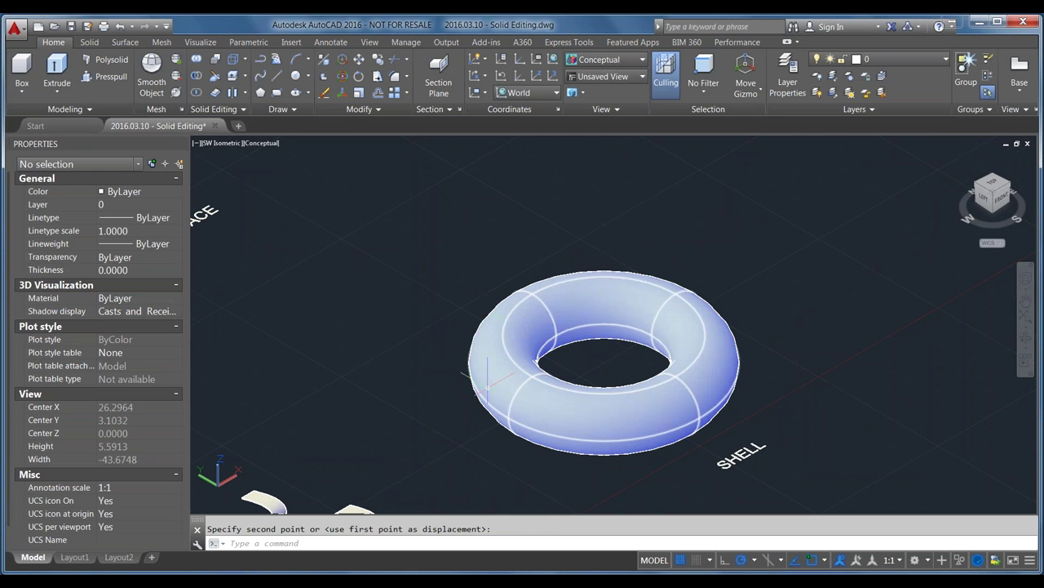
{"action": "left_click", "coordinate": [488, 379]}
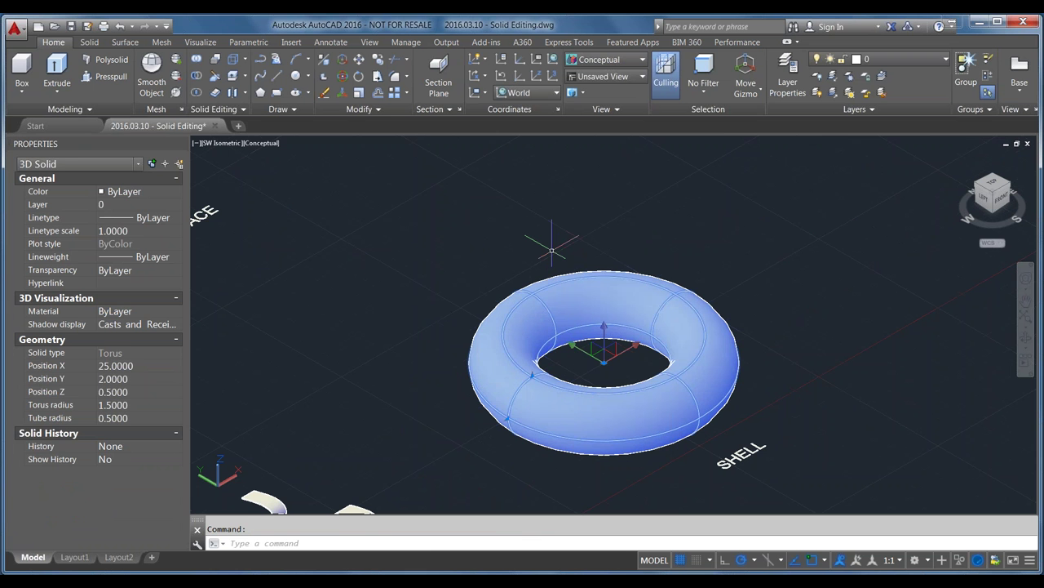
{"action": "type", "text": "co"}
{"action": "key", "text": "Return"}
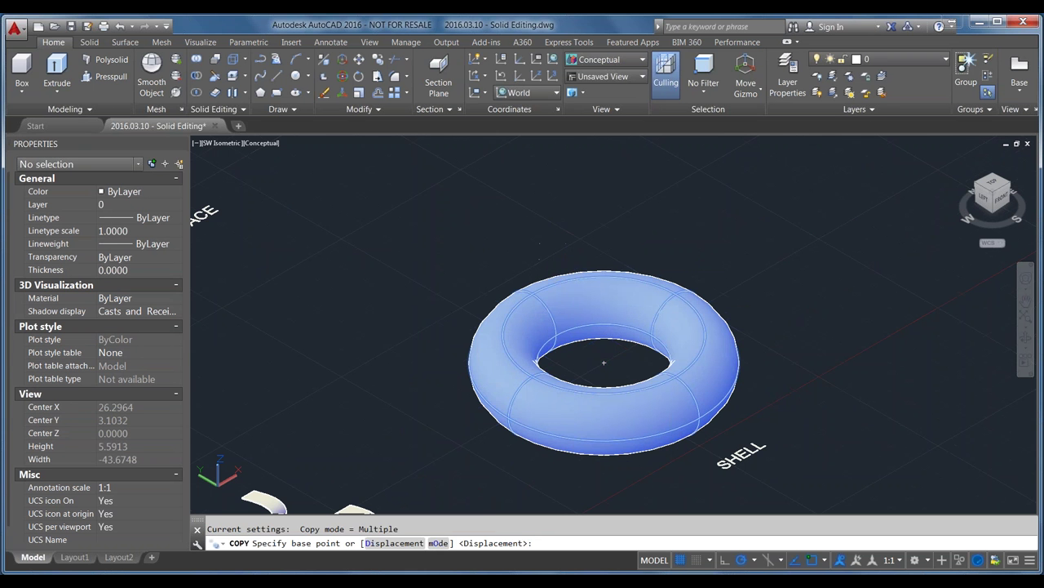
{"action": "left_click", "coordinate": [808, 457]}
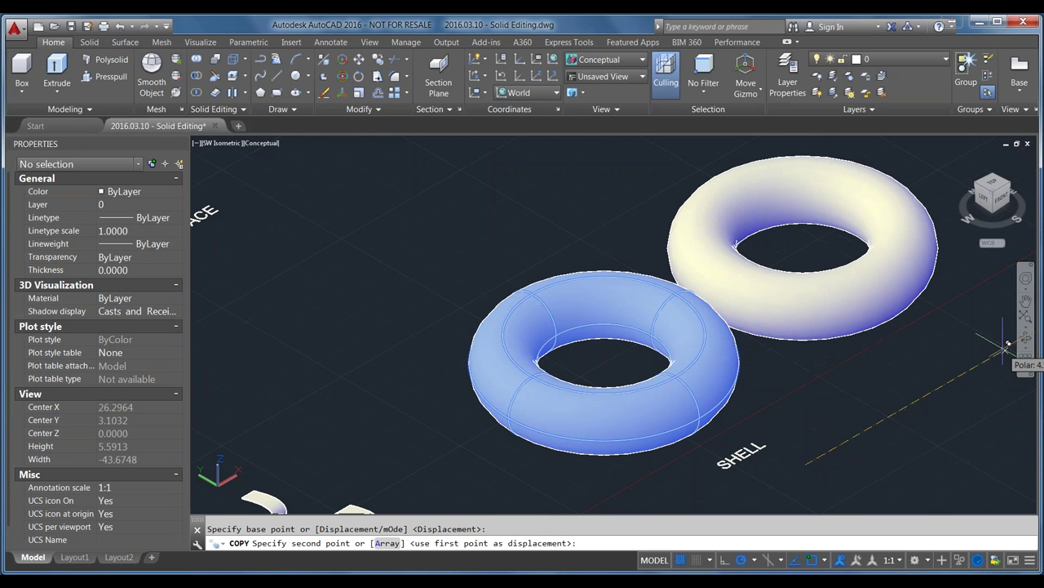
{"action": "scroll", "coordinate": [926, 367], "scroll_direction": "down", "scroll_amount": 2}
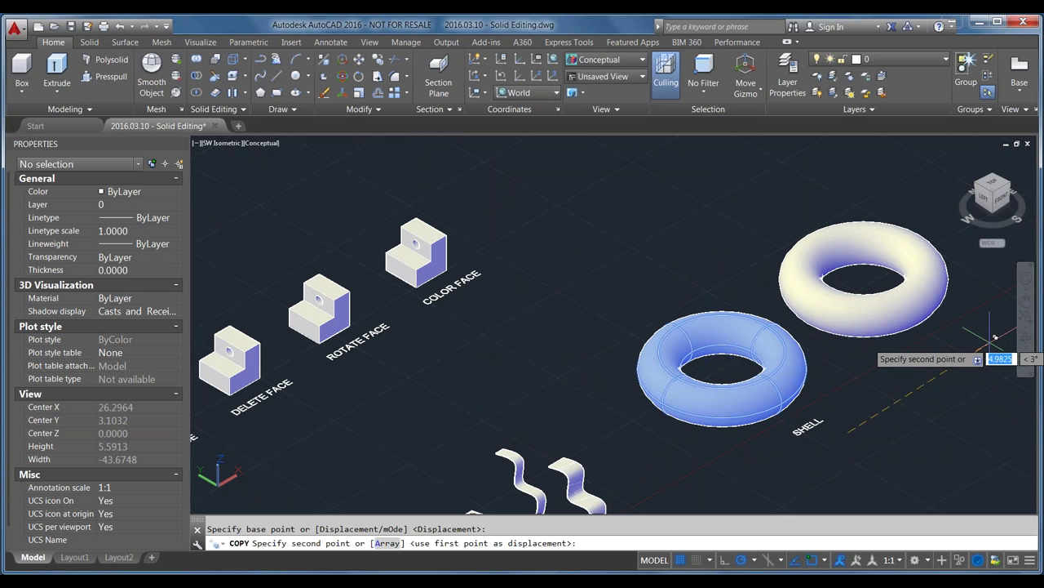
{"action": "left_click", "coordinate": [1006, 330]}
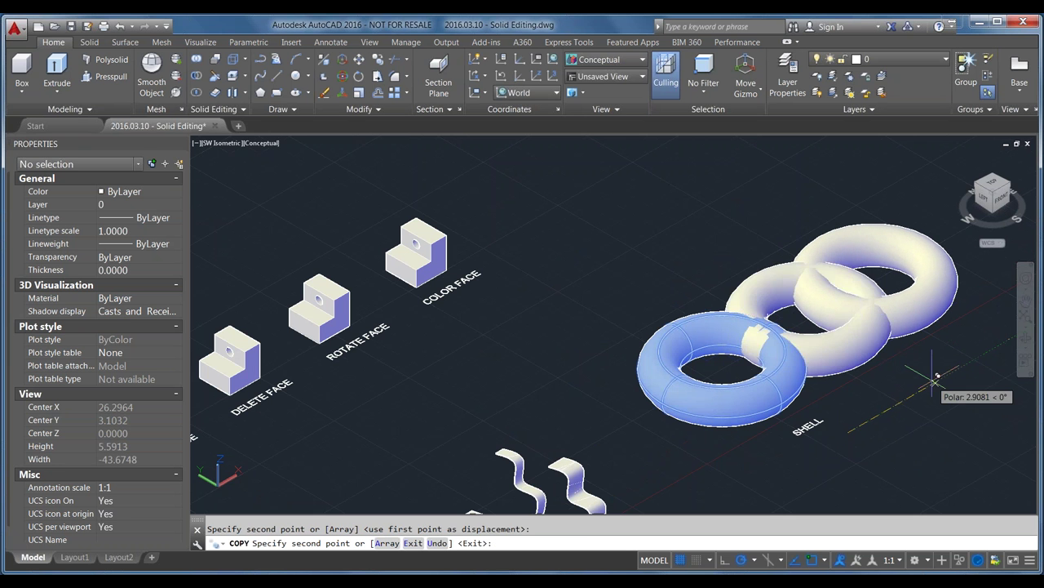
{"action": "key", "text": "Return"}
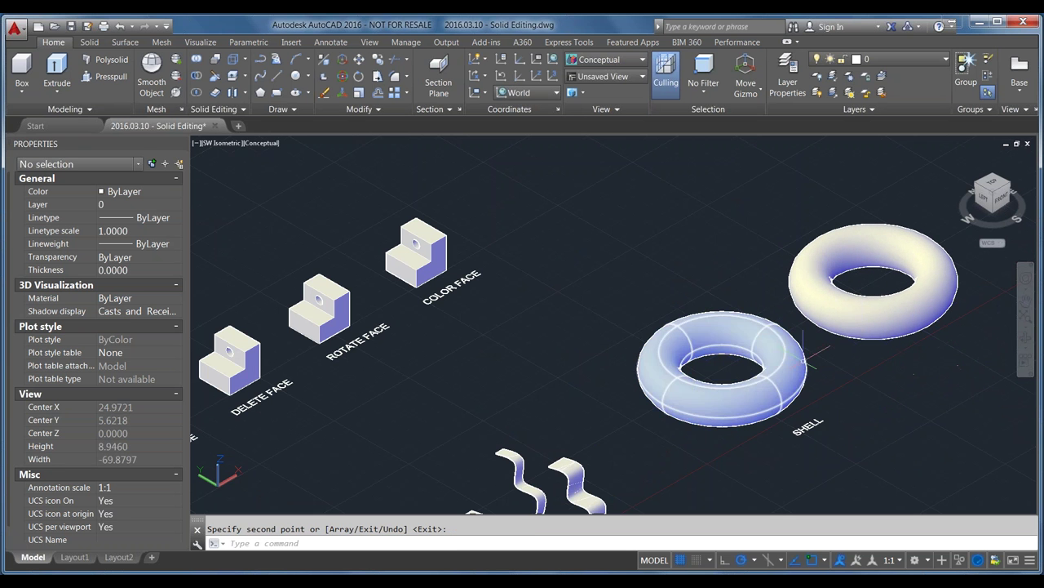
Review the original torus's properties and the Torus primitive's description, and cancel without creating anything
{"action": "scroll", "coordinate": [928, 281], "scroll_direction": "up", "scroll_amount": 2}
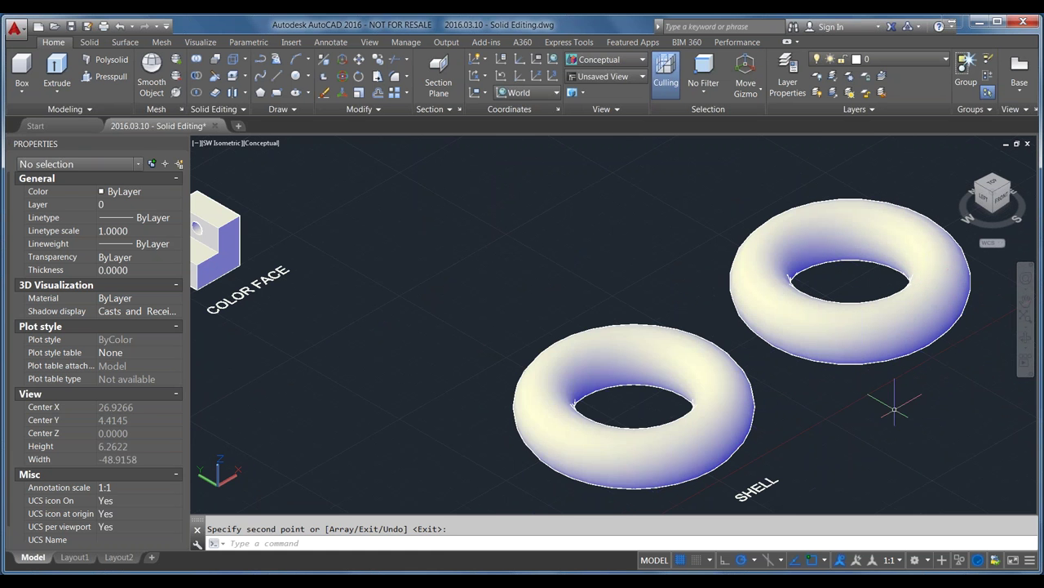
{"action": "left_click", "coordinate": [704, 379]}
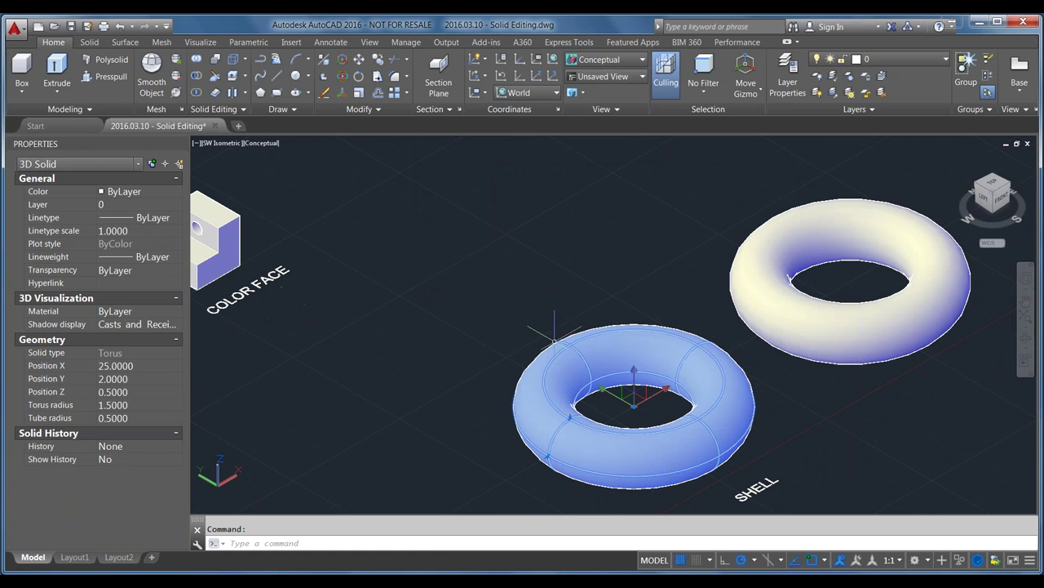
{"action": "left_click", "coordinate": [22, 88]}
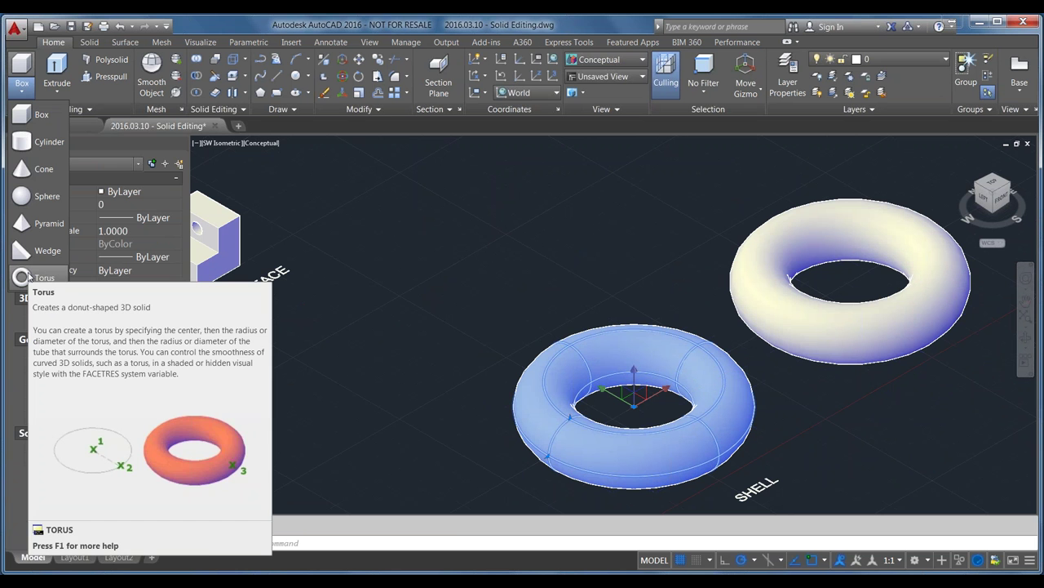
{"action": "key", "text": "Escape"}
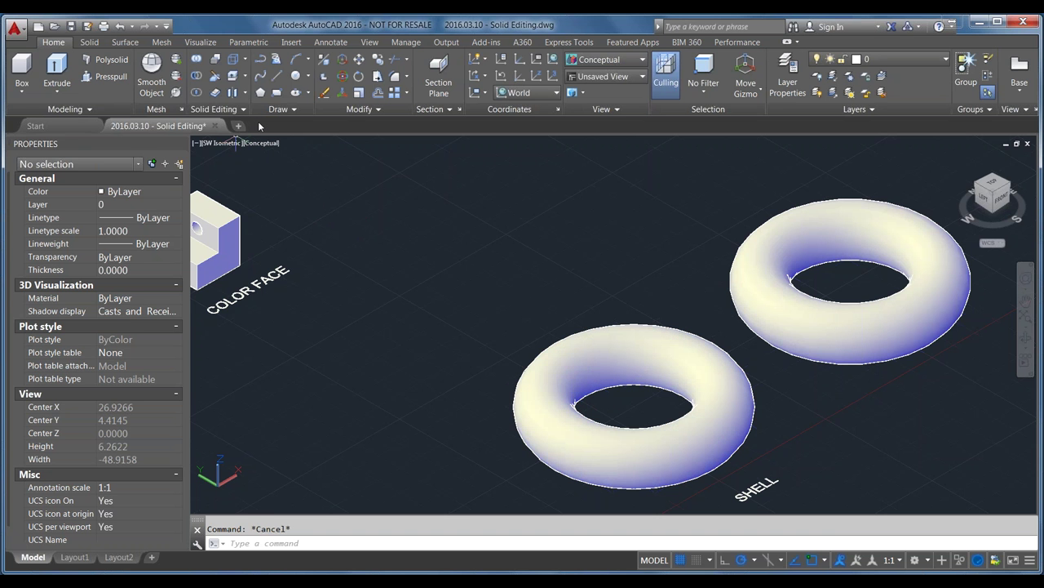
Shell the original torus above the SHELL label with an offset distance of 0.01, removing no faces, and check its properties
{"action": "left_click", "coordinate": [249, 92]}
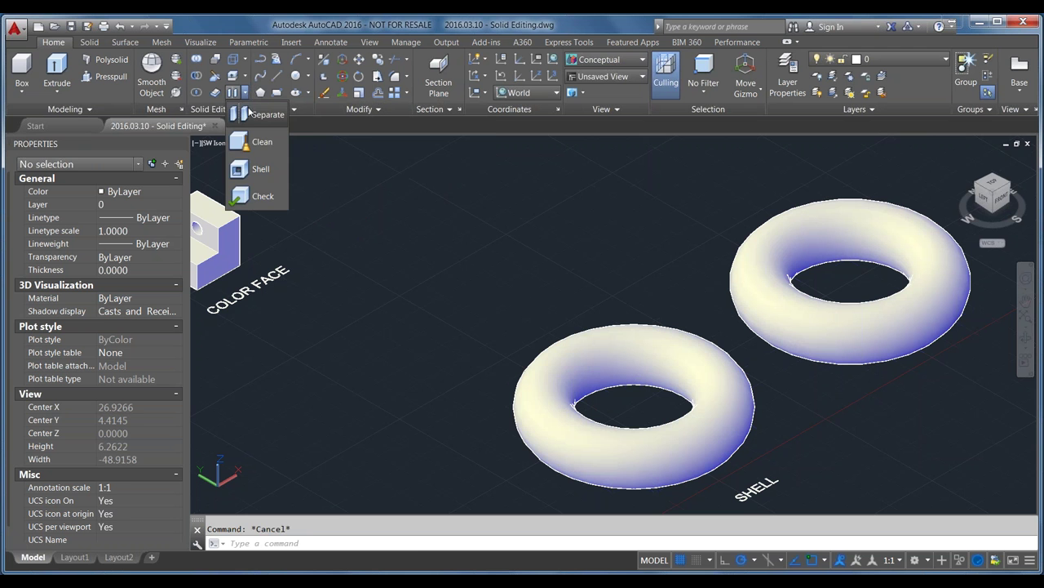
{"action": "left_click", "coordinate": [260, 169]}
{"action": "left_click", "coordinate": [630, 338]}
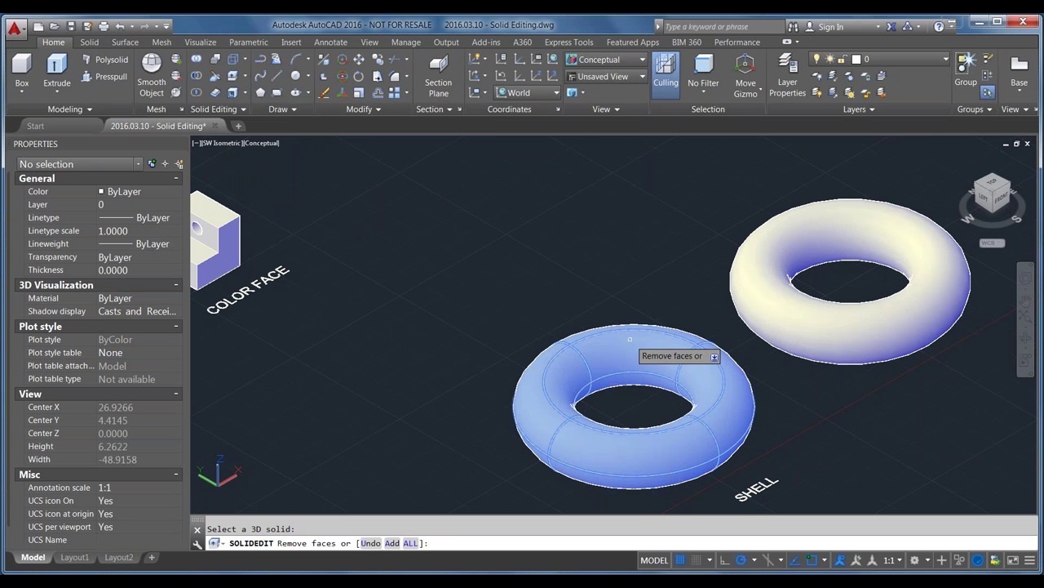
{"action": "key", "text": "Return"}
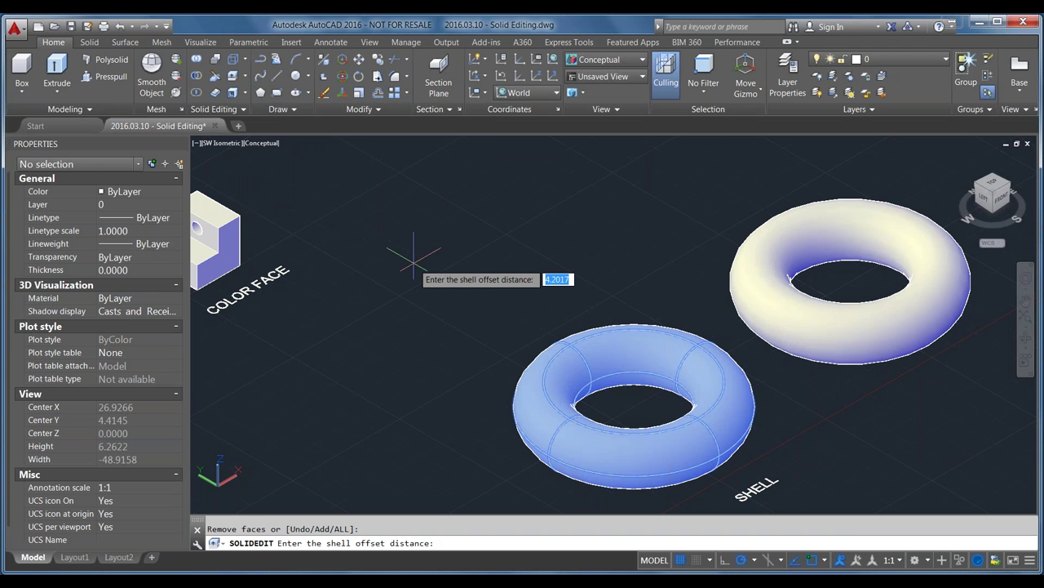
{"action": "type", "text": ".01"}
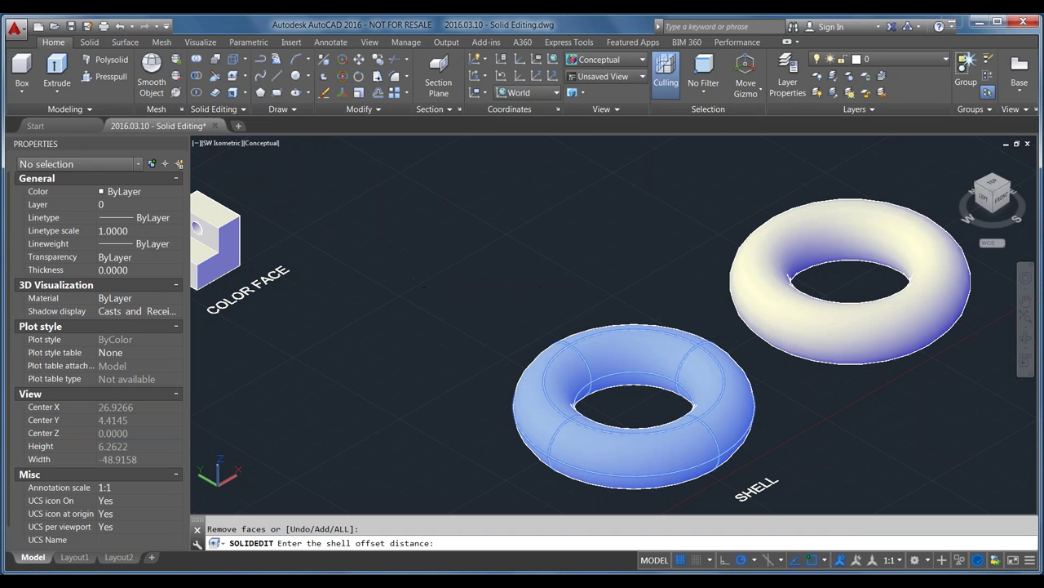
{"action": "key", "text": "Return"}
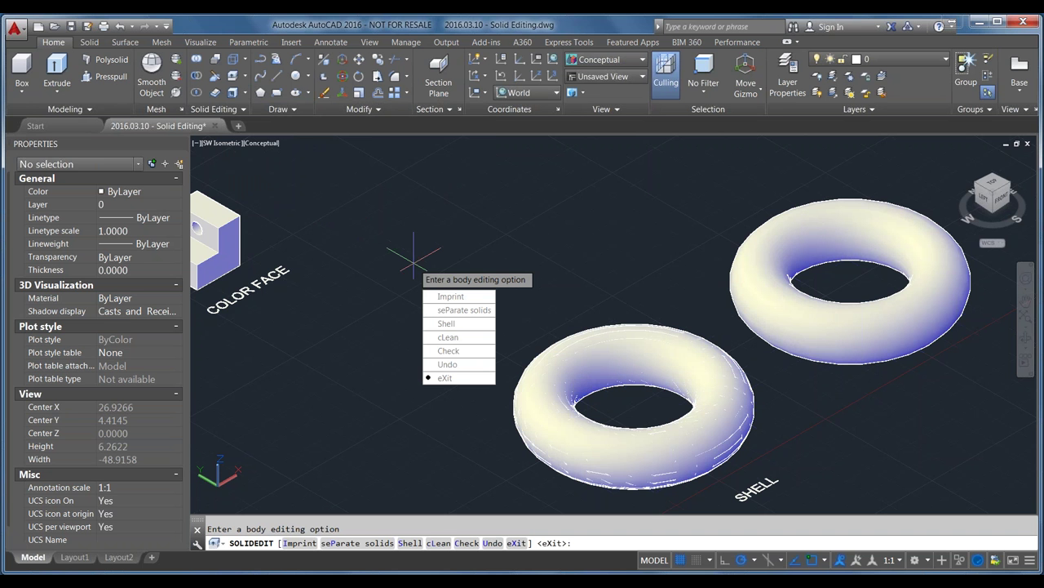
{"action": "key", "text": "Return"}
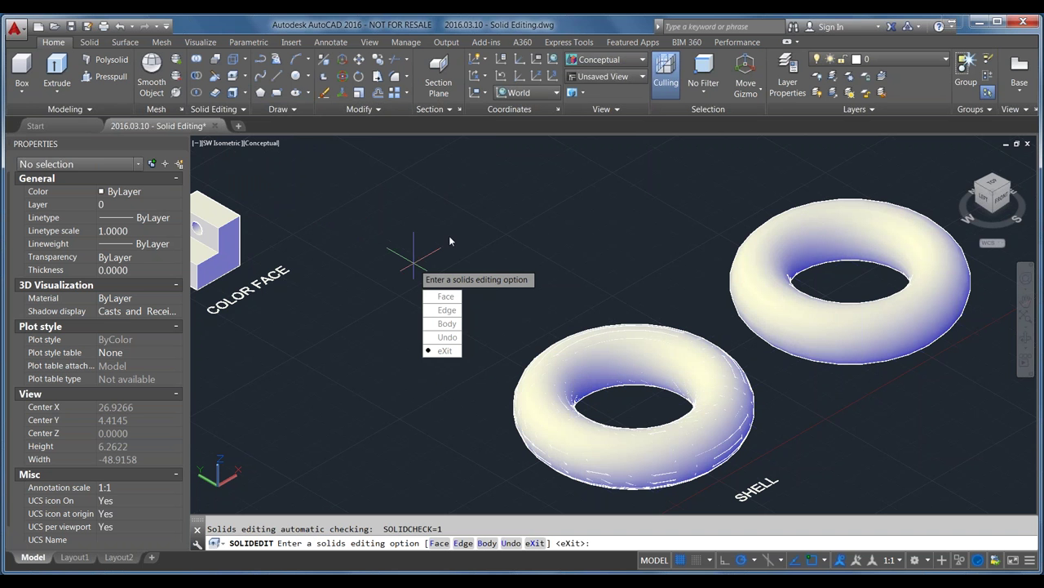
{"action": "key", "text": "Return"}
{"action": "left_click", "coordinate": [529, 457]}
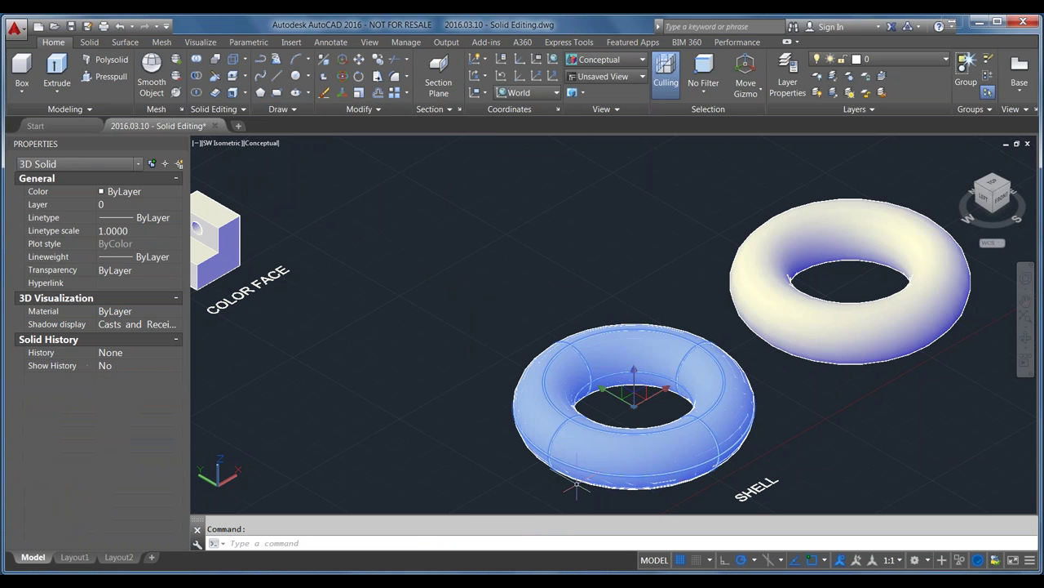
{"action": "key", "text": "Escape"}
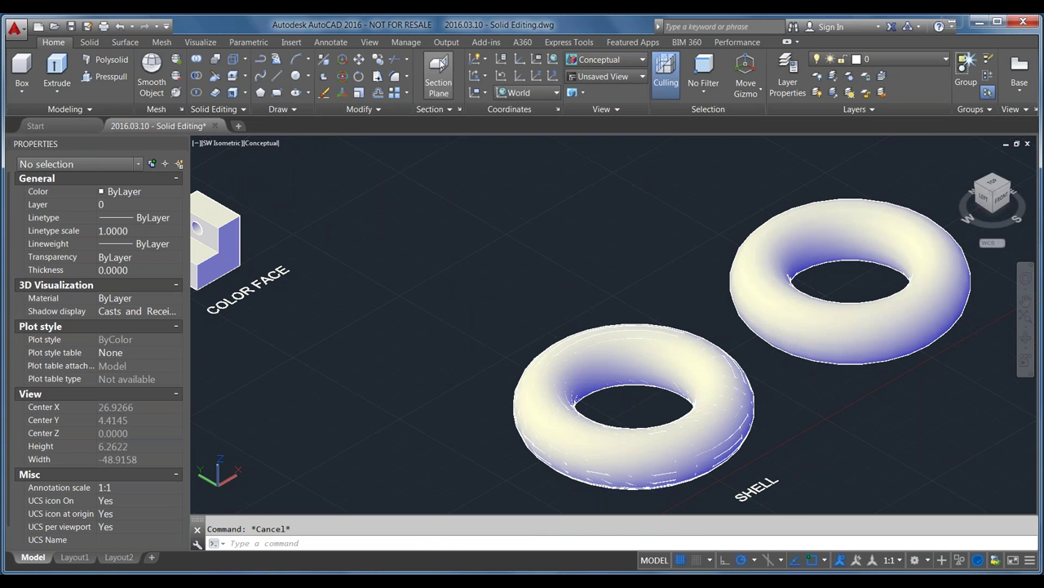
Create a section plane that cuts lengthwise through both the shelled torus and its solid copy
{"action": "left_click", "coordinate": [523, 472]}
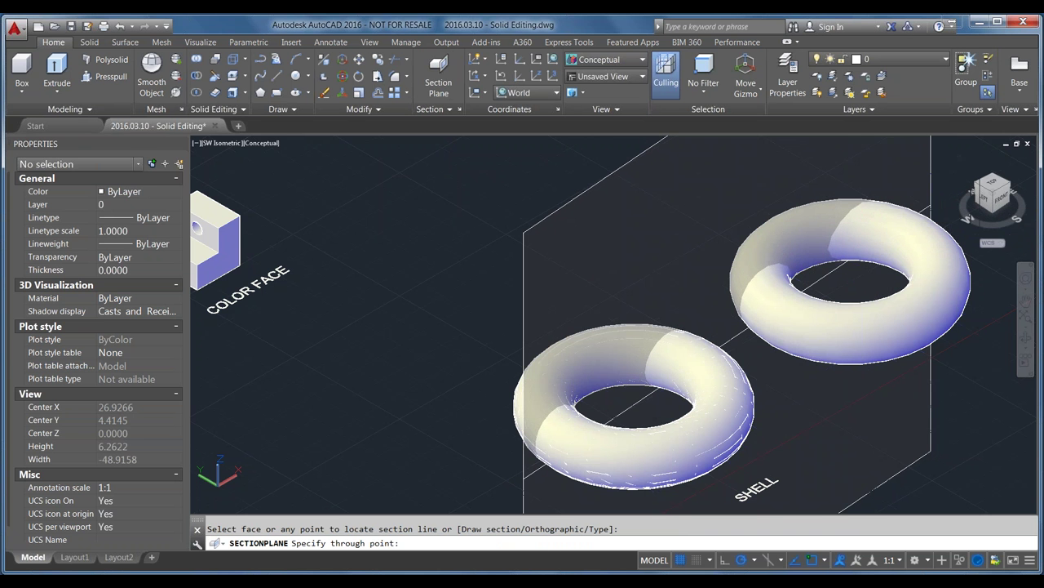
{"action": "left_click", "coordinate": [918, 216]}
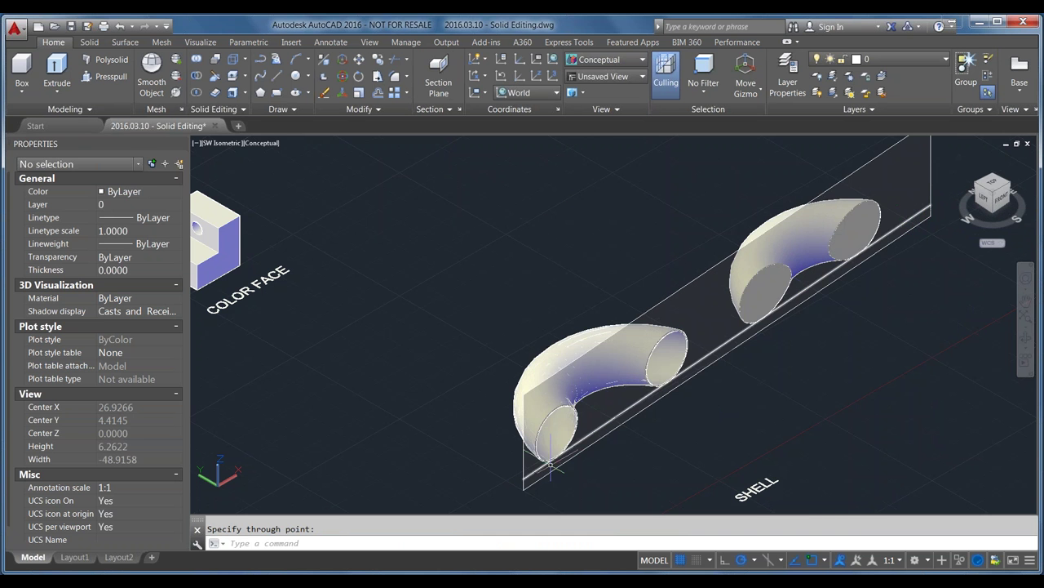
{"action": "scroll", "coordinate": [490, 302], "scroll_direction": "down", "scroll_amount": 2}
{"action": "key", "text": "Escape"}
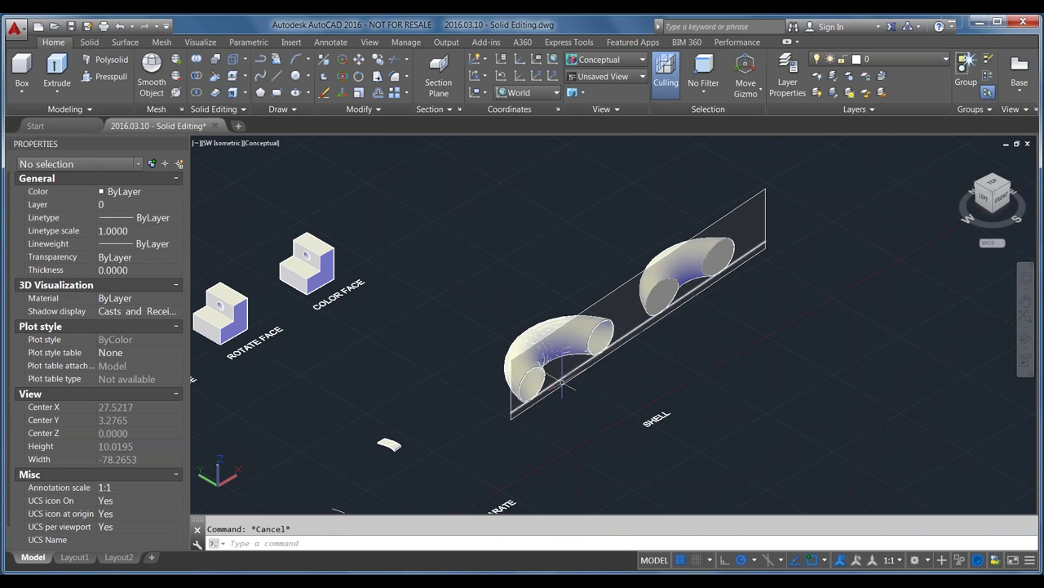
Compare the cut sections of the shelled torus and the solid torus in the front view
{"action": "left_click", "coordinate": [1001, 198]}
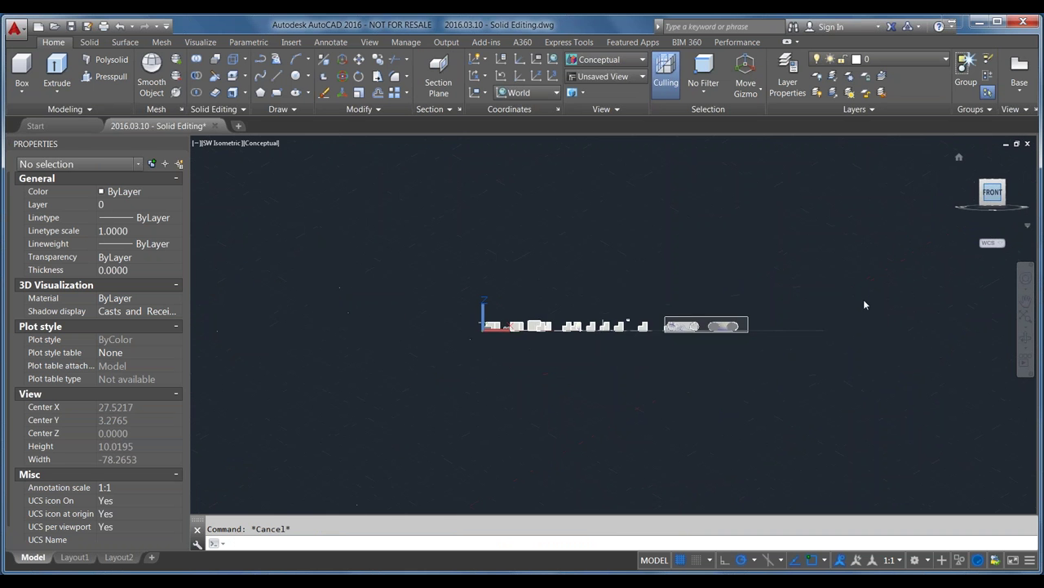
{"action": "scroll", "coordinate": [694, 326], "scroll_direction": "up", "scroll_amount": 8}
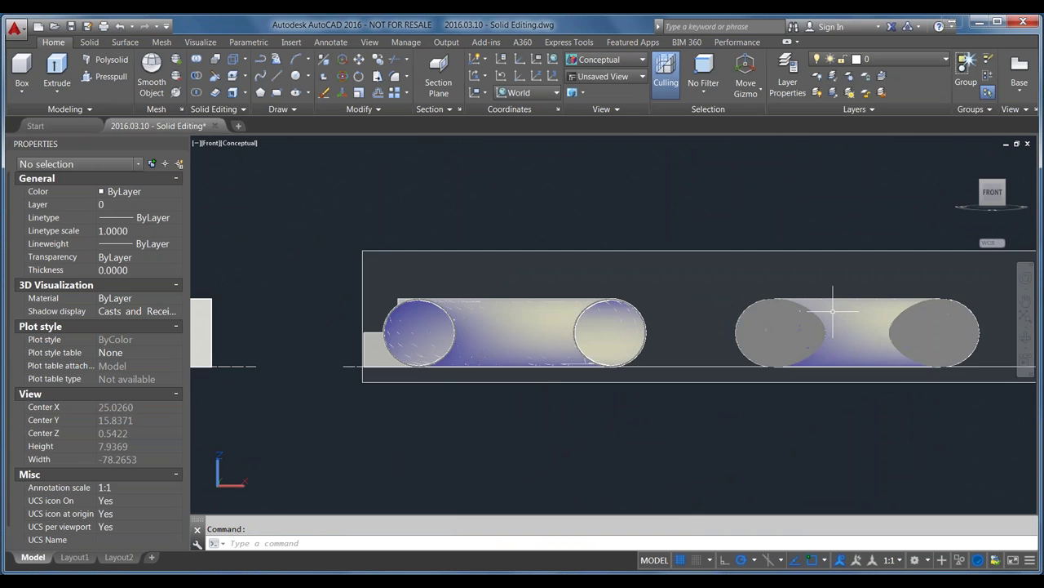
{"action": "scroll", "coordinate": [798, 363], "scroll_direction": "up", "scroll_amount": 2}
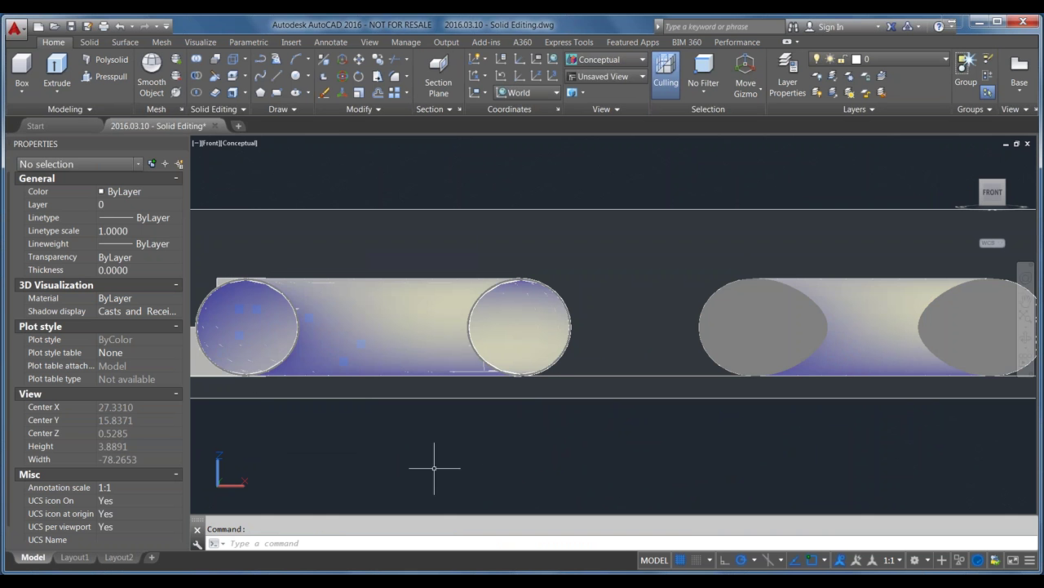
Apply the Hidden visual style and turn the sectioned tori from the front view to an isometric corner view
{"action": "left_click", "coordinate": [240, 143]}
{"action": "left_click", "coordinate": [287, 199]}
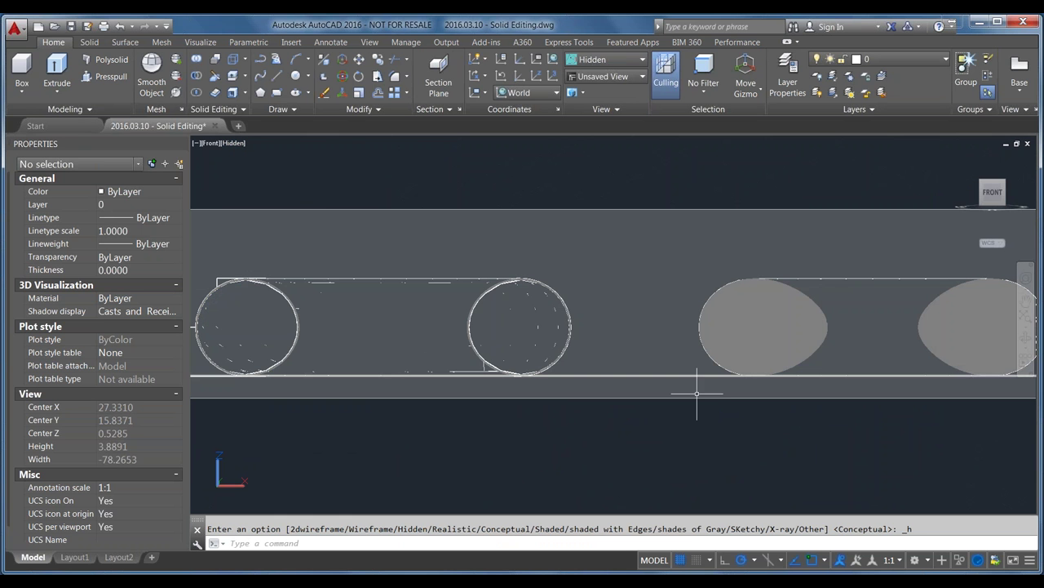
{"action": "left_click", "coordinate": [984, 182]}
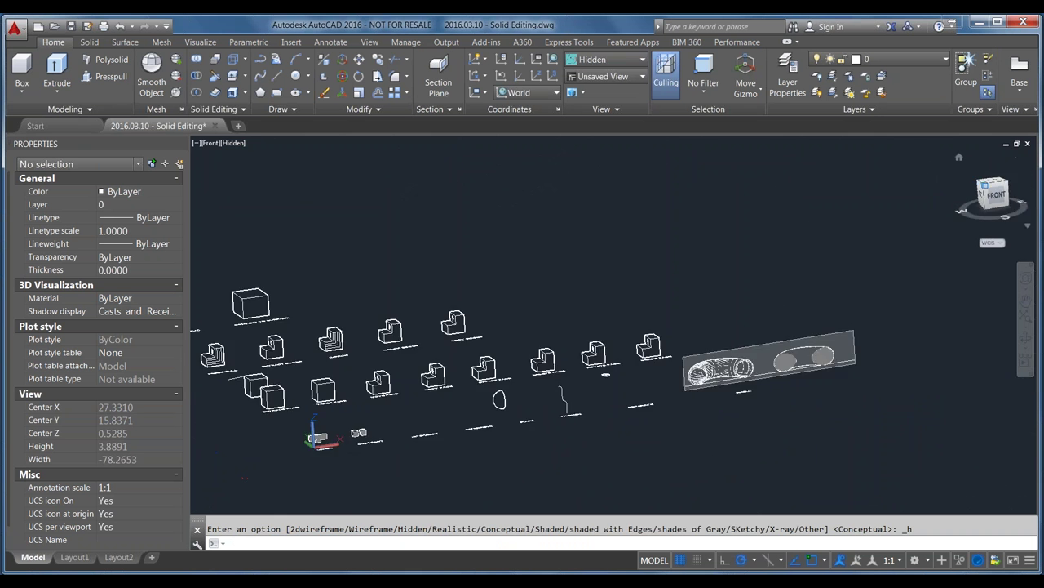
Examine the cut faces of the shelled torus and the solid torus up close to compare wall thickness with solid fill
{"action": "scroll", "coordinate": [781, 330], "scroll_direction": "up", "scroll_amount": 10}
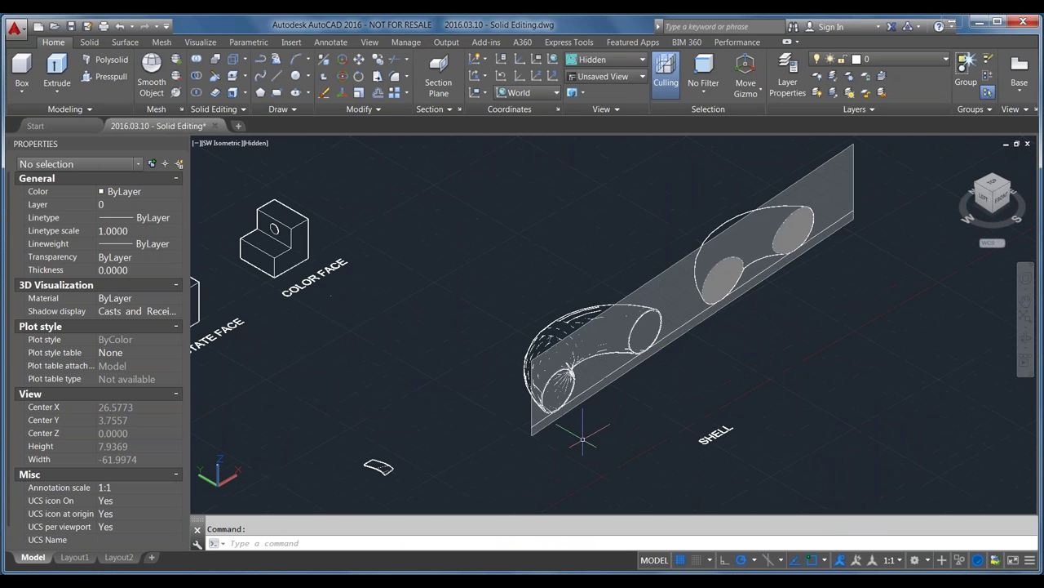
{"action": "scroll", "coordinate": [642, 304], "scroll_direction": "up", "scroll_amount": 6}
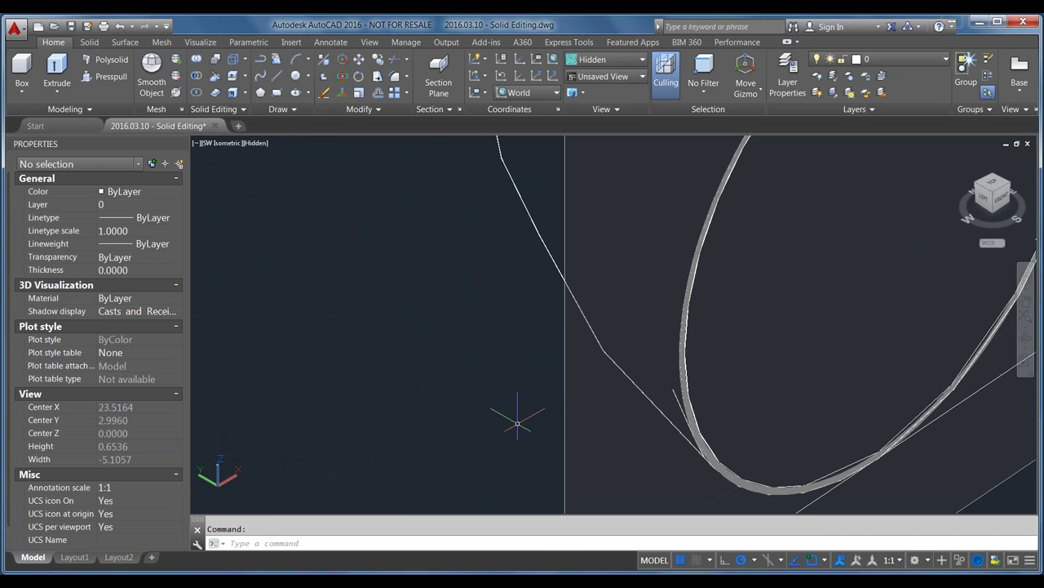
{"action": "scroll", "coordinate": [480, 431], "scroll_direction": "down", "scroll_amount": 3}
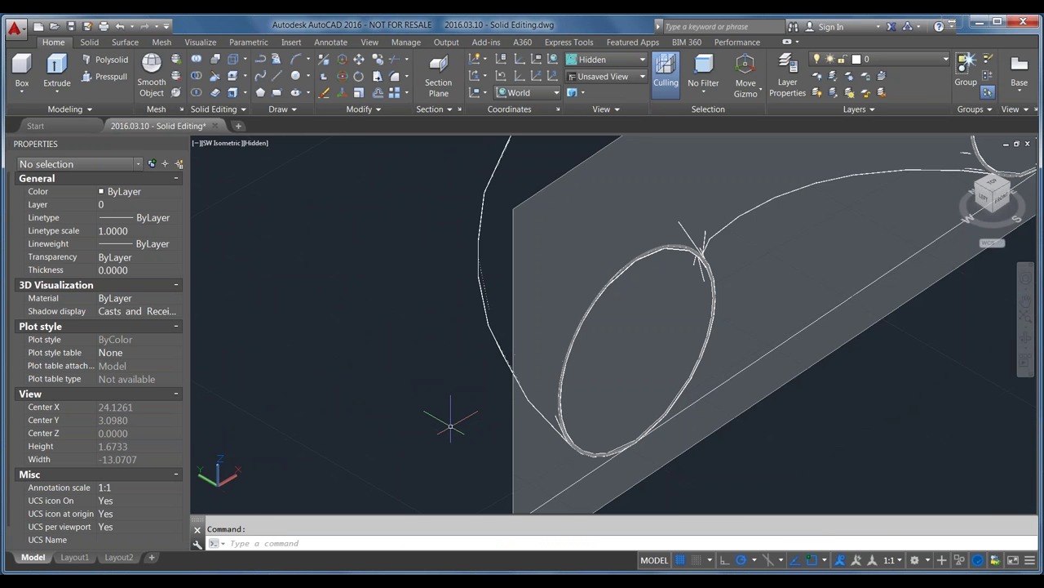
{"action": "scroll", "coordinate": [451, 426], "scroll_direction": "down", "scroll_amount": 4}
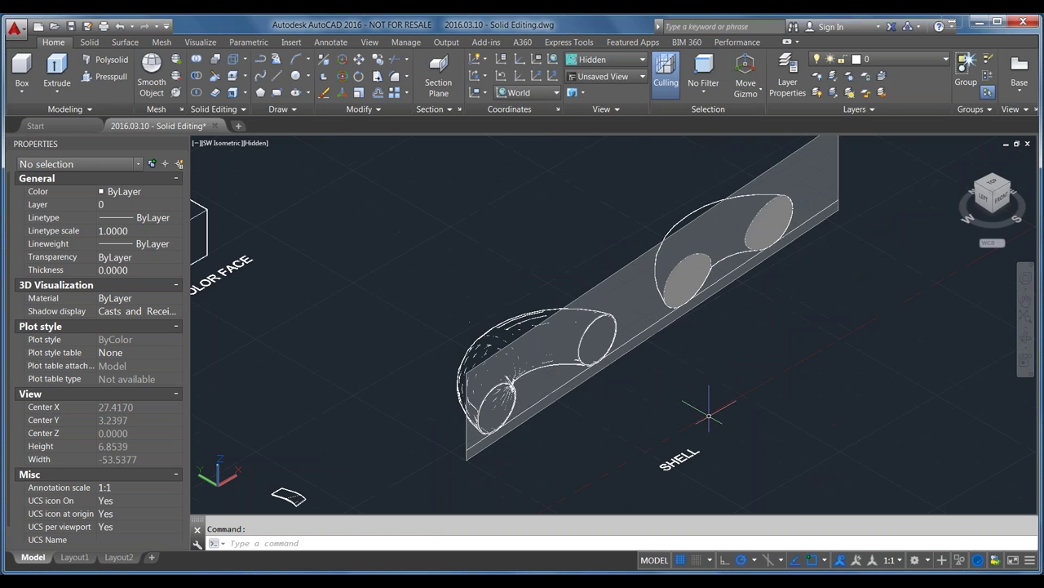
{"action": "scroll", "coordinate": [735, 290], "scroll_direction": "up", "scroll_amount": 3}
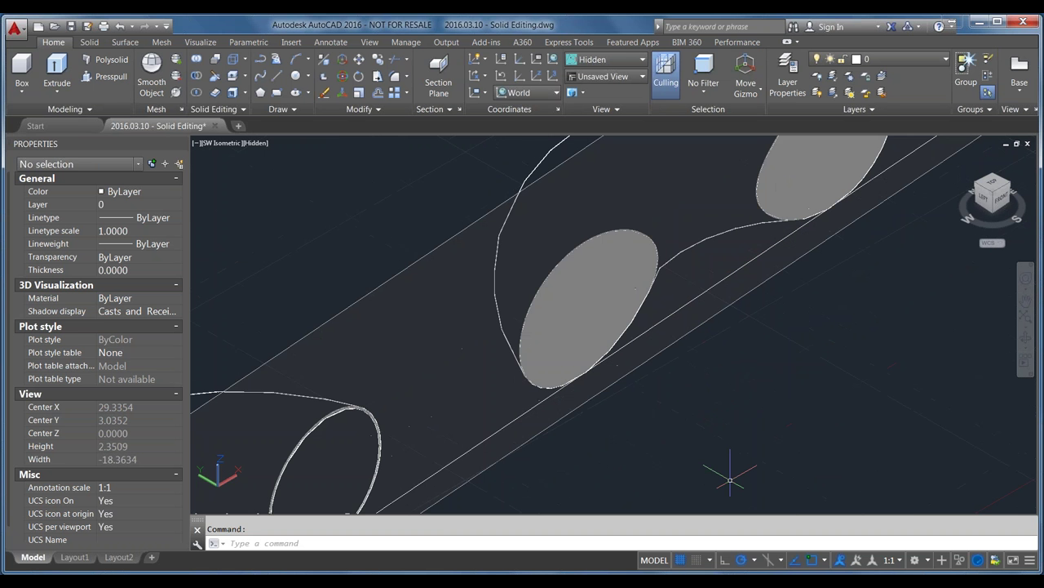
{"action": "scroll", "coordinate": [744, 323], "scroll_direction": "down", "scroll_amount": 1}
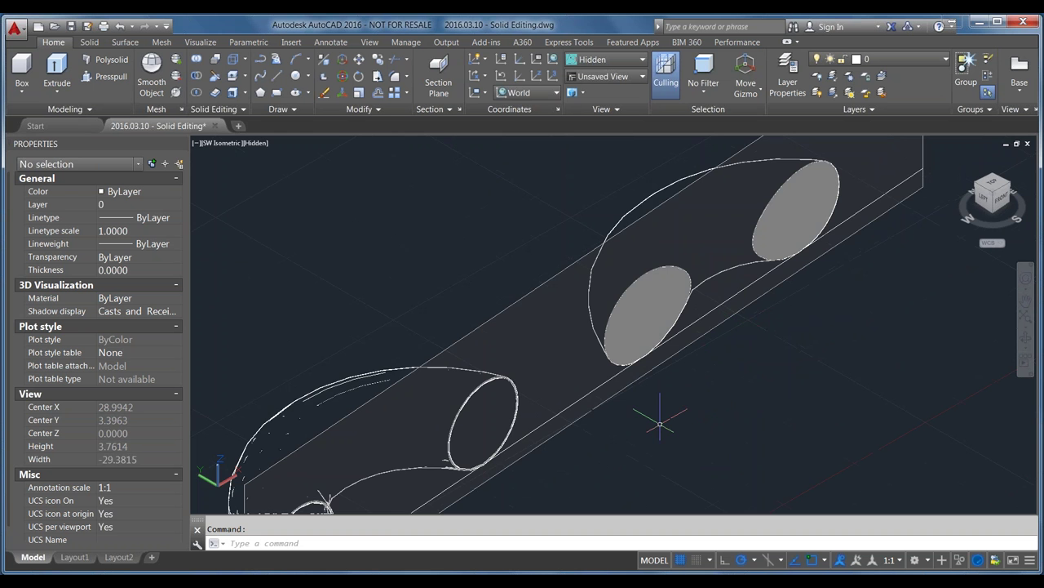
{"action": "scroll", "coordinate": [709, 334], "scroll_direction": "down", "scroll_amount": 1}
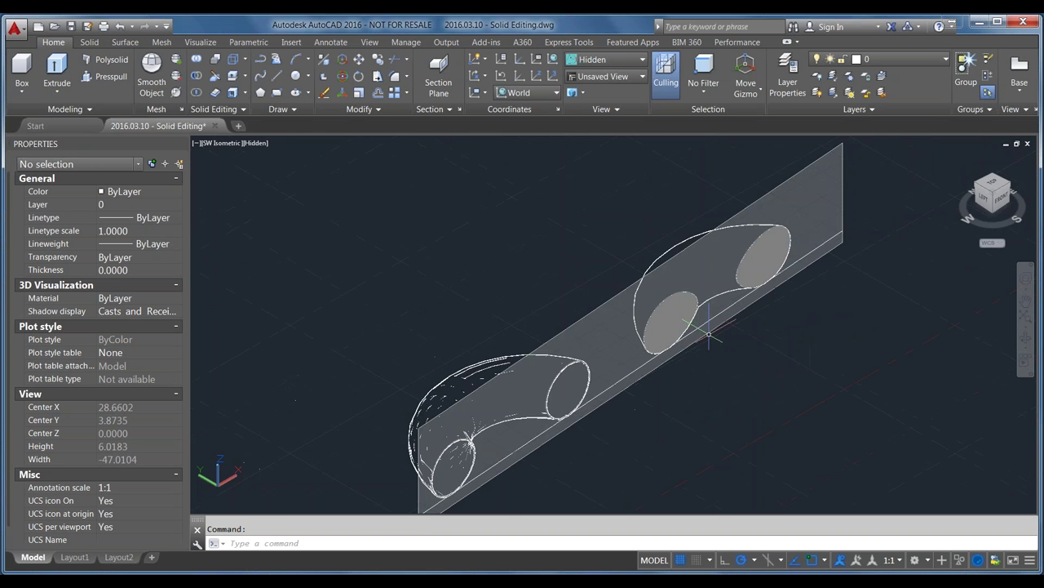
{"action": "scroll", "coordinate": [709, 334], "scroll_direction": "up", "scroll_amount": 3}
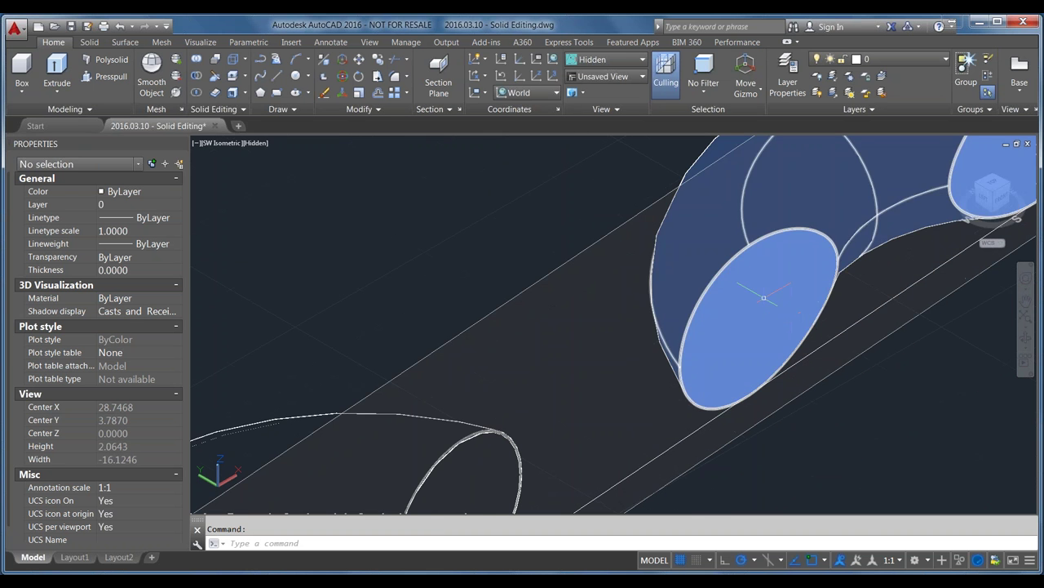
{"action": "scroll", "coordinate": [620, 349], "scroll_direction": "down", "scroll_amount": 3}
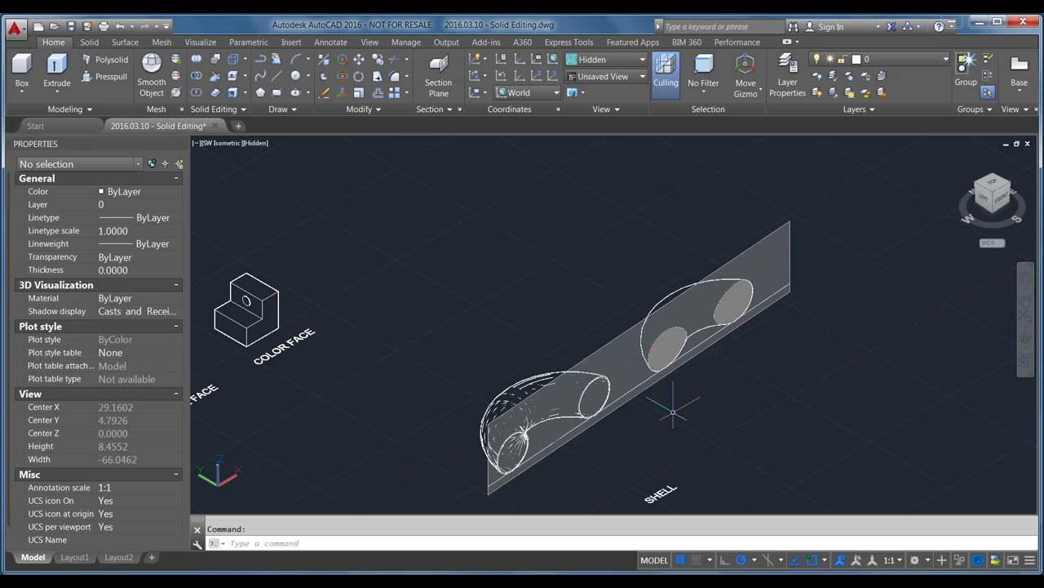
Delete the section plane that cuts through the shelled torus and the solid torus
{"action": "left_click", "coordinate": [640, 383]}
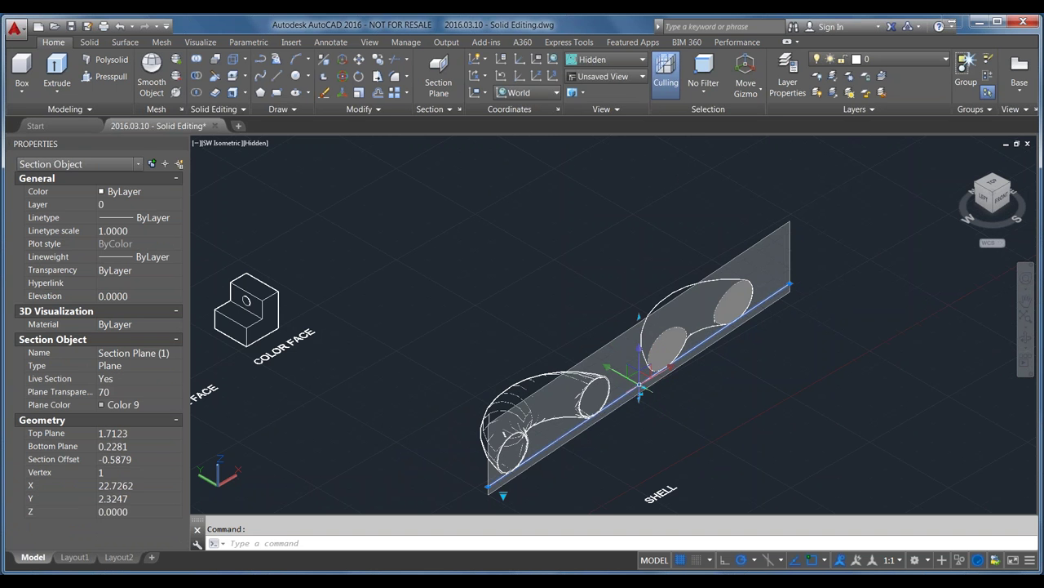
{"action": "key", "text": "Escape"}
{"action": "scroll", "coordinate": [818, 380], "scroll_direction": "down", "scroll_amount": 4}
{"action": "scroll", "coordinate": [818, 380], "scroll_direction": "down", "scroll_amount": 4}
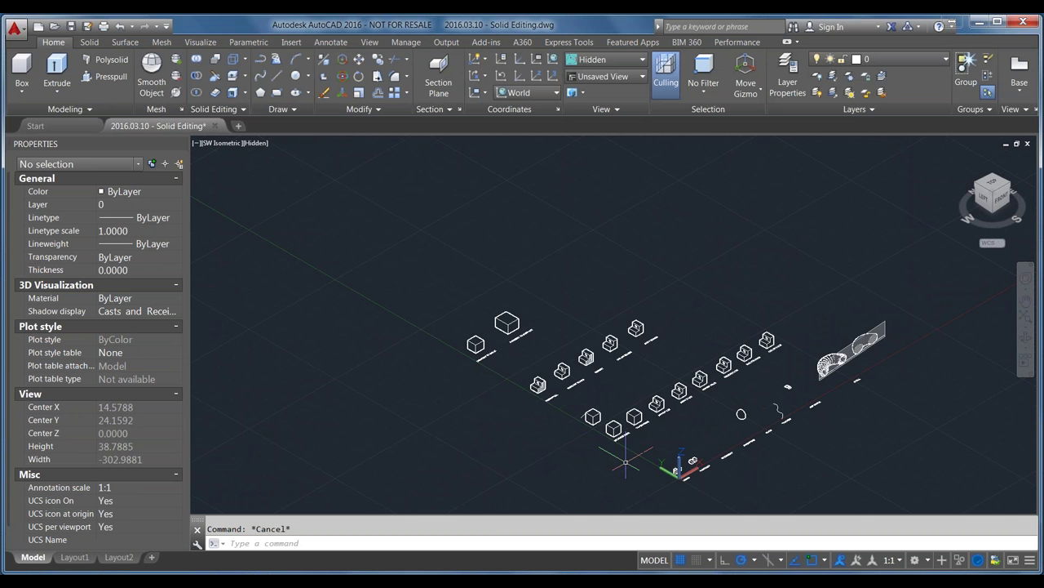
{"action": "scroll", "coordinate": [799, 438], "scroll_direction": "up", "scroll_amount": 5}
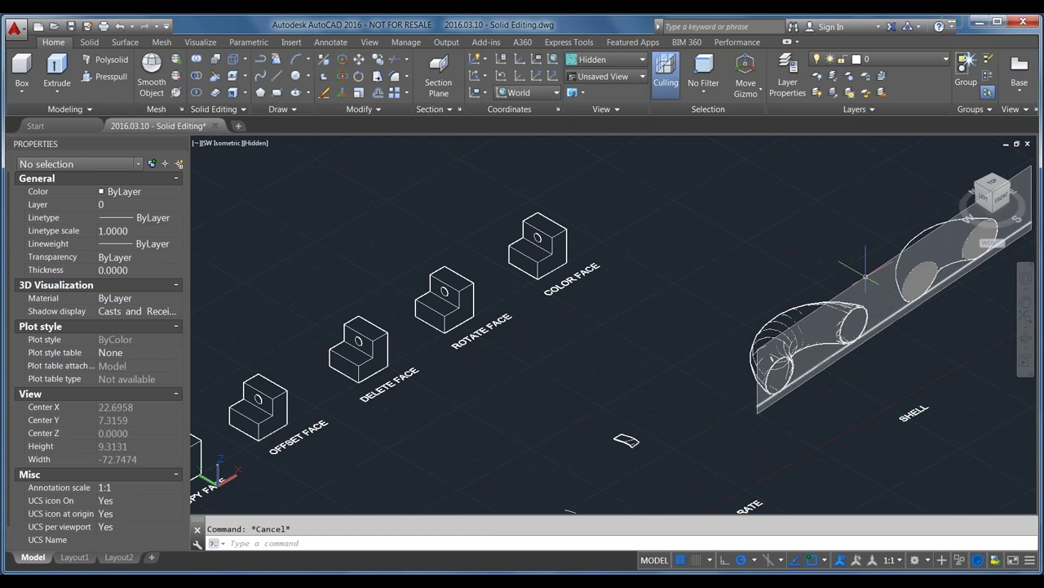
{"action": "left_click", "coordinate": [864, 277]}
{"action": "key", "text": "Delete"}
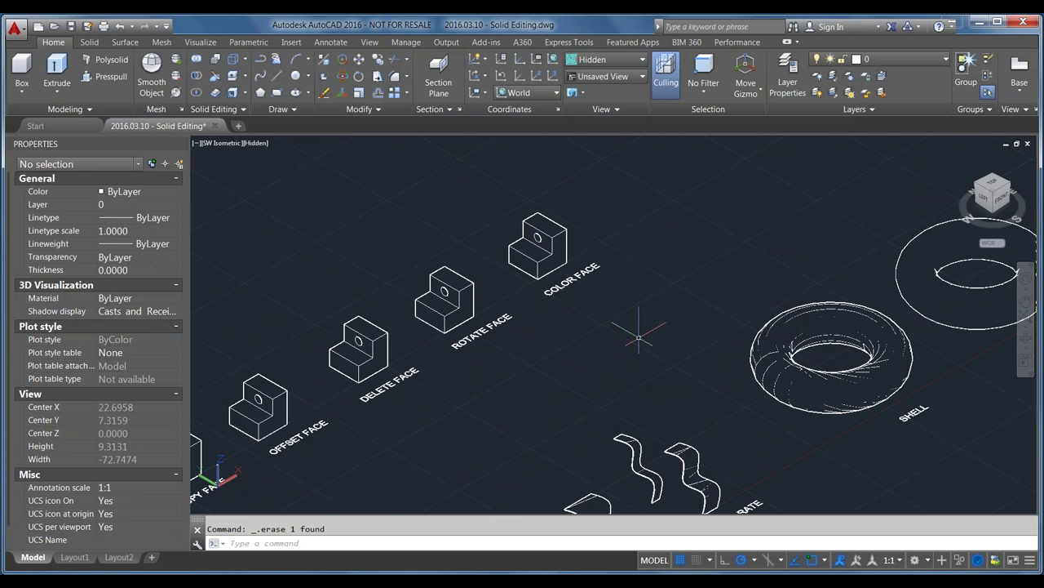
Look over the rows of labelled solid-editing examples and check the properties of the box above the EXTRUDE FACE label
{"action": "scroll", "coordinate": [743, 408], "scroll_direction": "down", "scroll_amount": 6}
{"action": "scroll", "coordinate": [690, 457], "scroll_direction": "up", "scroll_amount": 6}
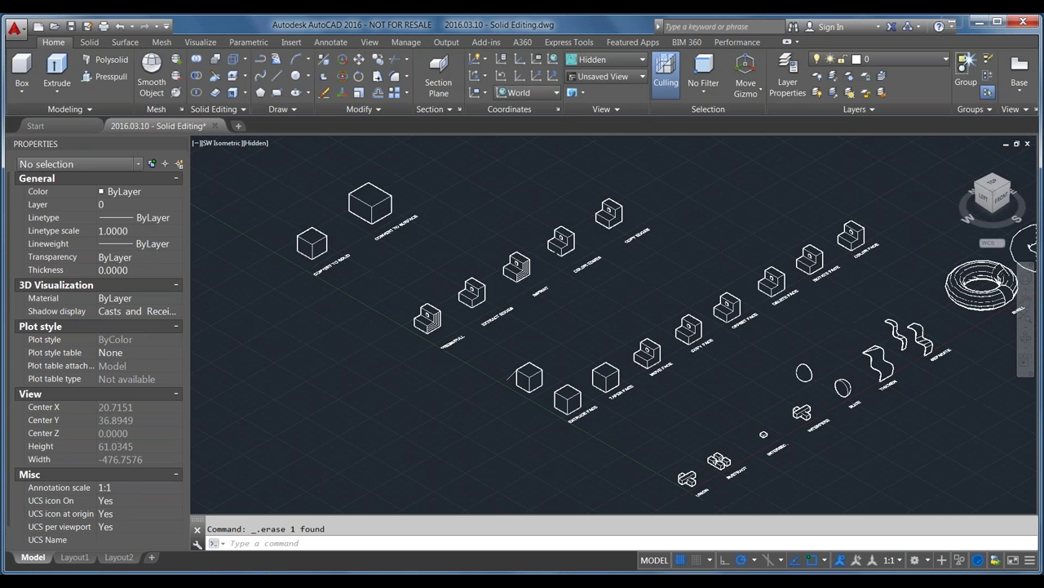
{"action": "scroll", "coordinate": [535, 390], "scroll_direction": "up", "scroll_amount": 5}
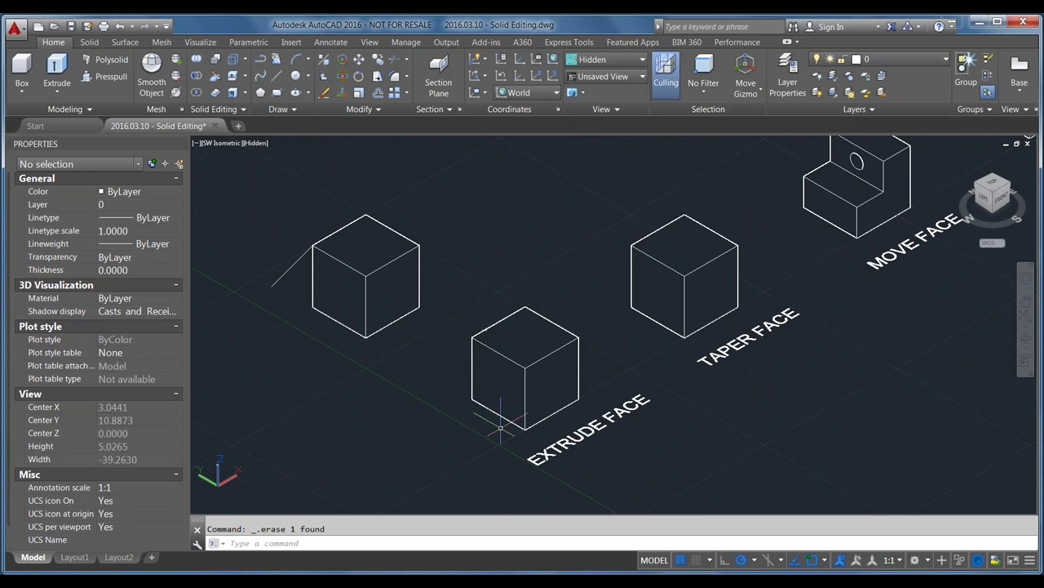
{"action": "scroll", "coordinate": [482, 418], "scroll_direction": "down", "scroll_amount": 5}
{"action": "scroll", "coordinate": [478, 428], "scroll_direction": "up", "scroll_amount": 3}
{"action": "scroll", "coordinate": [469, 440], "scroll_direction": "down", "scroll_amount": 4}
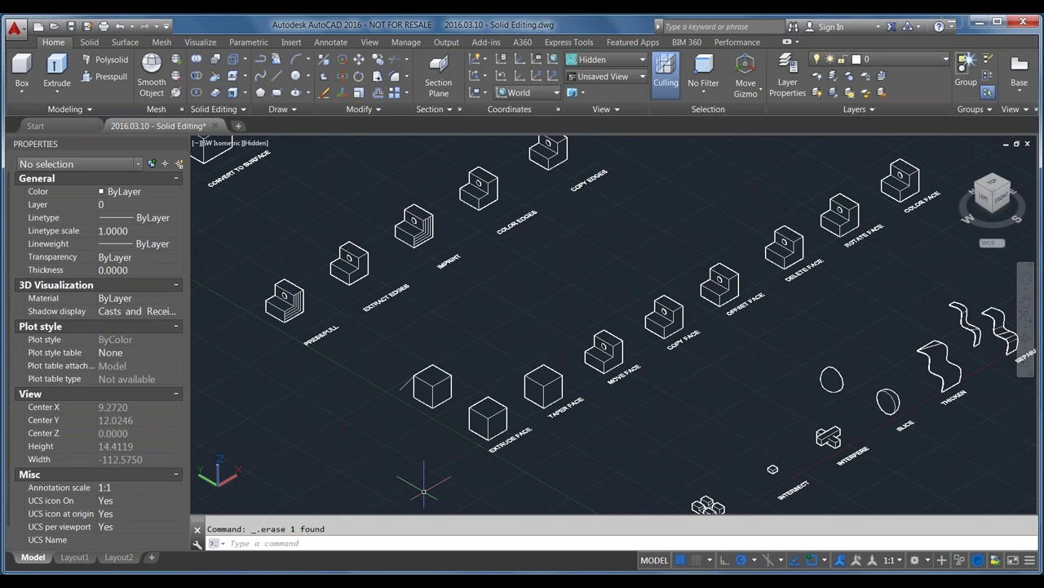
{"action": "scroll", "coordinate": [487, 440], "scroll_direction": "up", "scroll_amount": 5}
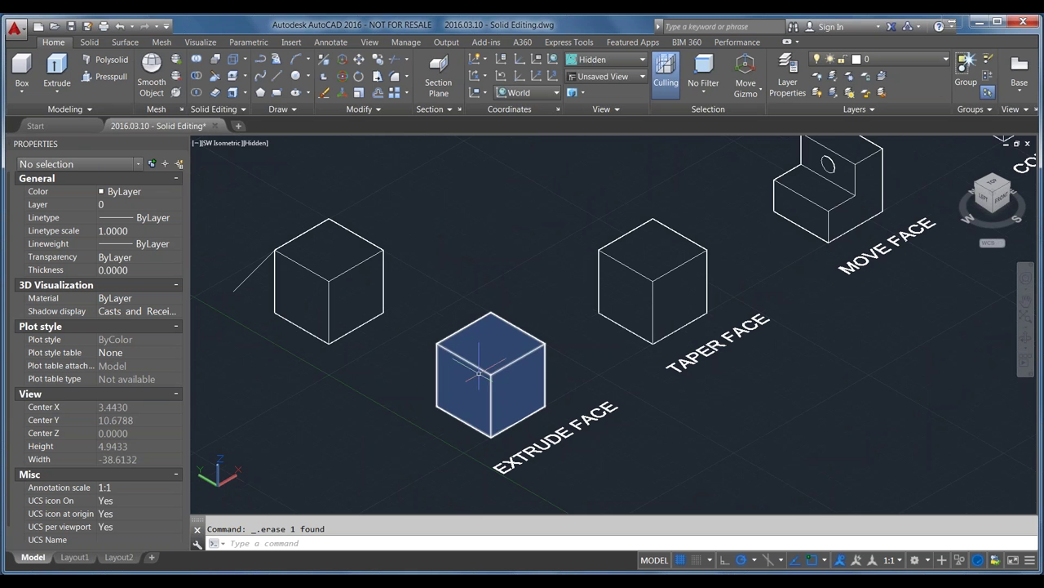
{"action": "left_click", "coordinate": [453, 384]}
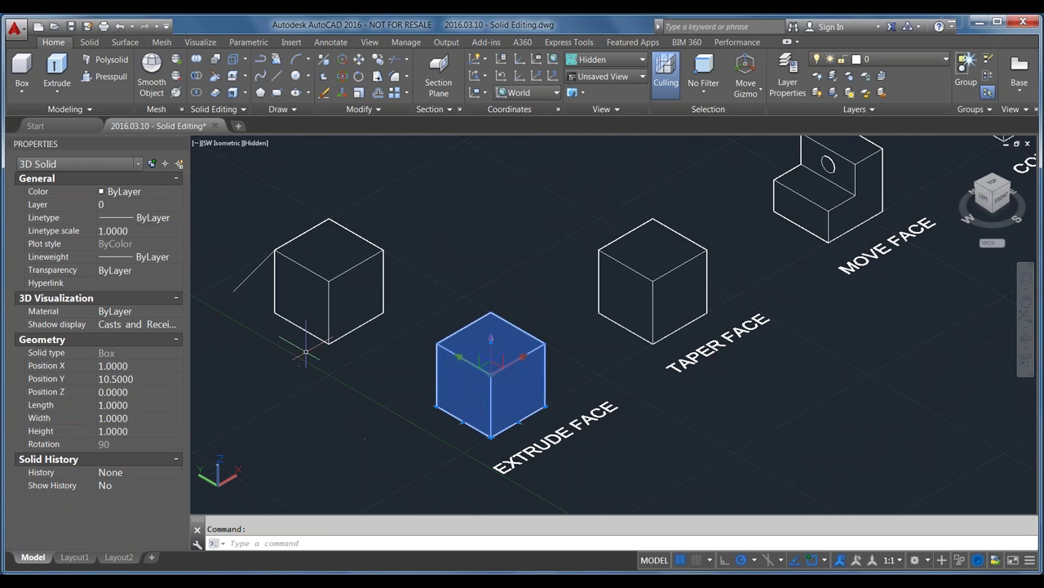
{"action": "key", "text": "Escape"}
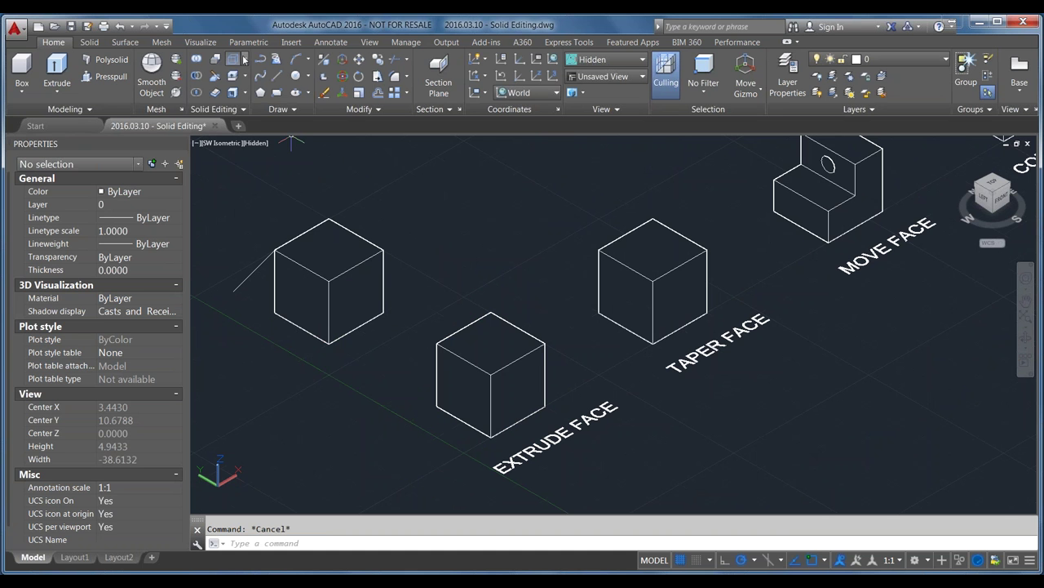
{"action": "left_click", "coordinate": [245, 75]}
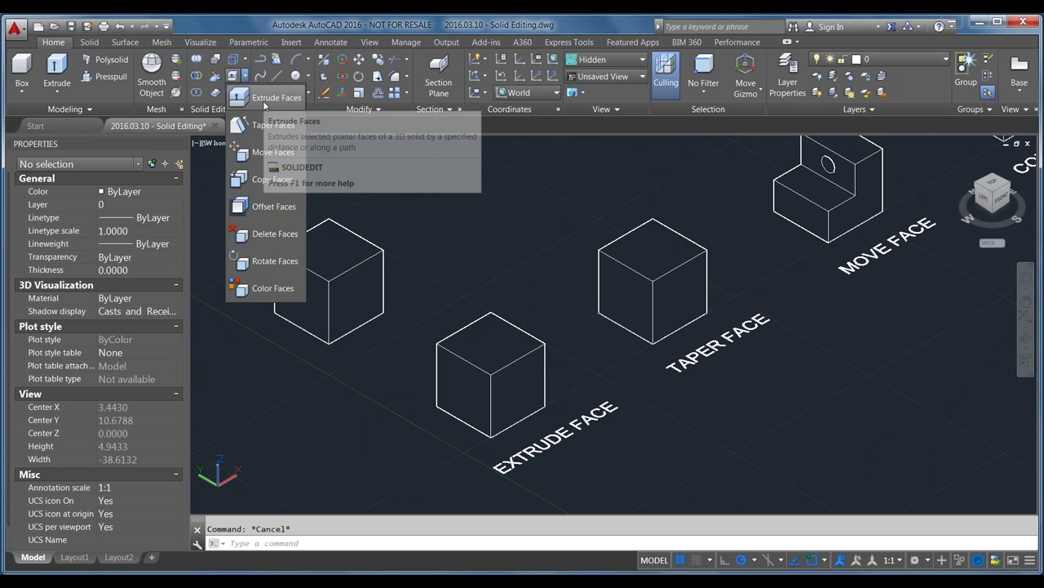
{"action": "left_click", "coordinate": [264, 100]}
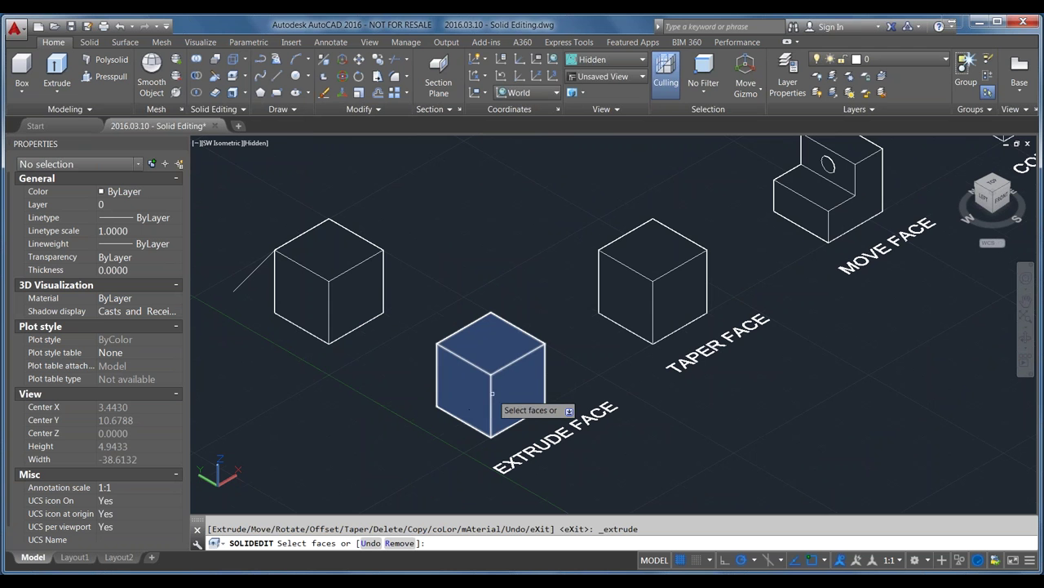
{"action": "left_click", "coordinate": [462, 394]}
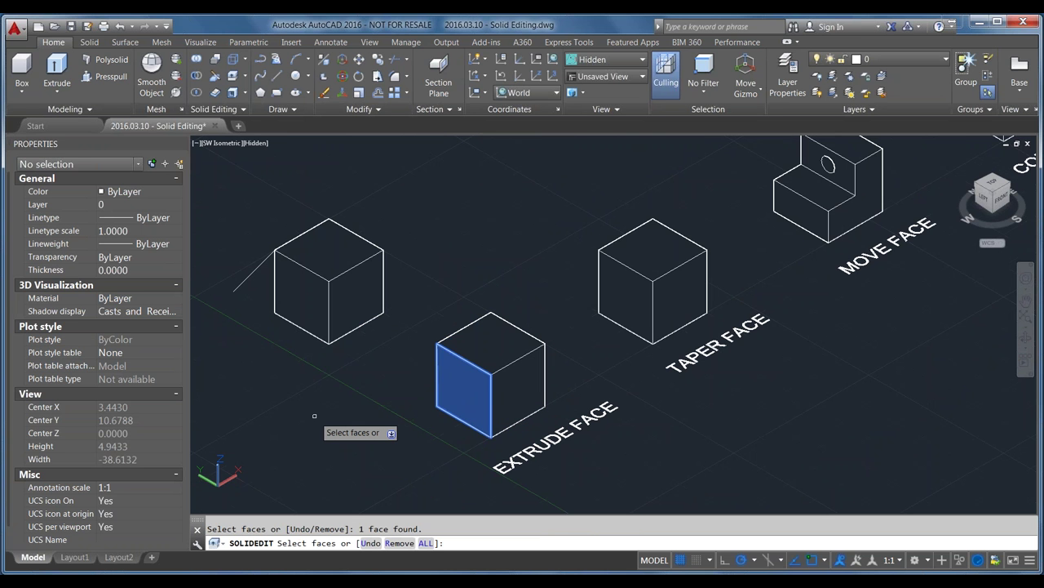
{"action": "key", "text": "Escape"}
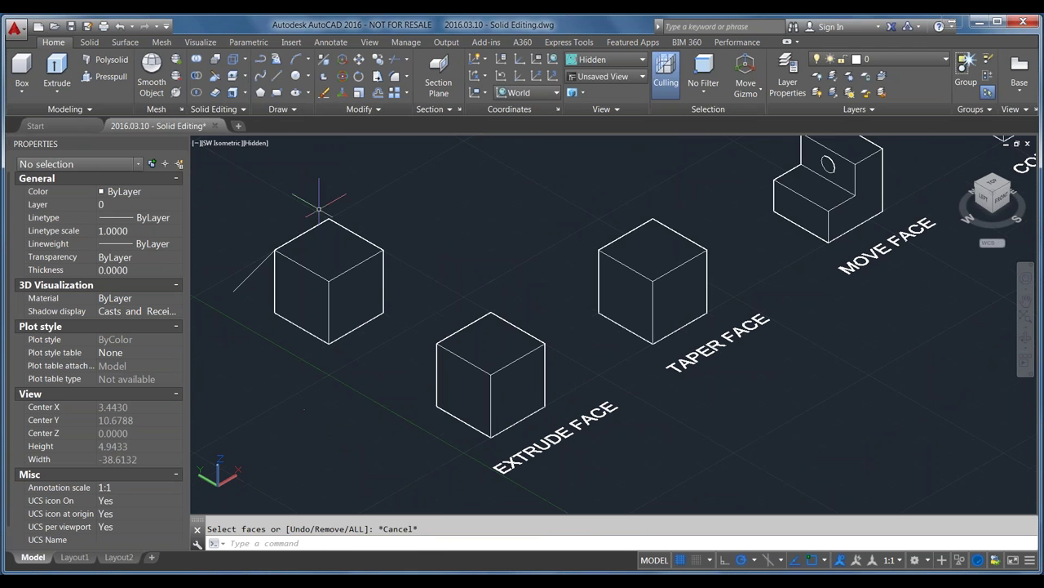
Try extruding the left face of the EXTRUDE FACE box by a height of 2 with a 0 taper angle, and undo it
{"action": "left_click", "coordinate": [232, 75]}
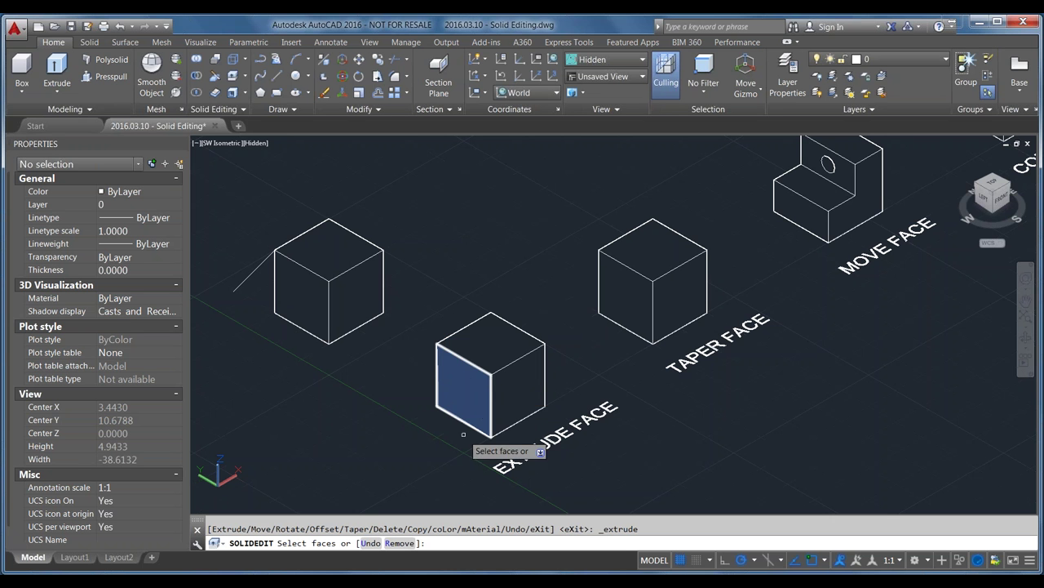
{"action": "left_click", "coordinate": [469, 380]}
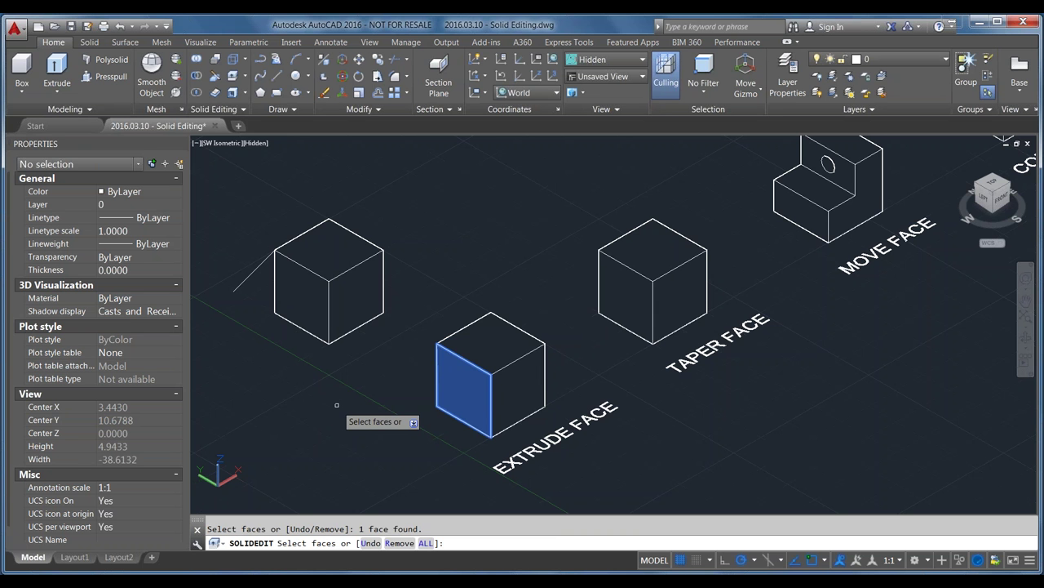
{"action": "key", "text": "Return"}
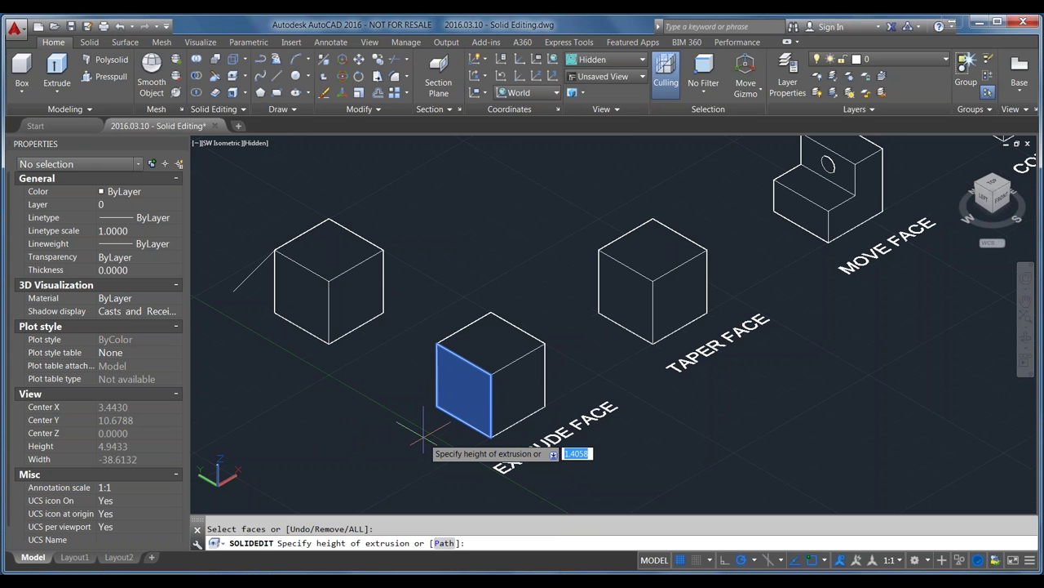
{"action": "type", "text": "2"}
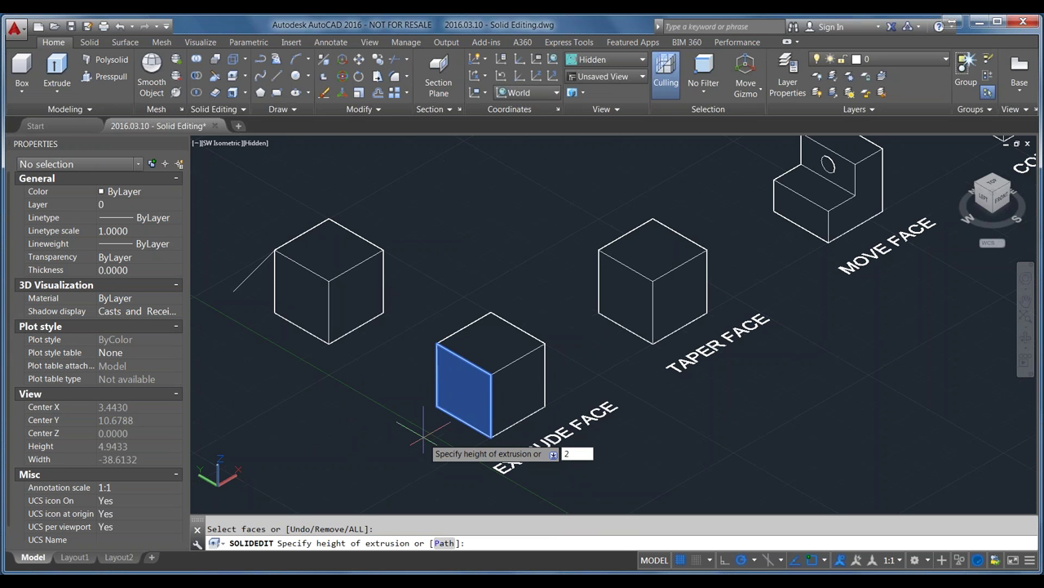
{"action": "key", "text": "Return"}
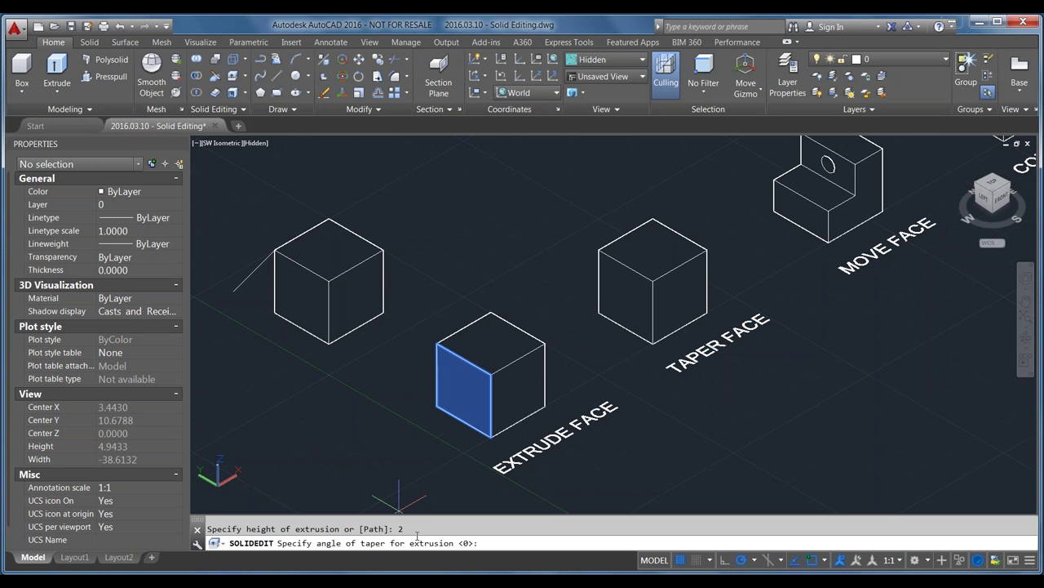
{"action": "key", "text": "Return"}
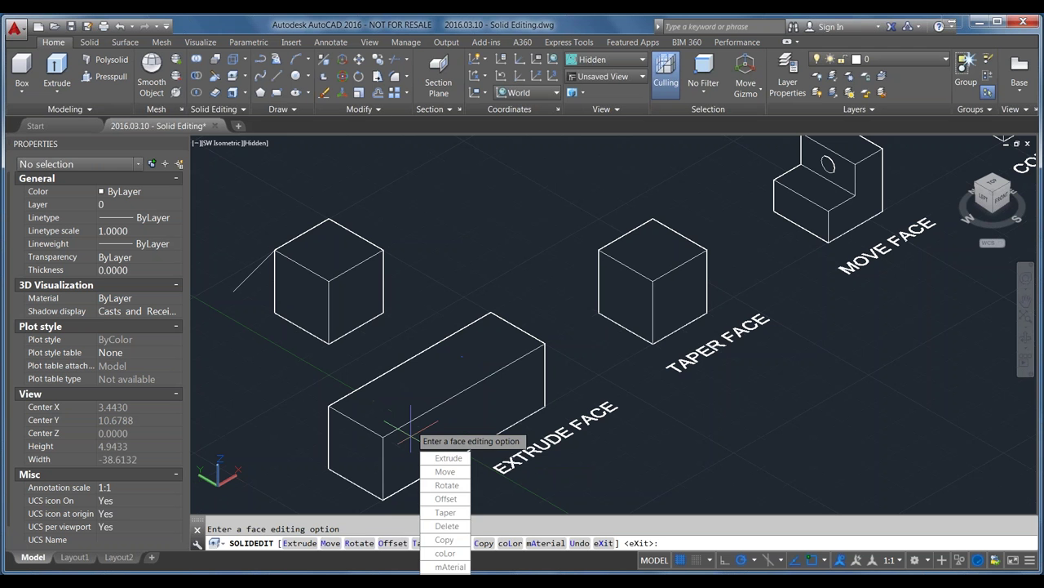
{"action": "key", "text": "Return"}
{"action": "key", "text": "Return"}
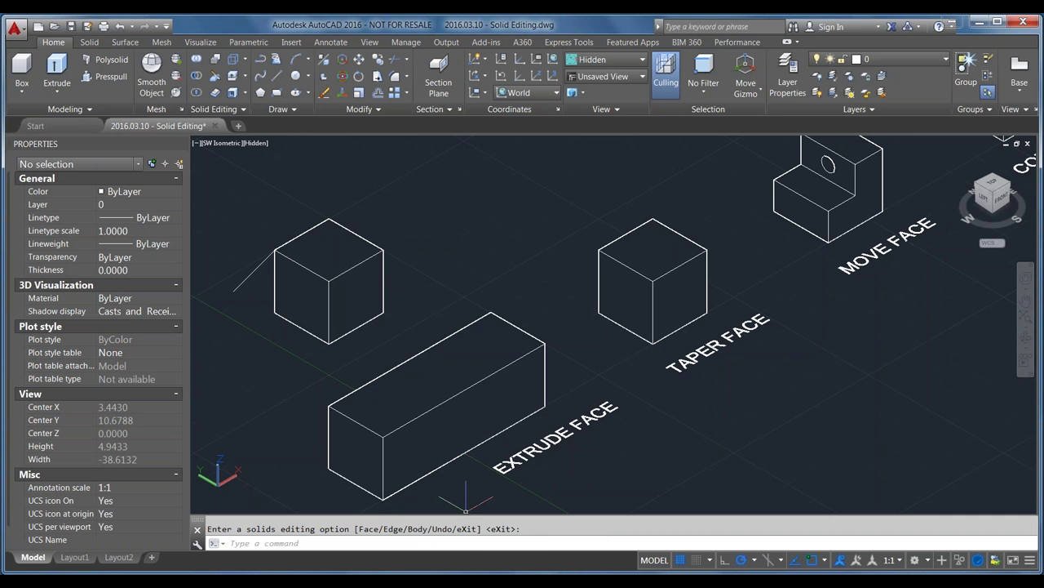
{"action": "key", "text": "ctrl+z"}
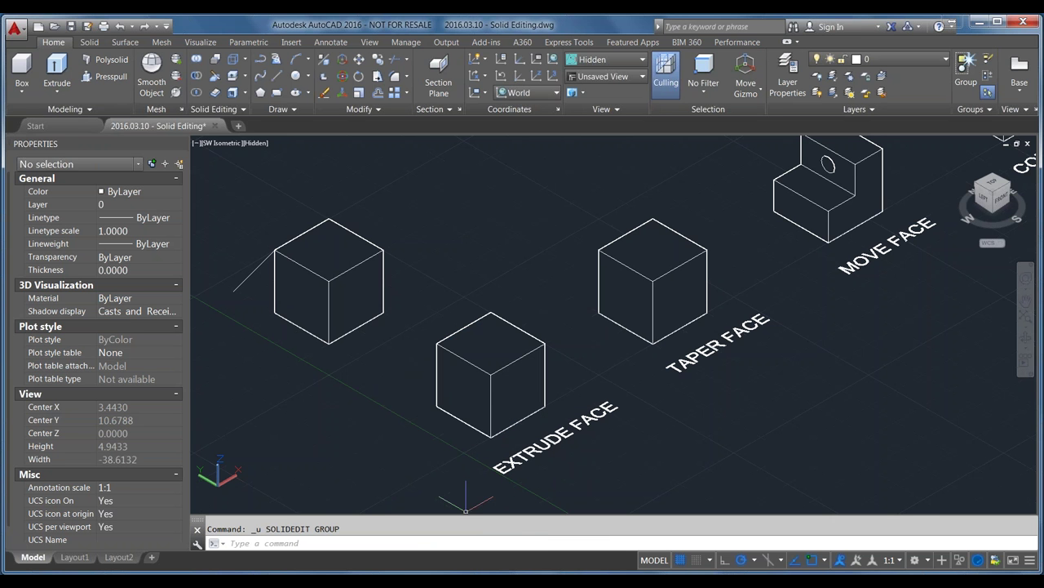
Extrude the left face of the EXTRUDE FACE box by a height of 2 with a 15-degree taper angle
{"action": "left_click", "coordinate": [232, 75]}
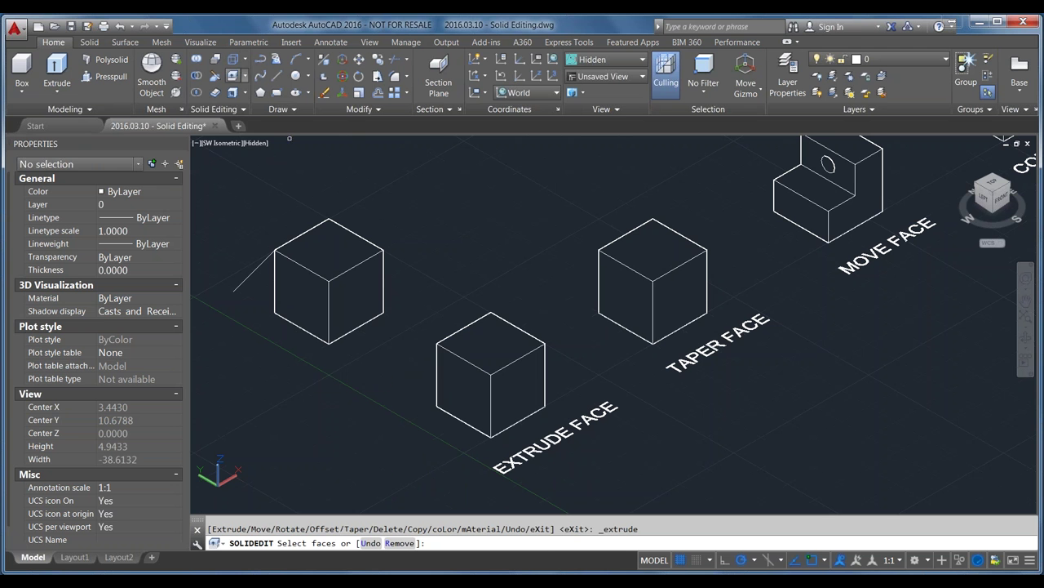
{"action": "left_click", "coordinate": [453, 380]}
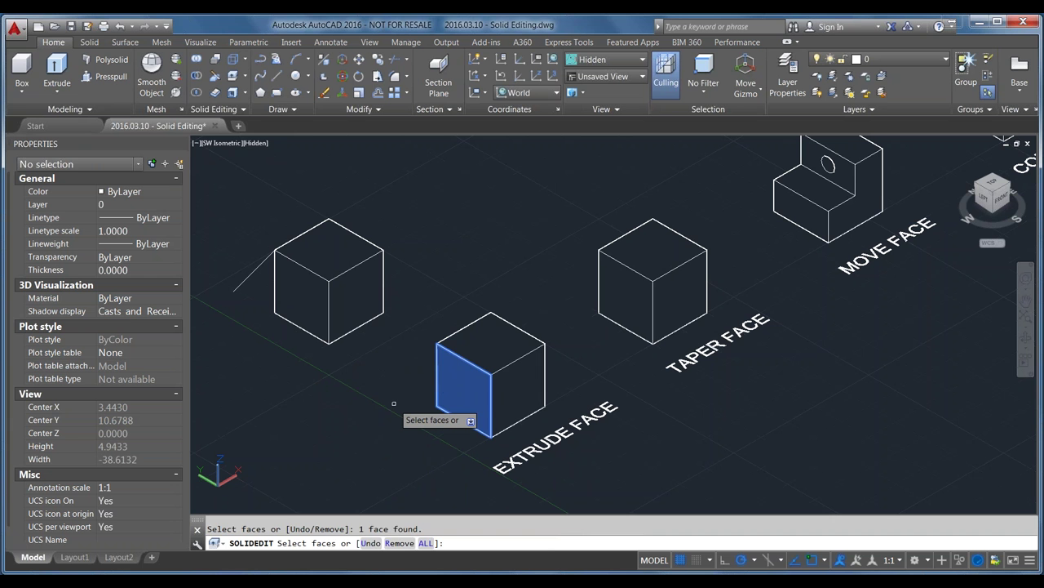
{"action": "key", "text": "Return"}
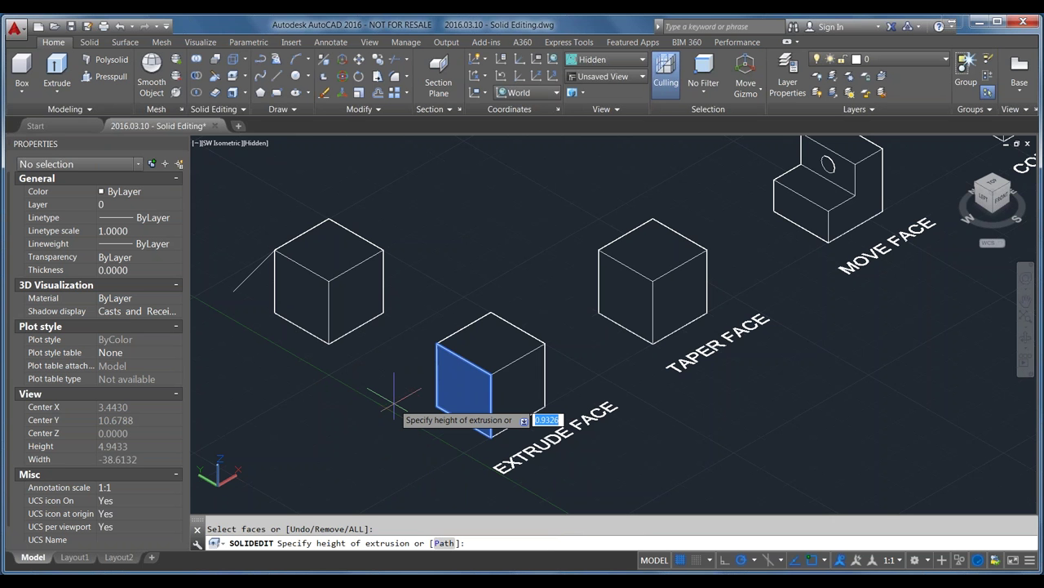
{"action": "type", "text": "2"}
{"action": "key", "text": "Return"}
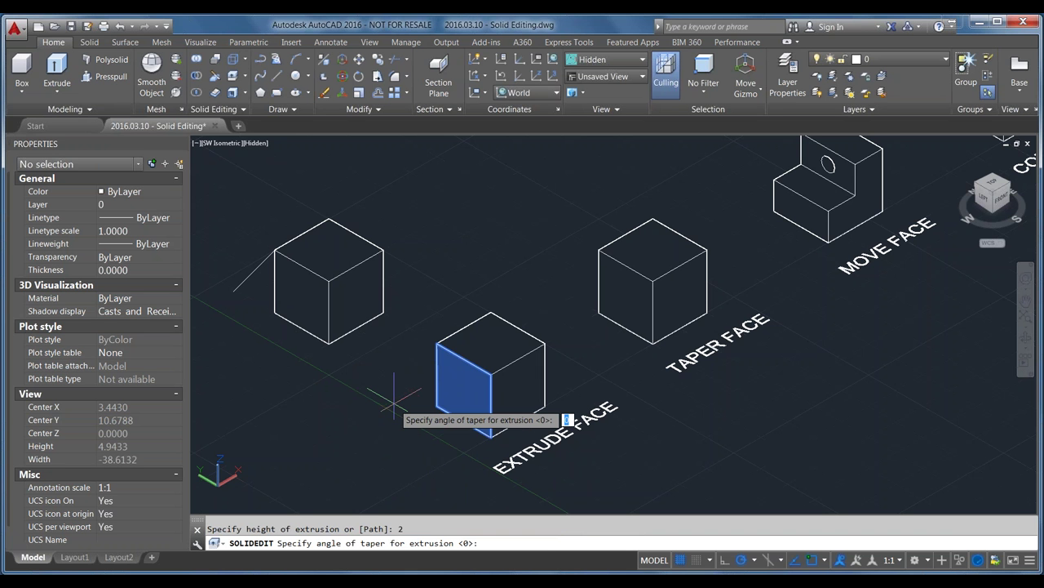
{"action": "type", "text": "15"}
{"action": "key", "text": "Return"}
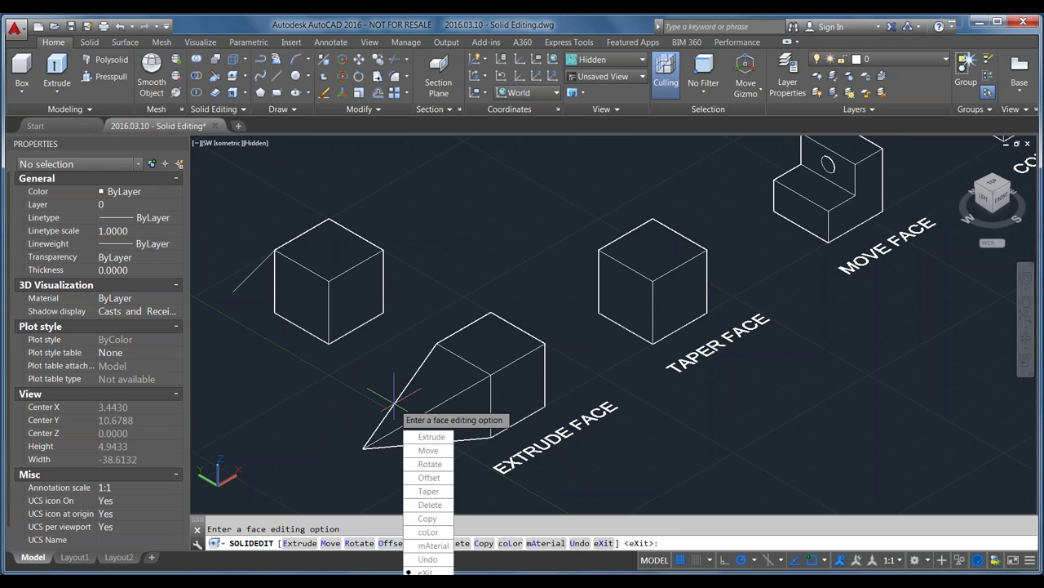
{"action": "key", "text": "Return"}
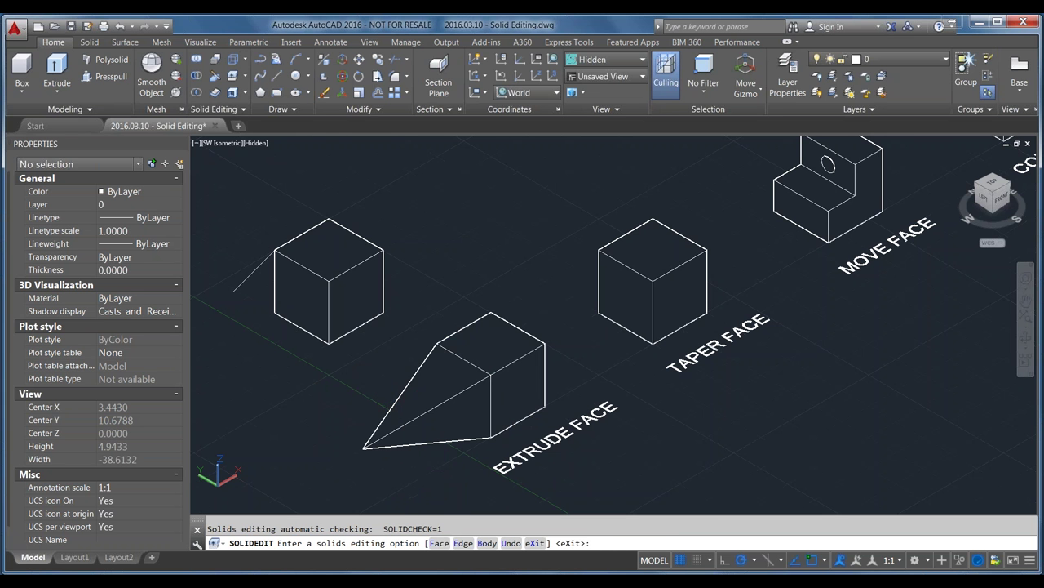
{"action": "key", "text": "Return"}
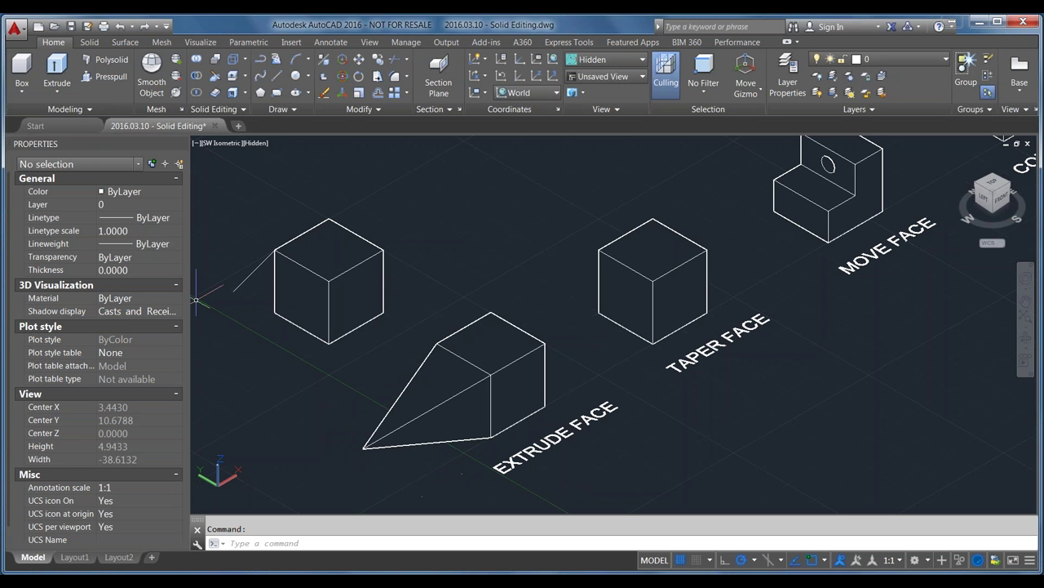
Extrude the left face of the unlabelled box behind the EXTRUDE FACE box along the angled line as its path
{"action": "left_click", "coordinate": [235, 77]}
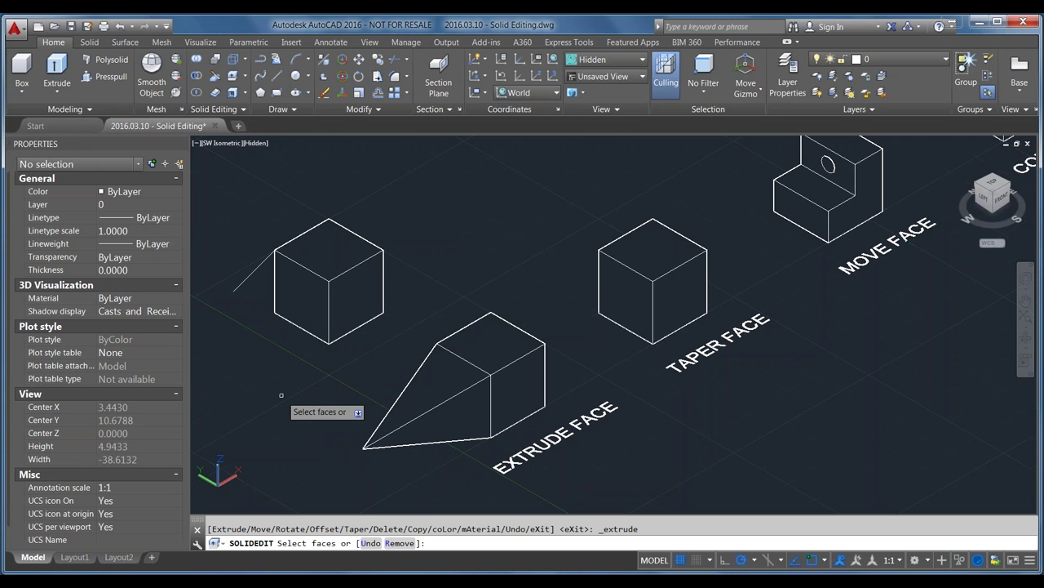
{"action": "left_click", "coordinate": [302, 284]}
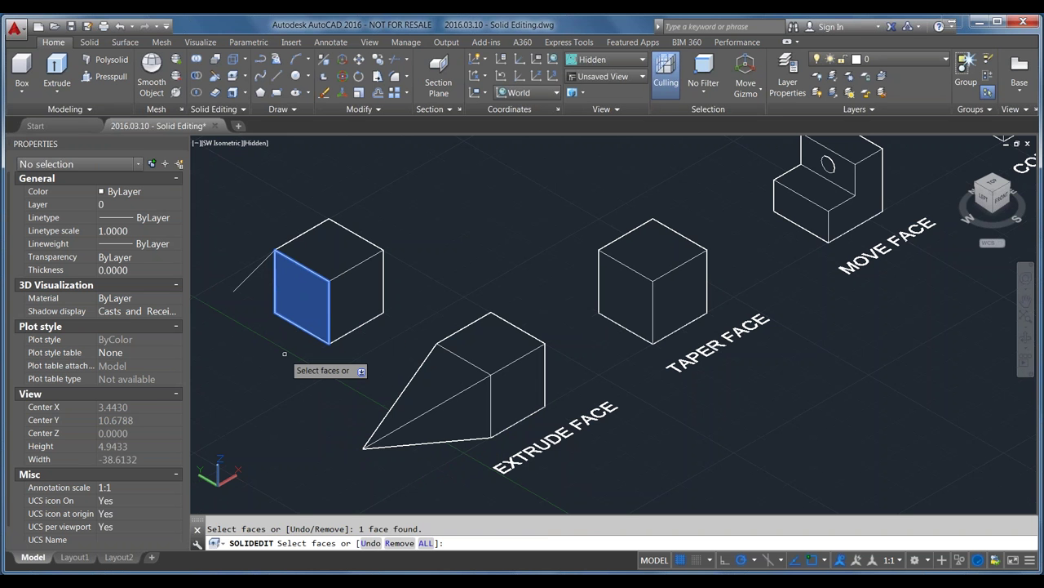
{"action": "key", "text": "Return"}
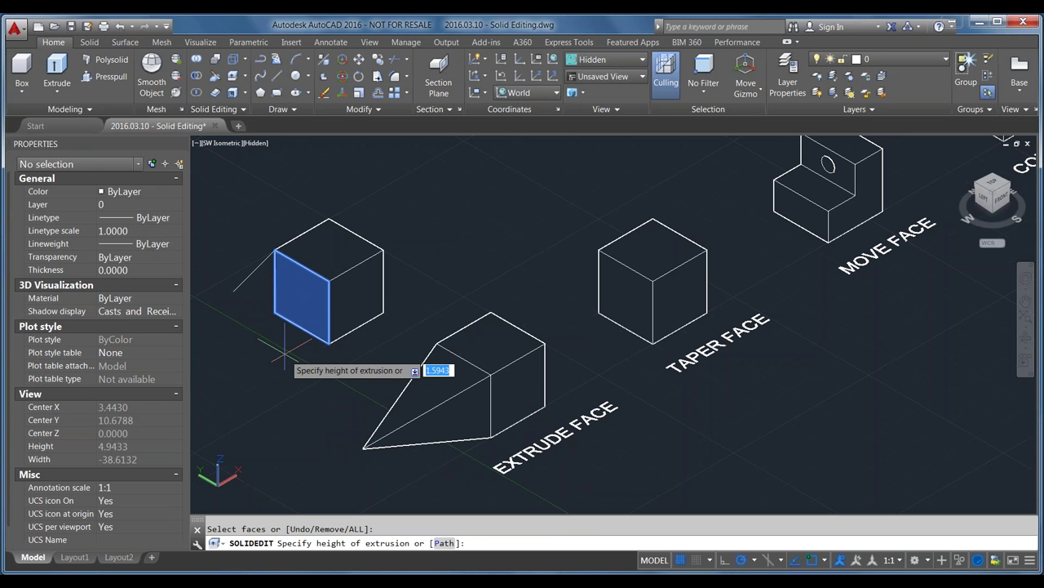
{"action": "left_click", "coordinate": [442, 543]}
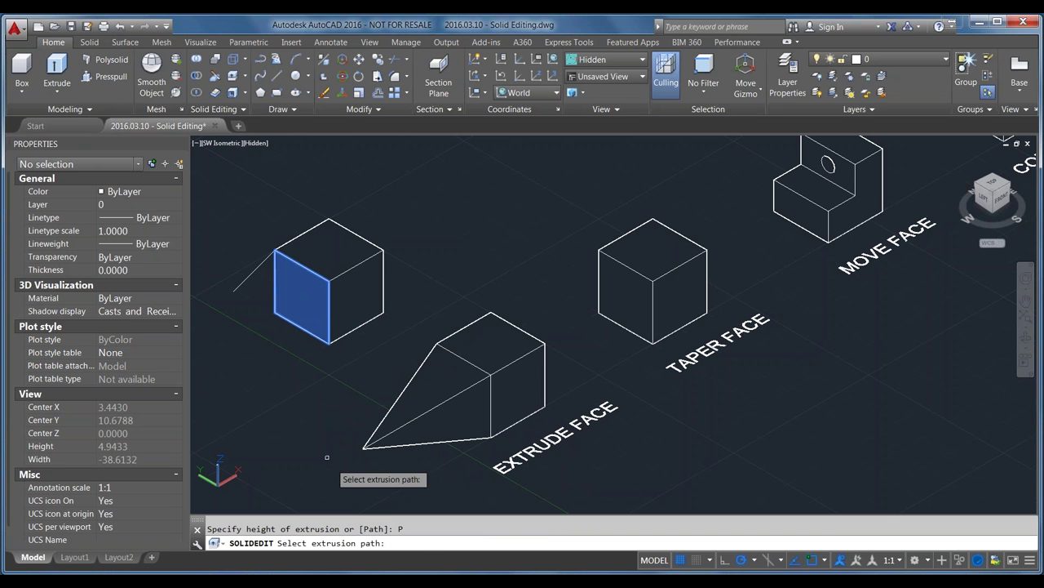
{"action": "left_click", "coordinate": [250, 276]}
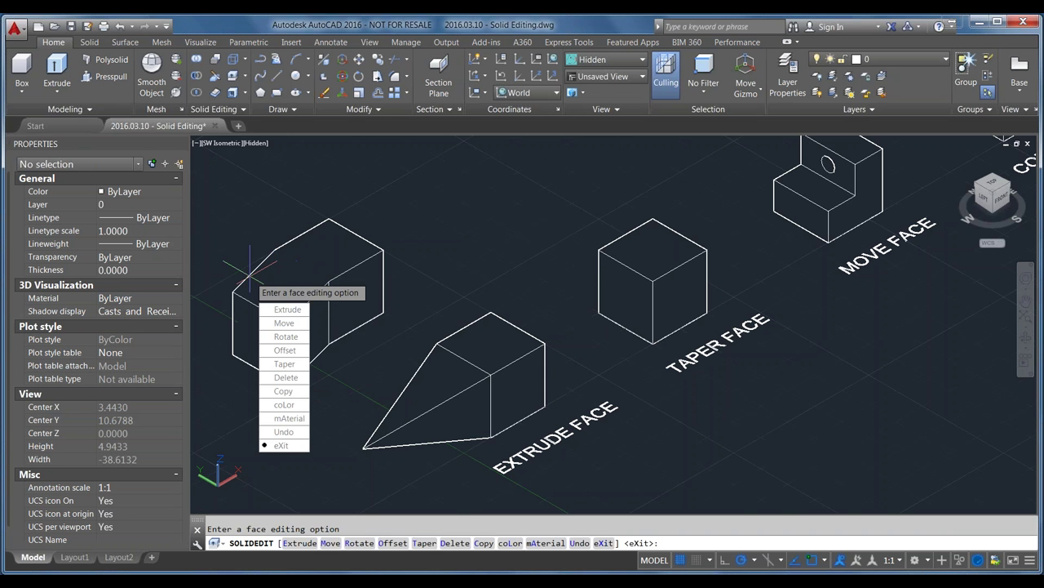
{"action": "key", "text": "Return"}
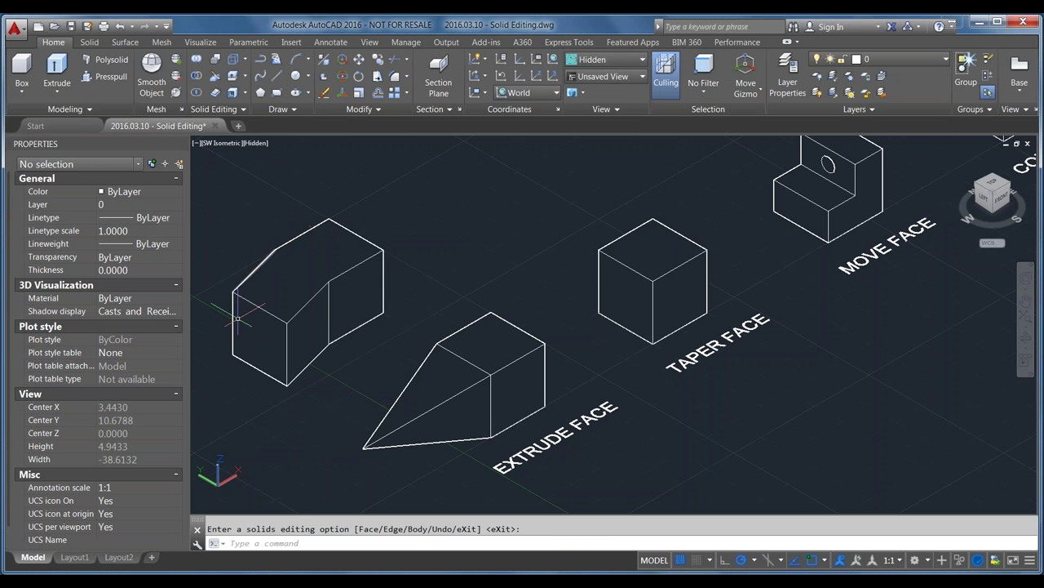
{"action": "middle_click_drag", "start_coordinate": [236, 233], "coordinate": [241, 233]}
{"action": "key", "text": "Escape"}
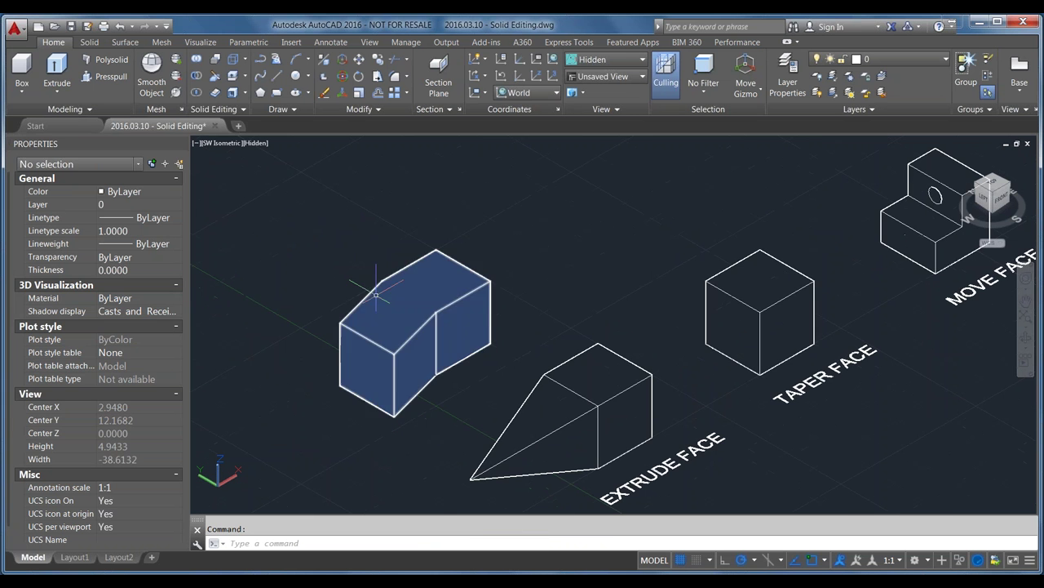
Start Taper Faces and choose the left face of the TAPER FACE box as the face to taper
{"action": "scroll", "coordinate": [388, 273], "scroll_direction": "up", "scroll_amount": 5}
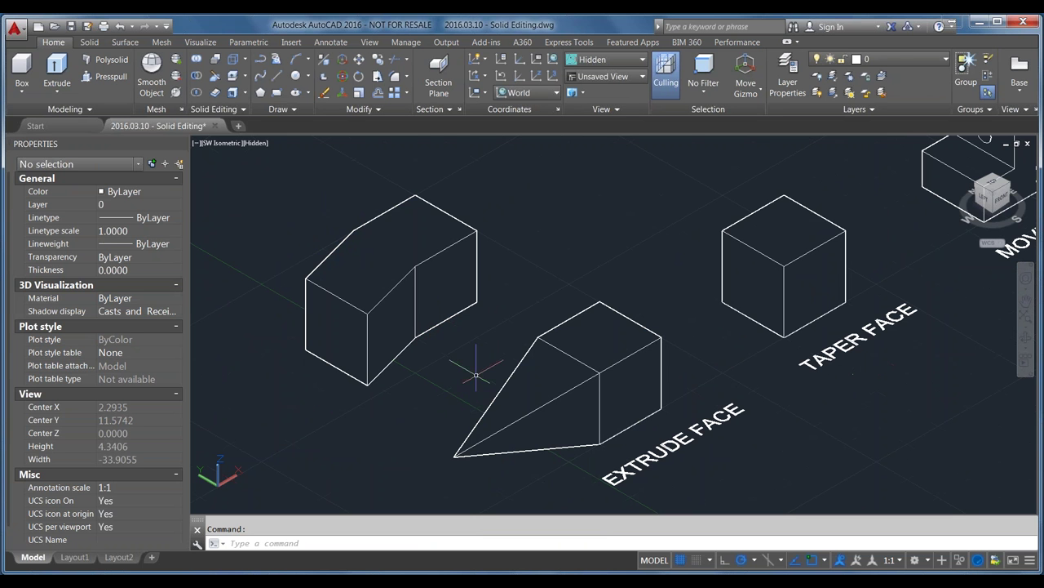
{"action": "middle_click_drag", "start_coordinate": [862, 389], "coordinate": [549, 444]}
{"action": "scroll", "coordinate": [473, 334], "scroll_direction": "up", "scroll_amount": 2}
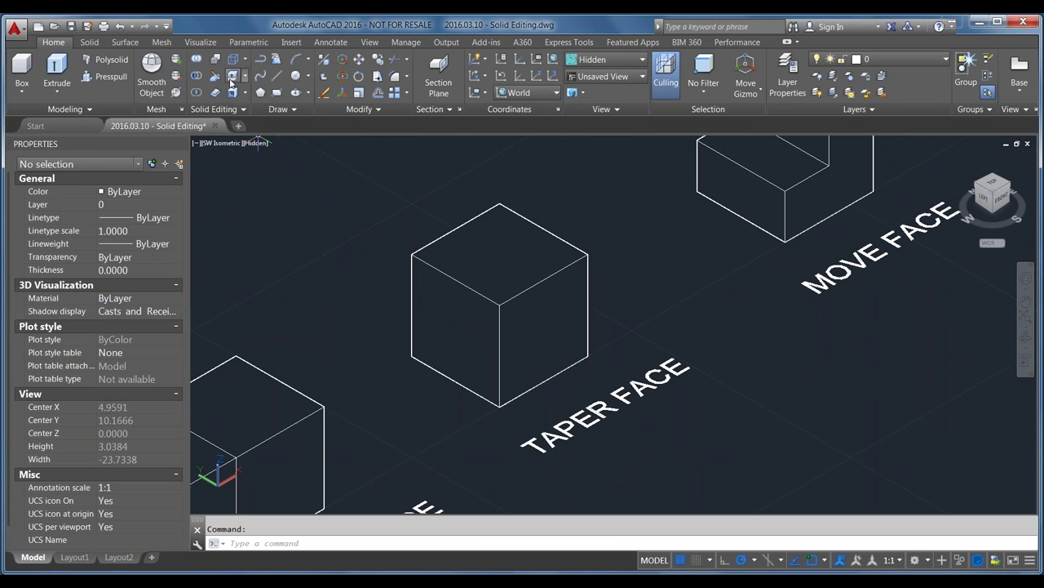
{"action": "left_click", "coordinate": [243, 79]}
{"action": "left_click", "coordinate": [262, 128]}
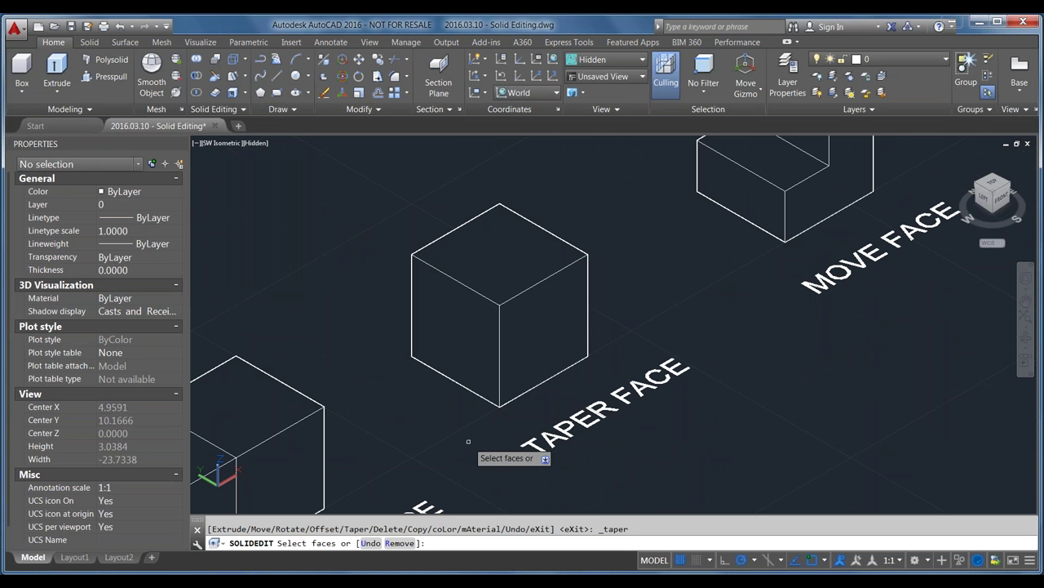
{"action": "left_click", "coordinate": [447, 324]}
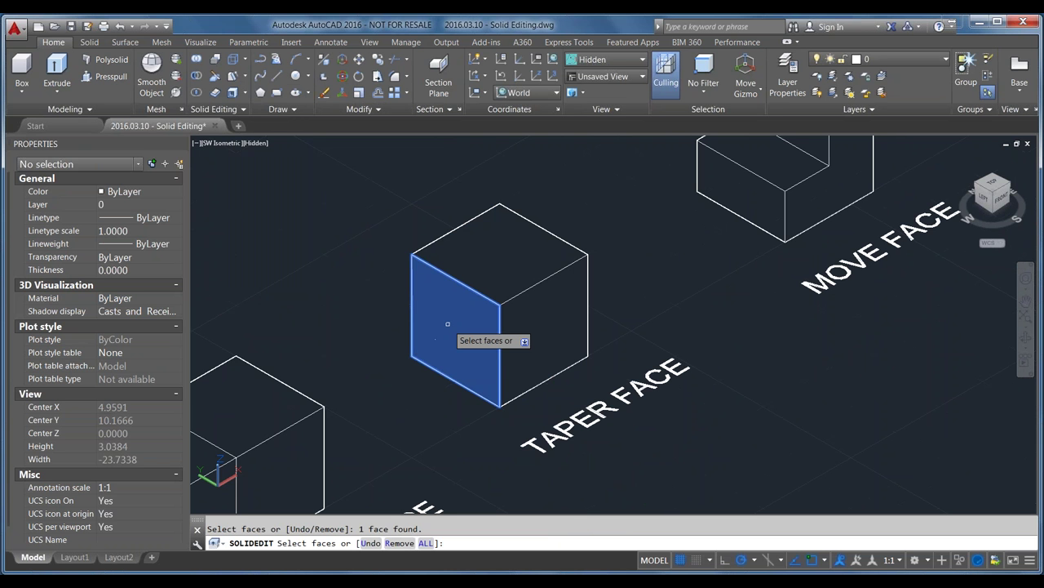
{"action": "key", "text": "Return"}
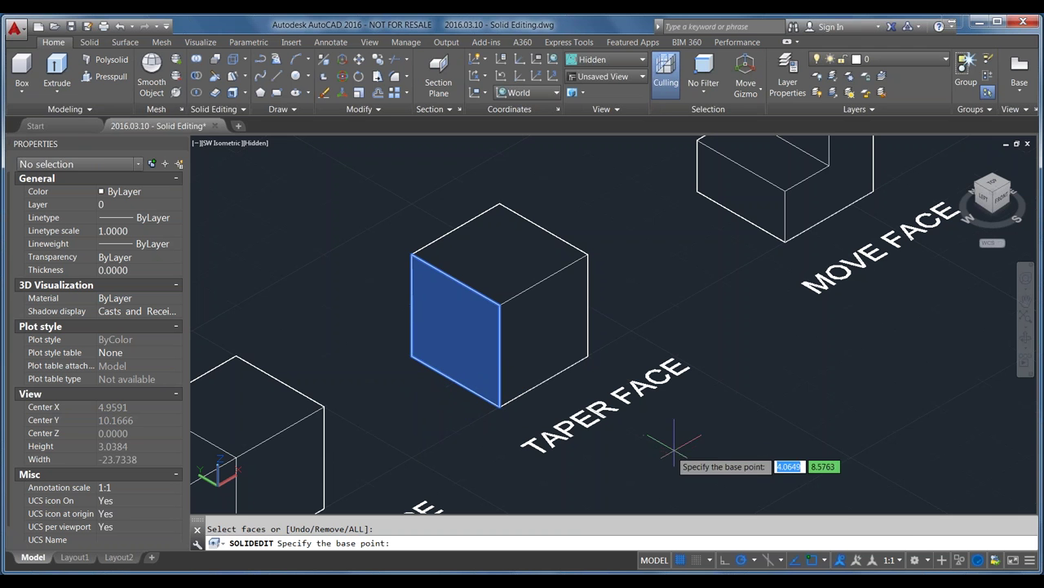
Show the 3D Object Snap control and enable it, and set the taper base point at the midpoint of the selected face's lower edge
{"action": "left_click", "coordinate": [1033, 563]}
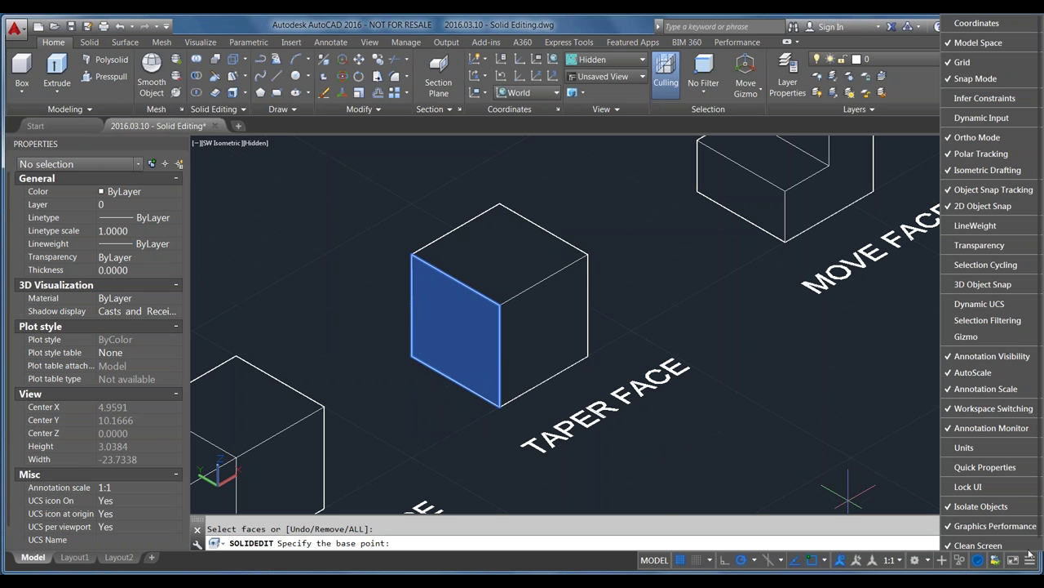
{"action": "left_click", "coordinate": [983, 284]}
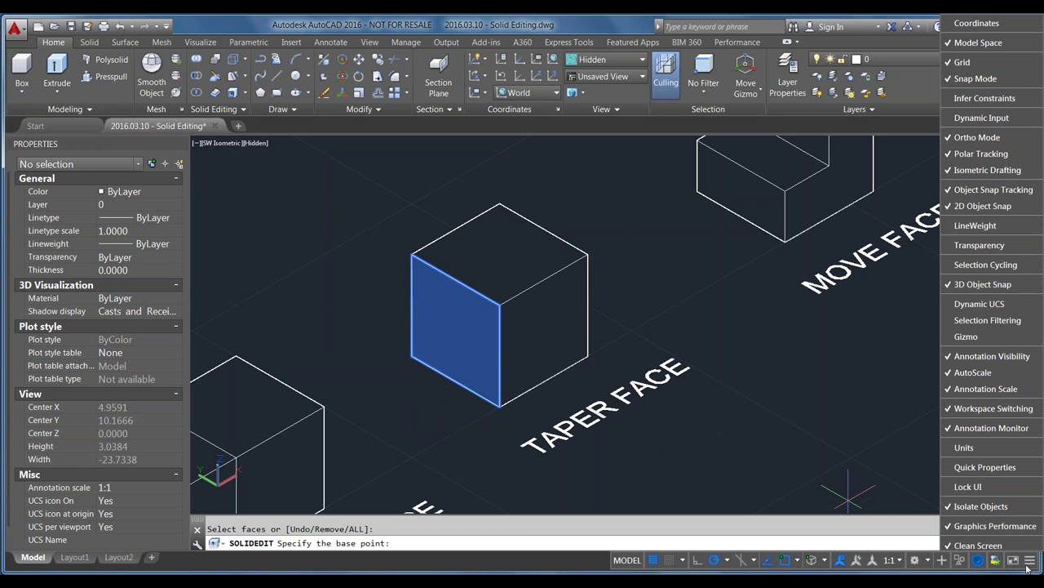
{"action": "key", "text": "Escape"}
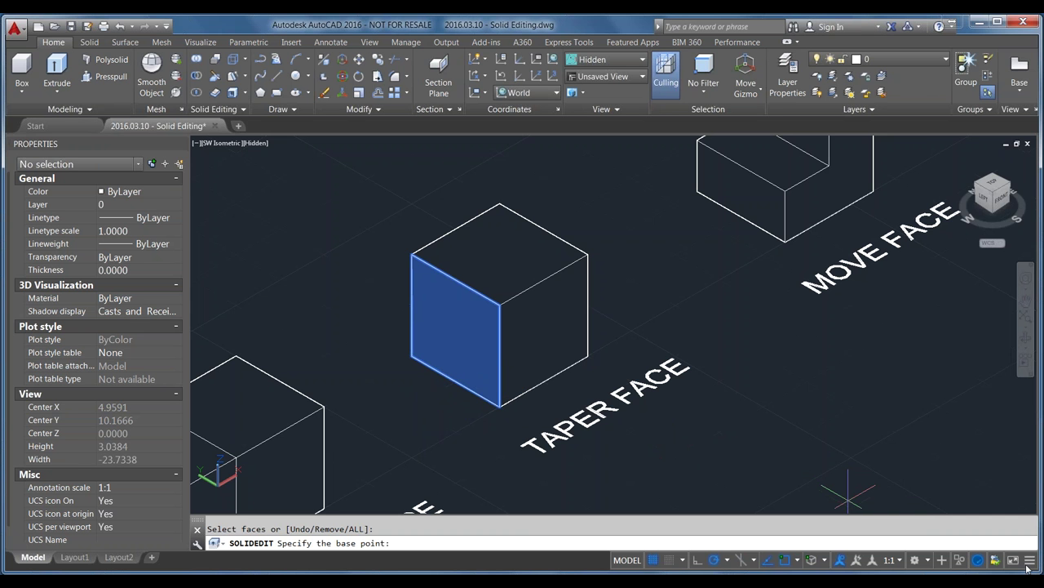
{"action": "left_click", "coordinate": [815, 560]}
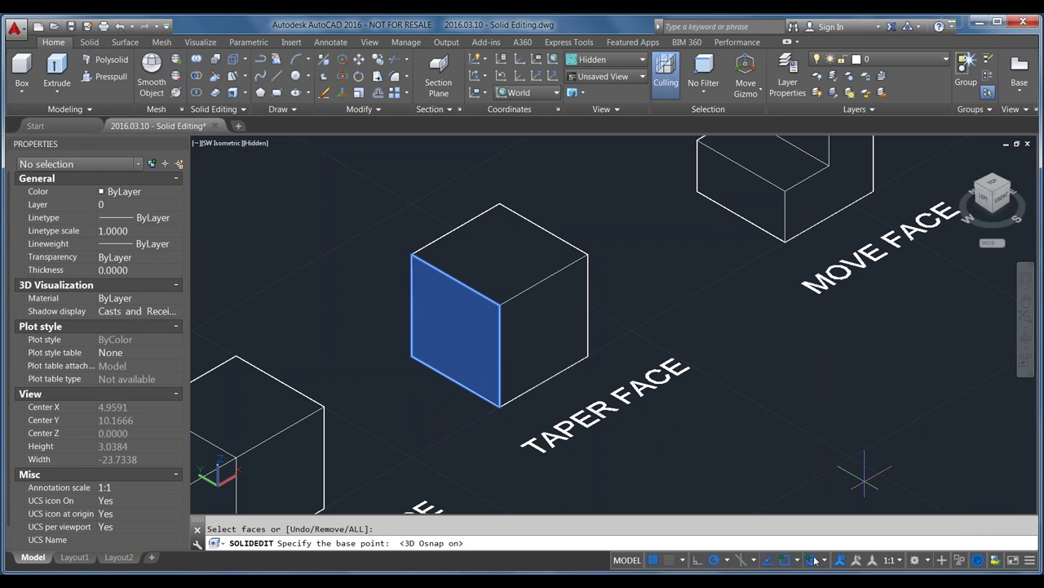
{"action": "left_click", "coordinate": [825, 560]}
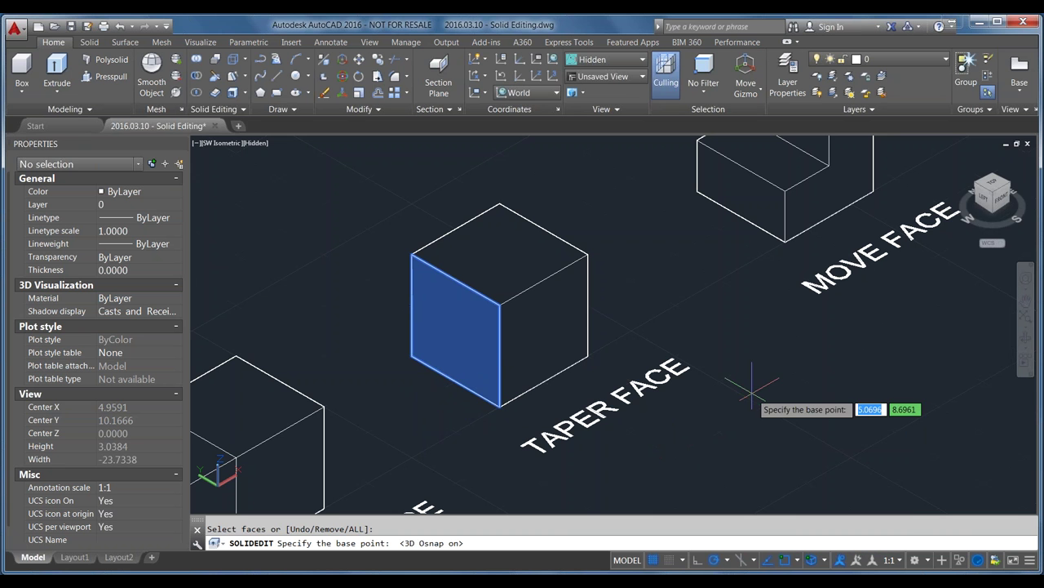
{"action": "left_click", "coordinate": [455, 380]}
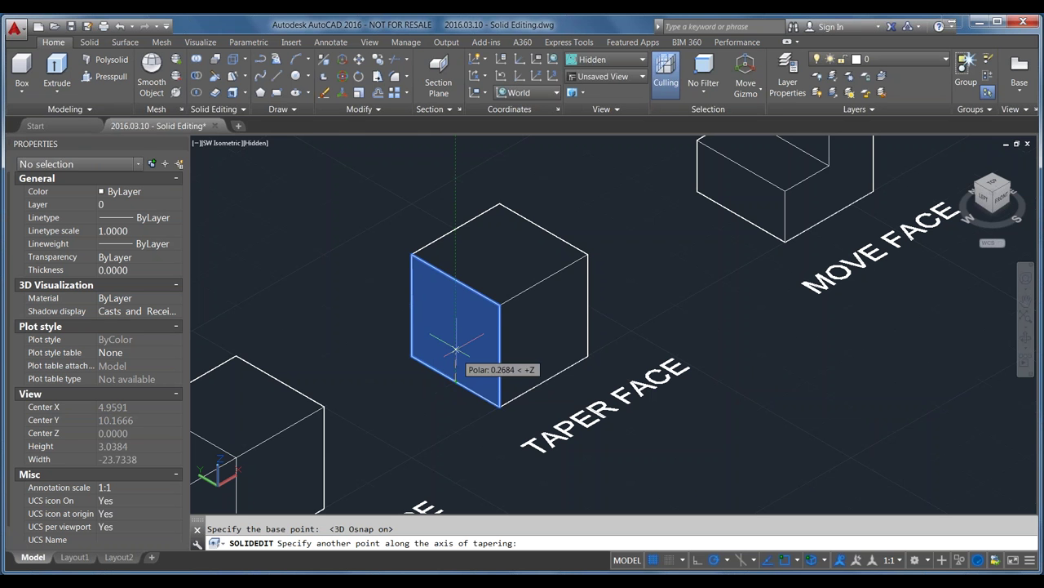
Taper the selected face of the TAPER FACE cube by 15 degrees, with the axis ending at the face's top edge midpoint
{"action": "left_click", "coordinate": [455, 279]}
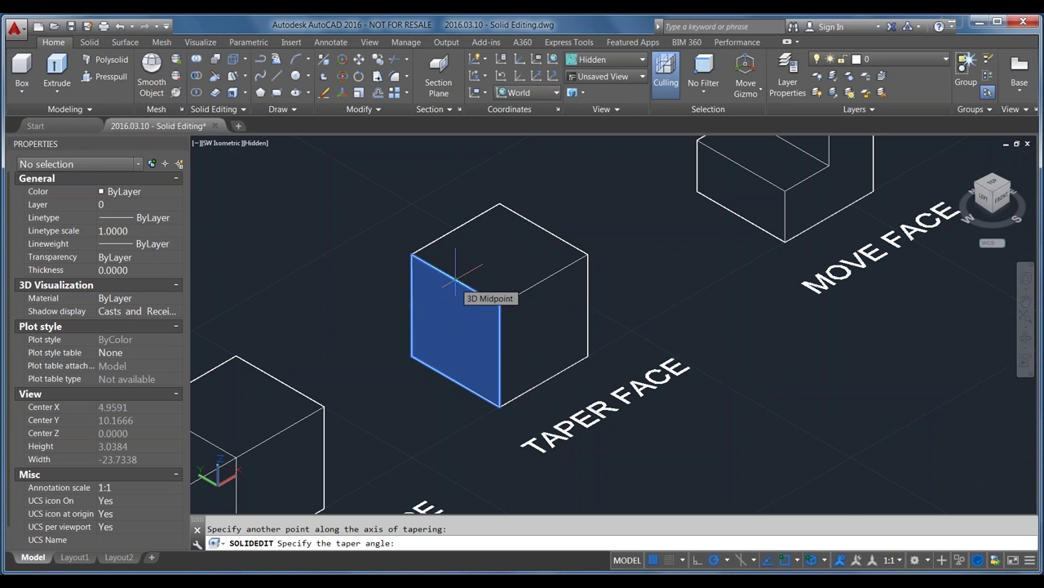
{"action": "type", "text": "15"}
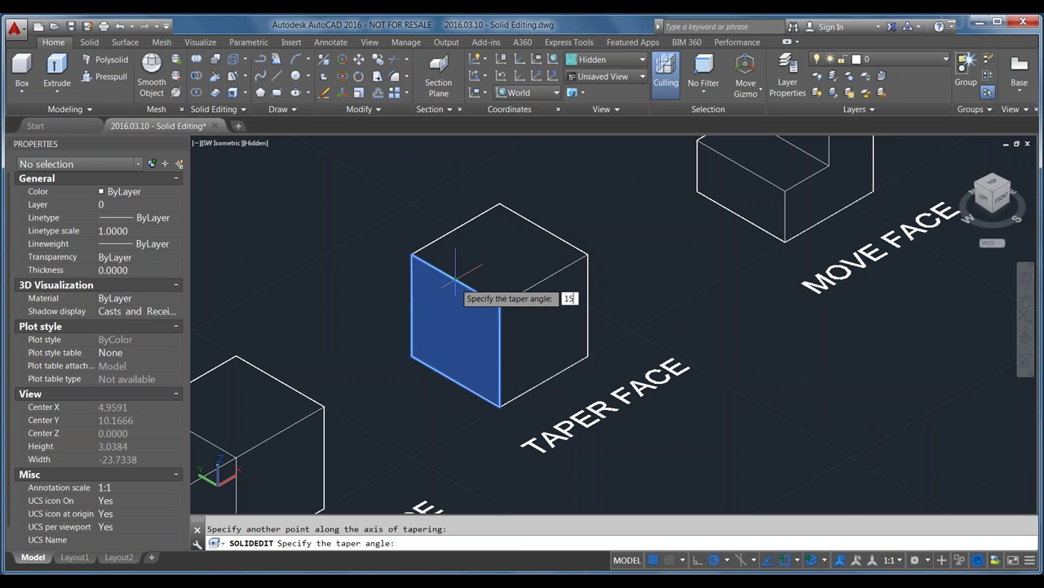
{"action": "key", "text": "Return"}
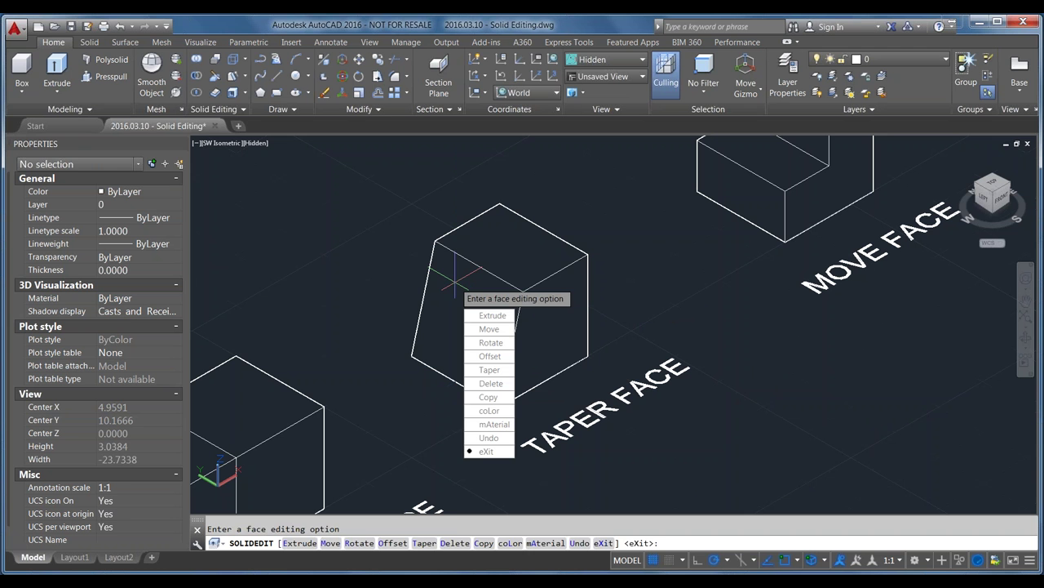
{"action": "key", "text": "Return"}
{"action": "key", "text": "Return"}
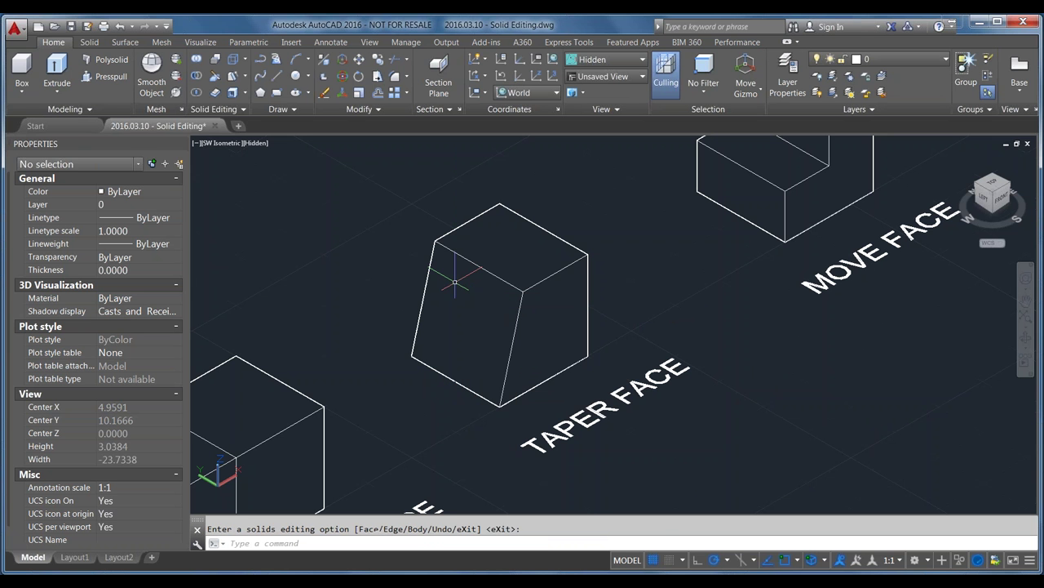
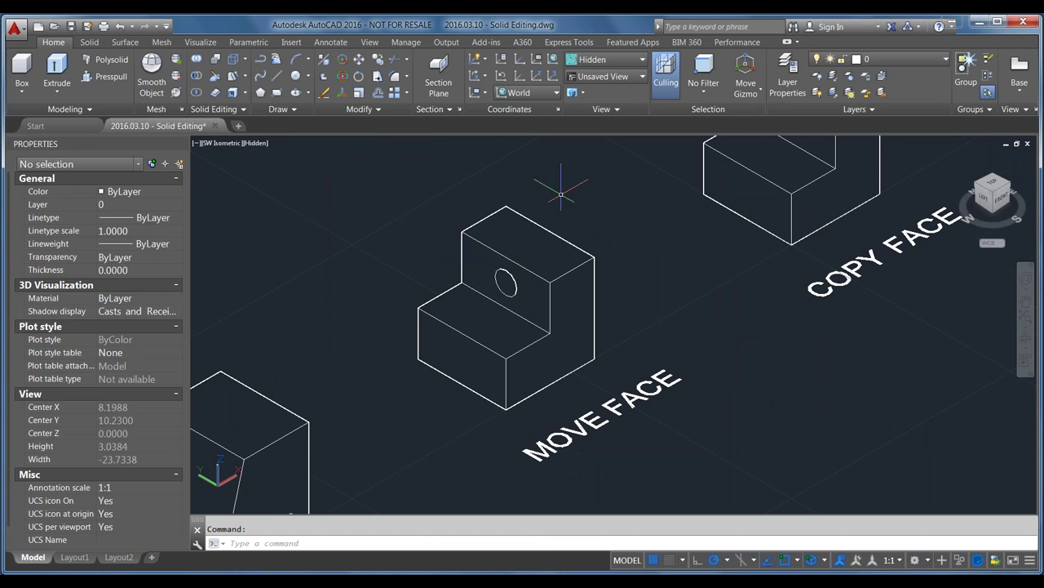
Move the lower front face of the MOVE FACE stepped block 1 unit outward along the X axis, lengthening its lower step
{"action": "middle_click_drag", "start_coordinate": [659, 306], "coordinate": [737, 322]}
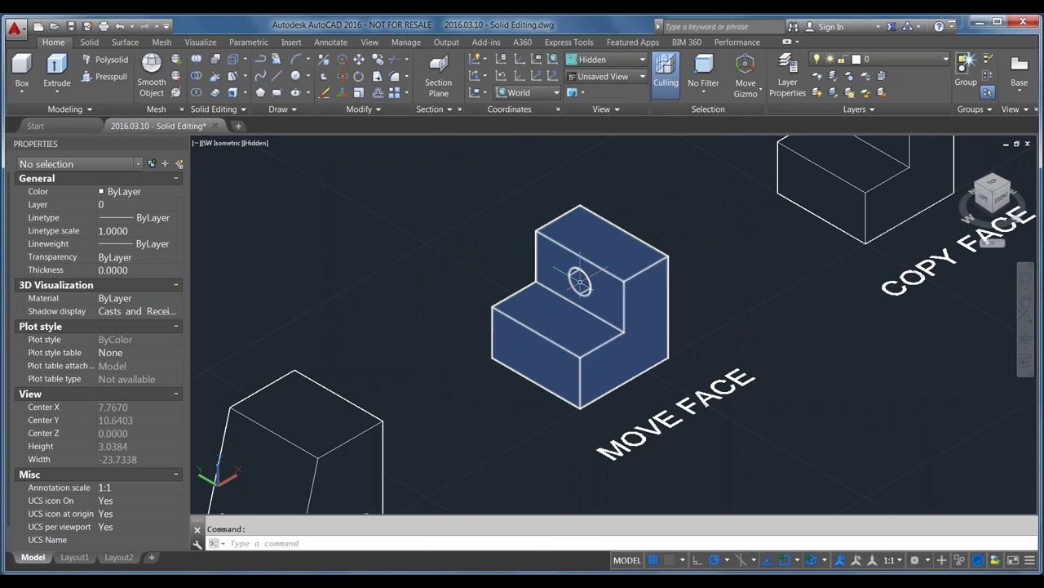
{"action": "middle_click_drag", "start_coordinate": [489, 415], "coordinate": [532, 387], "text": "shift"}
{"action": "scroll", "coordinate": [503, 421], "scroll_direction": "up", "scroll_amount": 5}
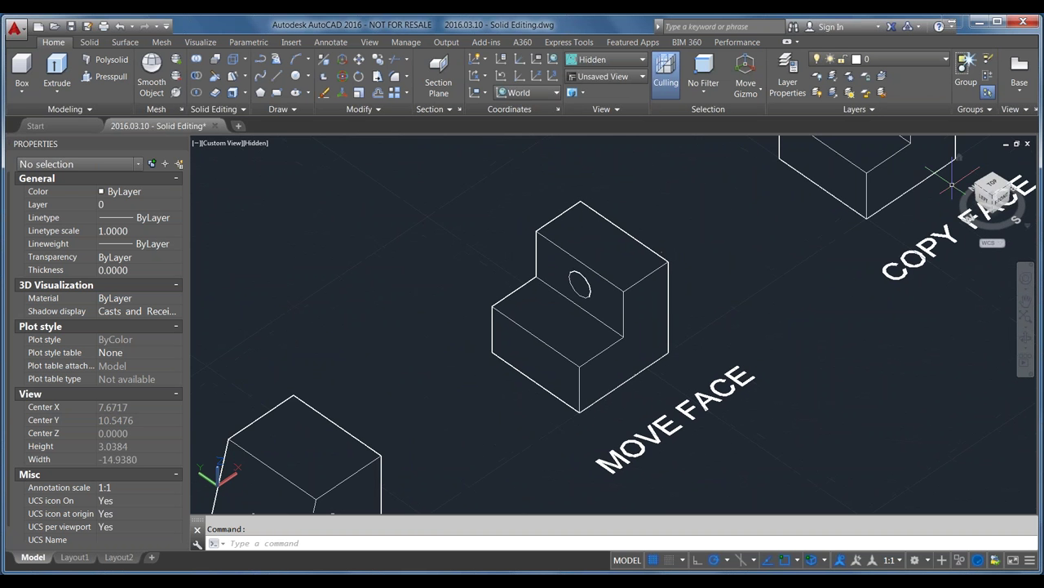
{"action": "left_click", "coordinate": [993, 197]}
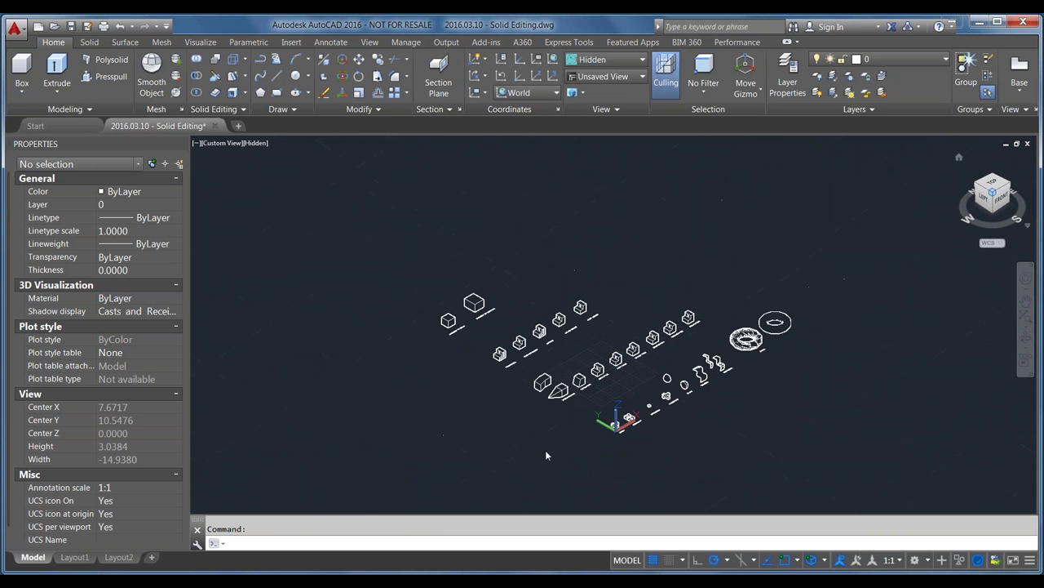
{"action": "scroll", "coordinate": [626, 322], "scroll_direction": "up", "scroll_amount": 8}
{"action": "middle_click_drag", "start_coordinate": [657, 369], "coordinate": [657, 370], "text": "shift"}
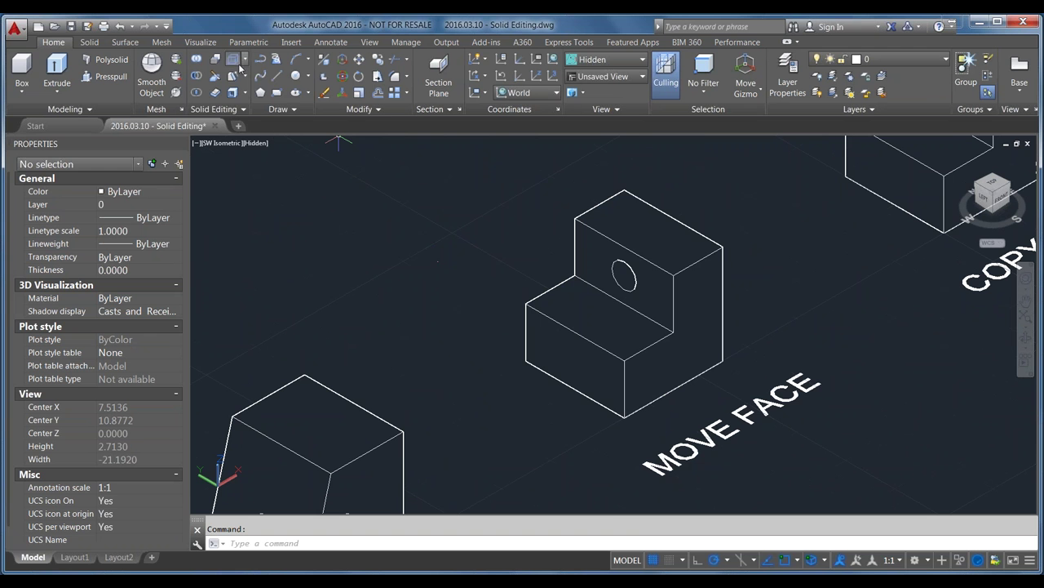
{"action": "left_click", "coordinate": [245, 77]}
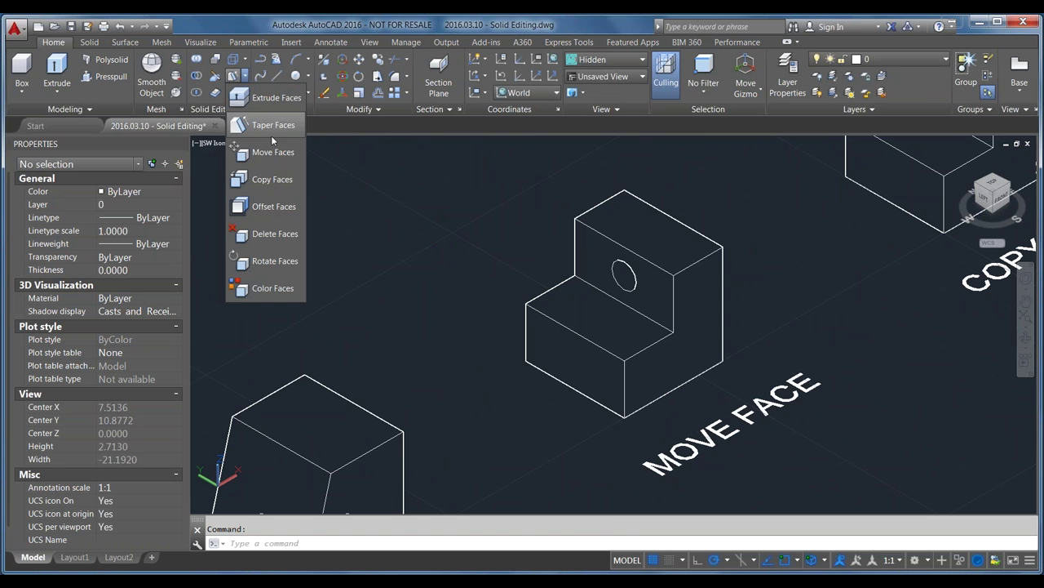
{"action": "left_click", "coordinate": [270, 136]}
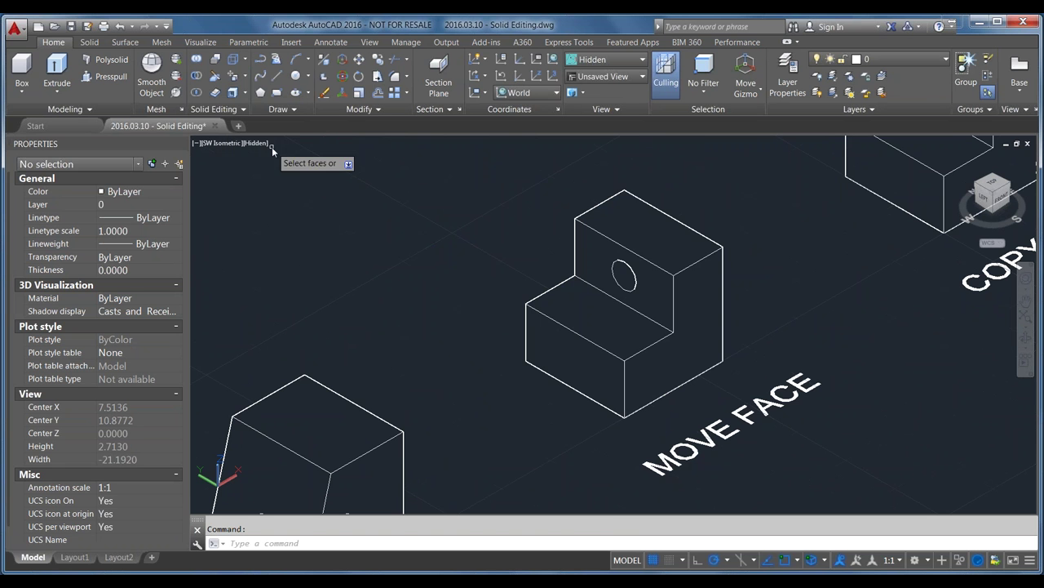
{"action": "left_click", "coordinate": [574, 367]}
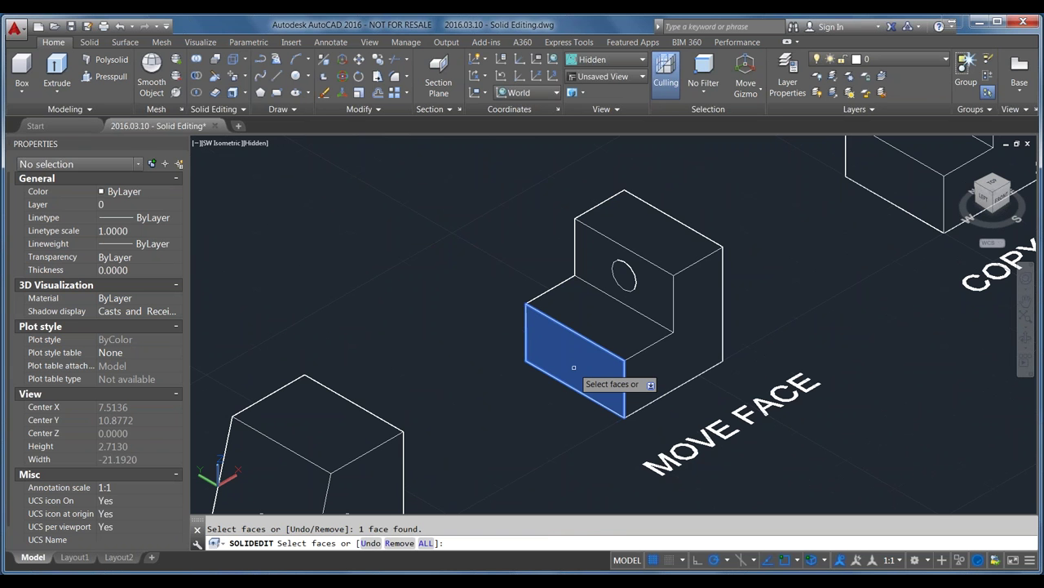
{"action": "key", "text": "Return"}
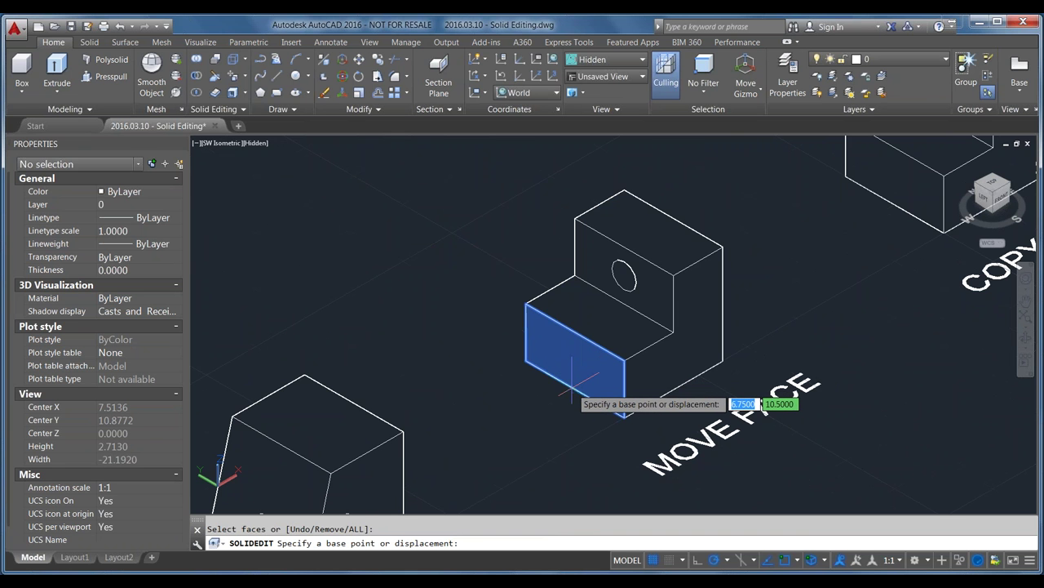
{"action": "left_click", "coordinate": [571, 381]}
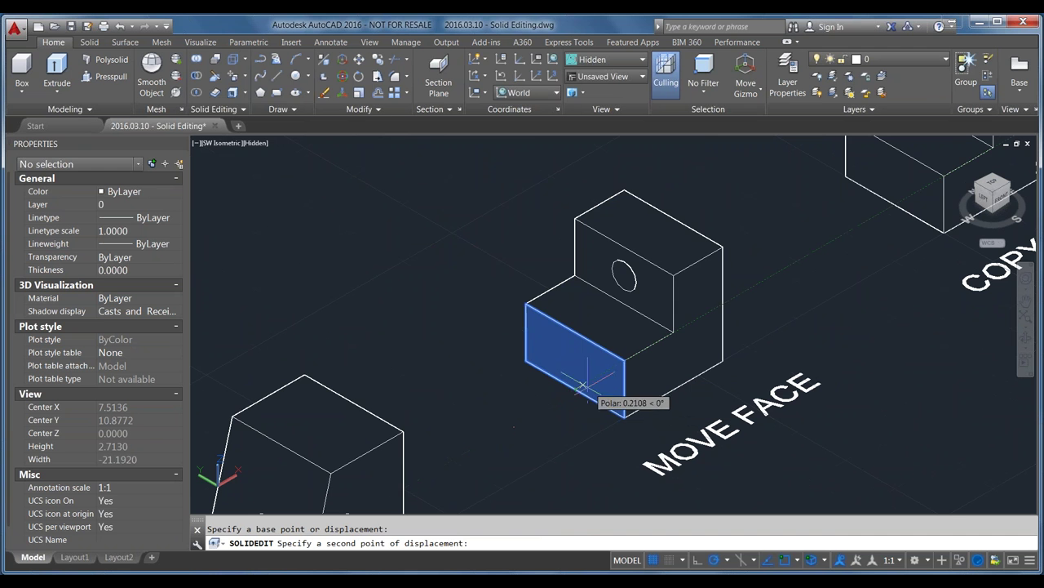
{"action": "type", "text": "1"}
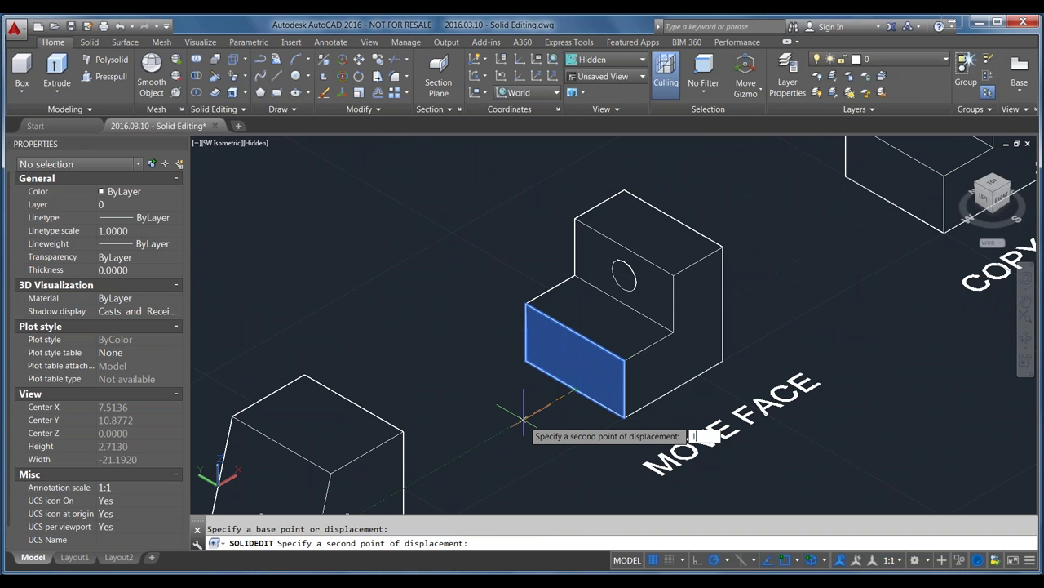
{"action": "key", "text": "Return"}
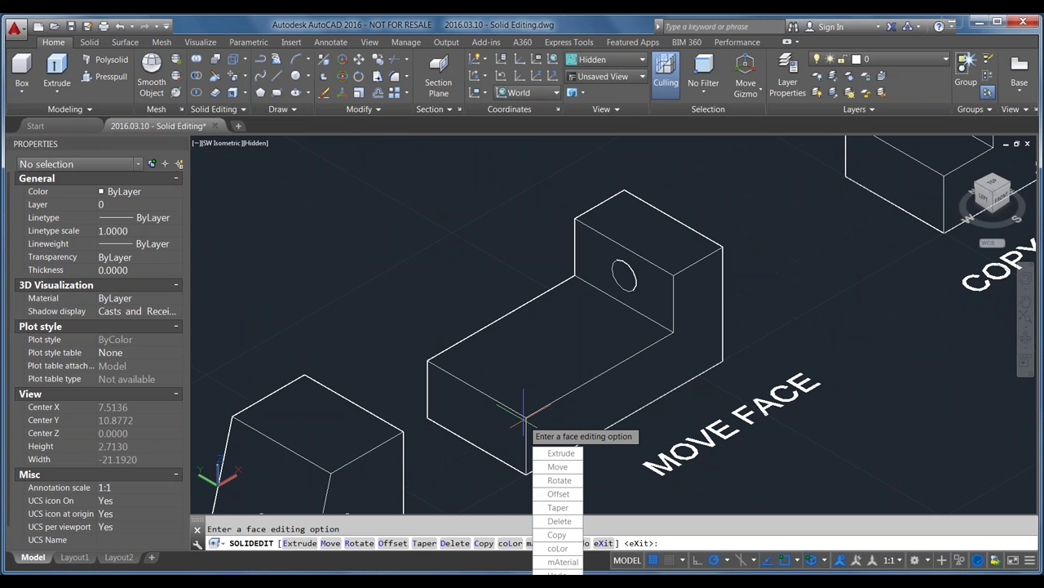
{"action": "key", "text": "Return"}
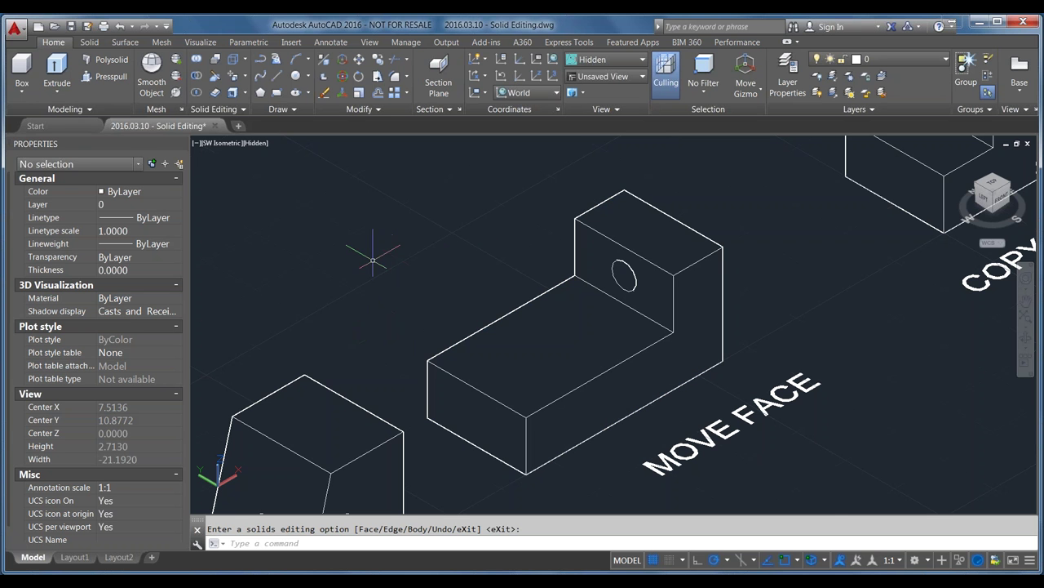
{"action": "left_click", "coordinate": [23, 95]}
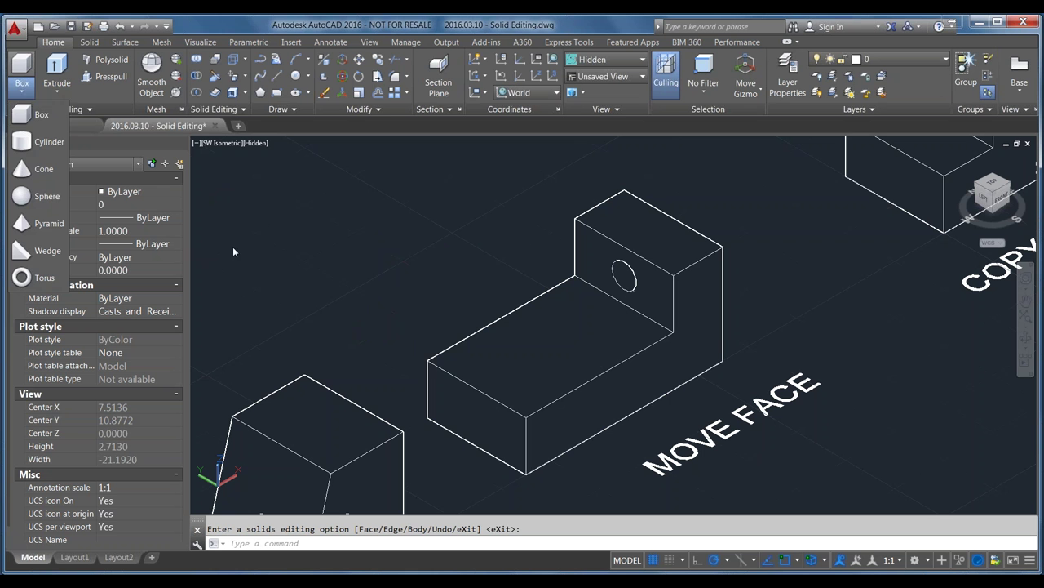
{"action": "left_click", "coordinate": [369, 268]}
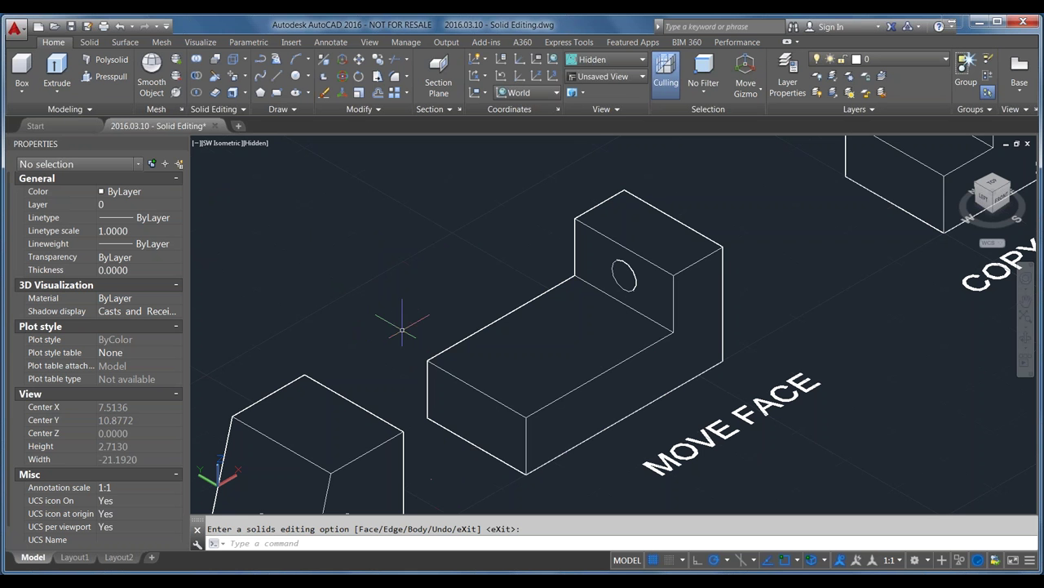
Copy the upper vertical face of the COPY FACE stepped block together with its hole surface, placing the copy in front of the block
{"action": "scroll", "coordinate": [404, 326], "scroll_direction": "down", "scroll_amount": 2}
{"action": "scroll", "coordinate": [493, 408], "scroll_direction": "down", "scroll_amount": 3}
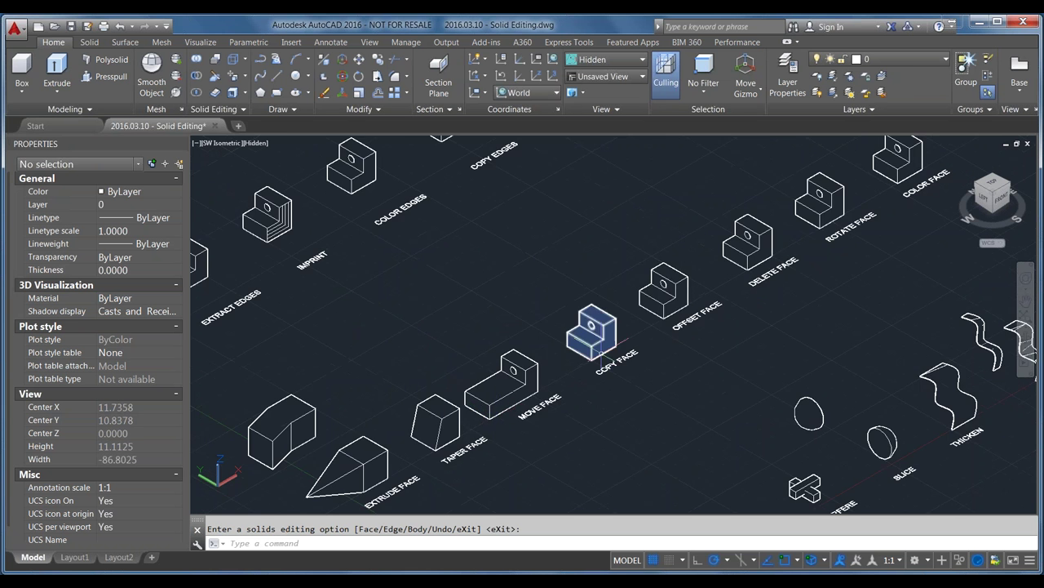
{"action": "scroll", "coordinate": [602, 333], "scroll_direction": "up", "scroll_amount": 2}
{"action": "scroll", "coordinate": [602, 333], "scroll_direction": "up", "scroll_amount": 3}
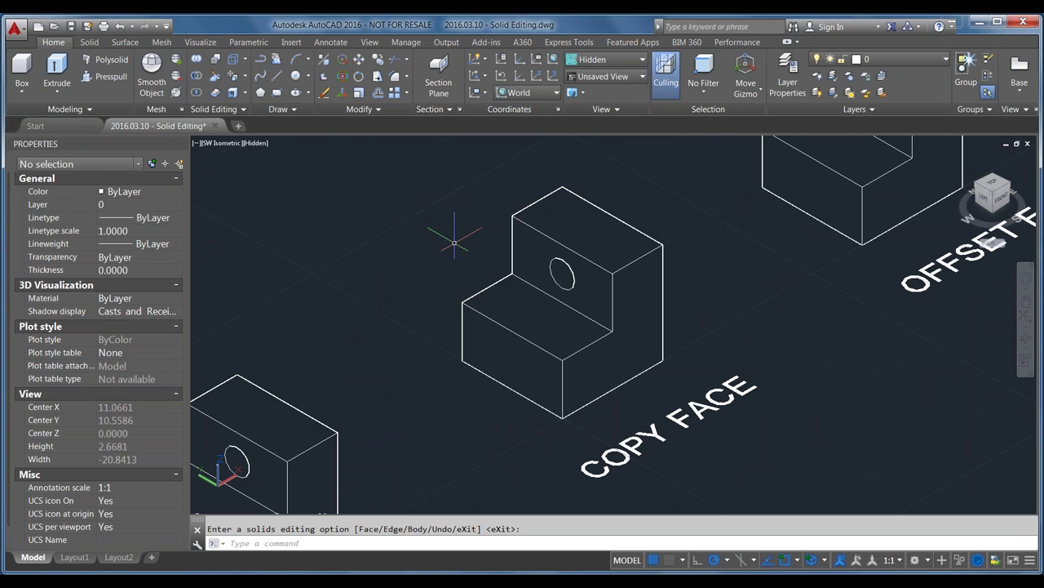
{"action": "left_click", "coordinate": [244, 78]}
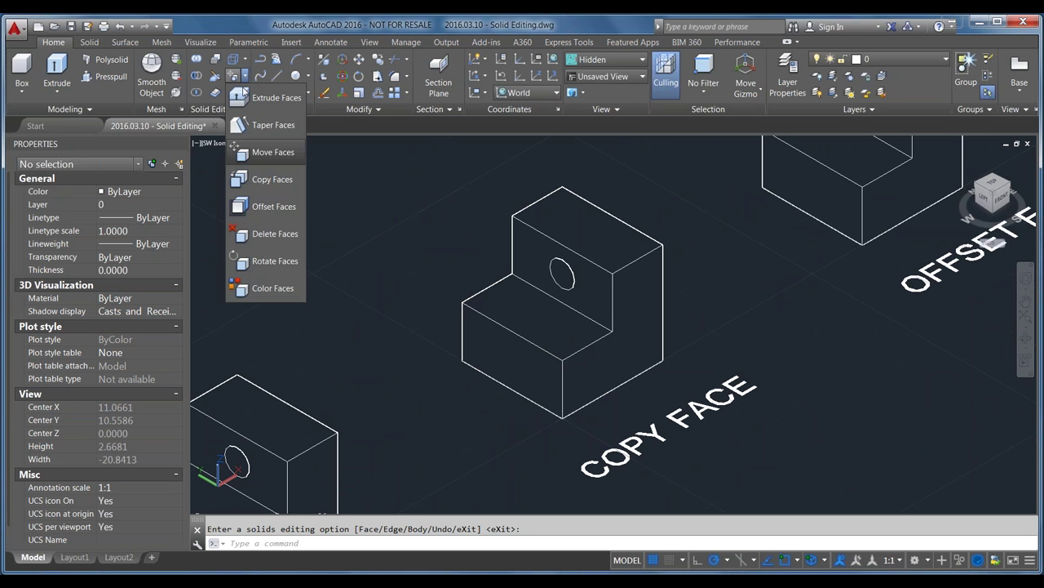
{"action": "left_click", "coordinate": [268, 180]}
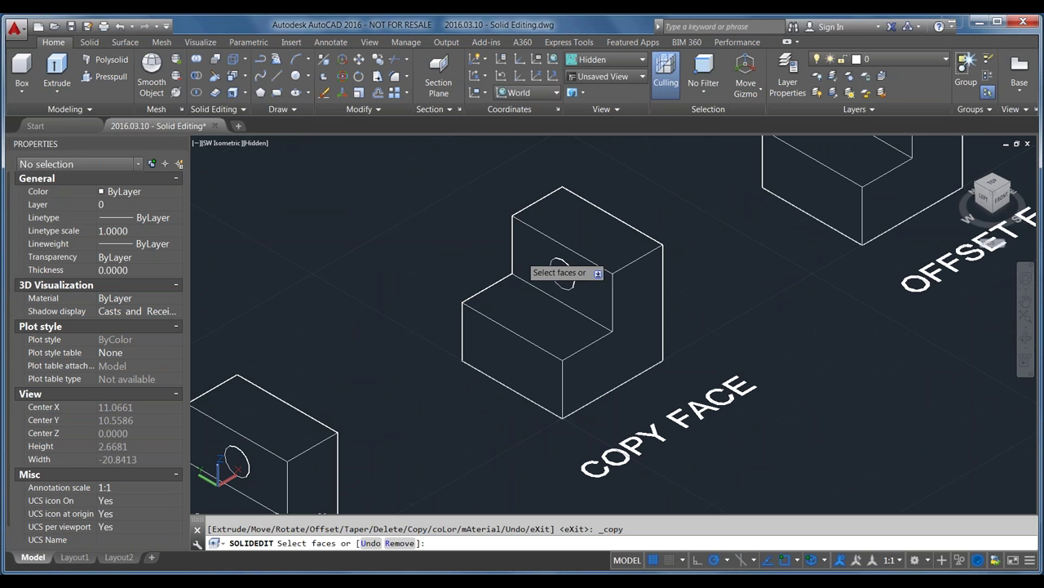
{"action": "left_click", "coordinate": [560, 274]}
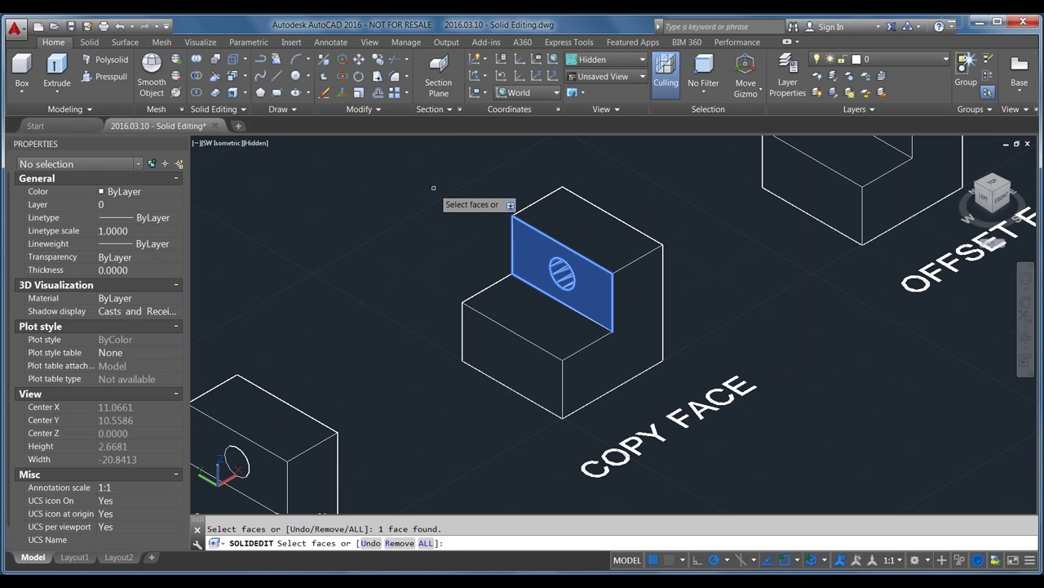
{"action": "key", "text": "Return"}
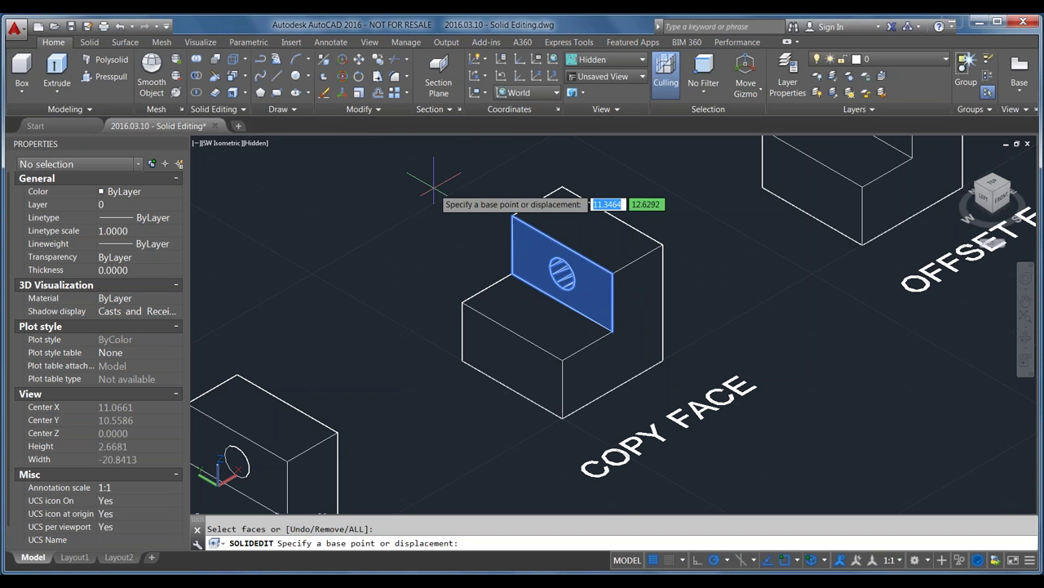
{"action": "left_click", "coordinate": [516, 173]}
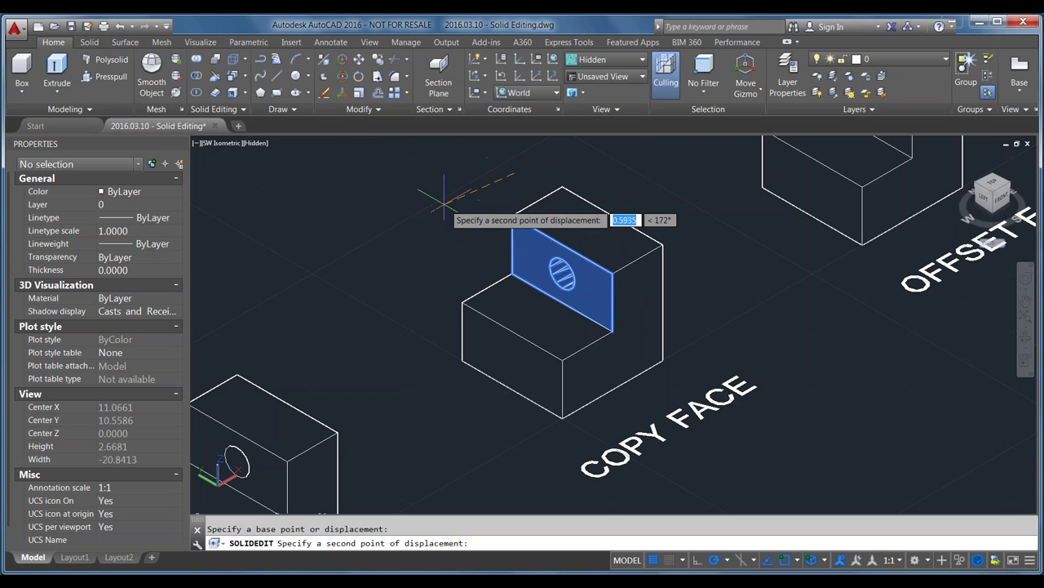
{"action": "left_click", "coordinate": [384, 247]}
{"action": "key", "text": "Return"}
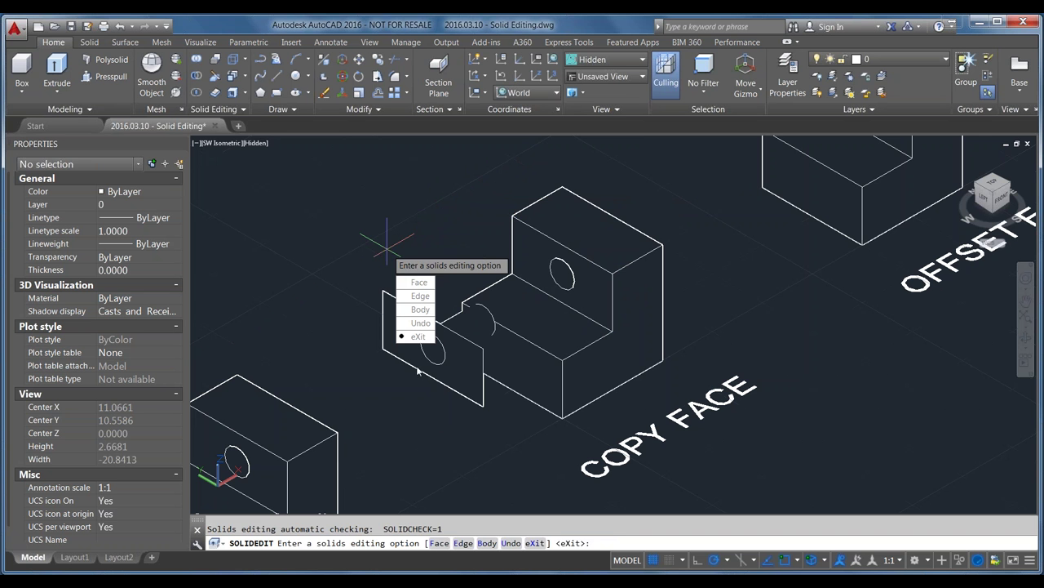
{"action": "key", "text": "Return"}
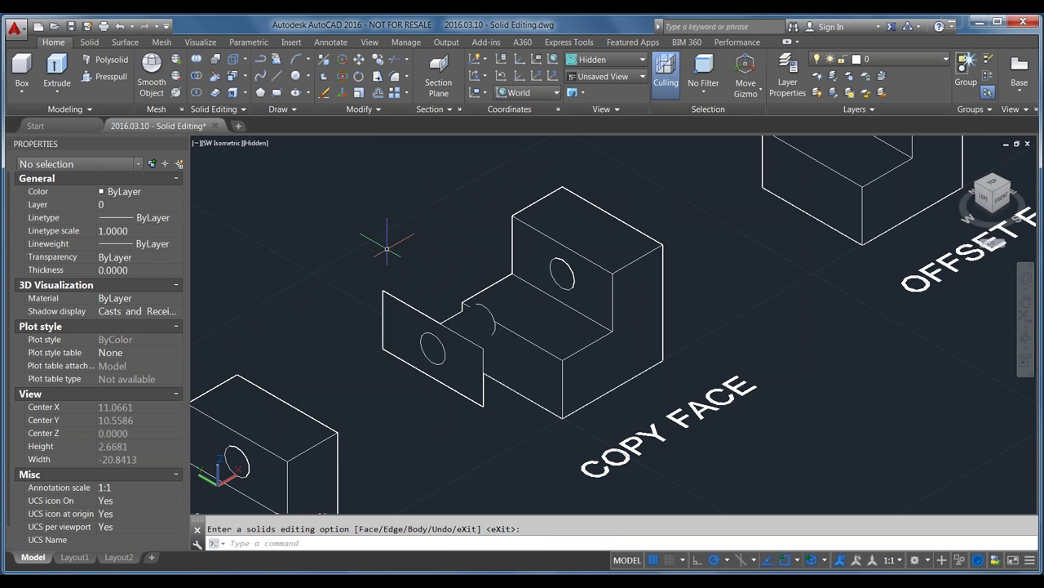
Move the copied face and its hole surface together into the empty space behind the MOVE FACE block, clear of the COPY FACE block
{"action": "left_click", "coordinate": [416, 402]}
{"action": "left_click", "coordinate": [419, 356]}
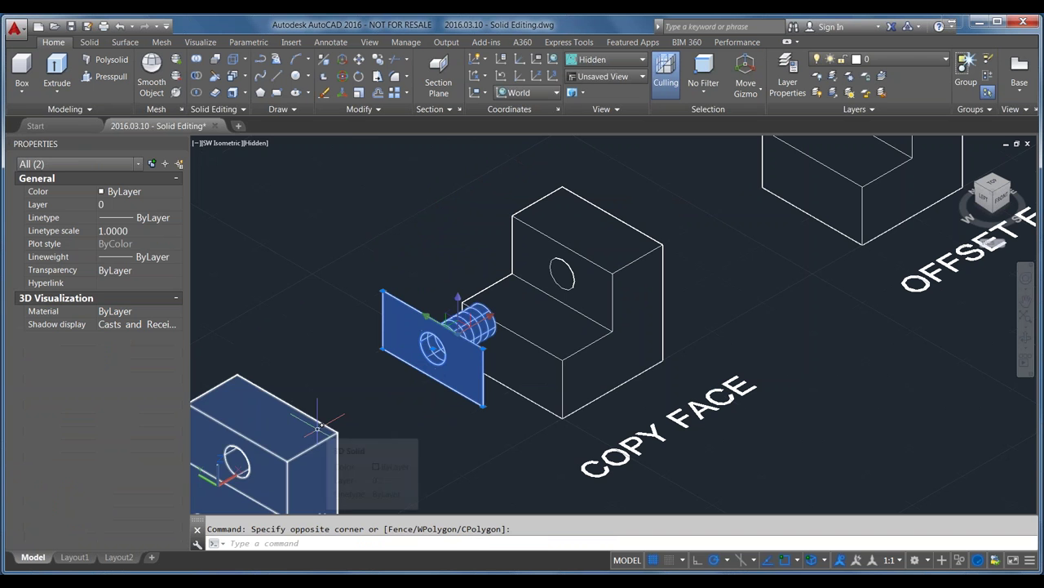
{"action": "type", "text": "m"}
{"action": "key", "text": "space"}
{"action": "left_click", "coordinate": [432, 433]}
{"action": "left_click", "coordinate": [320, 290]}
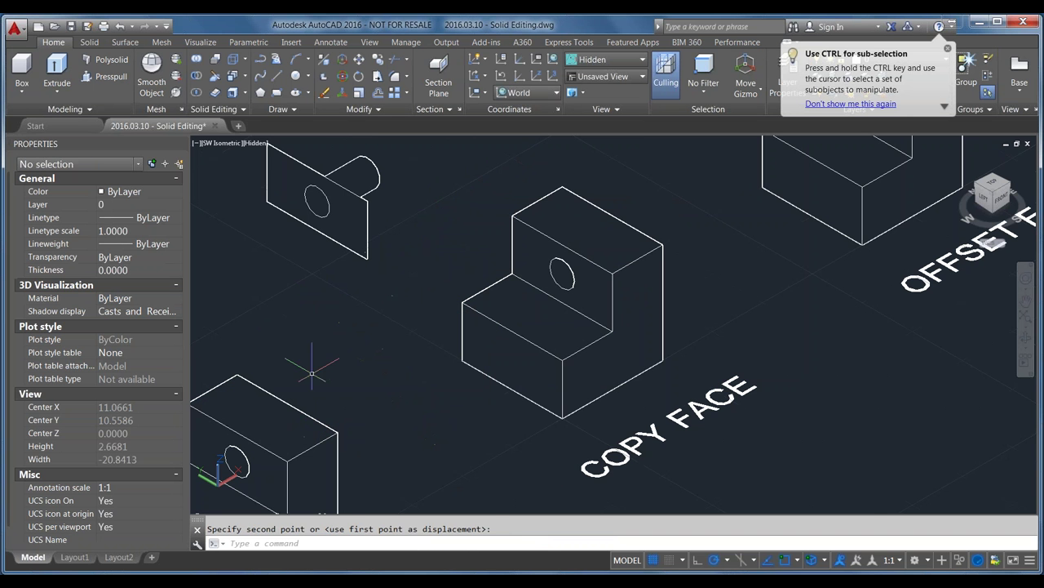
Examine the copied face and its separate cylindrical hole surface up close and from behind, and return to the SW isometric view
{"action": "left_click", "coordinate": [320, 165]}
{"action": "scroll", "coordinate": [402, 366], "scroll_direction": "down", "scroll_amount": 2}
{"action": "scroll", "coordinate": [359, 263], "scroll_direction": "up", "scroll_amount": 5}
{"action": "key", "text": "Escape"}
{"action": "left_click", "coordinate": [420, 241]}
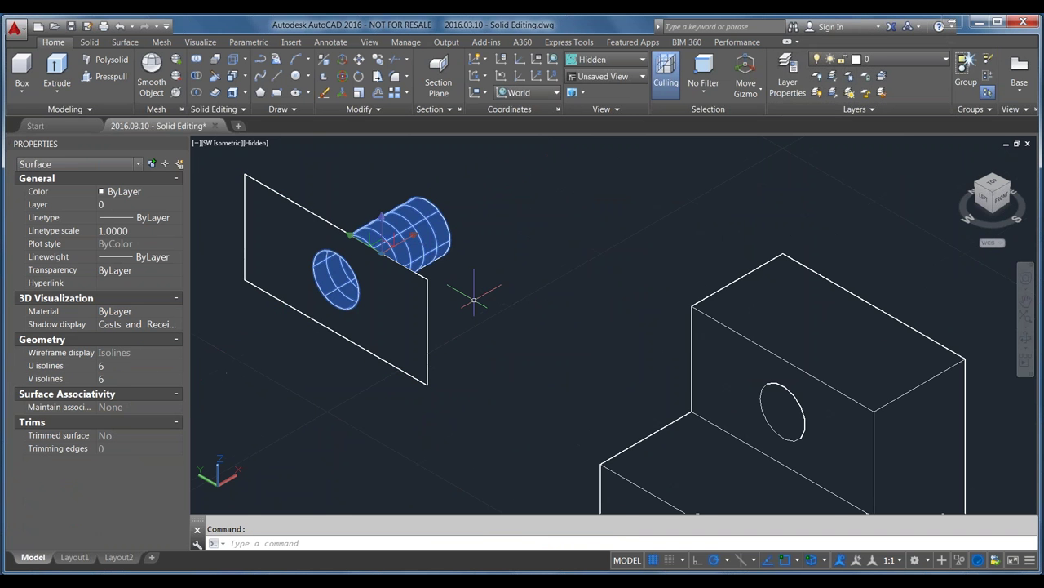
{"action": "key", "text": "Escape"}
{"action": "scroll", "coordinate": [474, 300], "scroll_direction": "down", "scroll_amount": 3}
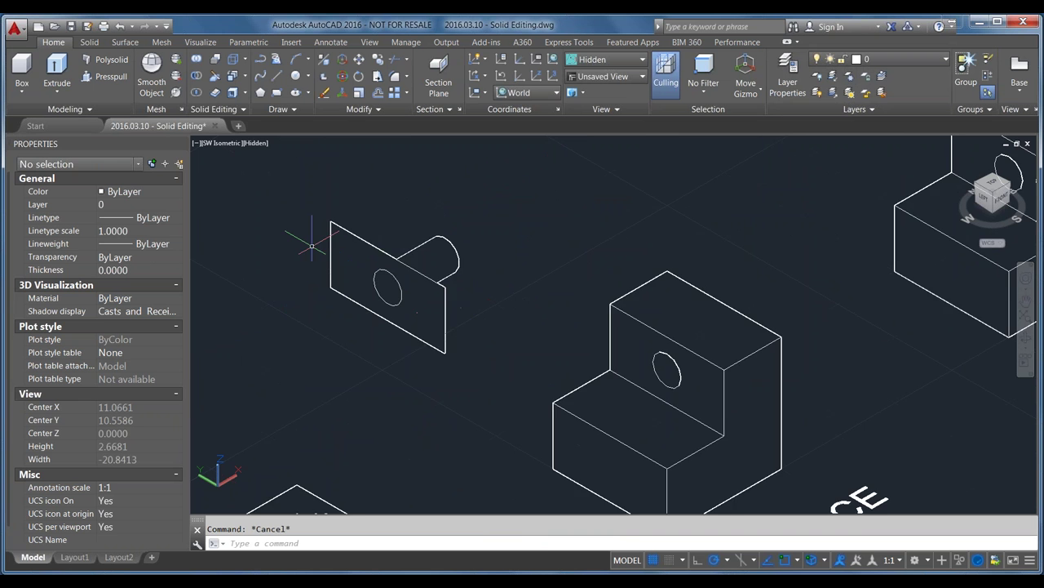
{"action": "scroll", "coordinate": [311, 245], "scroll_direction": "down", "scroll_amount": 3}
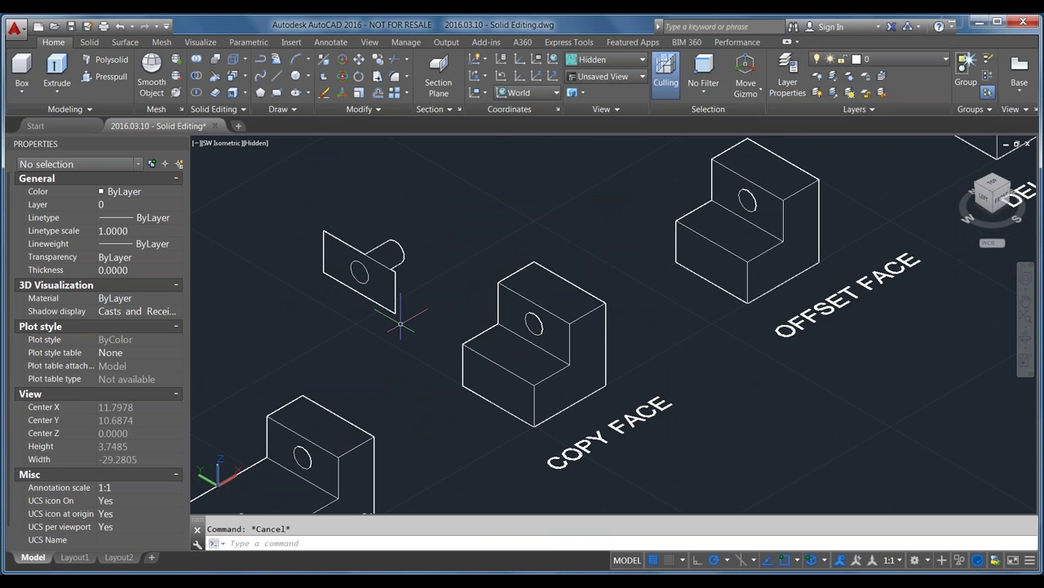
{"action": "middle_click_drag", "start_coordinate": [756, 283], "coordinate": [485, 368], "text": "shift"}
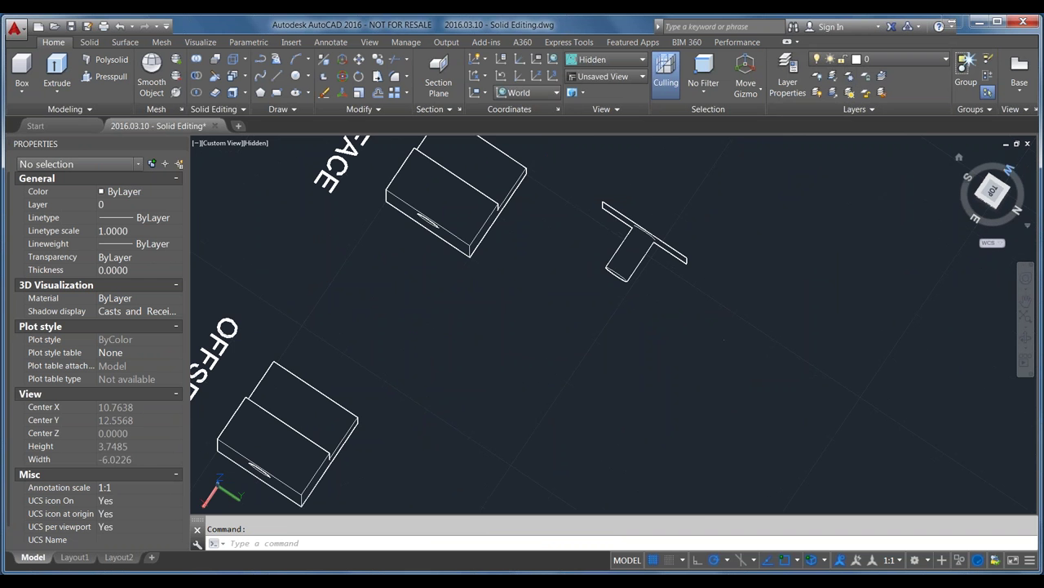
{"action": "left_click", "coordinate": [992, 179]}
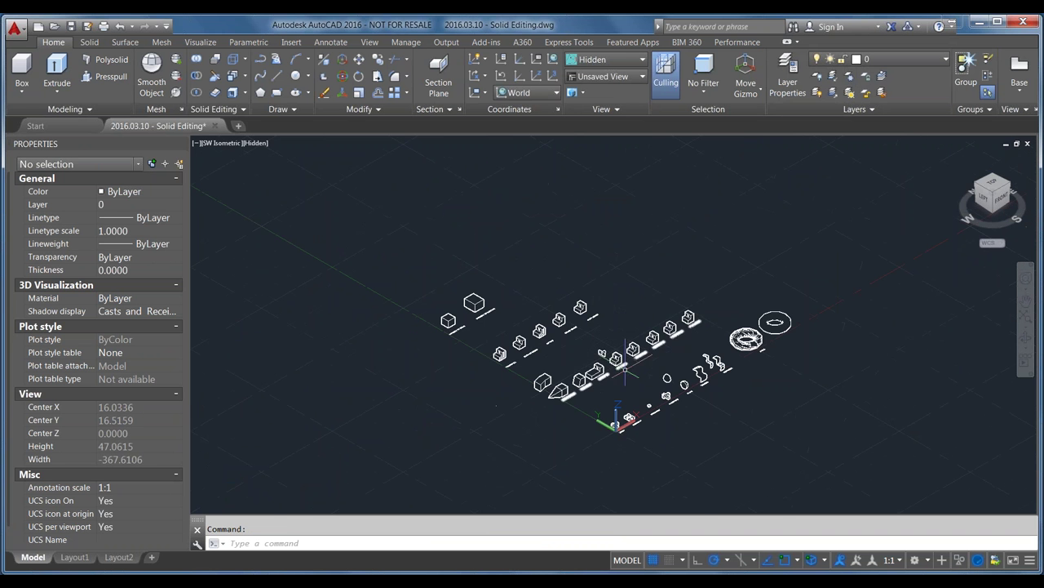
Offset the upper vertical face and the top face of the OFFSET FACE stepped block outward by a distance of 1
{"action": "scroll", "coordinate": [465, 387], "scroll_direction": "up", "scroll_amount": 3}
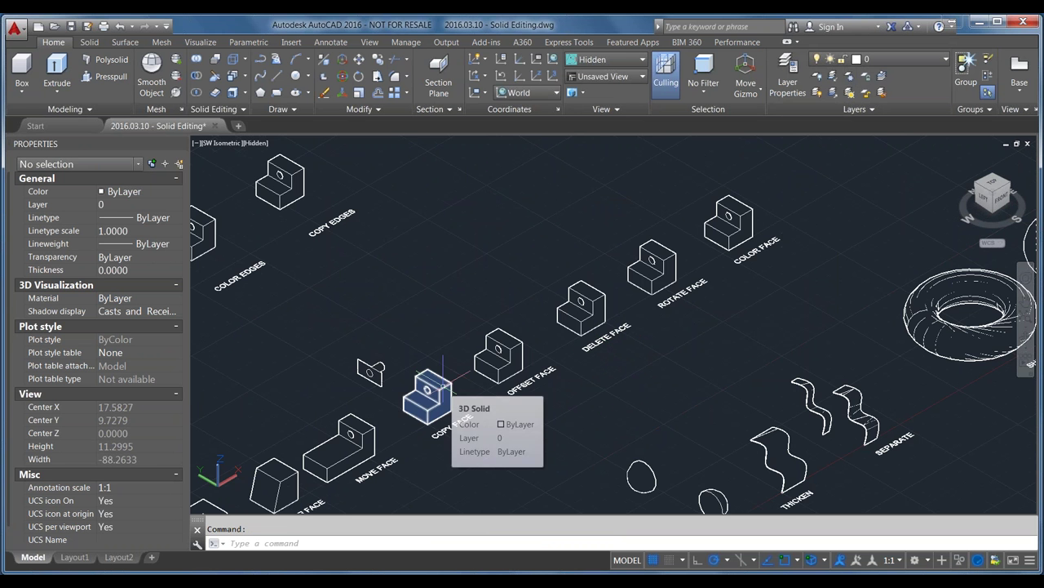
{"action": "scroll", "coordinate": [475, 380], "scroll_direction": "up", "scroll_amount": 3}
{"action": "scroll", "coordinate": [481, 375], "scroll_direction": "up", "scroll_amount": 5}
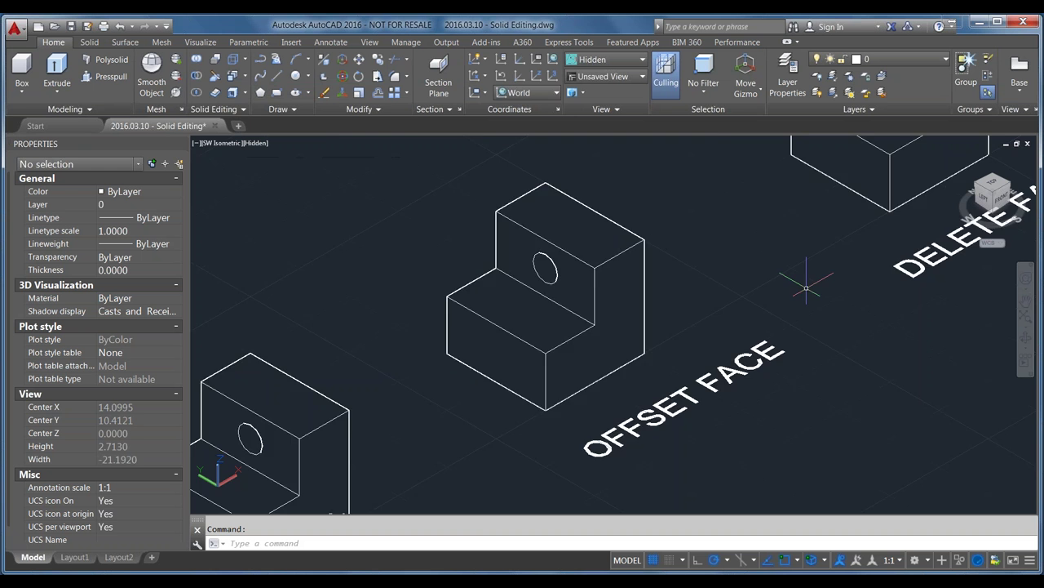
{"action": "scroll", "coordinate": [806, 281], "scroll_direction": "down", "scroll_amount": 2}
{"action": "scroll", "coordinate": [681, 233], "scroll_direction": "up", "scroll_amount": 3}
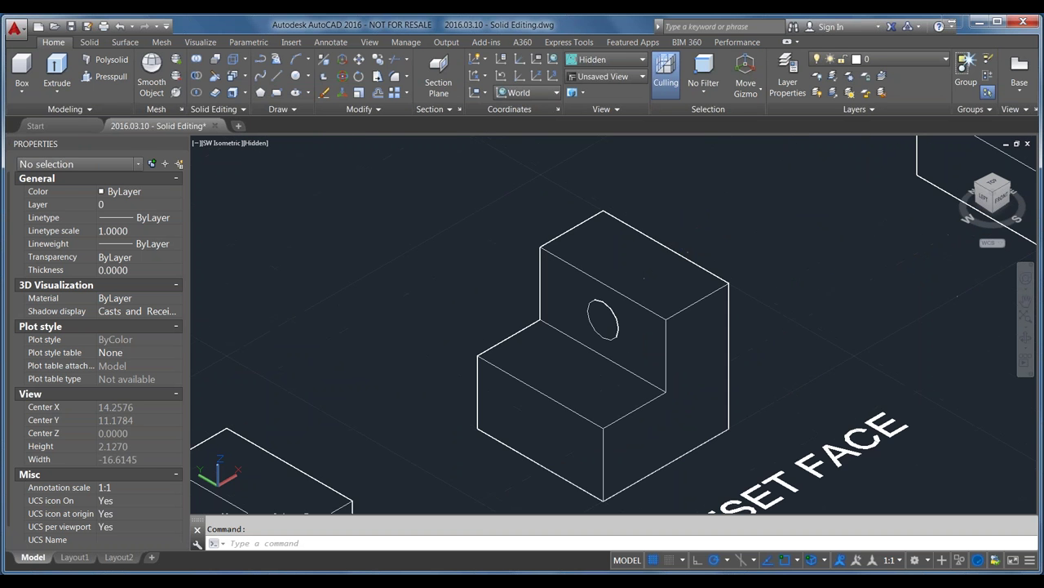
{"action": "scroll", "coordinate": [457, 139], "scroll_direction": "down", "scroll_amount": 2}
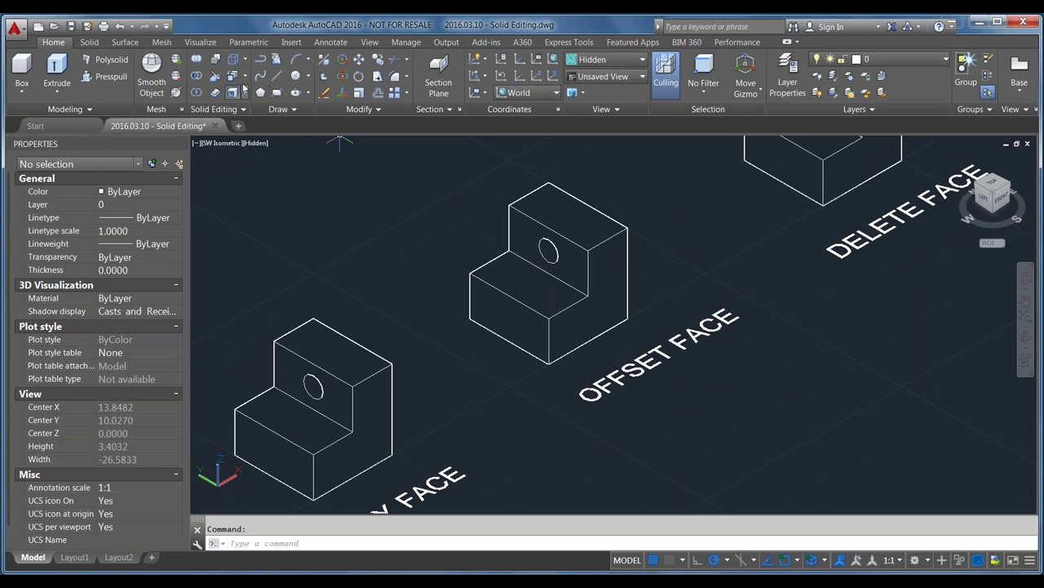
{"action": "left_click", "coordinate": [245, 75]}
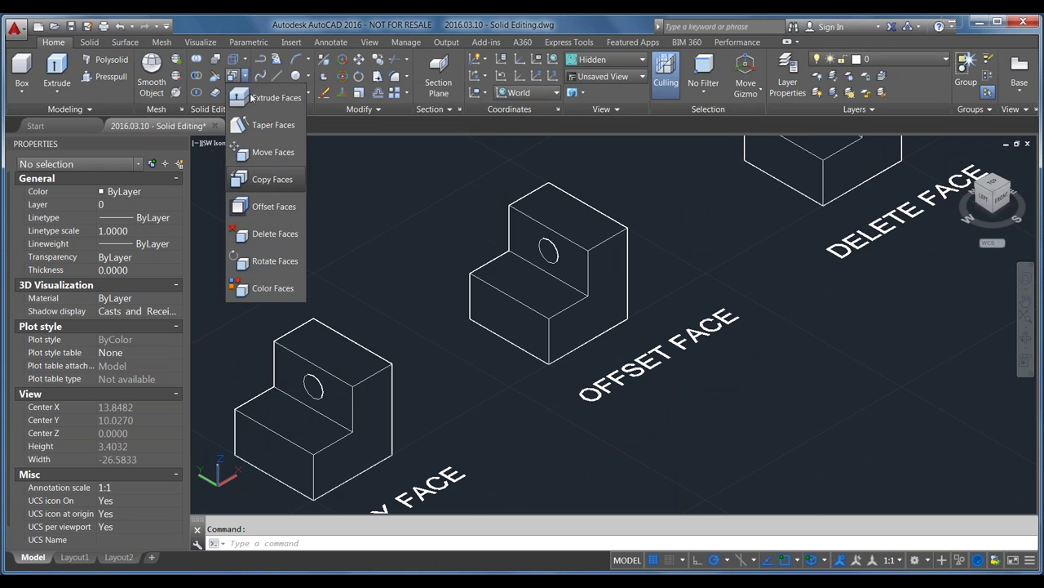
{"action": "left_click", "coordinate": [289, 208]}
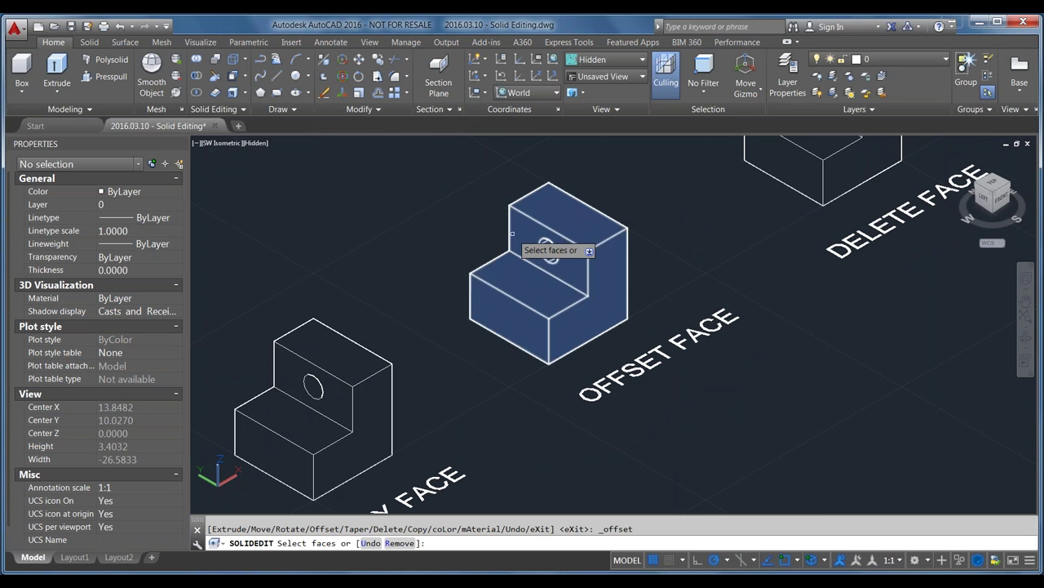
{"action": "left_click", "coordinate": [534, 217]}
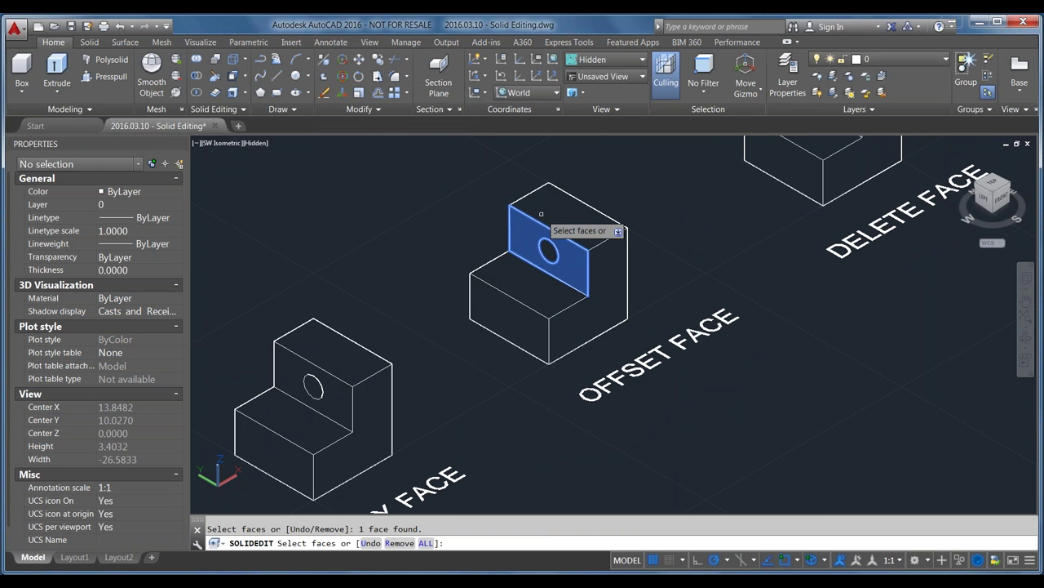
{"action": "left_click", "coordinate": [551, 210]}
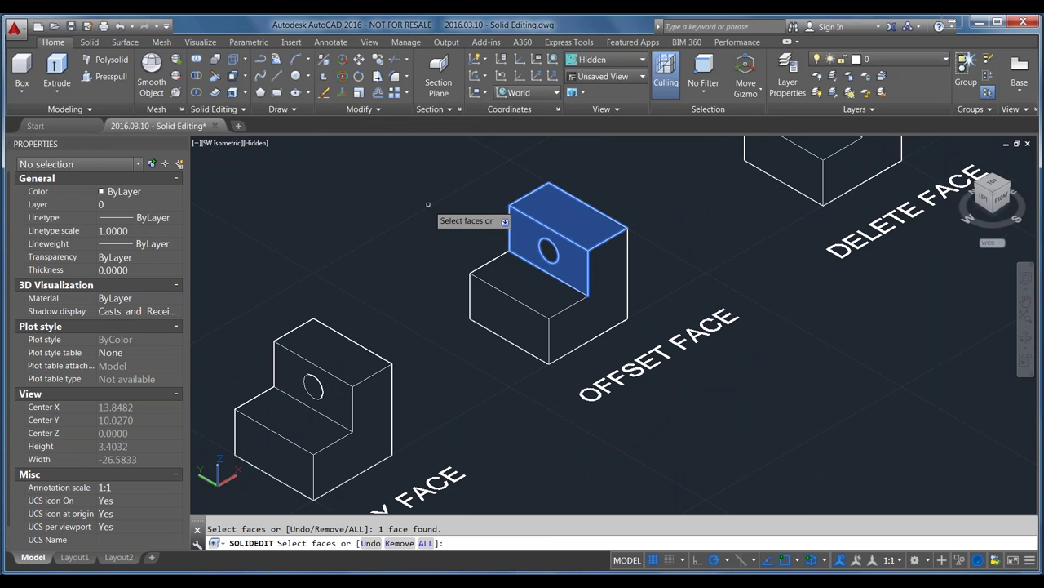
{"action": "key", "text": "Return"}
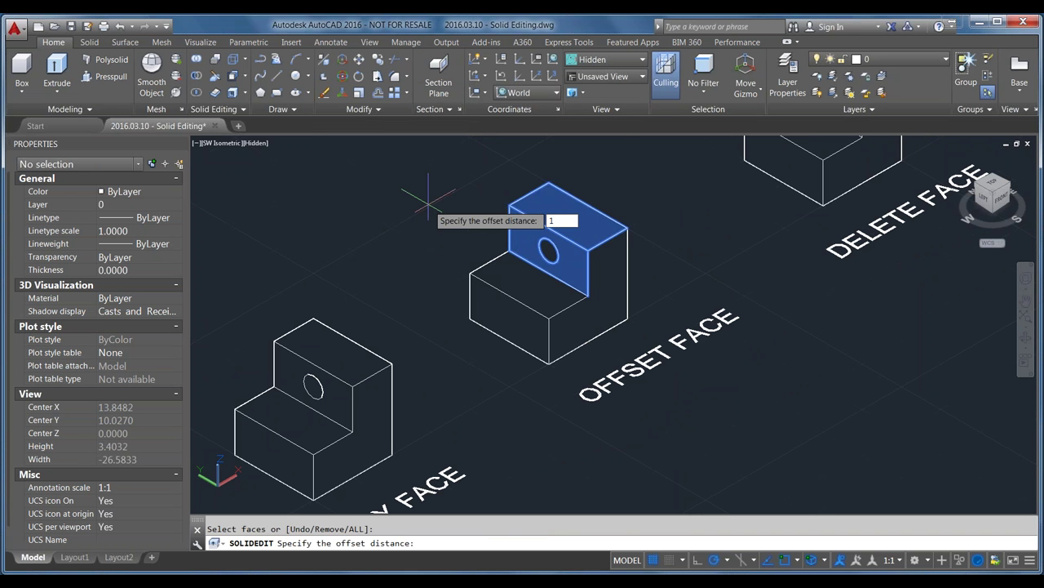
{"action": "key", "text": "Return"}
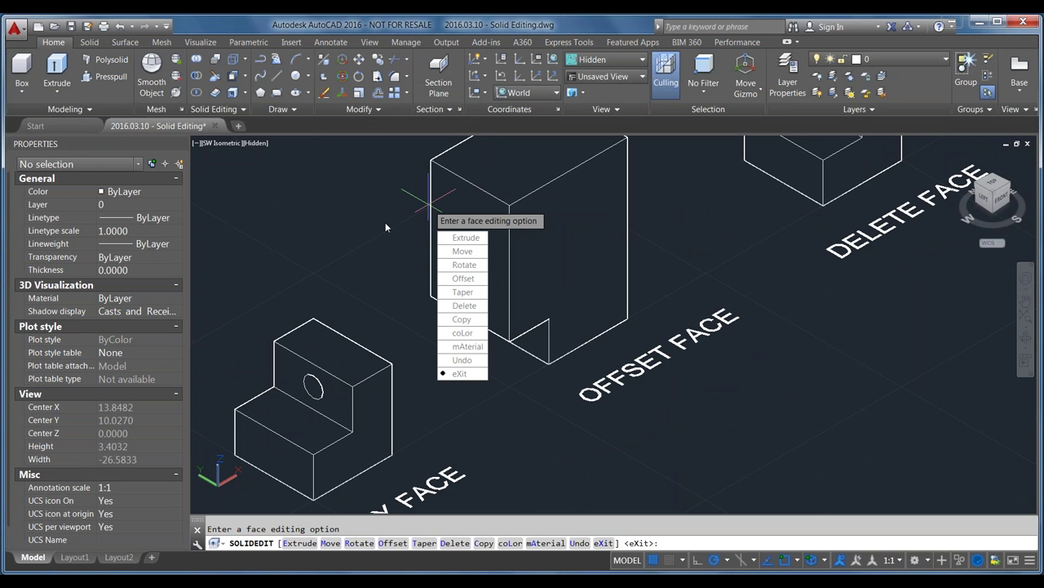
{"action": "left_click", "coordinate": [462, 373]}
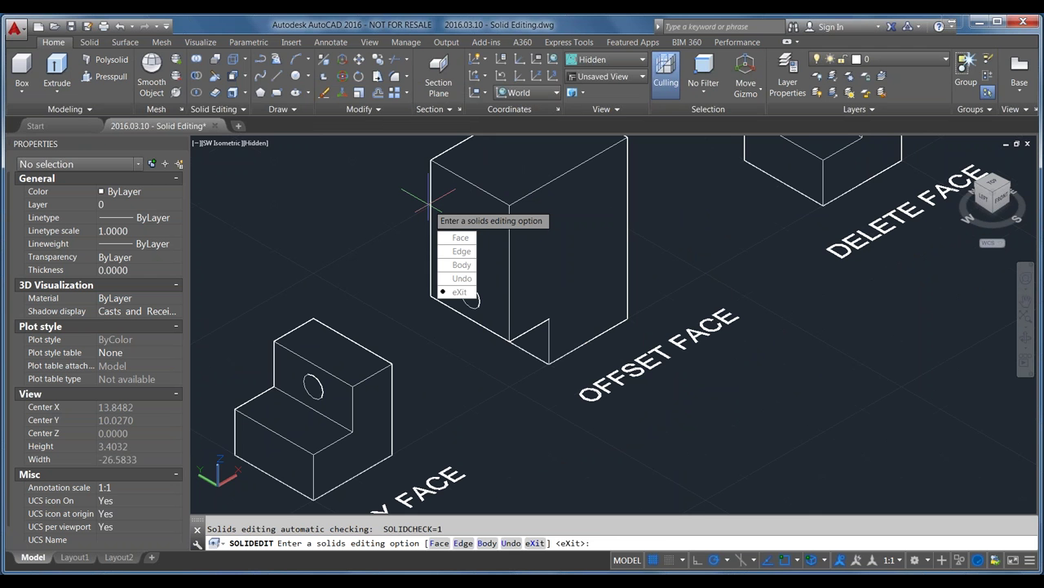
{"action": "left_click", "coordinate": [462, 291]}
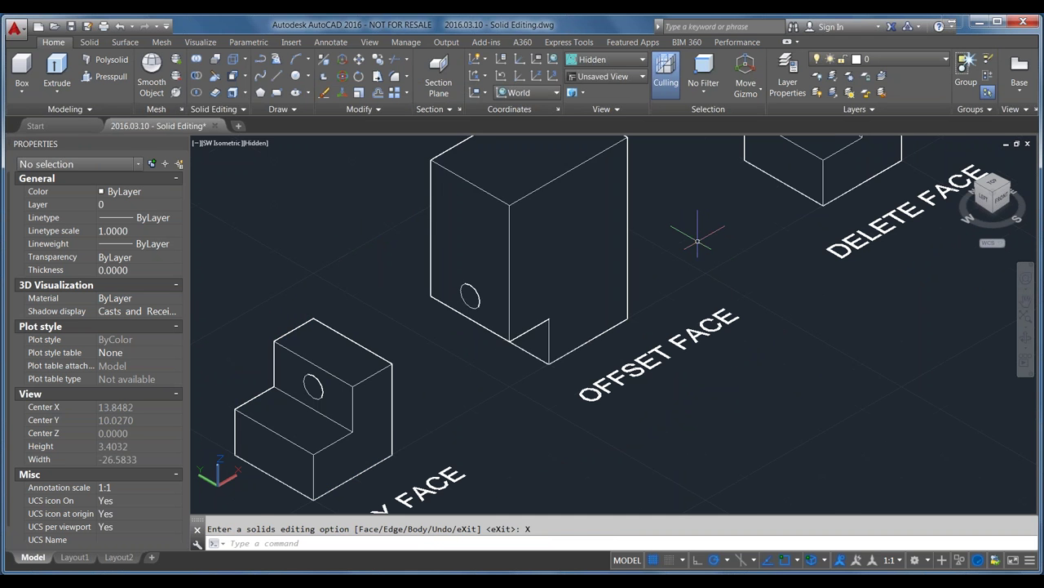
{"action": "scroll", "coordinate": [550, 313], "scroll_direction": "down", "scroll_amount": 2}
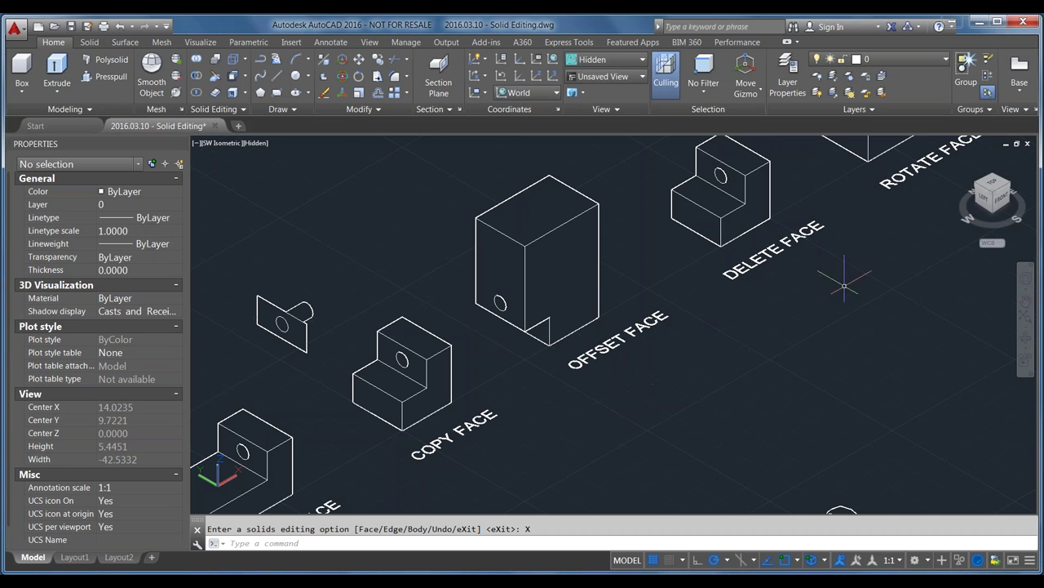
{"action": "middle_click_drag", "start_coordinate": [838, 260], "coordinate": [634, 397]}
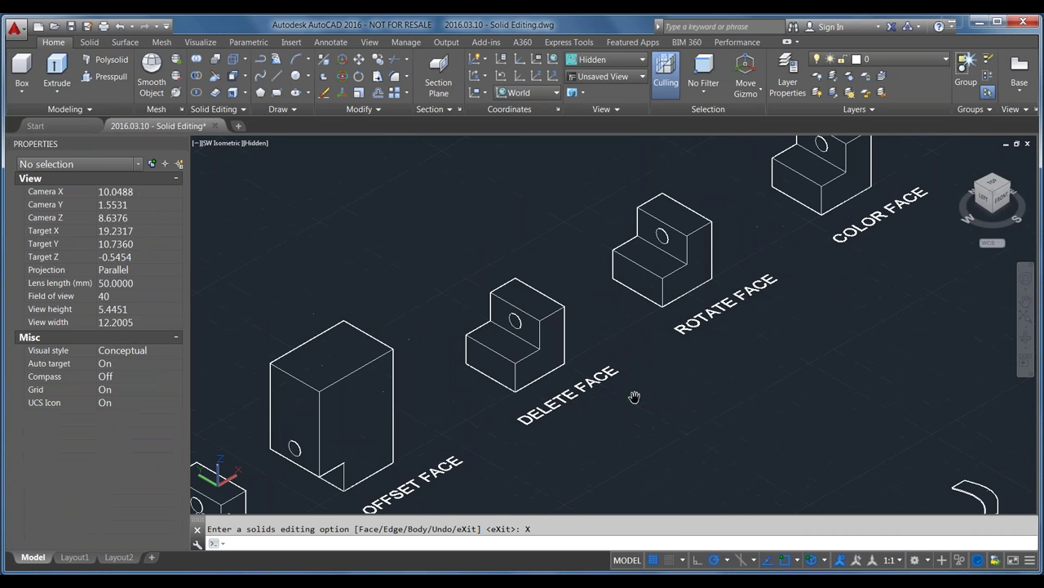
{"action": "scroll", "coordinate": [468, 335], "scroll_direction": "up", "scroll_amount": 5}
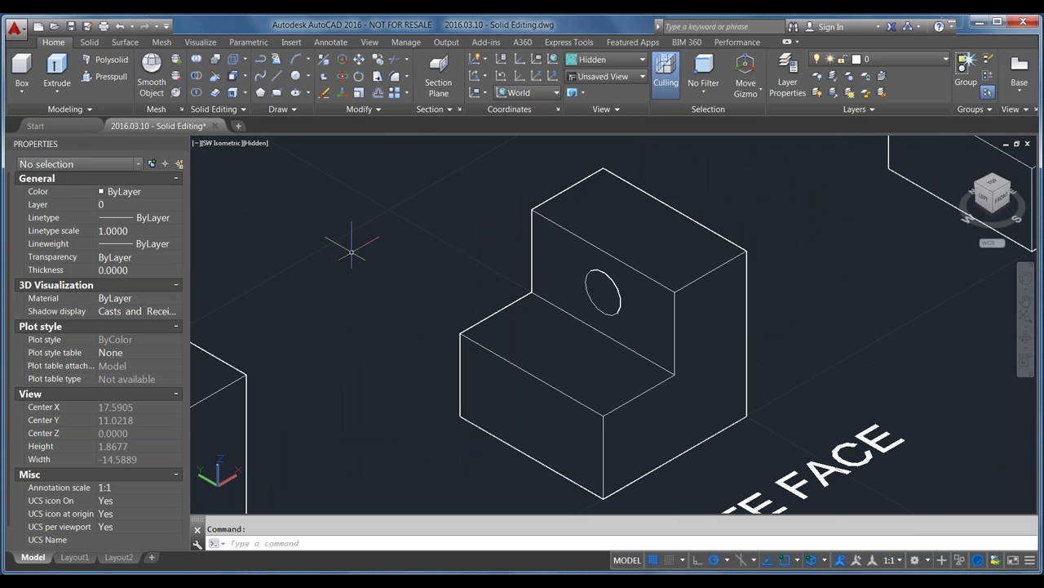
{"action": "left_click", "coordinate": [243, 79]}
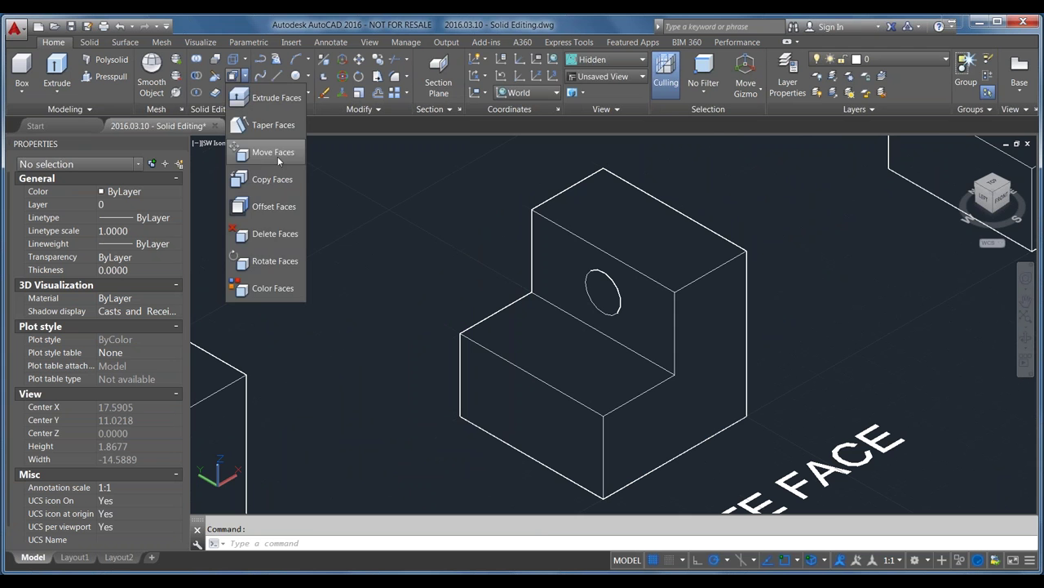
{"action": "left_click", "coordinate": [287, 233]}
{"action": "left_click", "coordinate": [601, 292]}
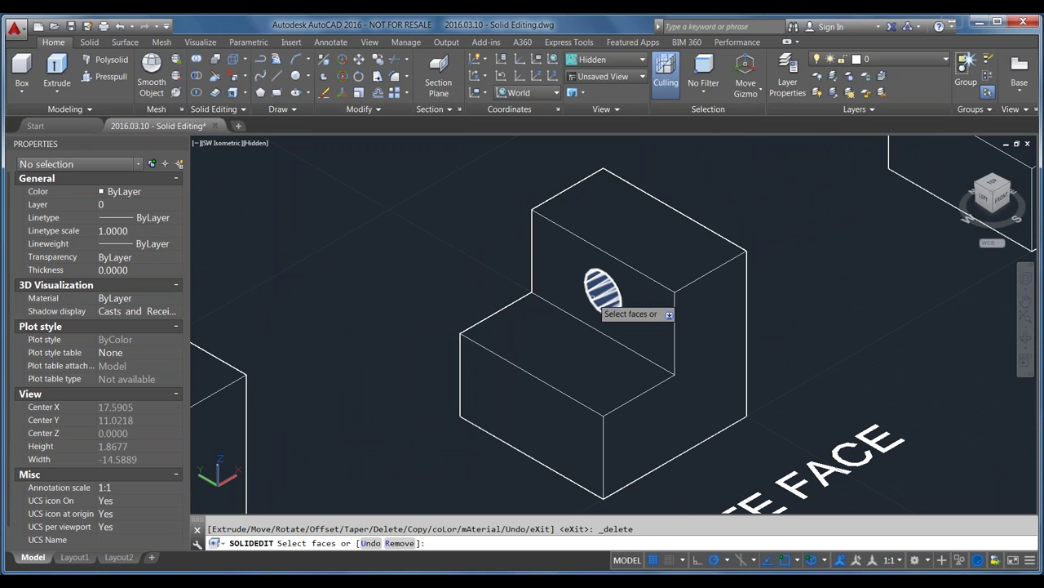
{"action": "left_click", "coordinate": [604, 284]}
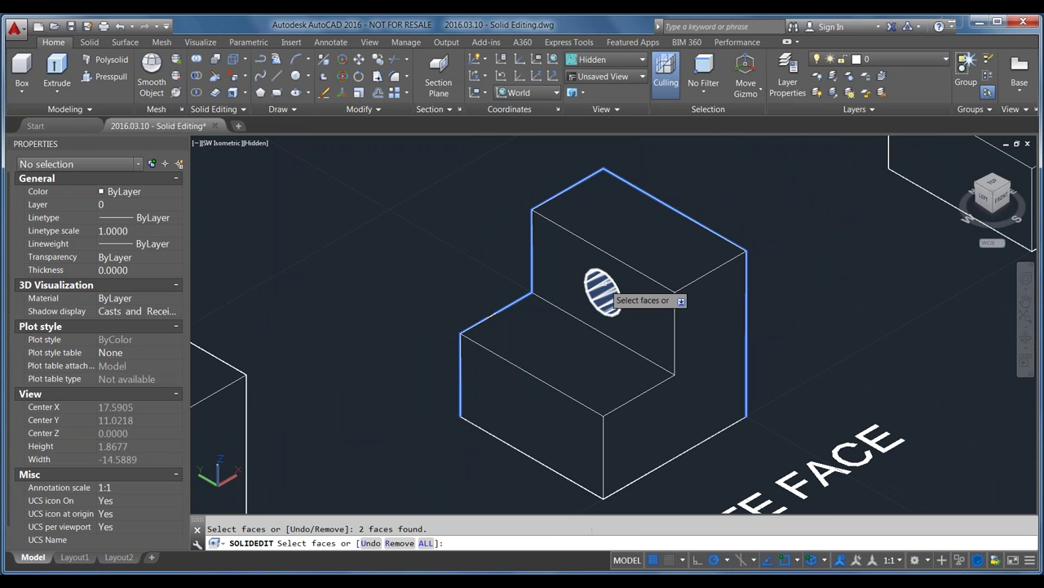
{"action": "key", "text": "Escape"}
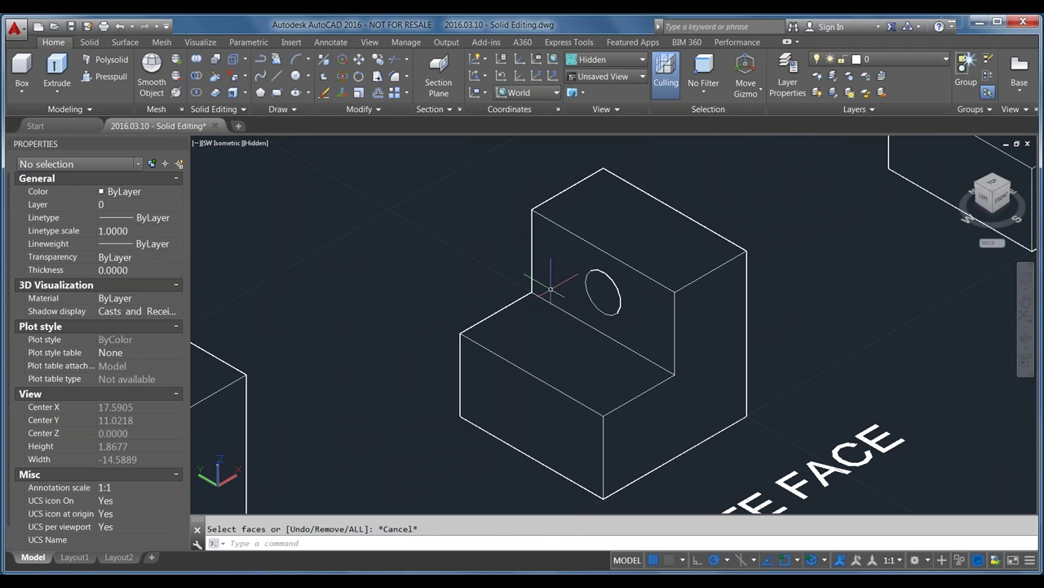
Delete only the cylindrical hole face from the DELETE FACE stepped block, inspect the solid from behind, and restore the SW isometric view
{"action": "left_click", "coordinate": [234, 78]}
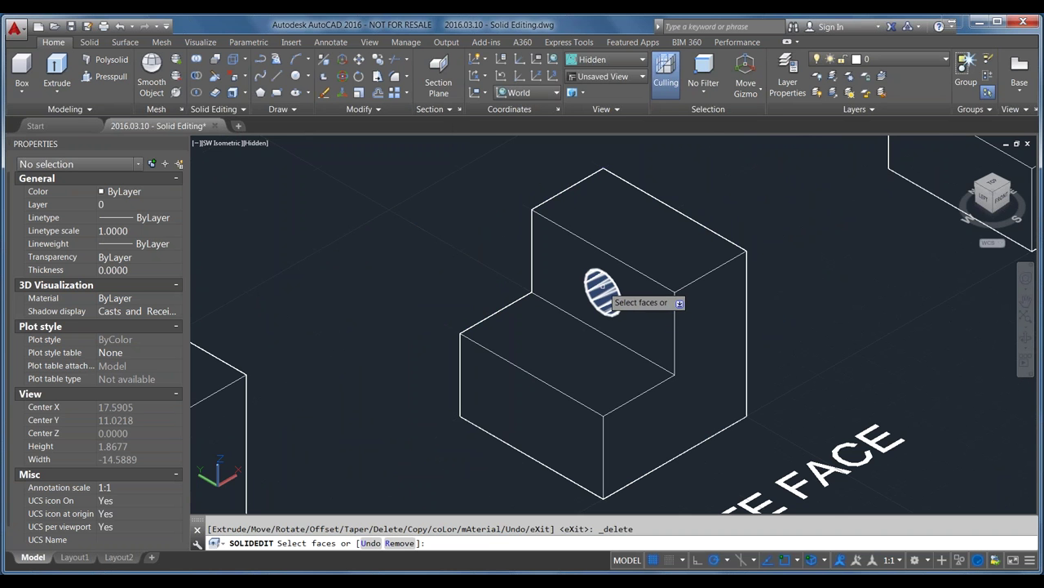
{"action": "left_click", "coordinate": [610, 291]}
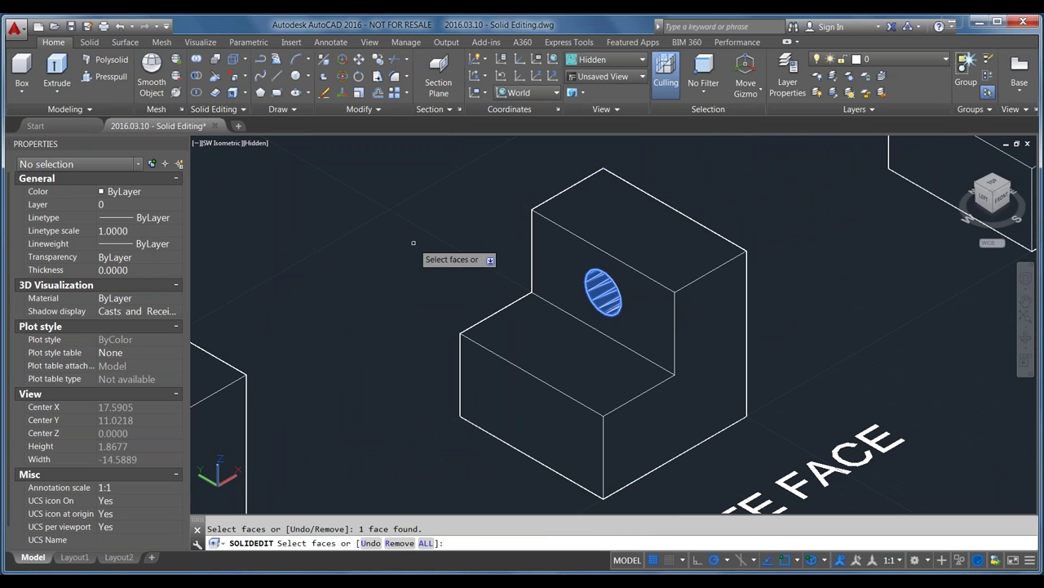
{"action": "key", "text": "Return"}
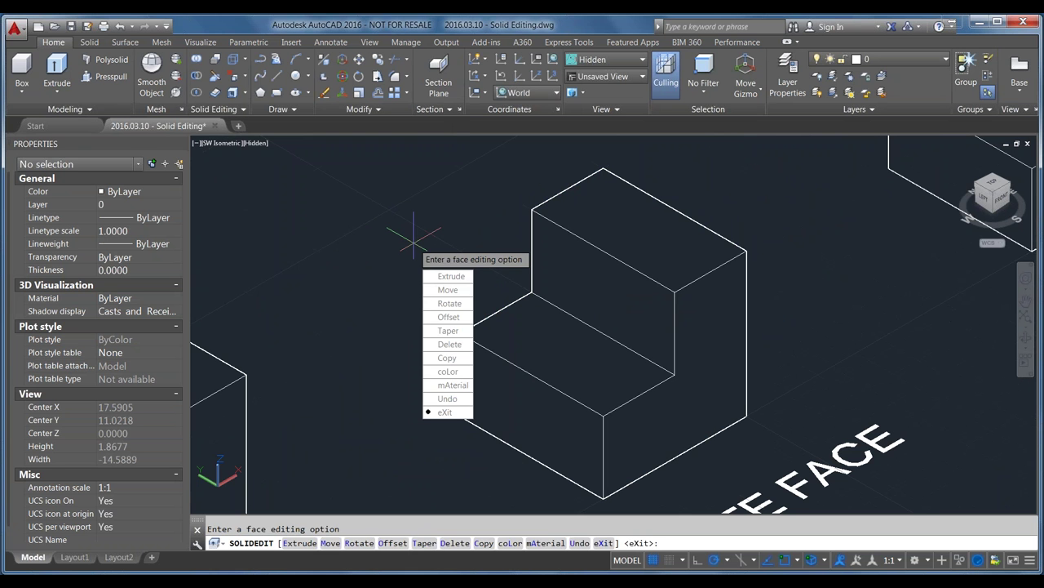
{"action": "key", "text": "Return"}
{"action": "key", "text": "Return"}
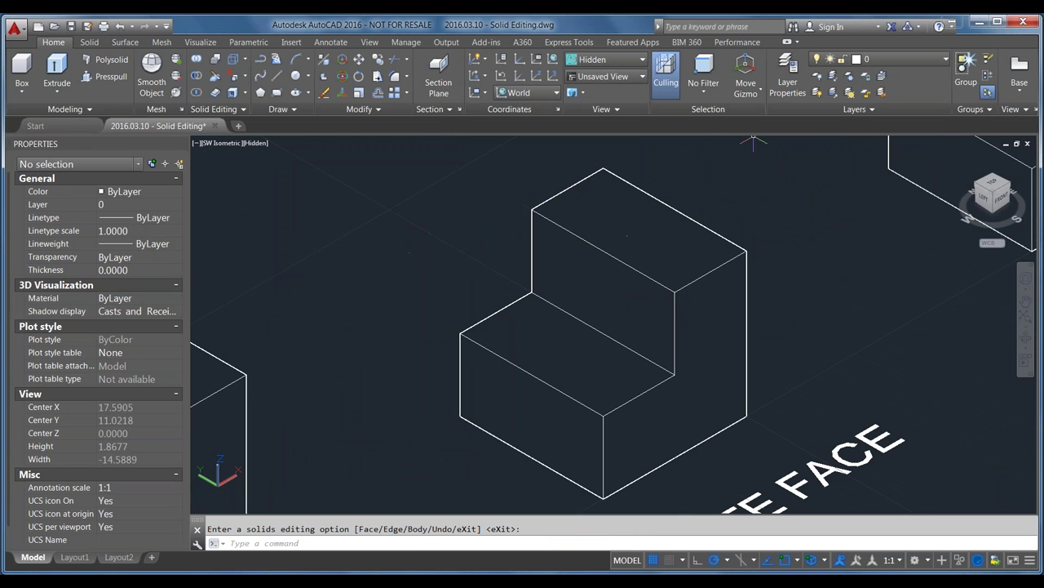
{"action": "scroll", "coordinate": [607, 261], "scroll_direction": "down", "scroll_amount": 2}
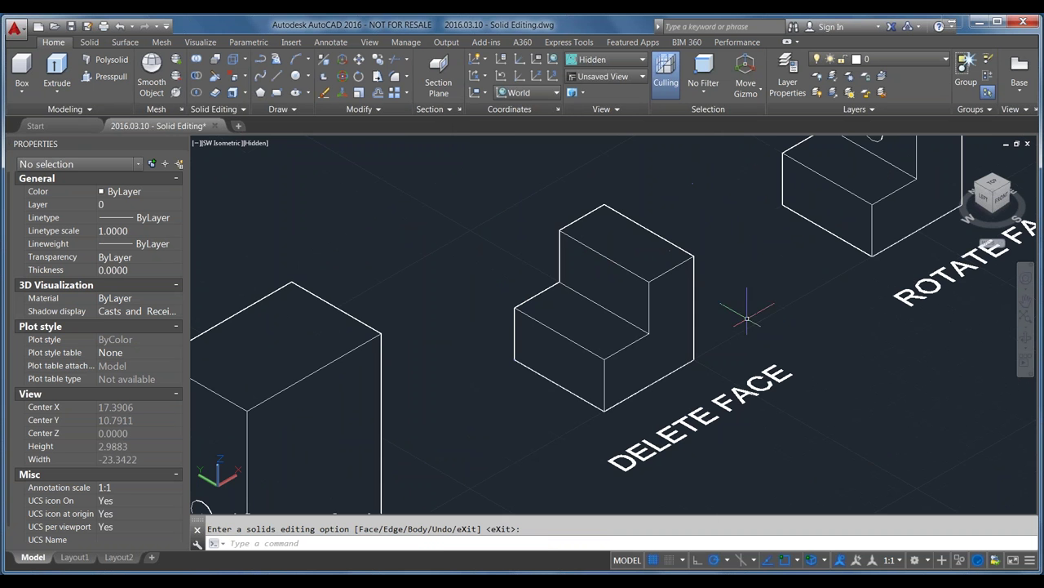
{"action": "middle_click_drag", "start_coordinate": [755, 338], "coordinate": [566, 262], "text": "shift"}
{"action": "key", "text": "Escape"}
{"action": "right_click", "coordinate": [991, 196]}
{"action": "left_click", "coordinate": [922, 189]}
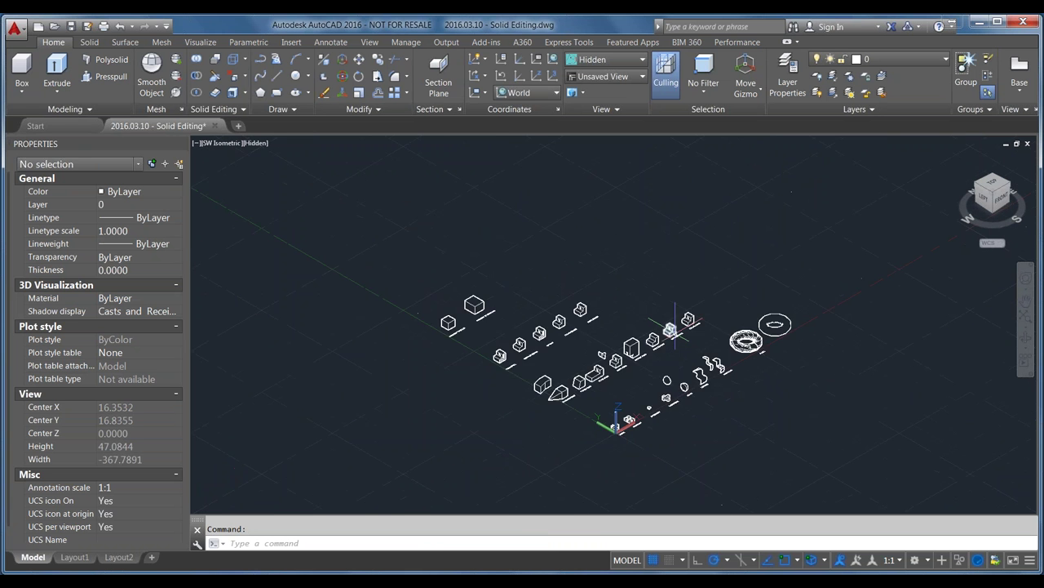
Rotate the lower front face of the ROTATE FACE stepped block by 15 degrees about a two-point axis, leaning its top edge inward
{"action": "scroll", "coordinate": [641, 306], "scroll_direction": "up", "scroll_amount": 2}
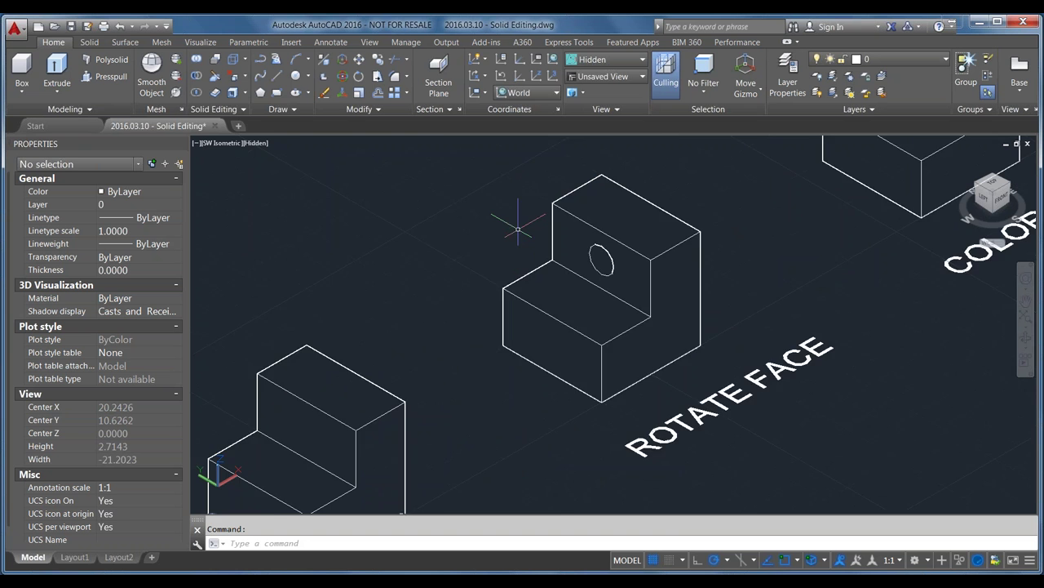
{"action": "scroll", "coordinate": [510, 229], "scroll_direction": "up", "scroll_amount": 1}
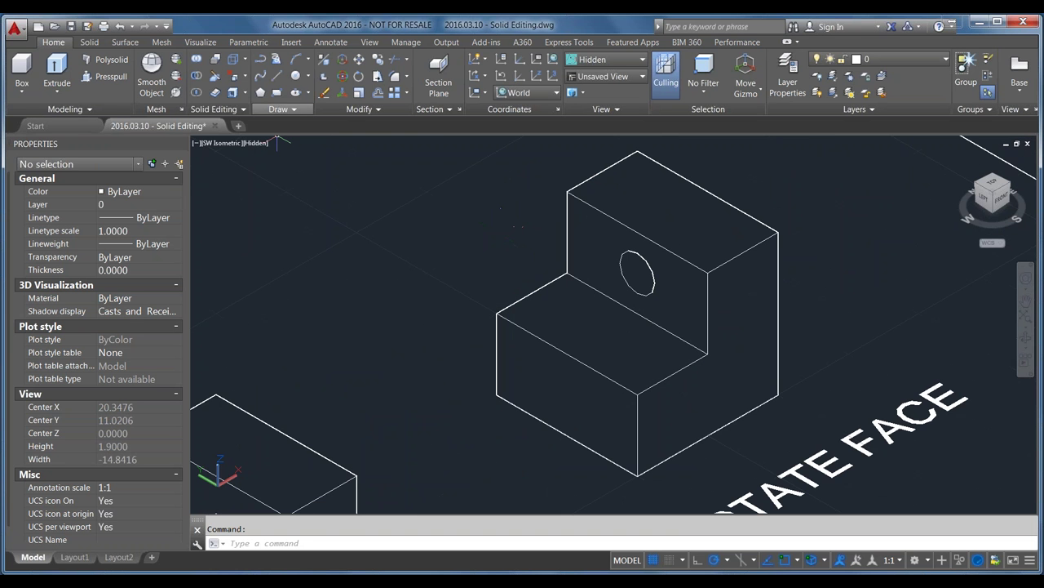
{"action": "left_click", "coordinate": [245, 77]}
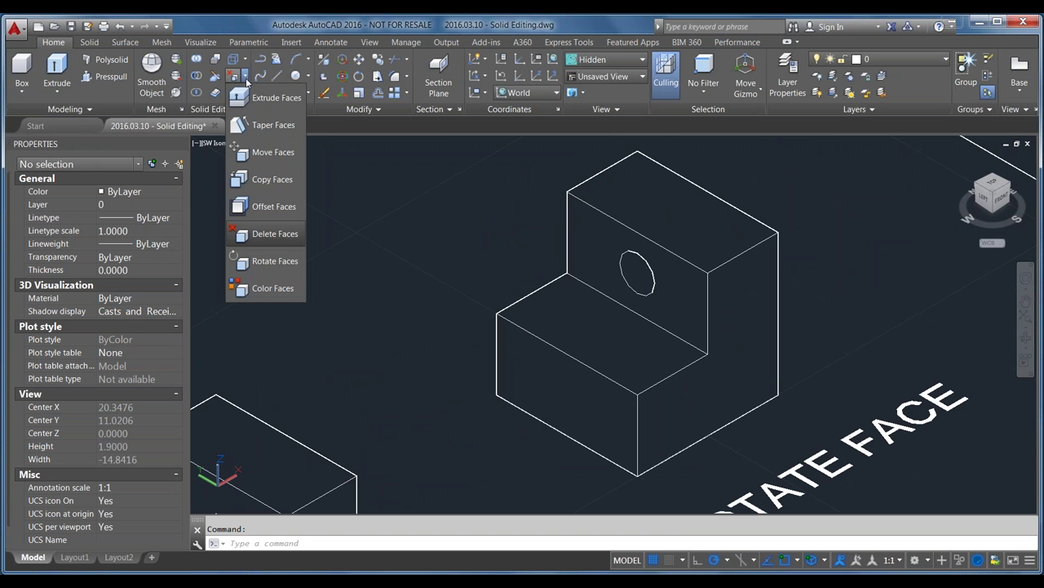
{"action": "left_click", "coordinate": [274, 261]}
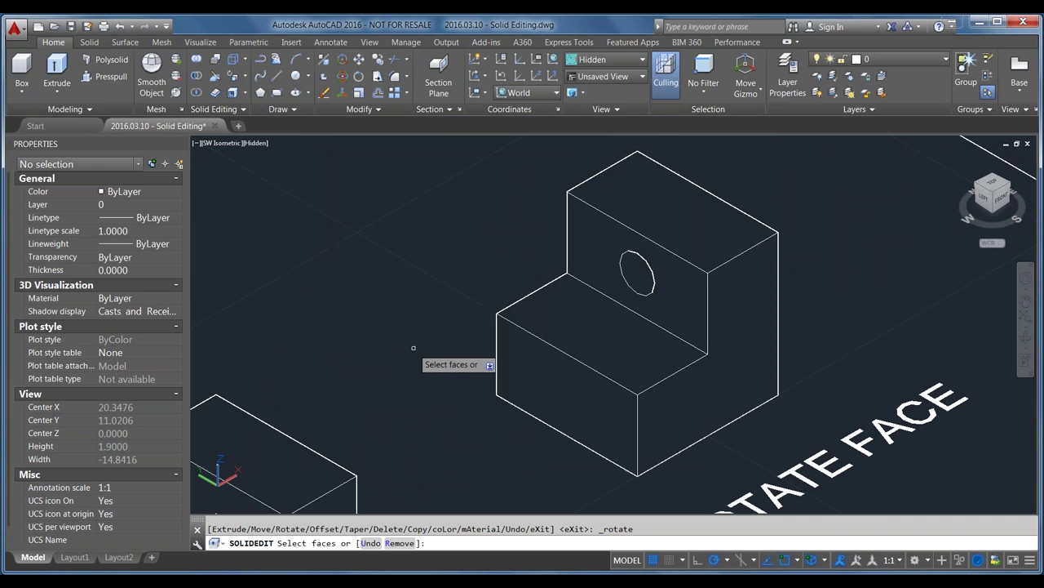
{"action": "left_click", "coordinate": [537, 379]}
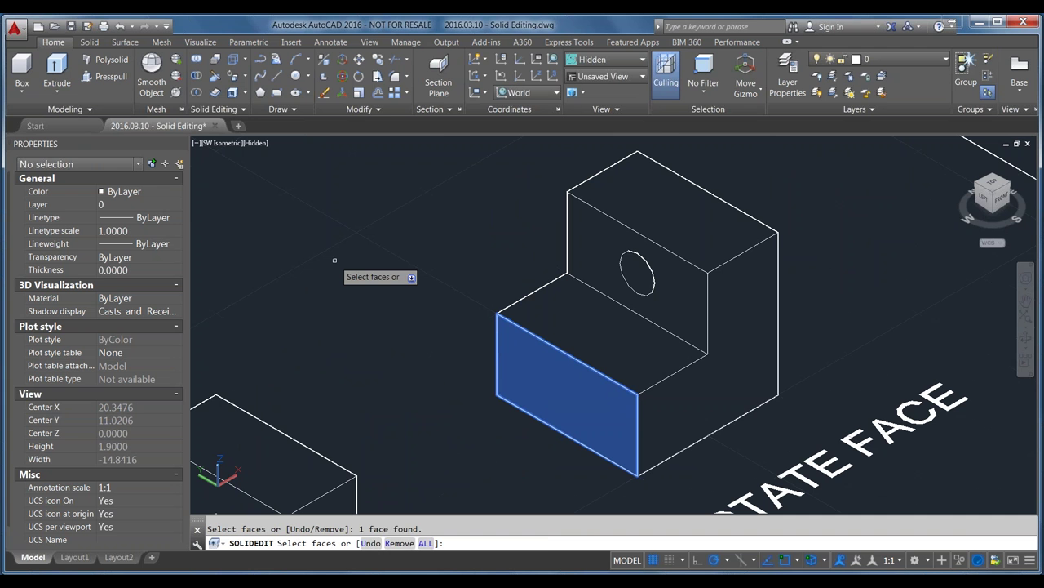
{"action": "key", "text": "Return"}
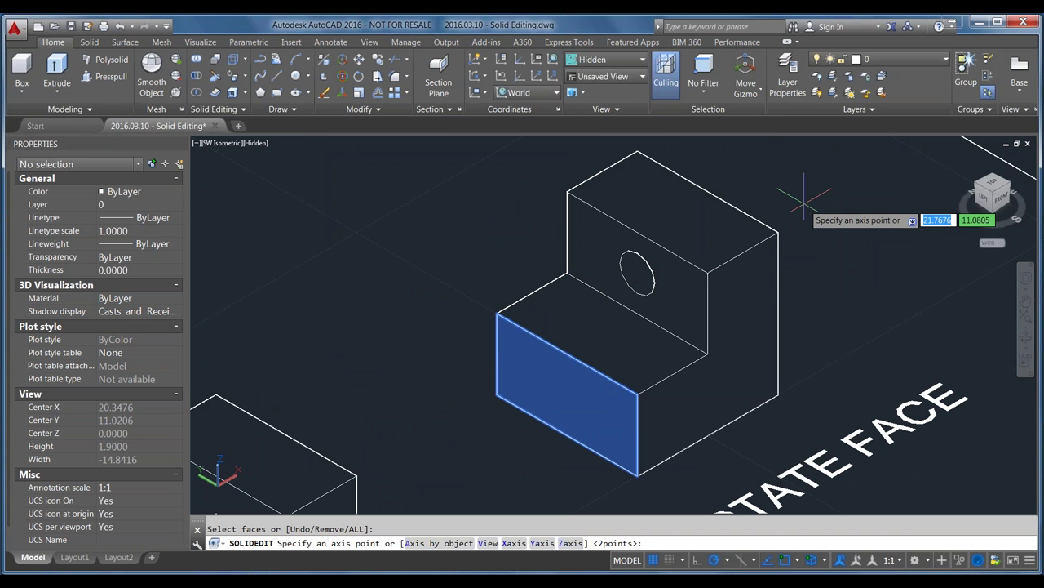
{"action": "left_click", "coordinate": [564, 431]}
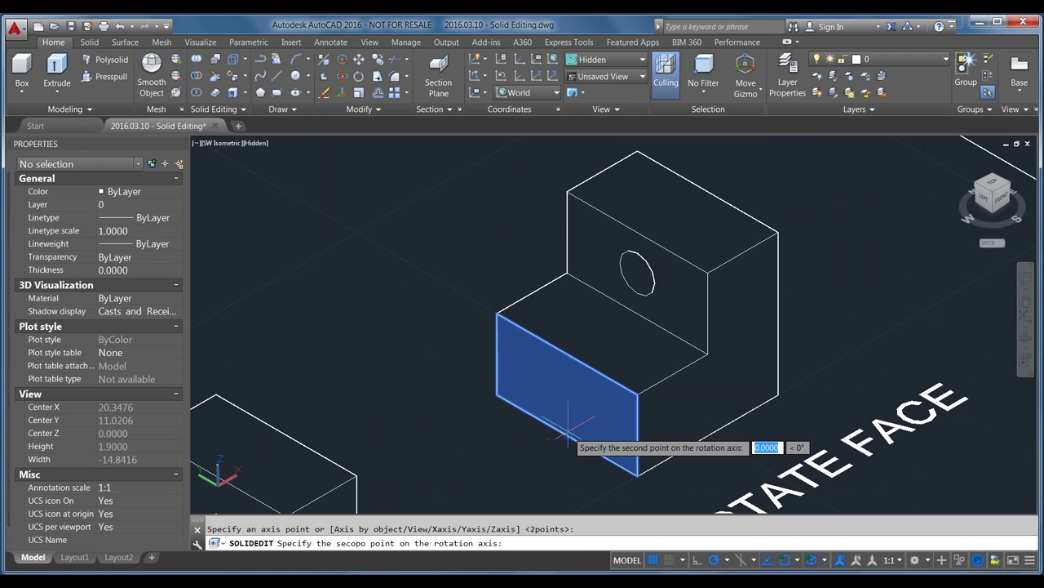
{"action": "left_click", "coordinate": [567, 352]}
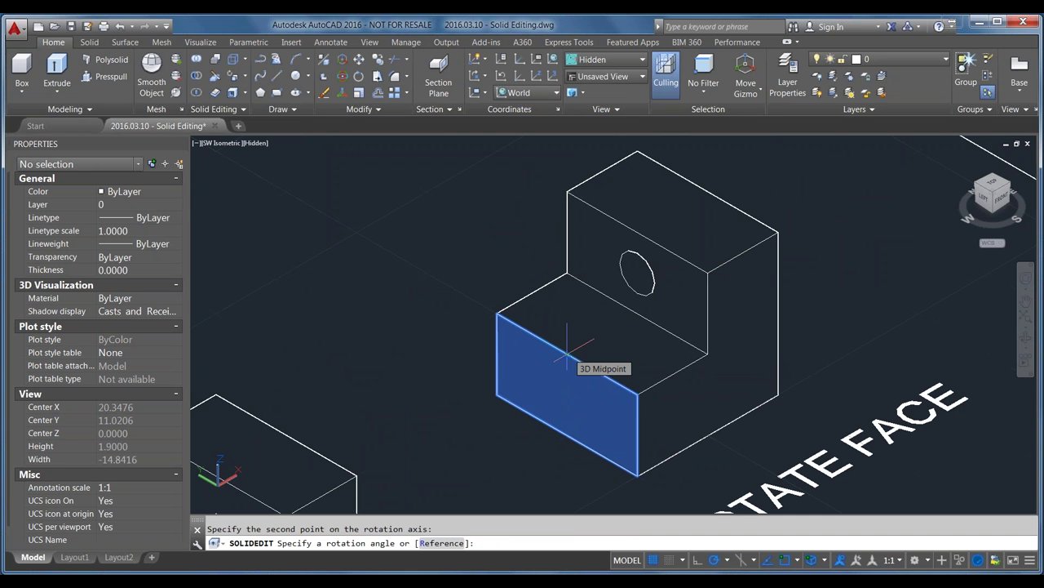
{"action": "type", "text": "15"}
{"action": "key", "text": "Return"}
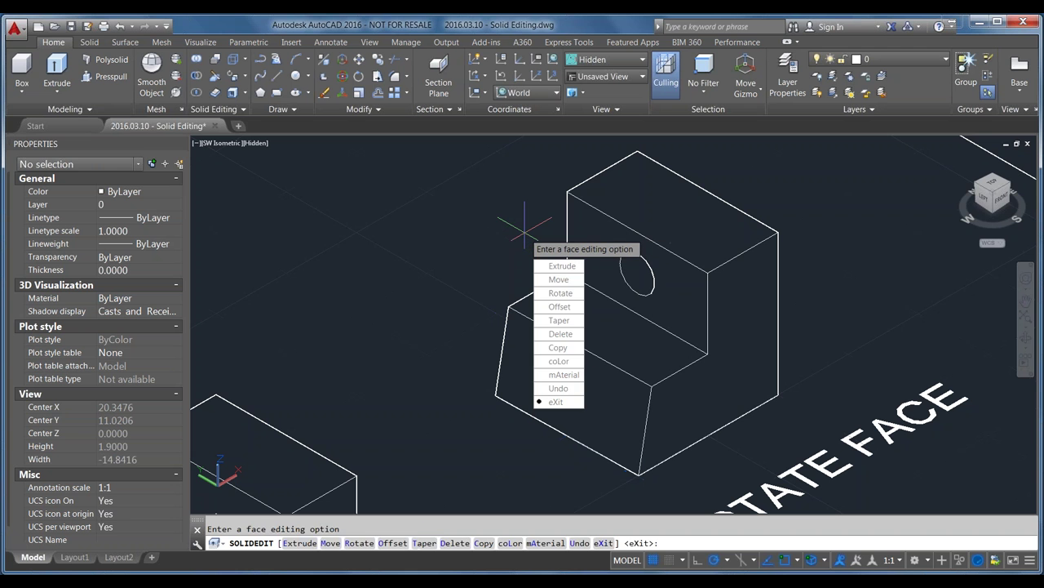
{"action": "key", "text": "Return"}
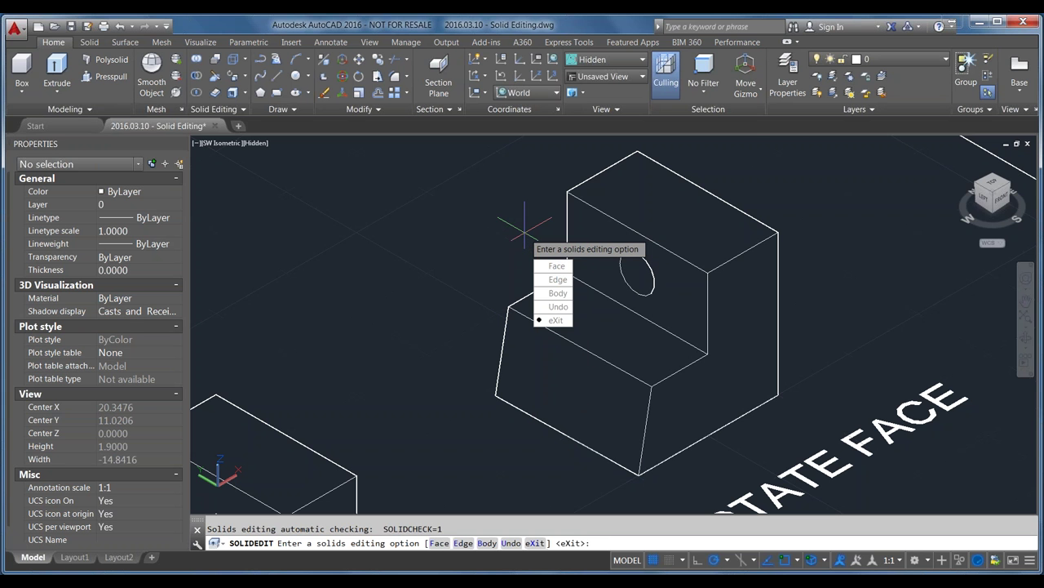
Color the upper vertical face of the COLOR FACE stepped block red
{"action": "key", "text": "Return"}
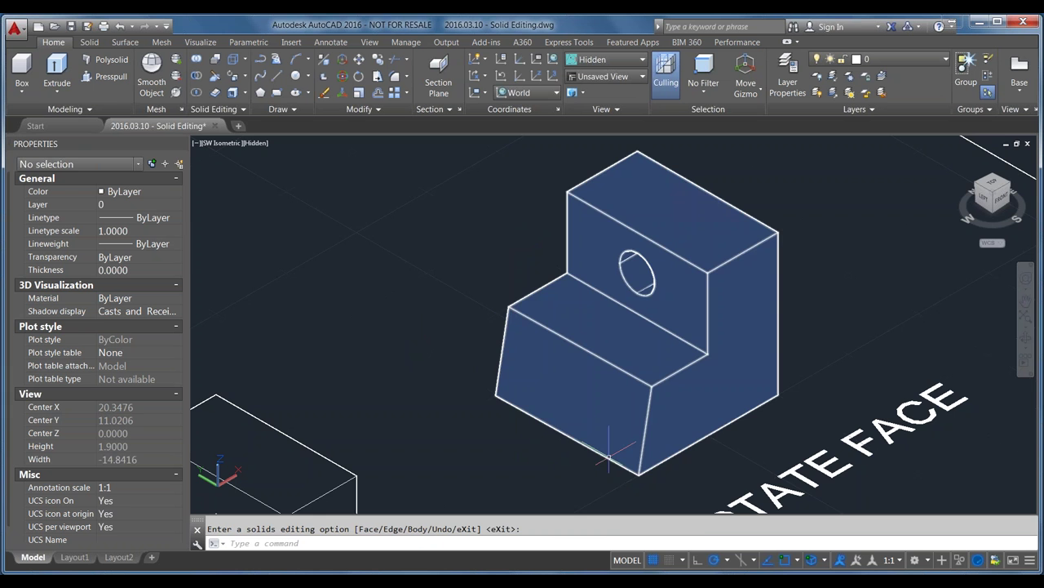
{"action": "scroll", "coordinate": [415, 331], "scroll_direction": "down", "scroll_amount": 6}
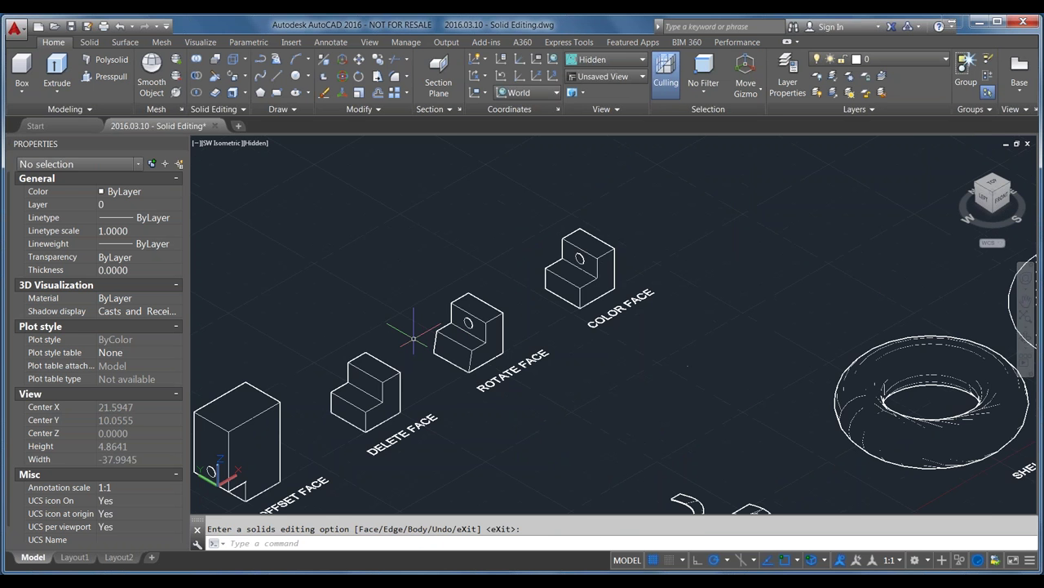
{"action": "scroll", "coordinate": [594, 245], "scroll_direction": "up", "scroll_amount": 5}
{"action": "scroll", "coordinate": [596, 247], "scroll_direction": "down", "scroll_amount": 3}
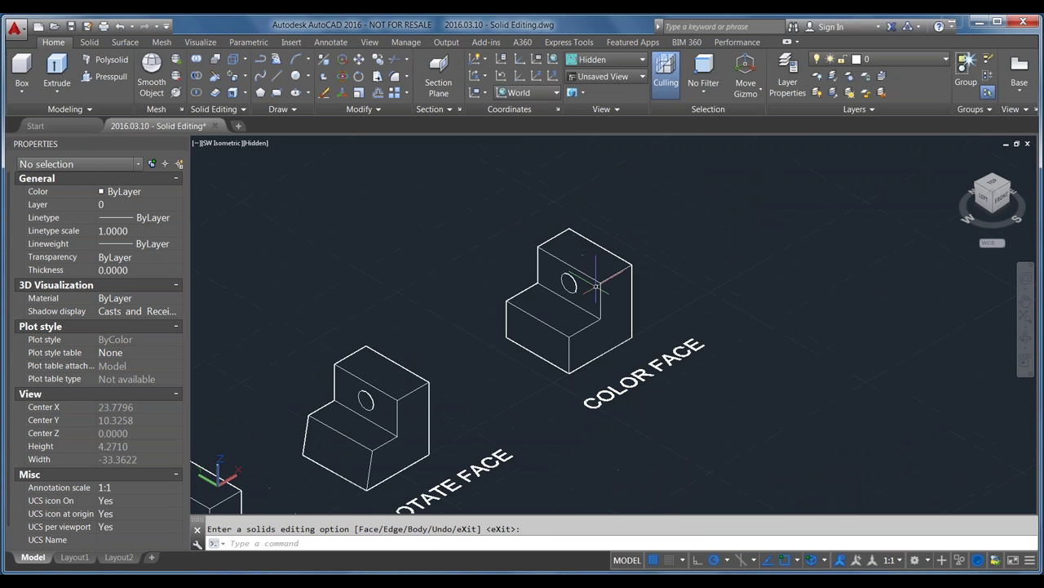
{"action": "scroll", "coordinate": [594, 244], "scroll_direction": "up", "scroll_amount": 3}
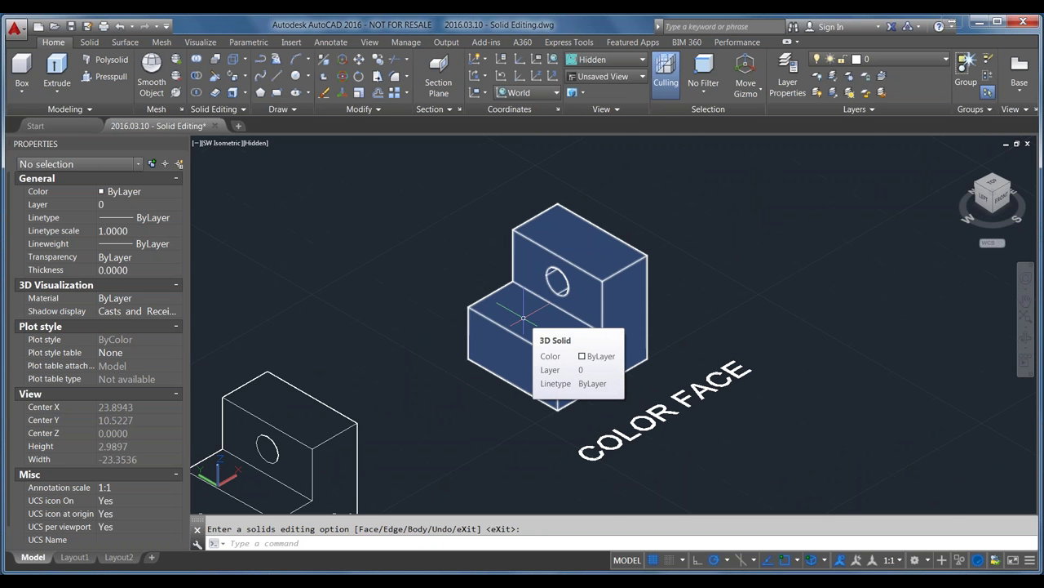
{"action": "left_click", "coordinate": [242, 75]}
{"action": "left_click", "coordinate": [273, 288]}
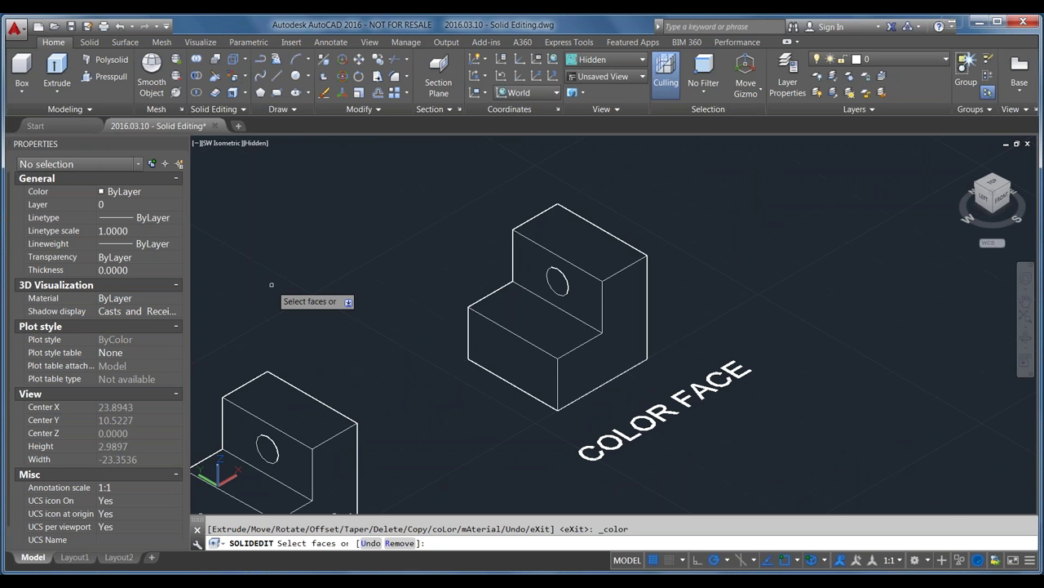
{"action": "left_click", "coordinate": [524, 262]}
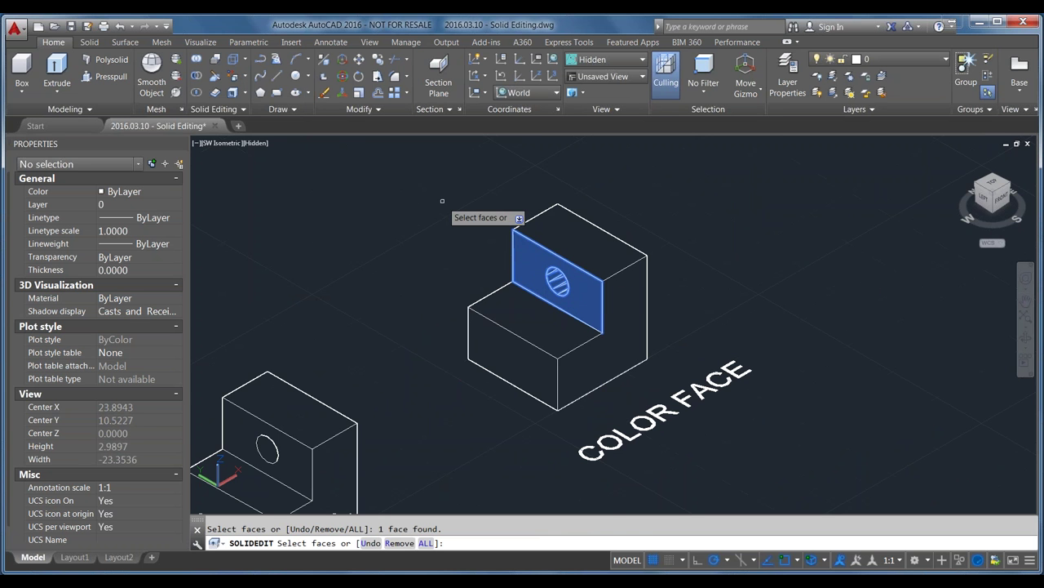
{"action": "key", "text": "Return"}
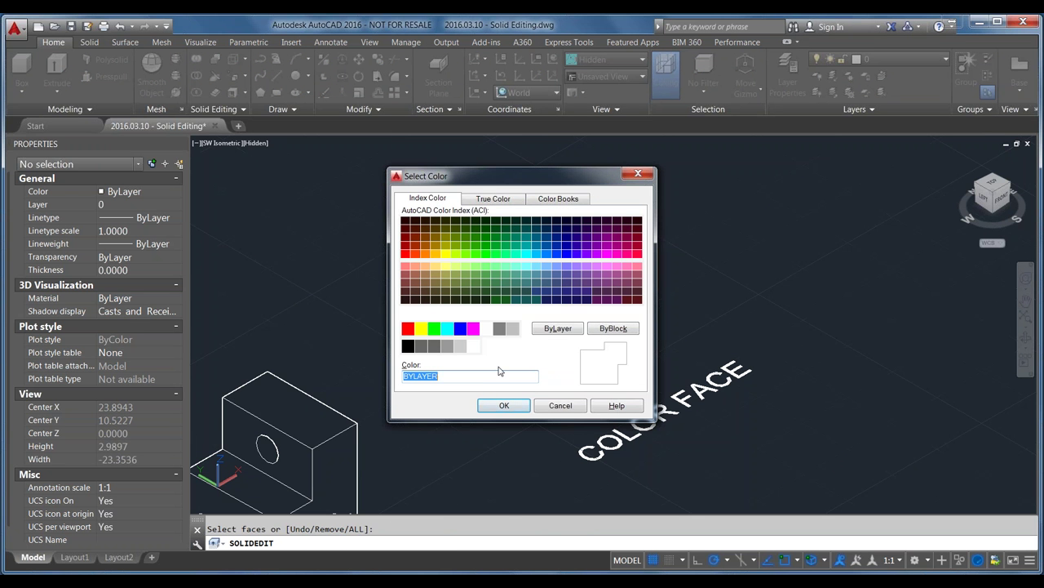
{"action": "left_click", "coordinate": [408, 328]}
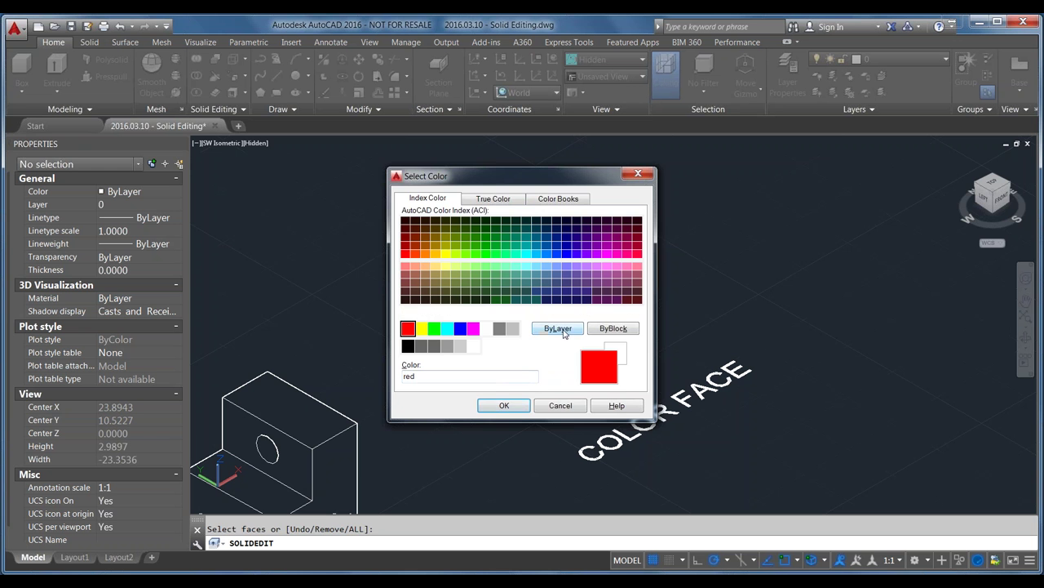
{"action": "left_click", "coordinate": [501, 404]}
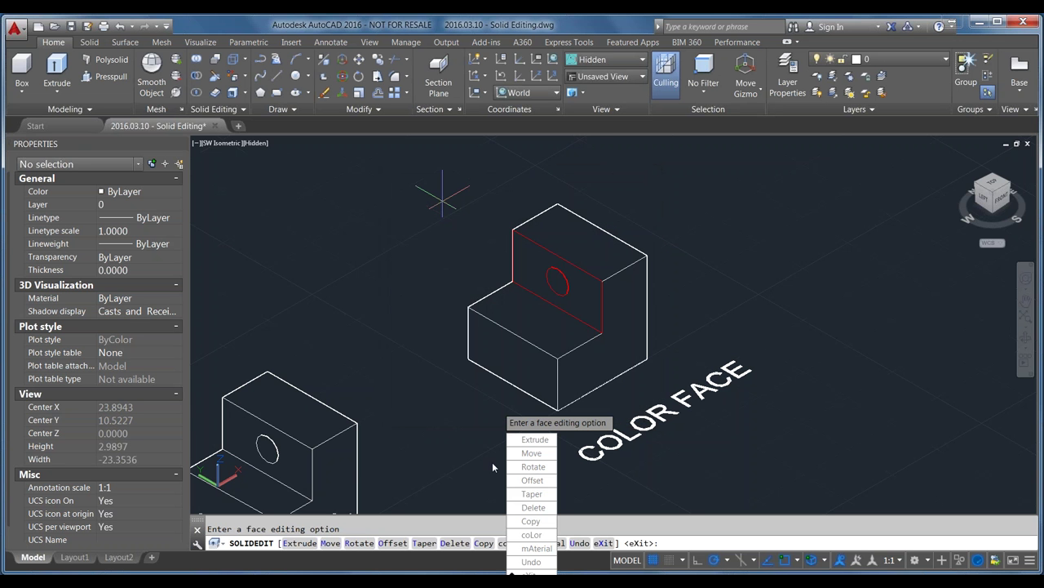
{"action": "key", "text": "Escape"}
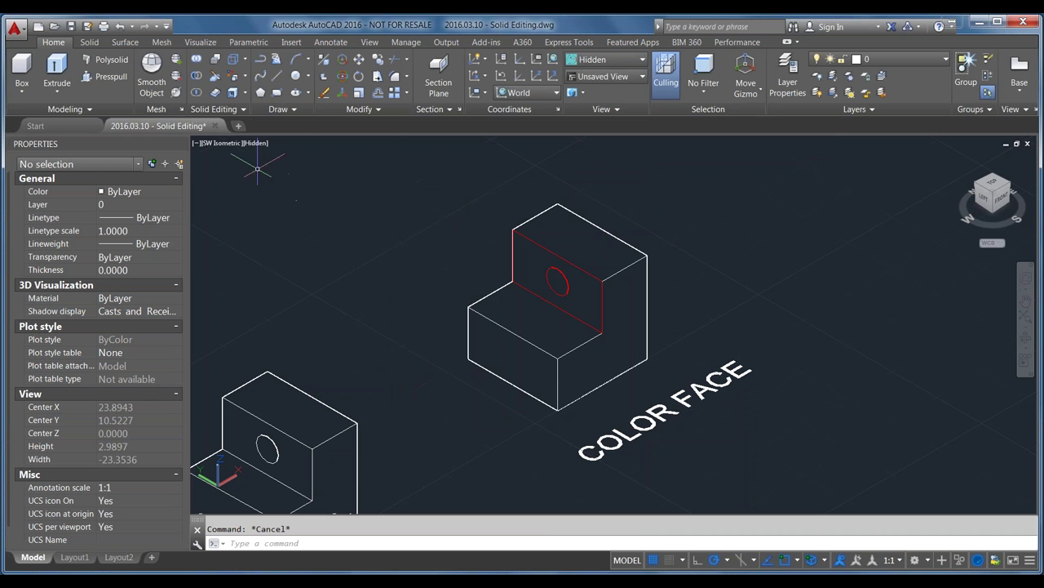
Display the model in the Shaded visual style and examine the red face of the COLOR FACE block
{"action": "left_click", "coordinate": [256, 144]}
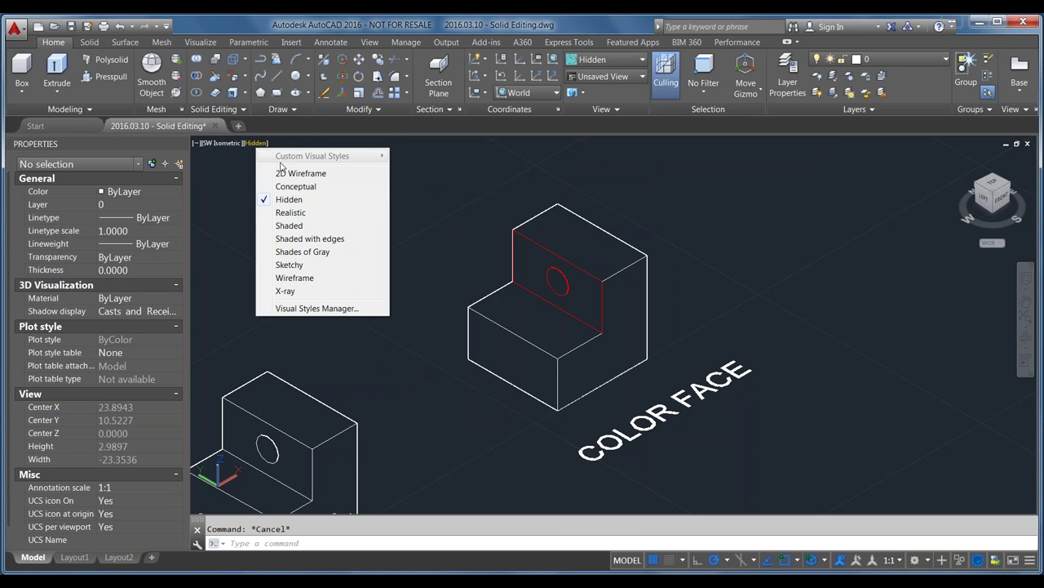
{"action": "left_click", "coordinate": [307, 226]}
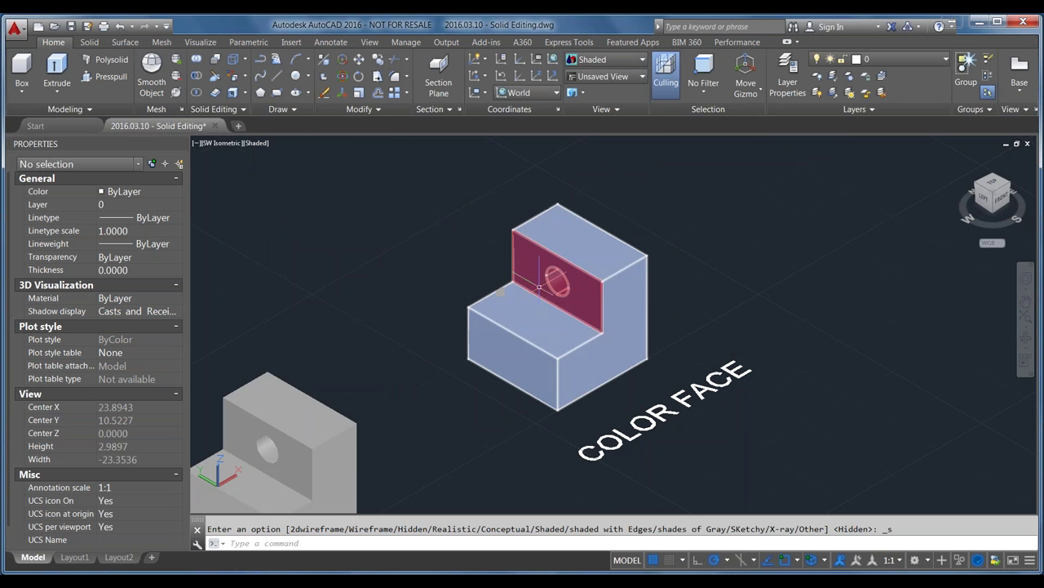
{"action": "scroll", "coordinate": [469, 257], "scroll_direction": "up", "scroll_amount": 2}
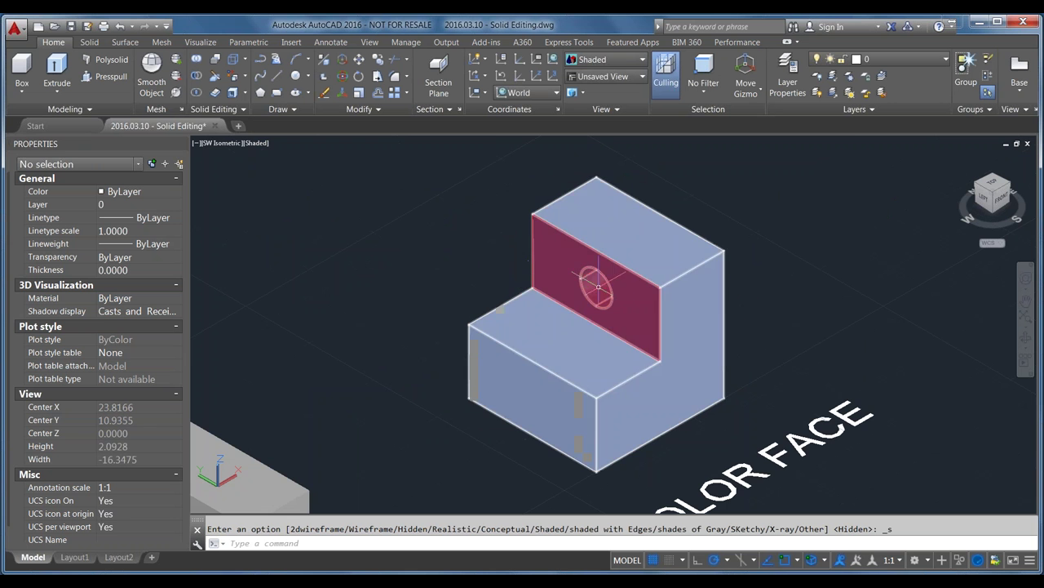
{"action": "scroll", "coordinate": [719, 253], "scroll_direction": "down", "scroll_amount": 4}
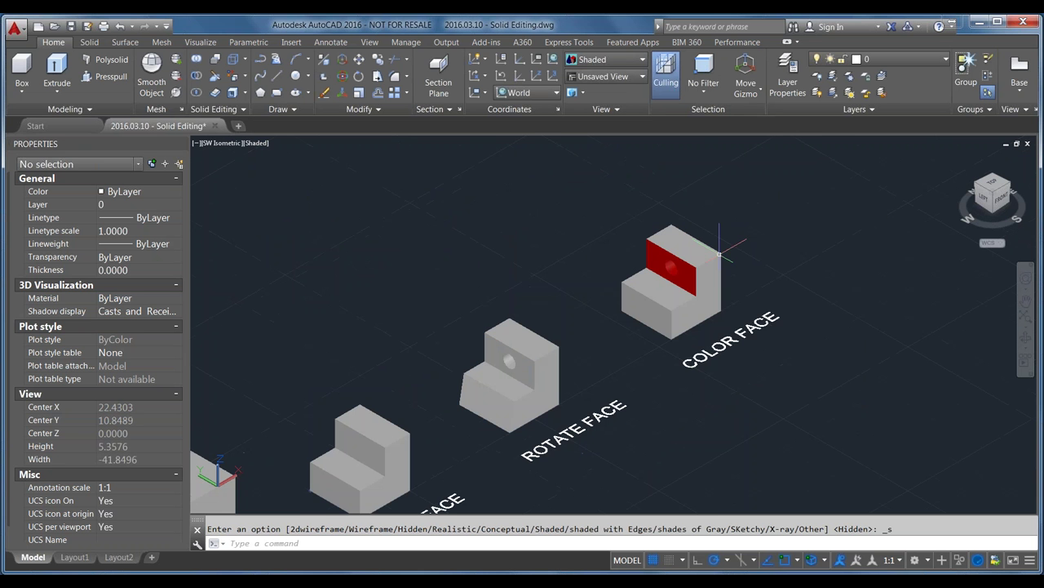
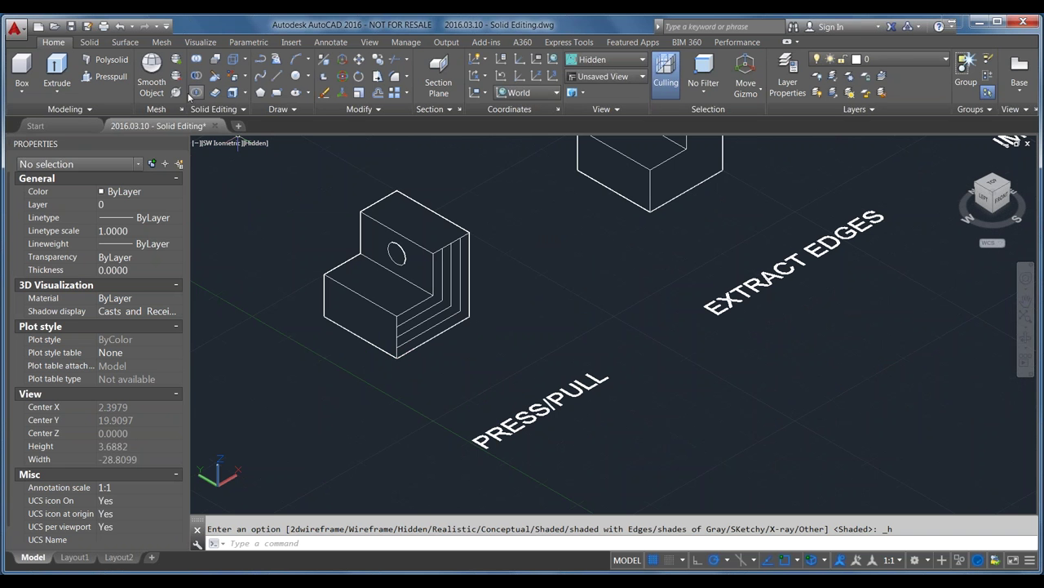
Press/pull the outermost L-shaped strip on the side of the PRESS/PULL block outward by 1
{"action": "left_click", "coordinate": [106, 76]}
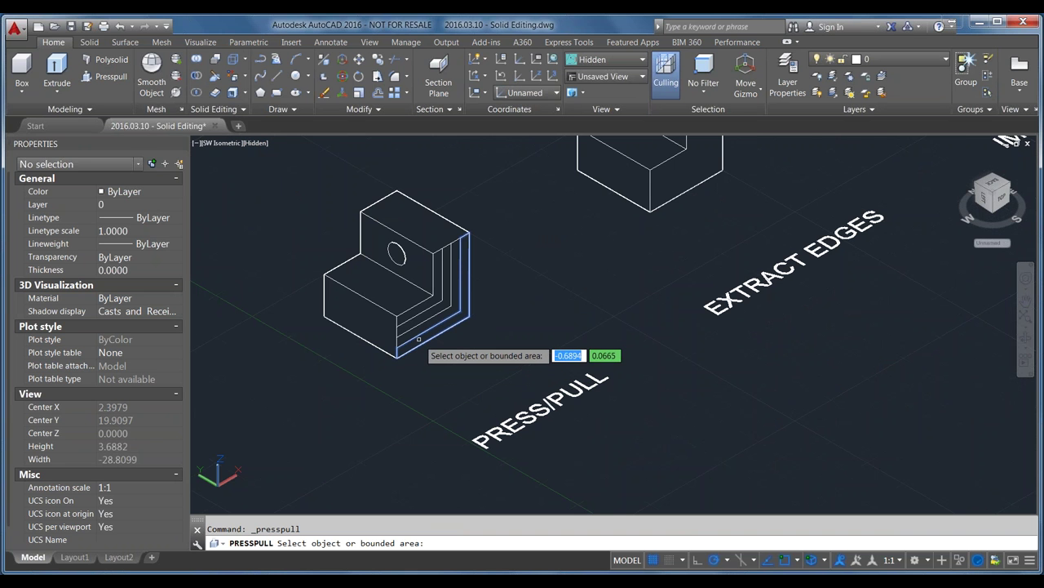
{"action": "scroll", "coordinate": [345, 214], "scroll_direction": "up", "scroll_amount": 2}
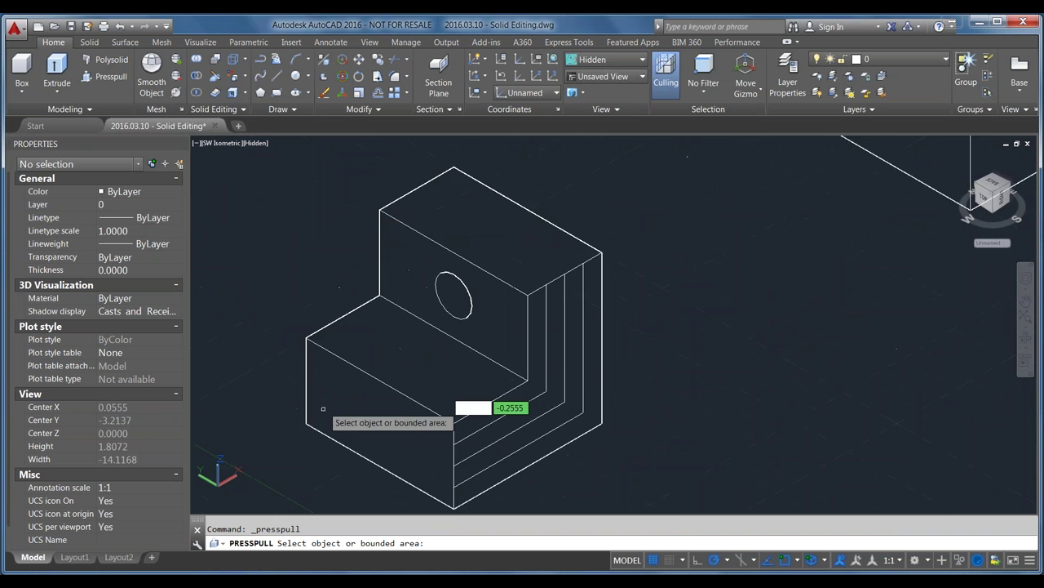
{"action": "scroll", "coordinate": [327, 332], "scroll_direction": "up", "scroll_amount": 3}
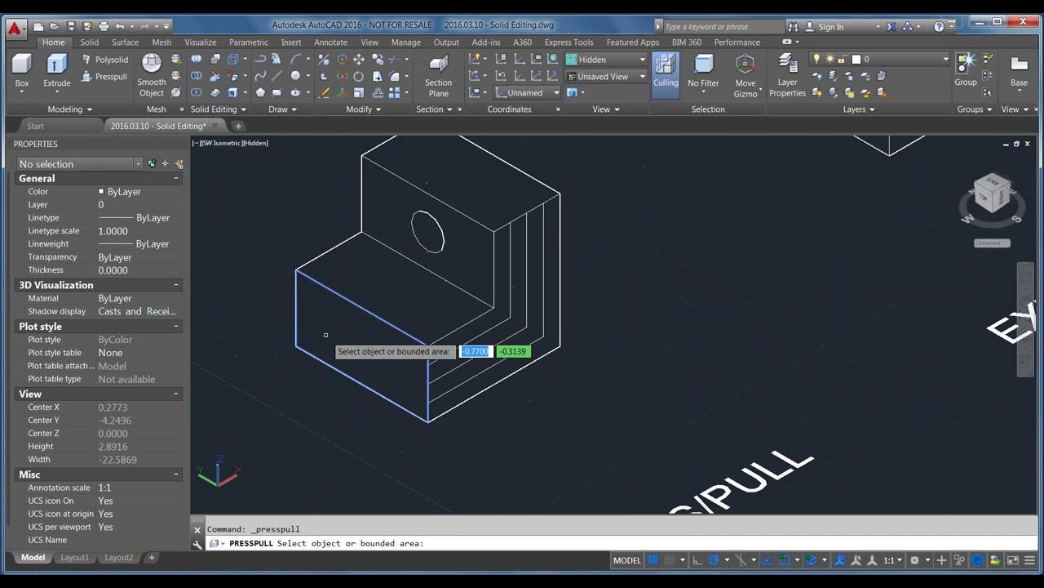
{"action": "left_click", "coordinate": [487, 384]}
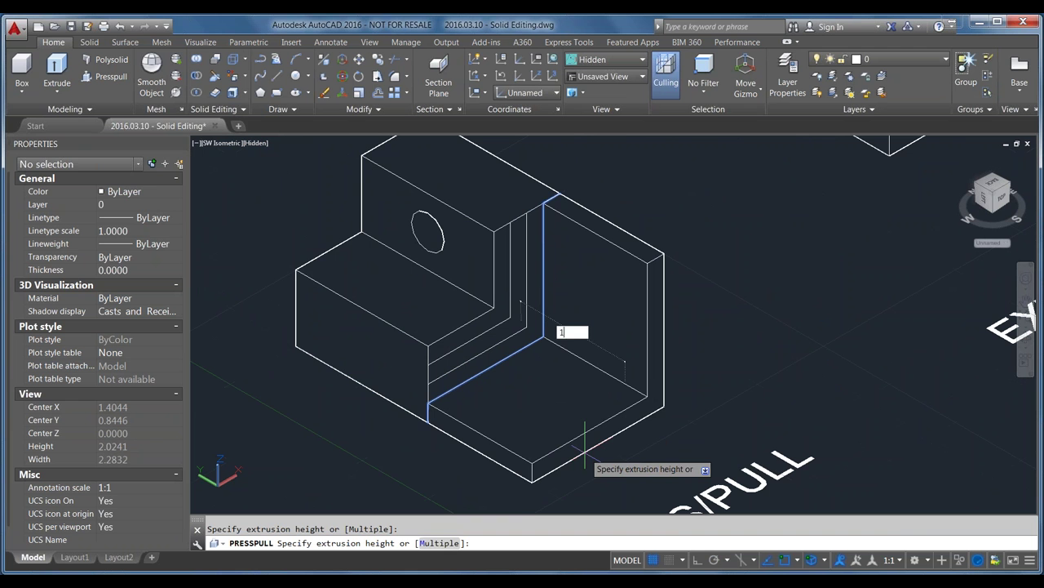
{"action": "type", "text": "1"}
{"action": "key", "text": "Return"}
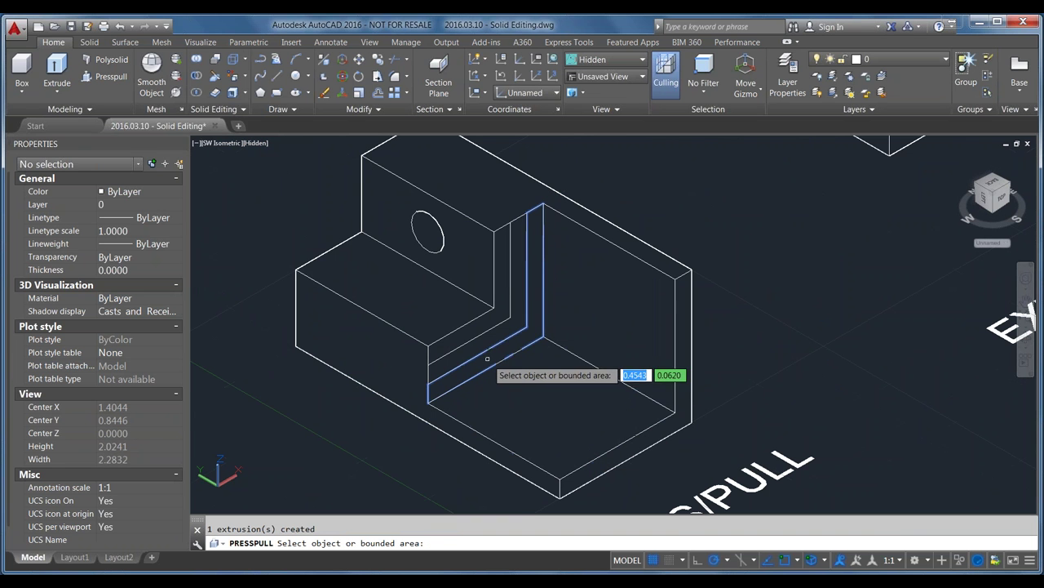
Press/pull the second and third L-shaped strips of the PRESS/PULL block outward by successively shorter distances, forming steps
{"action": "left_click", "coordinate": [527, 359]}
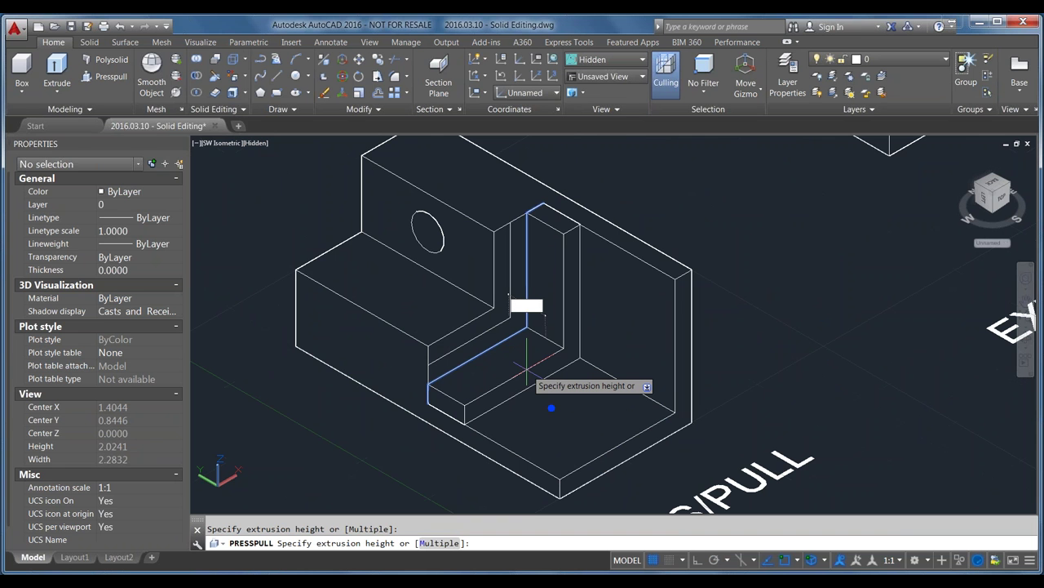
{"action": "key", "text": "Return"}
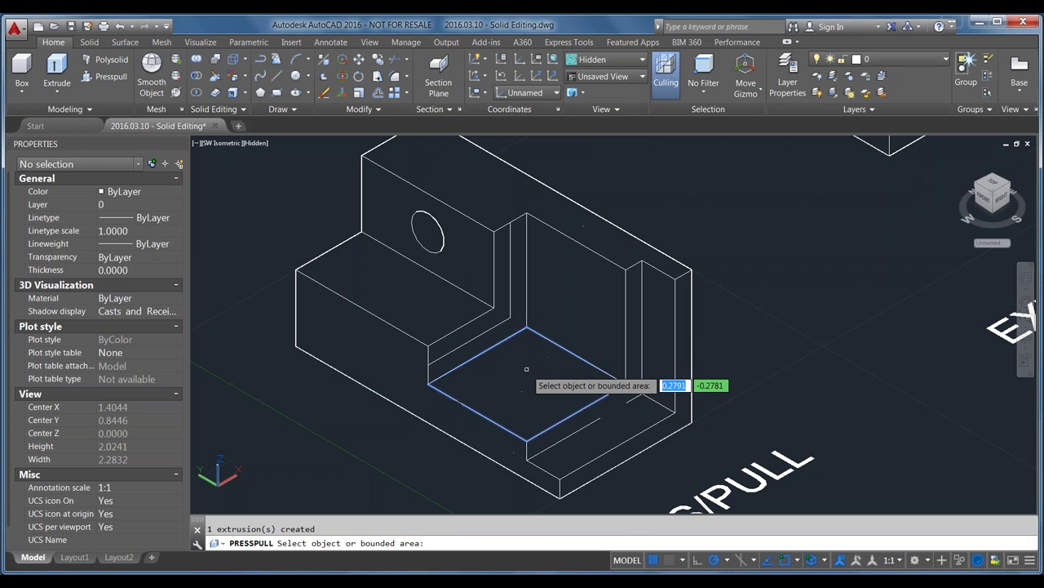
{"action": "left_click", "coordinate": [498, 334]}
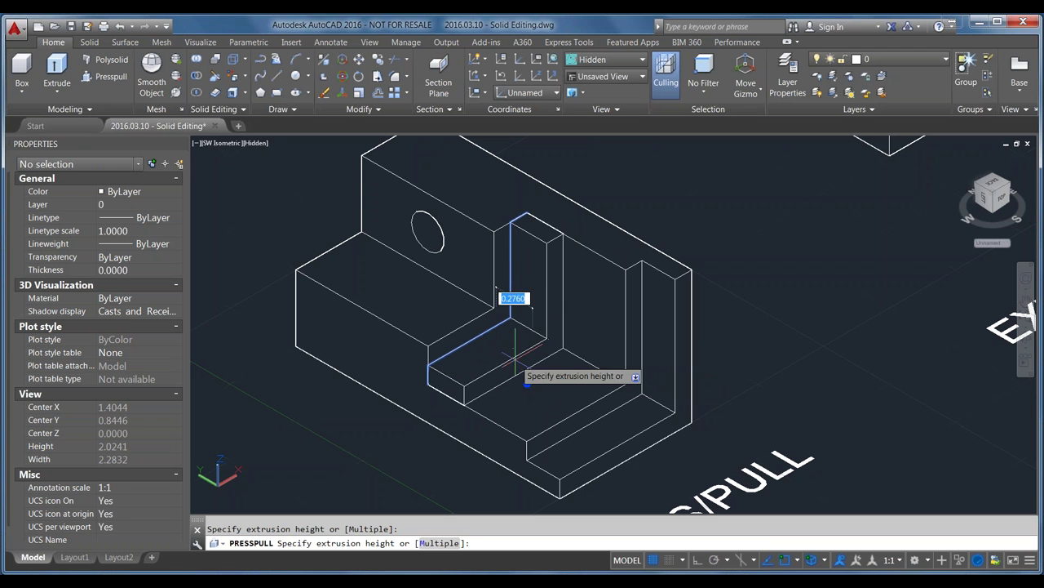
{"action": "key", "text": "Return"}
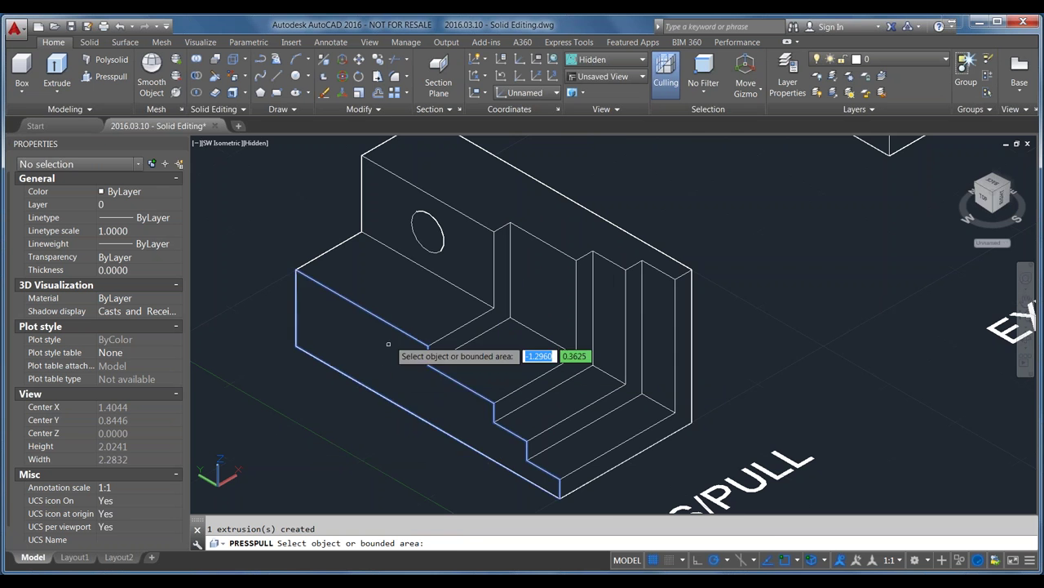
Press/pull the stepped lower front face of the PRESS/PULL block outward, lengthening its base and steps
{"action": "scroll", "coordinate": [399, 277], "scroll_direction": "down", "scroll_amount": 2}
{"action": "left_click", "coordinate": [408, 304]}
{"action": "left_click", "coordinate": [289, 384]}
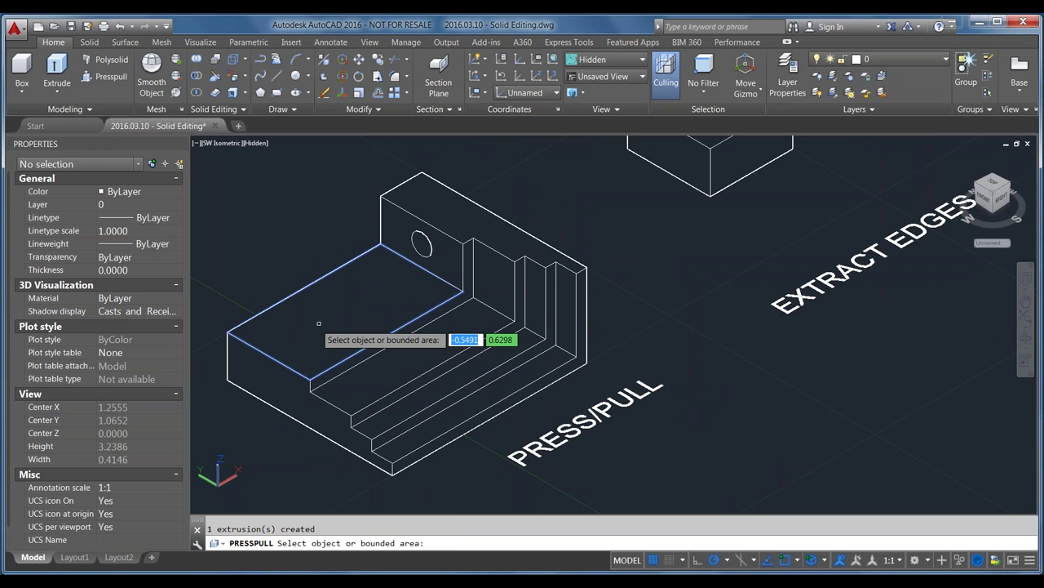
Try to press/pull the top face of the PRESS/PULL block's lower ledge downward through the solid
{"action": "left_click", "coordinate": [393, 302]}
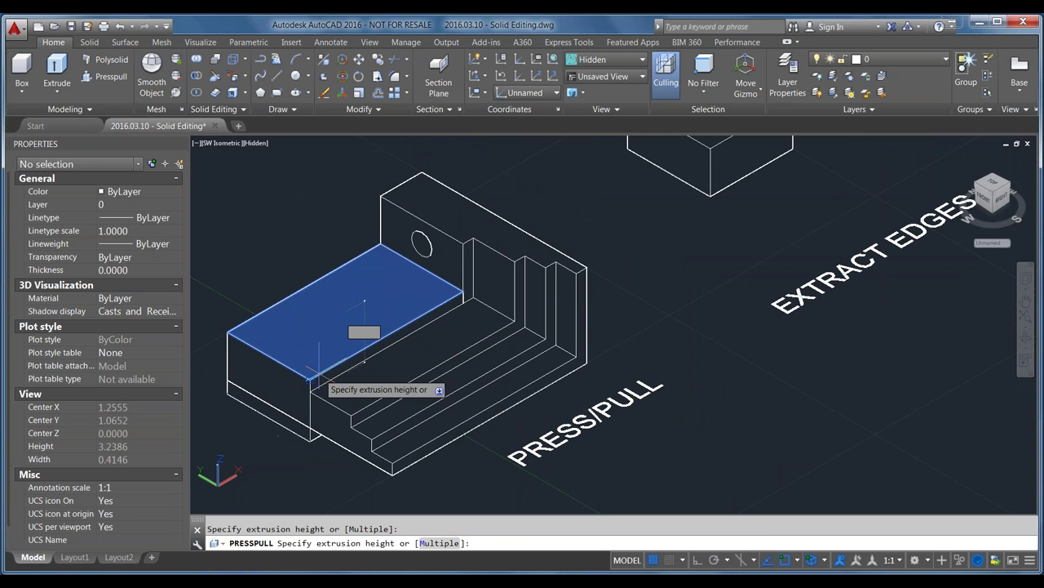
{"action": "left_click", "coordinate": [310, 315]}
{"action": "left_click", "coordinate": [290, 347]}
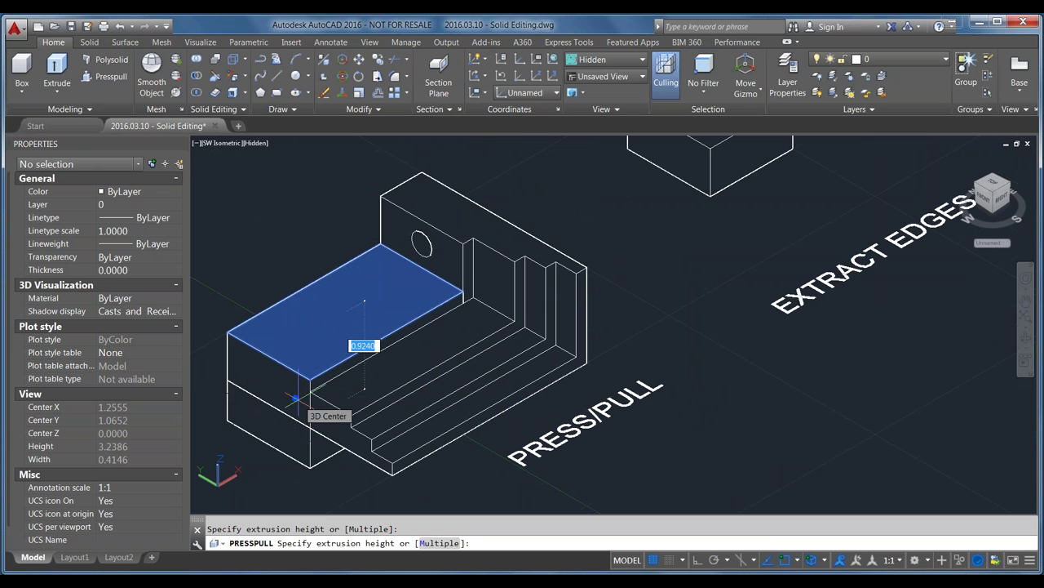
{"action": "left_click", "coordinate": [287, 351]}
{"action": "key", "text": "Return"}
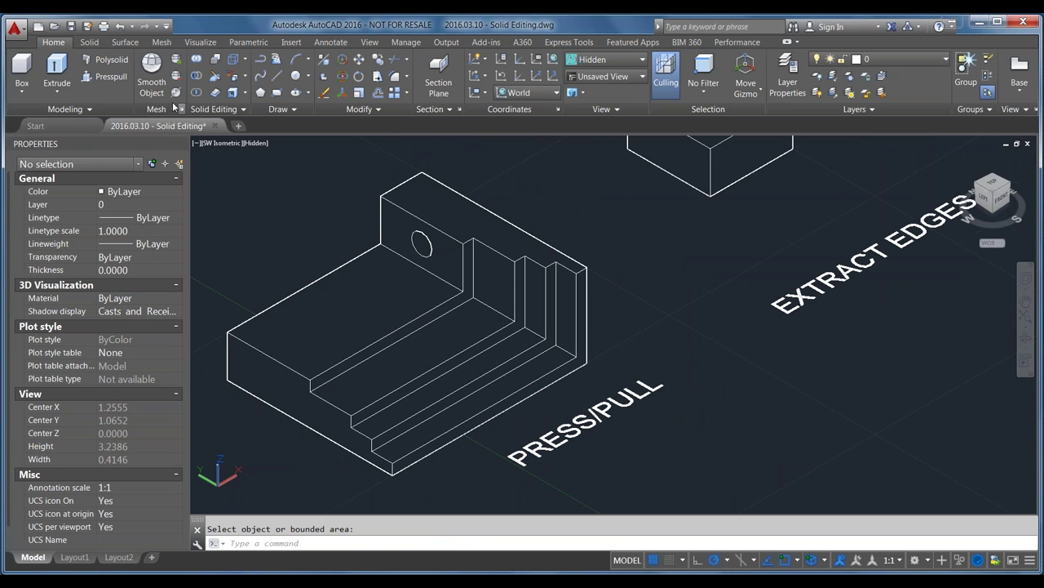
Press/pull the upper vertical face with the hole outward beyond the front of the PRESS/PULL block's base, and inspect the solid
{"action": "left_click", "coordinate": [396, 222]}
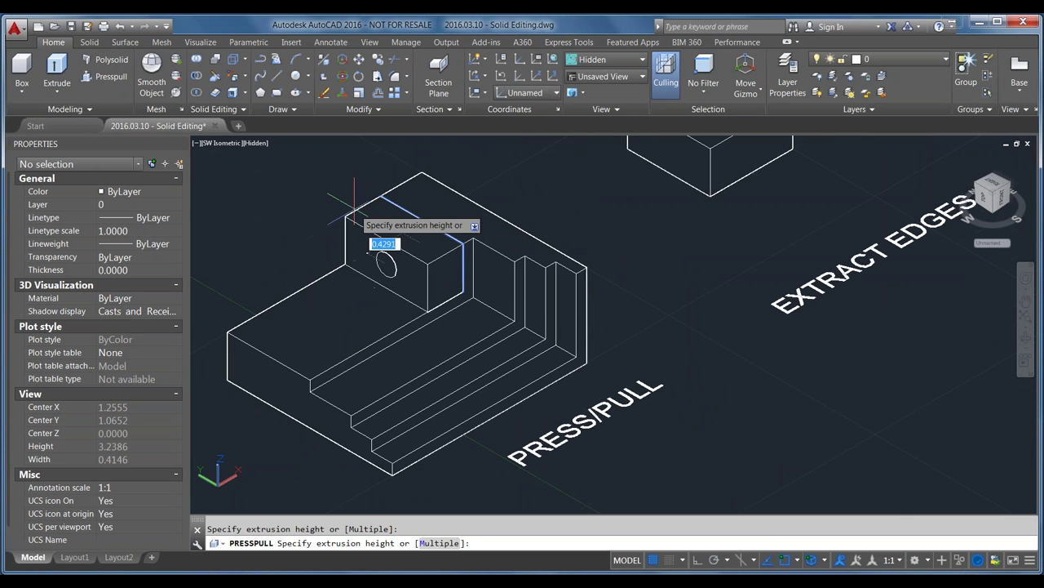
{"action": "scroll", "coordinate": [481, 196], "scroll_direction": "down", "scroll_amount": 2}
{"action": "left_click", "coordinate": [249, 257]}
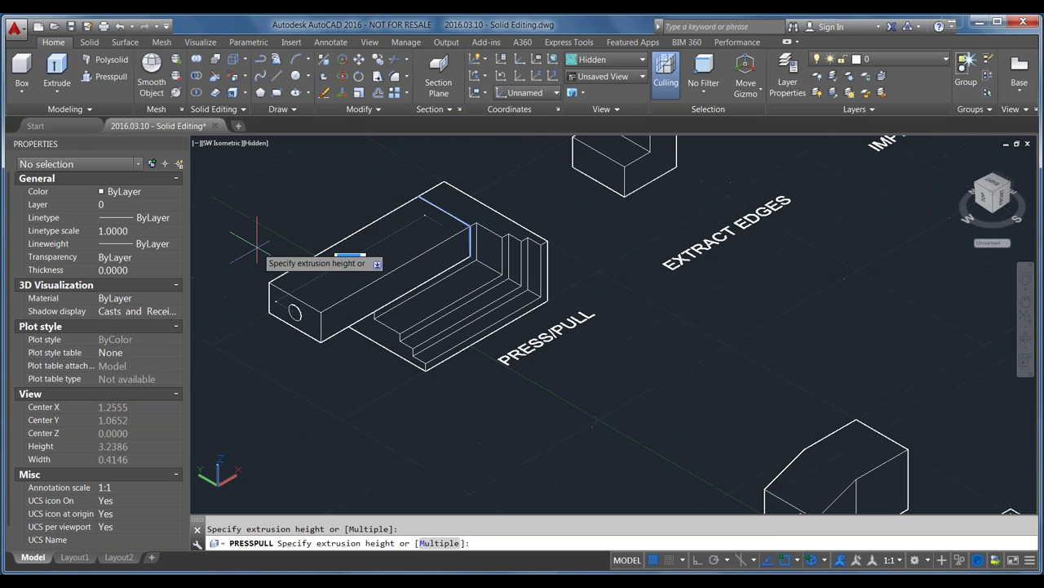
{"action": "scroll", "coordinate": [364, 332], "scroll_direction": "up", "scroll_amount": 3}
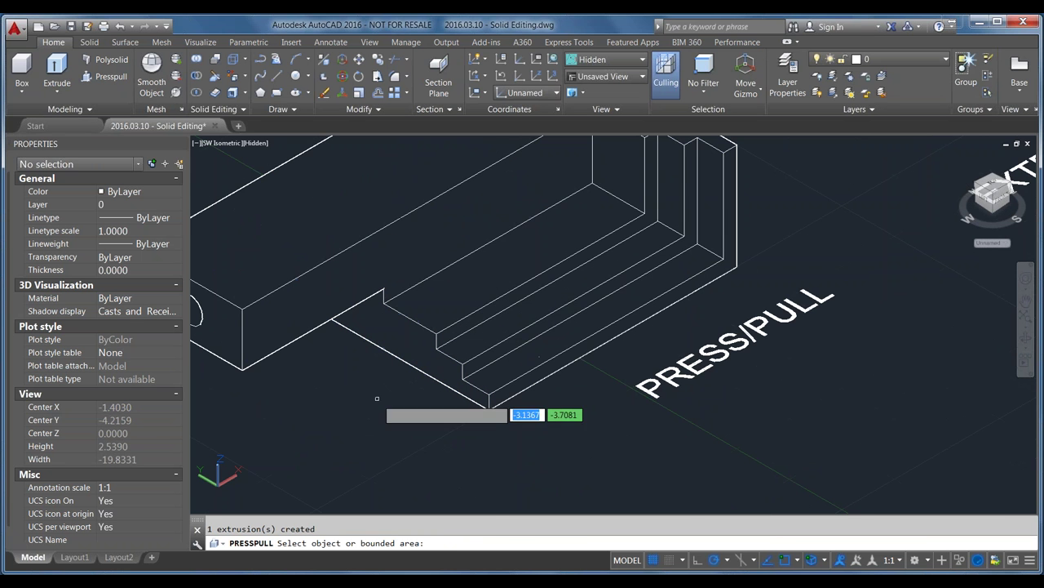
{"action": "scroll", "coordinate": [490, 449], "scroll_direction": "down", "scroll_amount": 2}
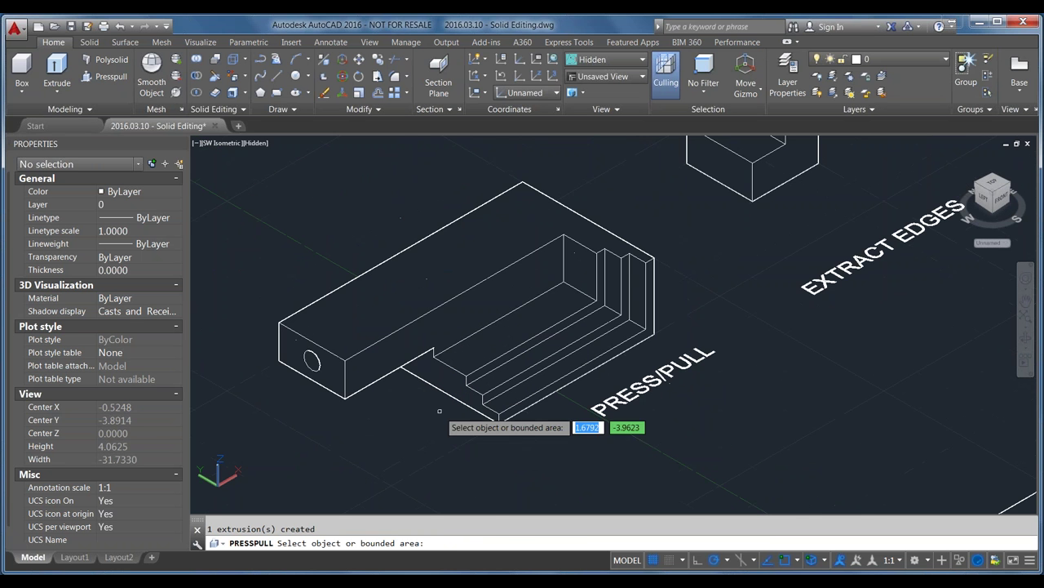
{"action": "scroll", "coordinate": [416, 418], "scroll_direction": "down", "scroll_amount": 2}
{"action": "key", "text": "Return"}
{"action": "scroll", "coordinate": [461, 371], "scroll_direction": "up", "scroll_amount": 2}
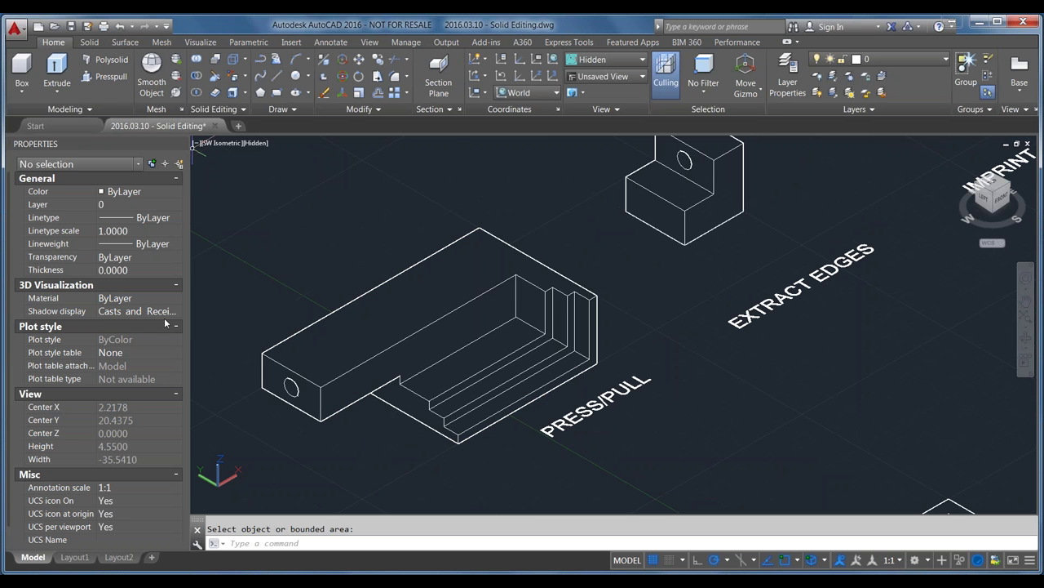
{"action": "left_click", "coordinate": [32, 93]}
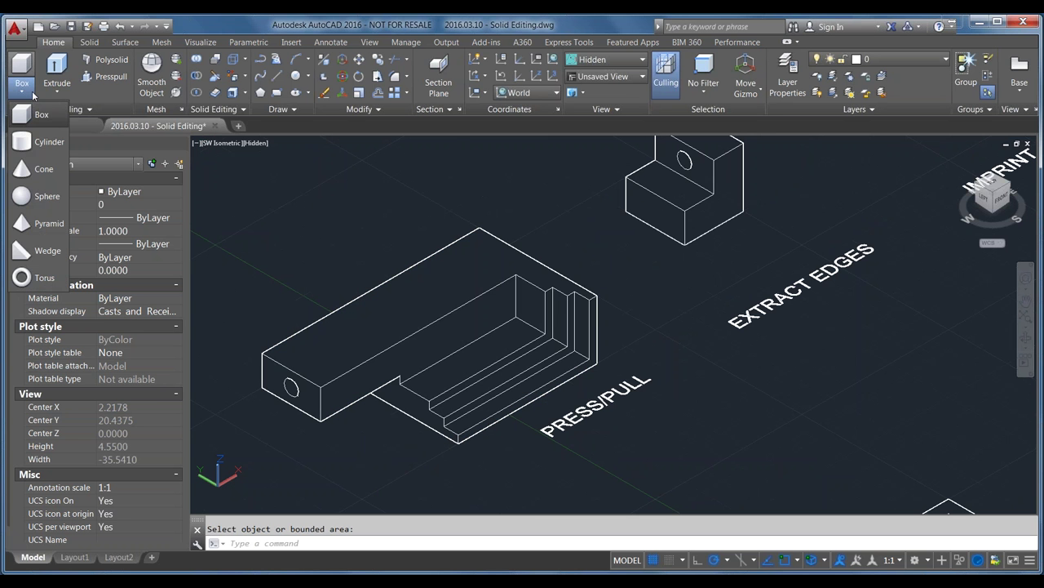
{"action": "left_click", "coordinate": [33, 95]}
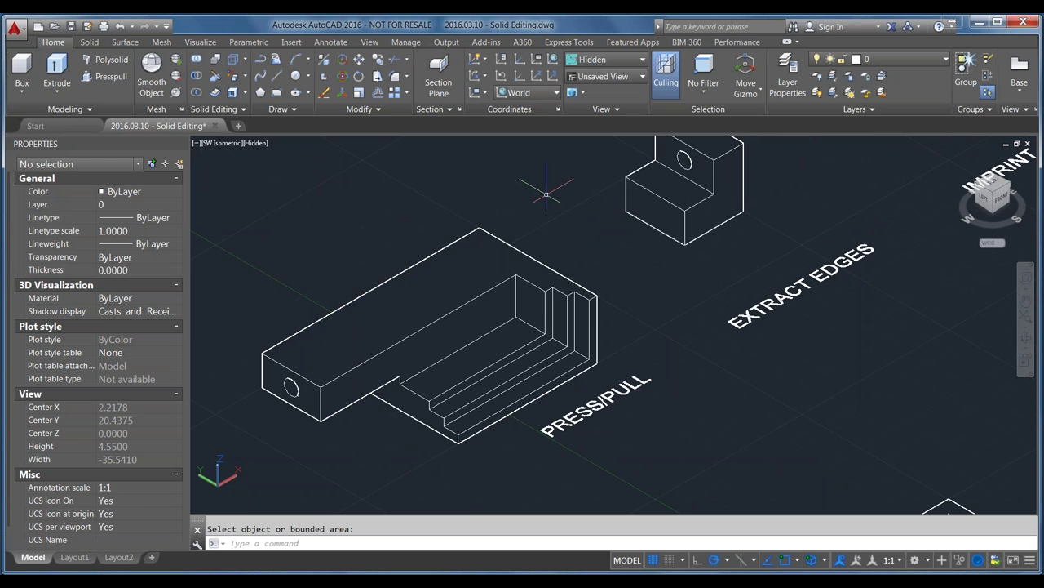
Extract the edges of the L-shaped solid with the hole at the EXTRACT EDGES label as wireframe geometry
{"action": "middle_click_drag", "start_coordinate": [627, 199], "coordinate": [439, 328]}
{"action": "key", "text": "Escape"}
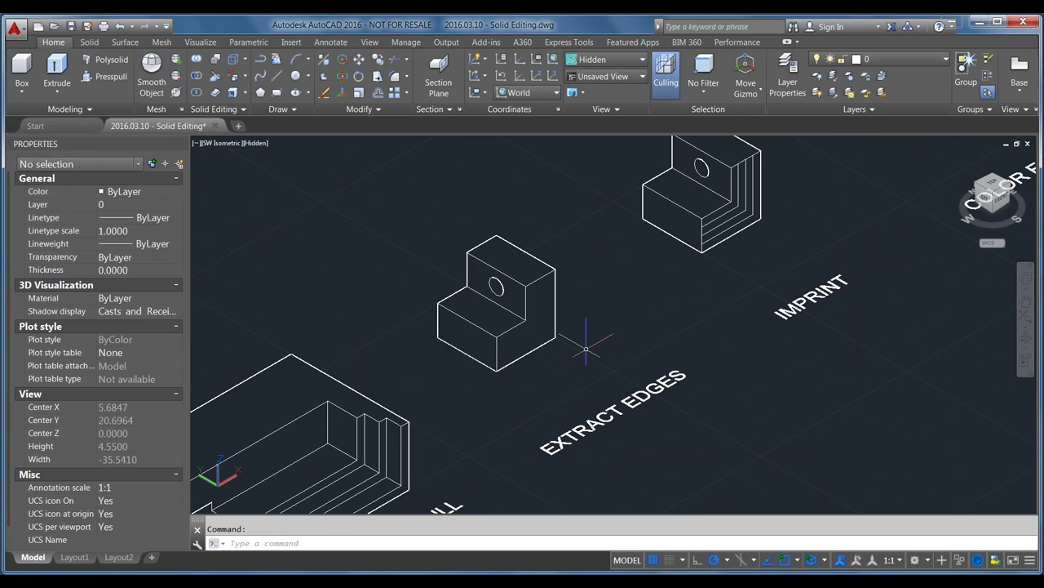
{"action": "scroll", "coordinate": [473, 327], "scroll_direction": "up", "scroll_amount": 2}
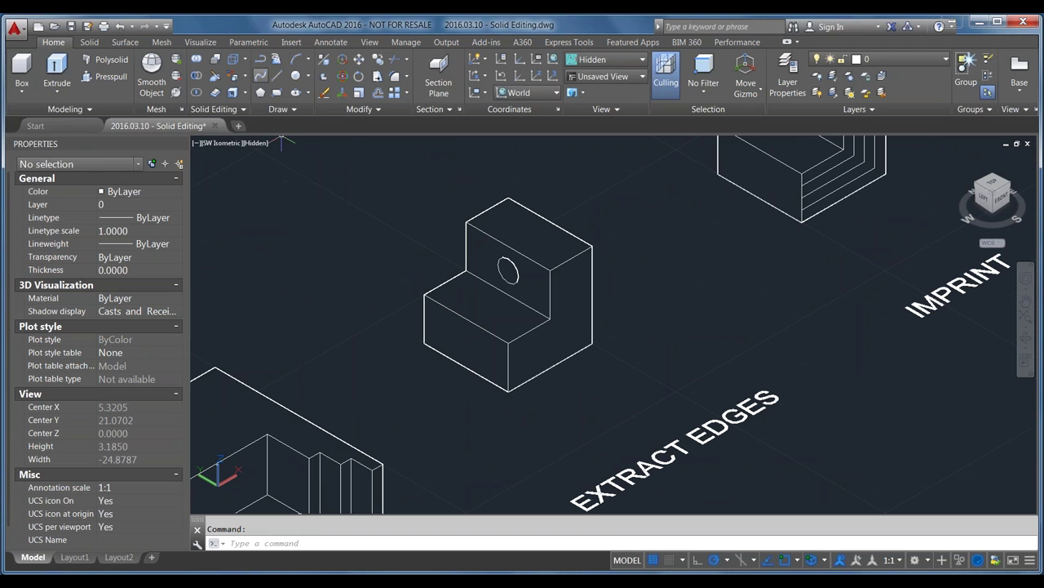
{"action": "left_click", "coordinate": [248, 59]}
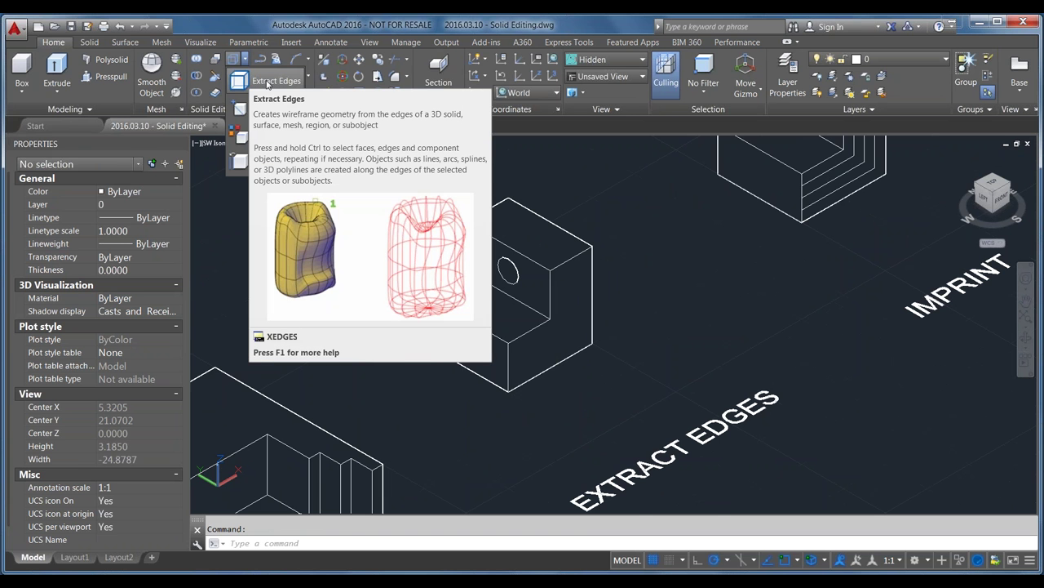
{"action": "left_click", "coordinate": [268, 82]}
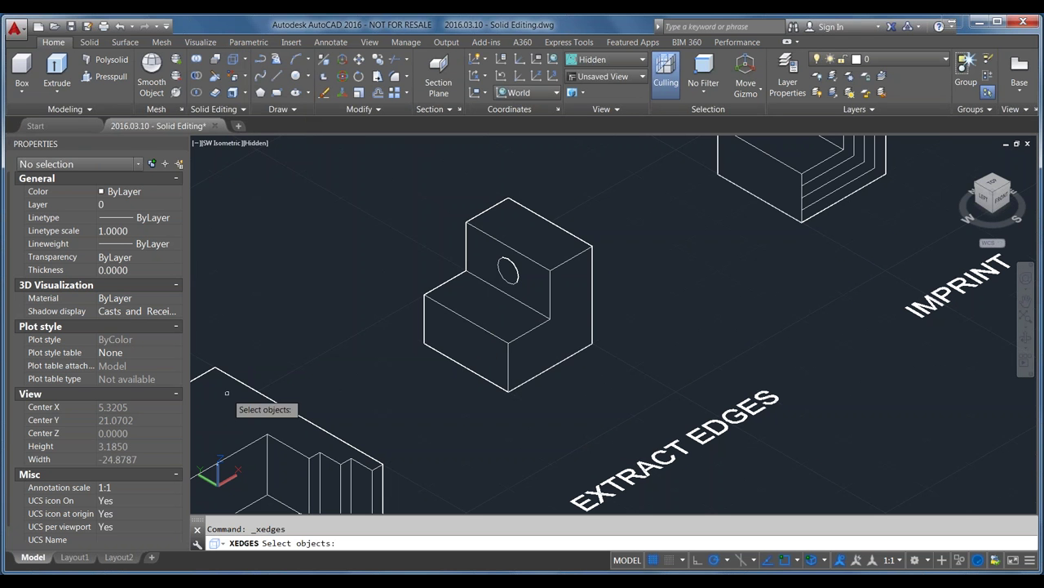
{"action": "left_click", "coordinate": [544, 353]}
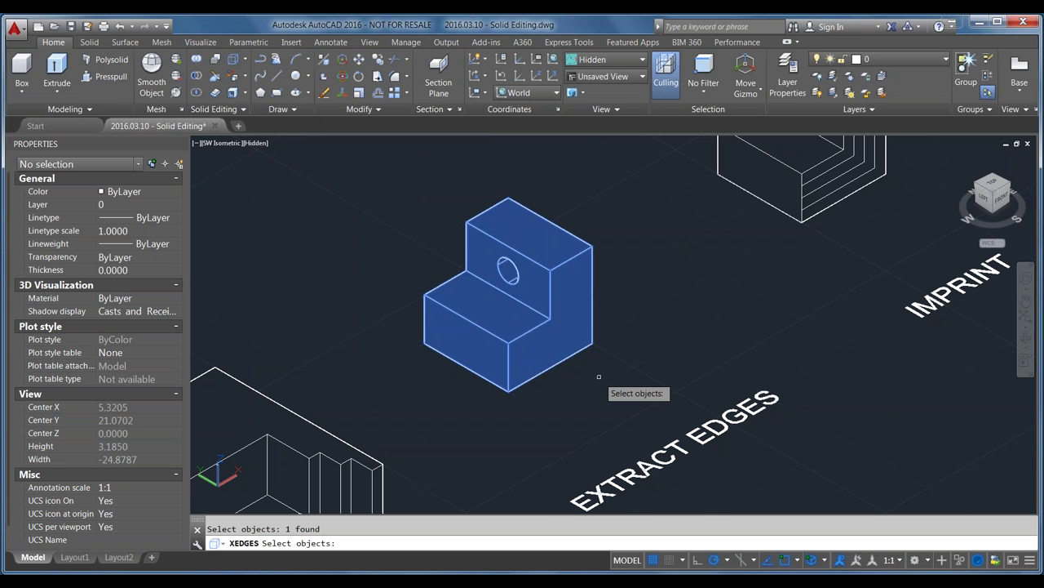
{"action": "key", "text": "Return"}
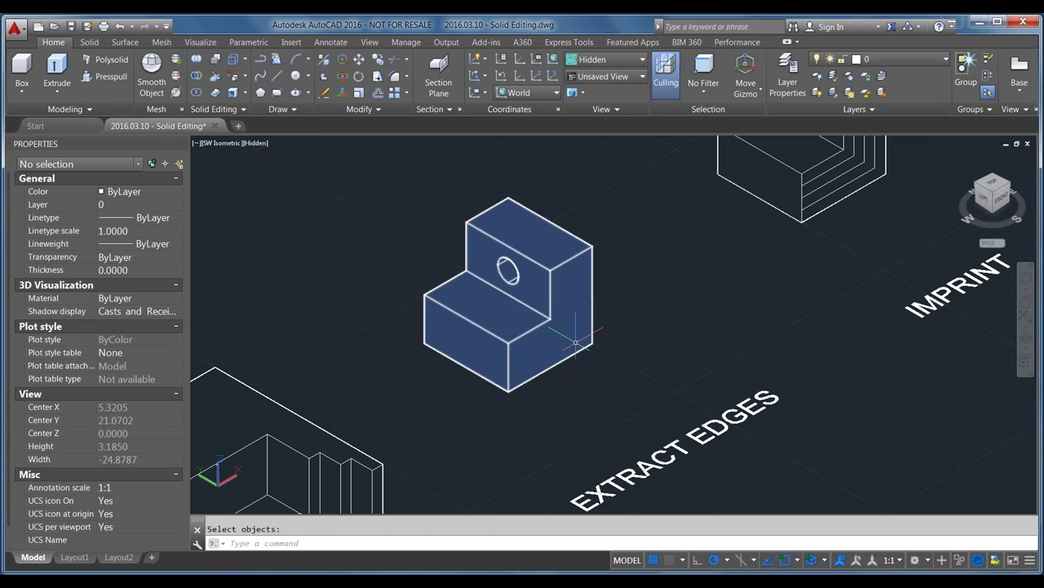
Move the EXTRACT EDGES solid off its extracted wireframe to the empty area behind the PRESS/PULL block
{"action": "left_click", "coordinate": [558, 337]}
{"action": "type", "text": "m"}
{"action": "key", "text": "Return"}
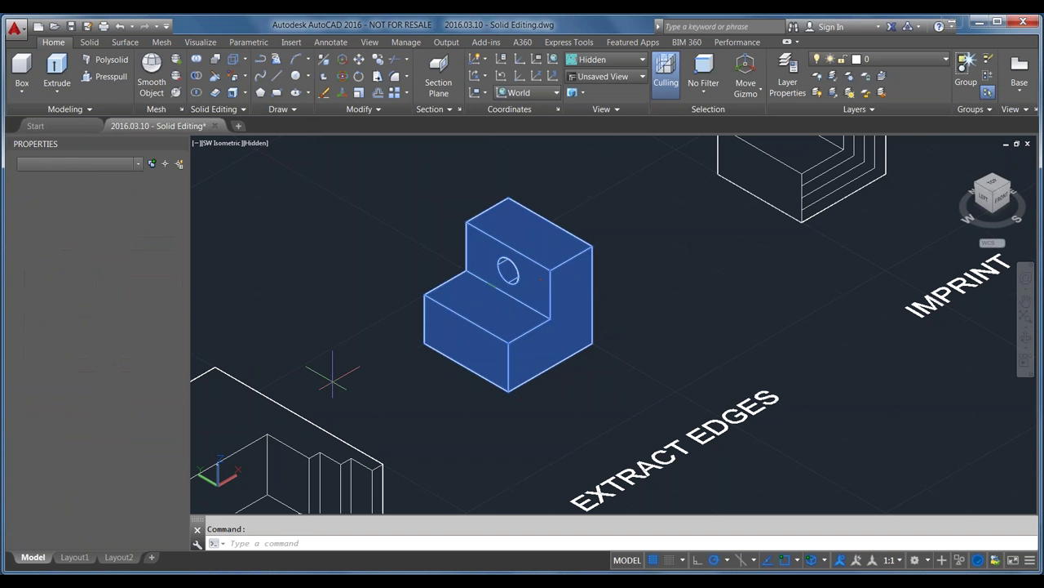
{"action": "scroll", "coordinate": [588, 392], "scroll_direction": "down", "scroll_amount": 2}
{"action": "left_click", "coordinate": [540, 419]}
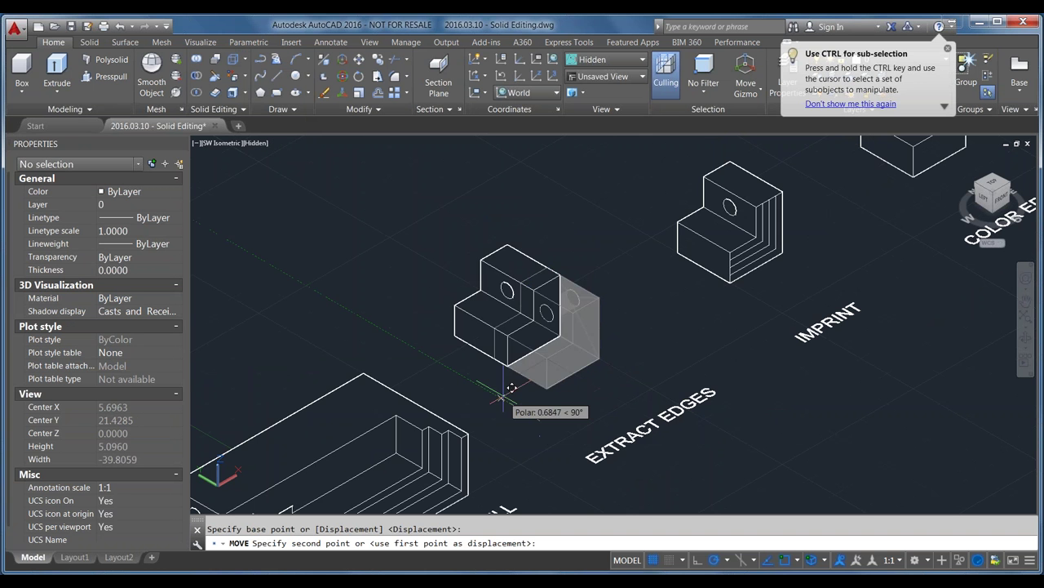
{"action": "left_click", "coordinate": [374, 321]}
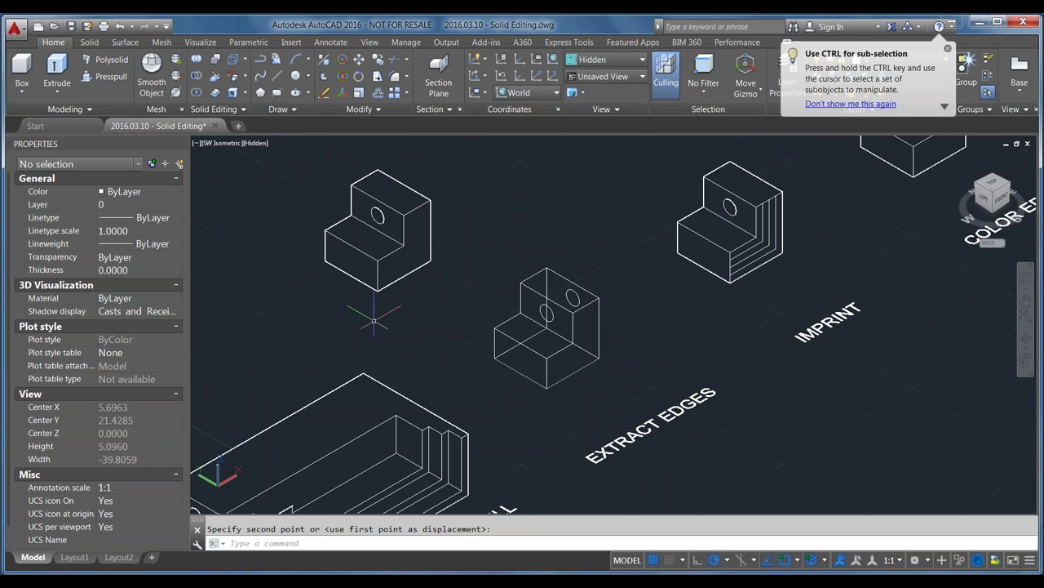
Examine the extracted wireframe at EXTRACT EDGES as a whole and through single edges, comparing it with the moved solid
{"action": "scroll", "coordinate": [509, 367], "scroll_direction": "up", "scroll_amount": 2}
{"action": "left_click", "coordinate": [466, 191]}
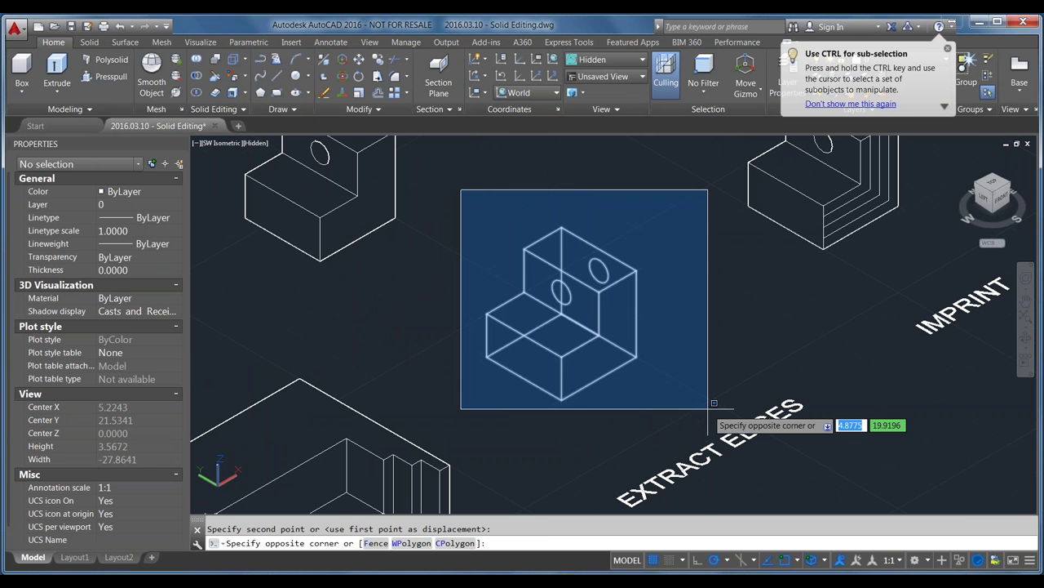
{"action": "left_click", "coordinate": [707, 424]}
{"action": "key", "text": "Escape"}
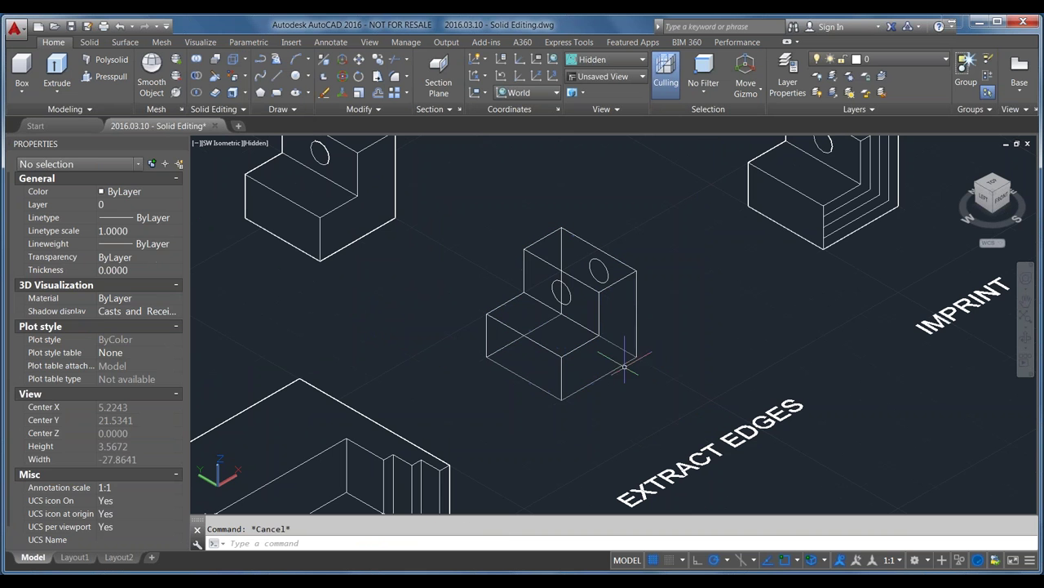
{"action": "left_click", "coordinate": [607, 374]}
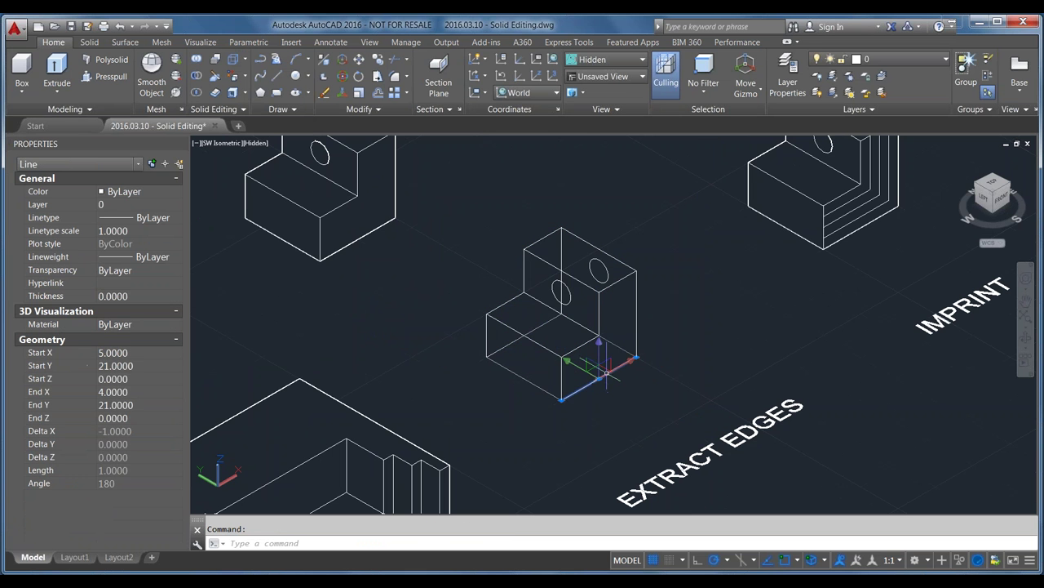
{"action": "key", "text": "Escape"}
{"action": "left_click", "coordinate": [678, 405]}
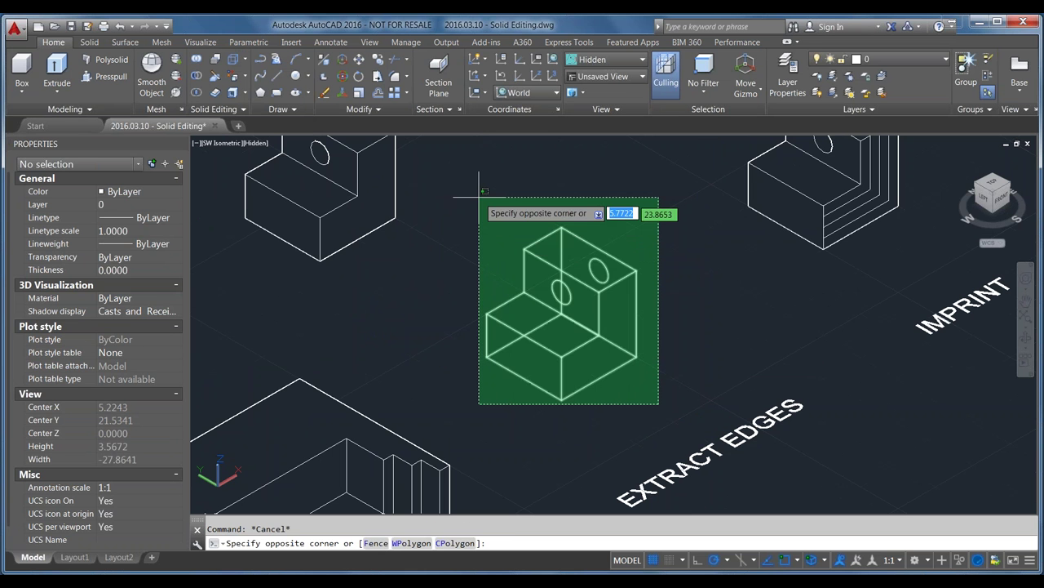
{"action": "left_click", "coordinate": [451, 164]}
{"action": "key", "text": "Escape"}
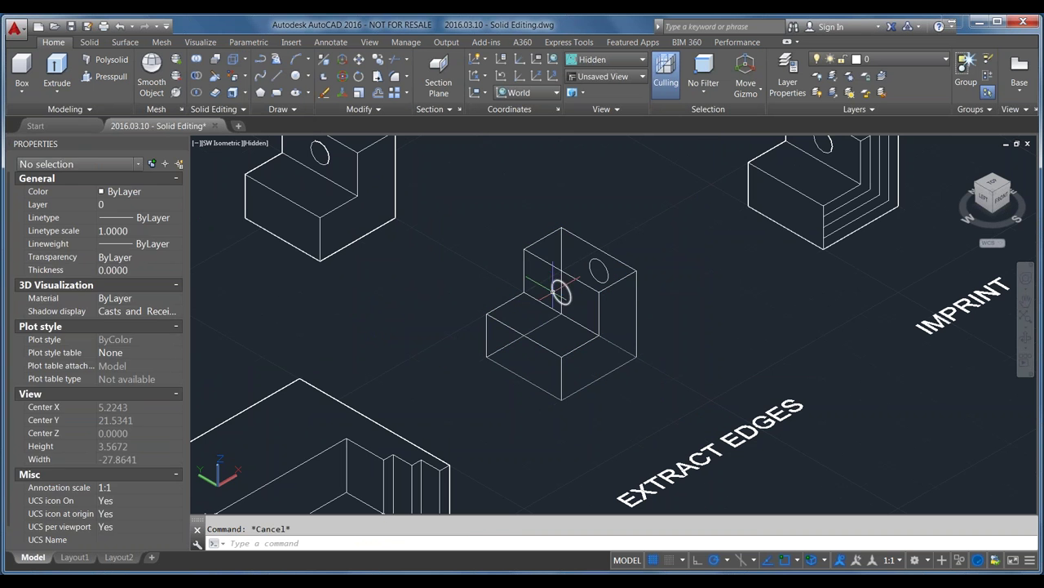
{"action": "left_click", "coordinate": [554, 287], "text": "ctrl"}
{"action": "key", "text": "Escape"}
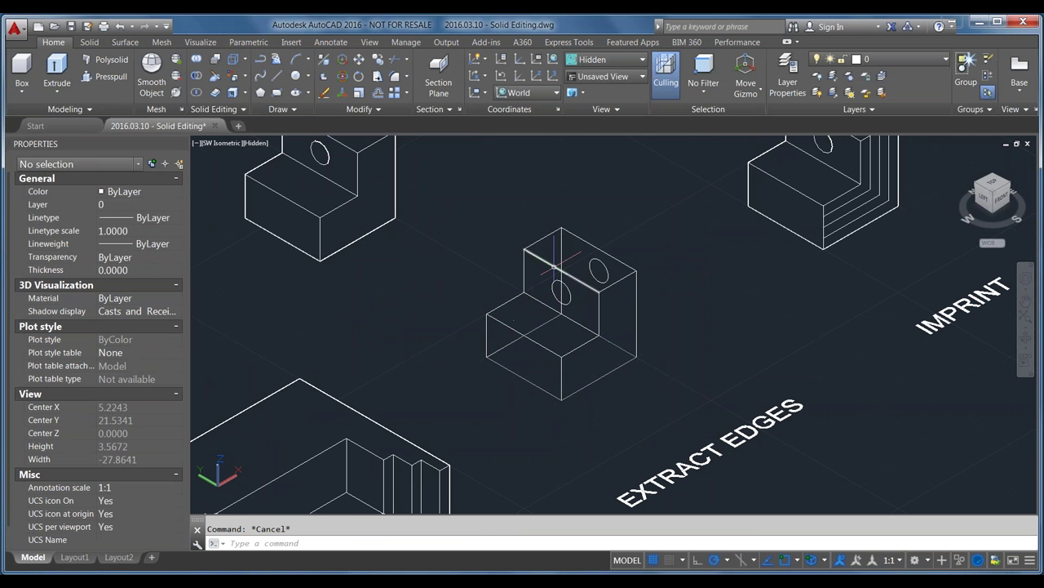
{"action": "scroll", "coordinate": [619, 374], "scroll_direction": "down", "scroll_amount": 2}
{"action": "scroll", "coordinate": [438, 228], "scroll_direction": "up", "scroll_amount": 2}
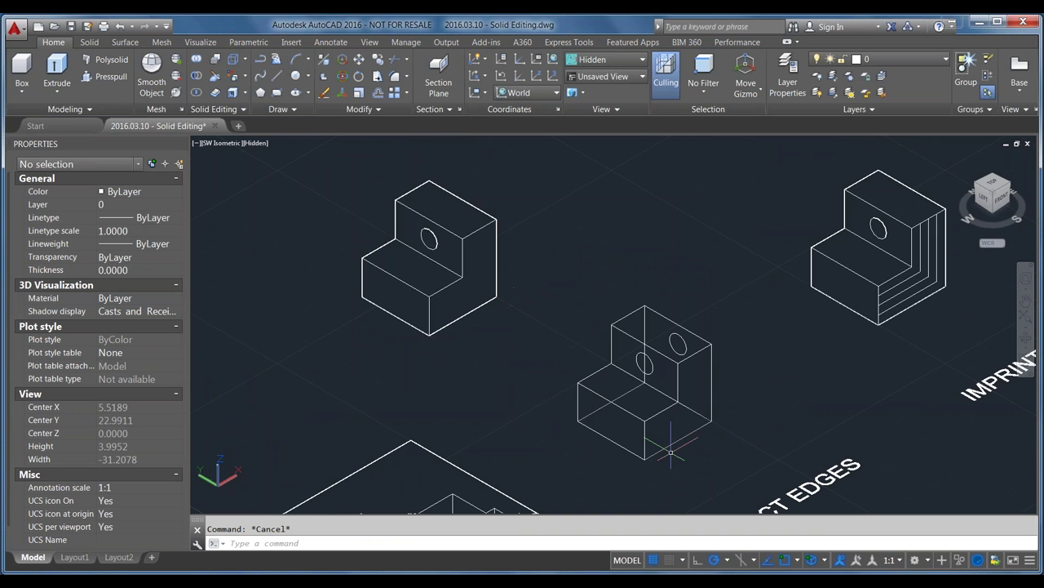
{"action": "scroll", "coordinate": [670, 449], "scroll_direction": "up", "scroll_amount": 2}
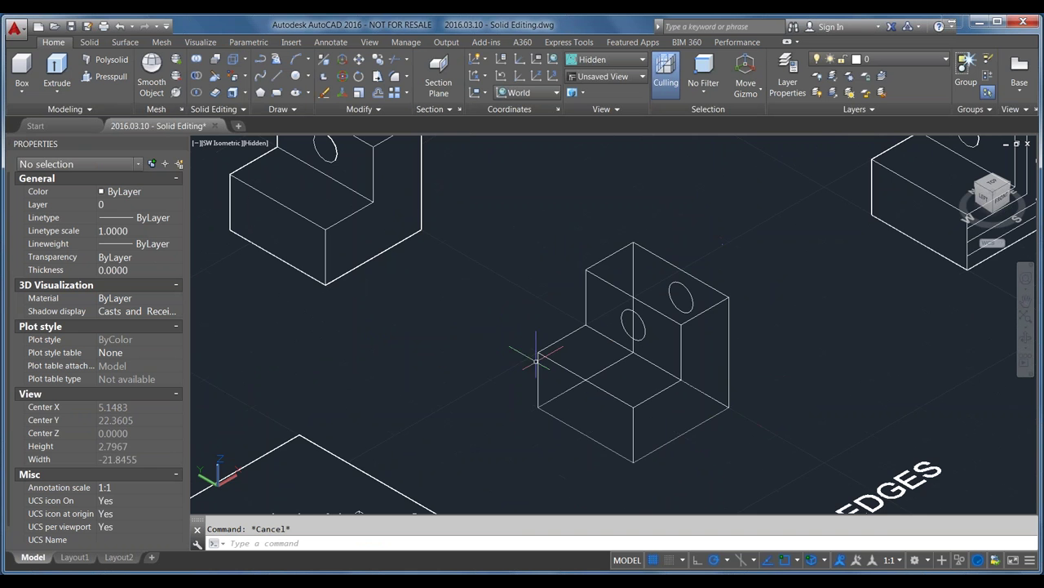
{"action": "scroll", "coordinate": [535, 356], "scroll_direction": "down", "scroll_amount": 3}
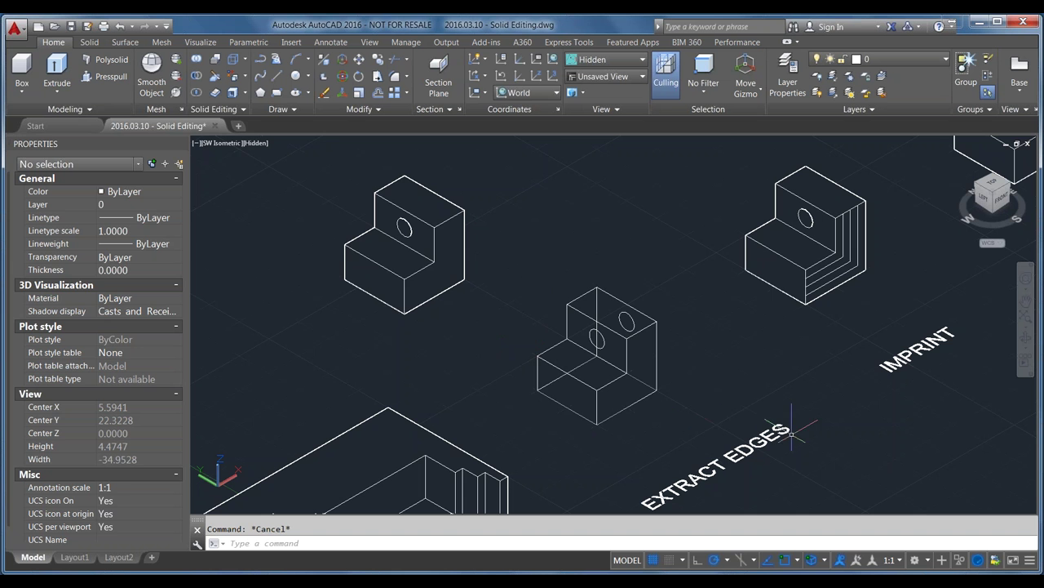
Examine the IMPRINT block and the three 3D polylines lying on its L-shaped side face
{"action": "mouse_move", "coordinate": [808, 426]}
{"action": "middle_mouse_down"}
{"action": "mouse_move", "coordinate": [740, 386]}
{"action": "mouse_move", "coordinate": [576, 424]}
{"action": "middle_mouse_up"}
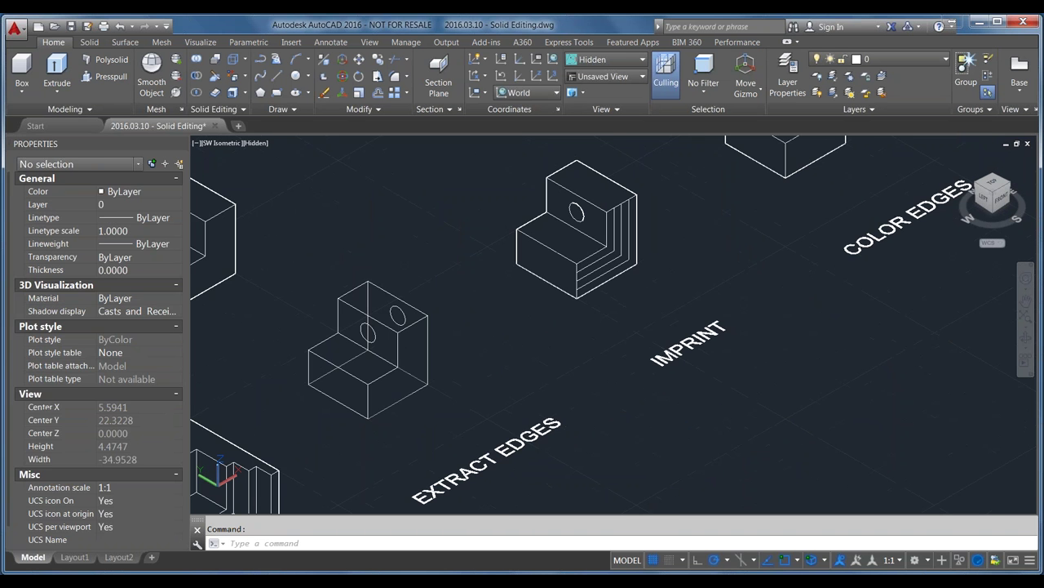
{"action": "middle_click_drag", "start_coordinate": [763, 338], "coordinate": [769, 346]}
{"action": "scroll", "coordinate": [681, 380], "scroll_direction": "up", "scroll_amount": 1}
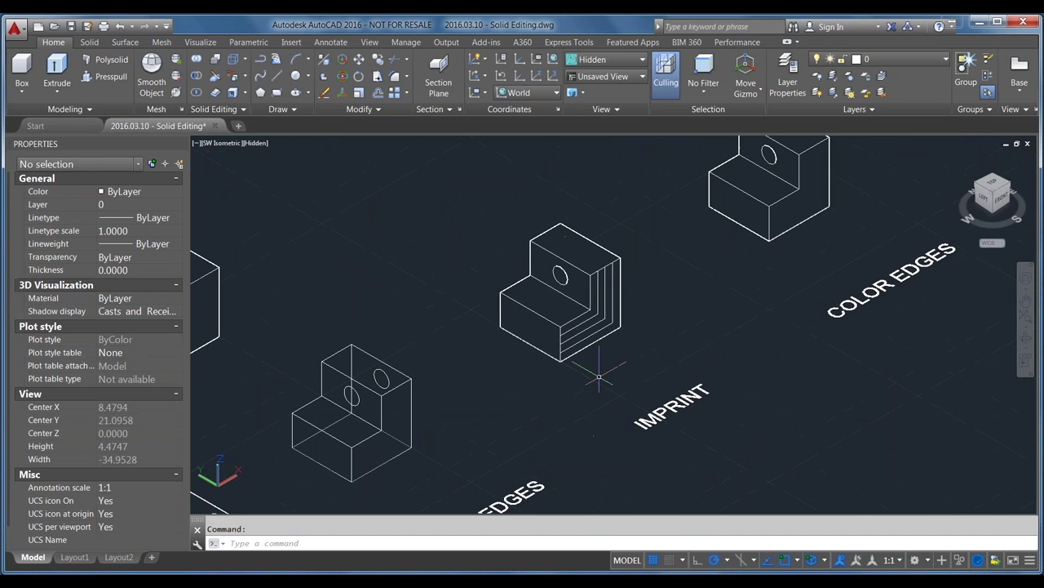
{"action": "scroll", "coordinate": [599, 376], "scroll_direction": "up", "scroll_amount": 2}
{"action": "scroll", "coordinate": [715, 262], "scroll_direction": "down", "scroll_amount": 5}
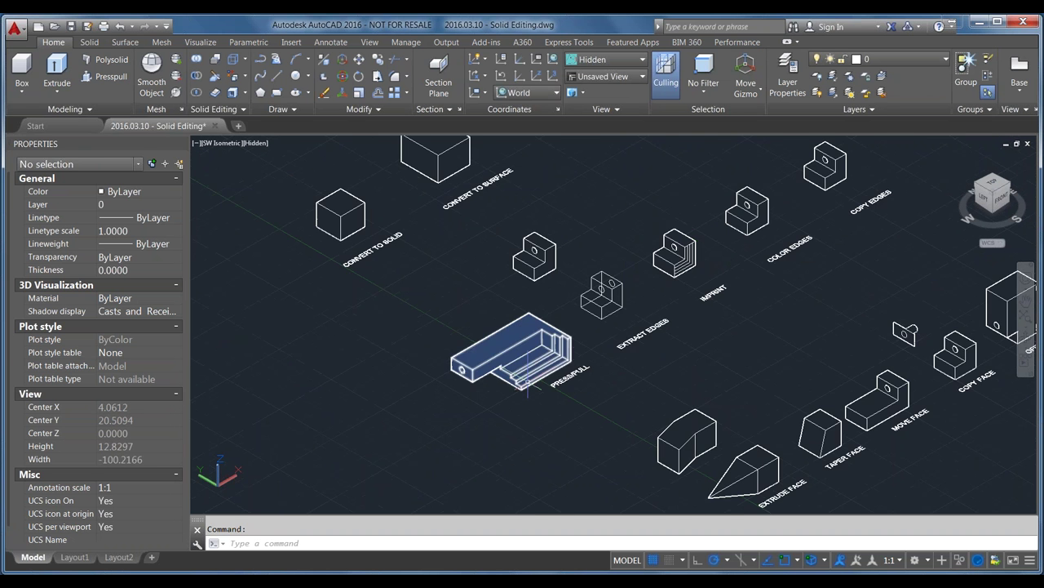
{"action": "scroll", "coordinate": [576, 314], "scroll_direction": "up", "scroll_amount": 2}
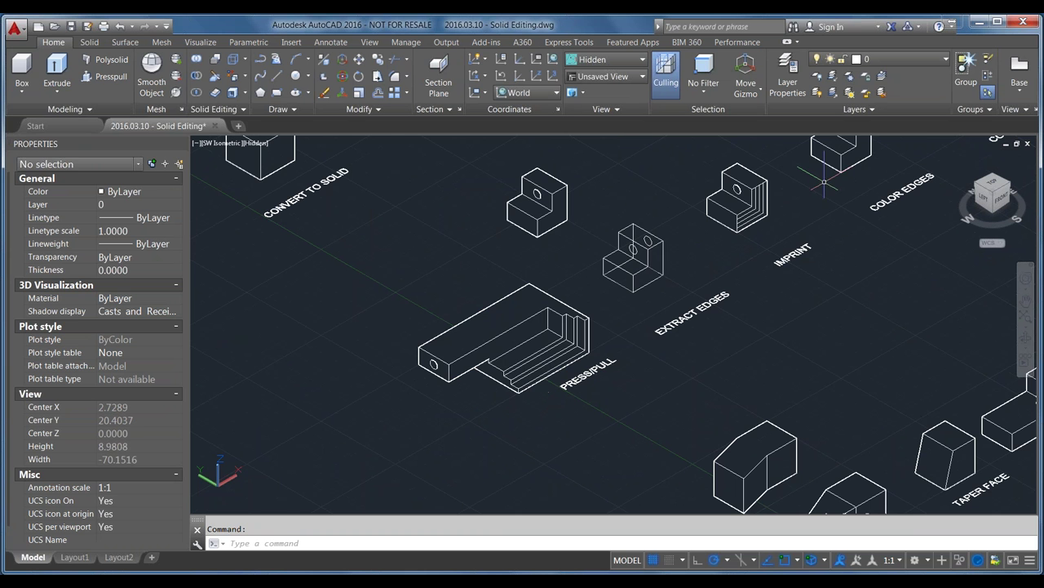
{"action": "scroll", "coordinate": [819, 180], "scroll_direction": "up", "scroll_amount": 3}
{"action": "scroll", "coordinate": [741, 219], "scroll_direction": "up", "scroll_amount": 3}
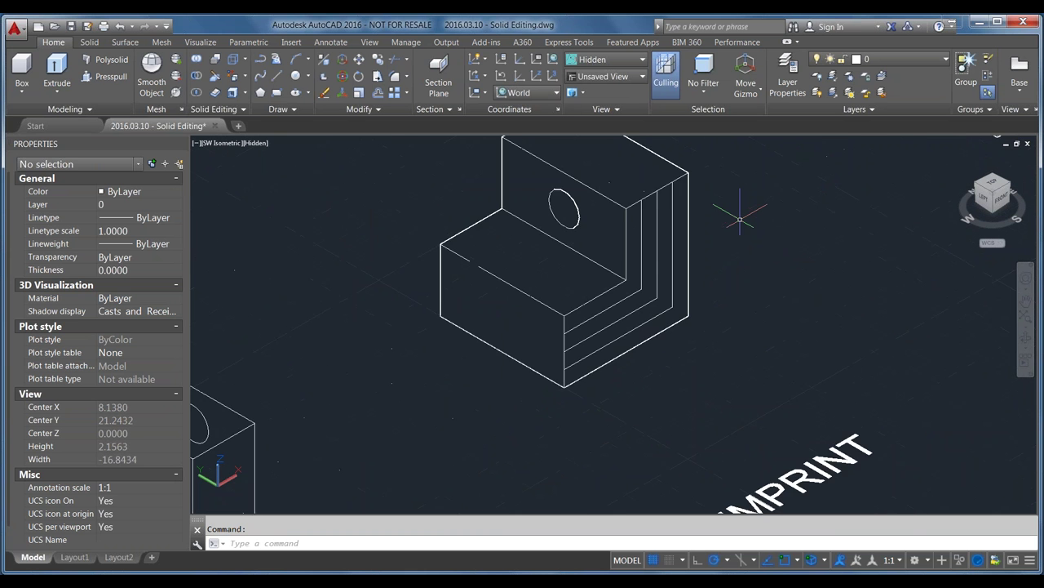
{"action": "scroll", "coordinate": [740, 219], "scroll_direction": "down", "scroll_amount": 2}
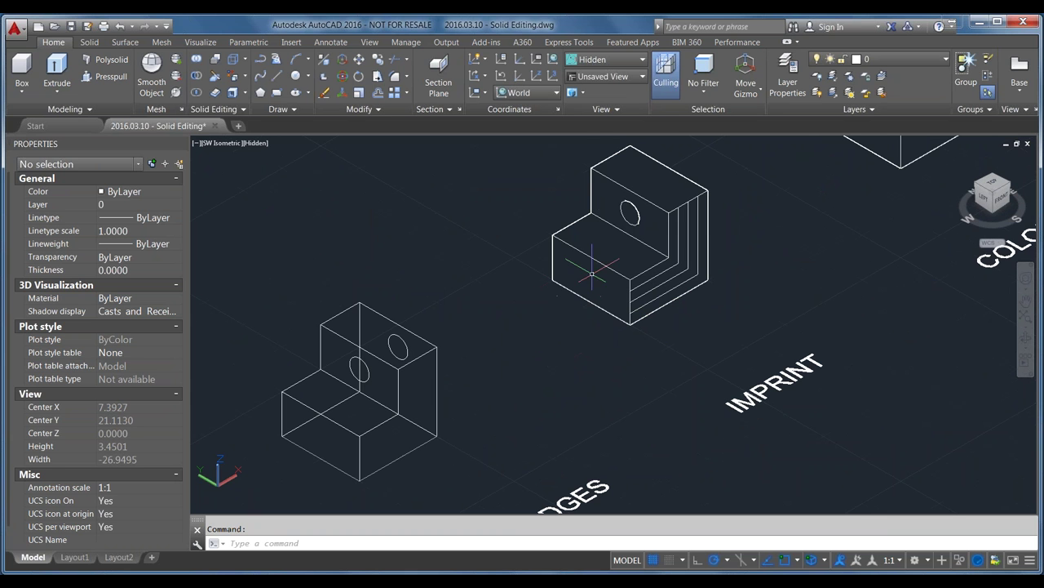
{"action": "left_click", "coordinate": [639, 140]}
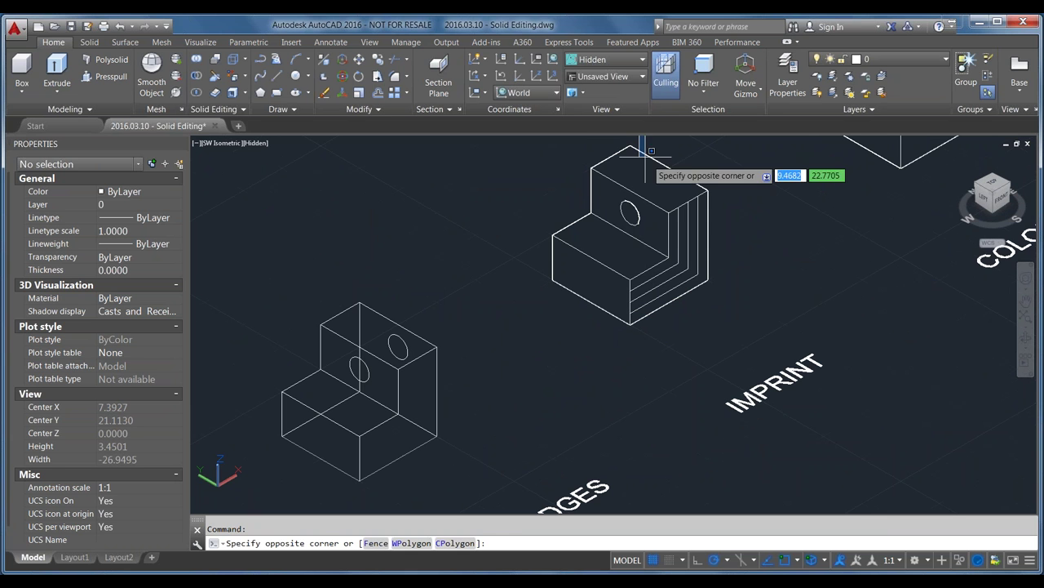
{"action": "left_click", "coordinate": [543, 171]}
{"action": "left_click", "coordinate": [765, 356]}
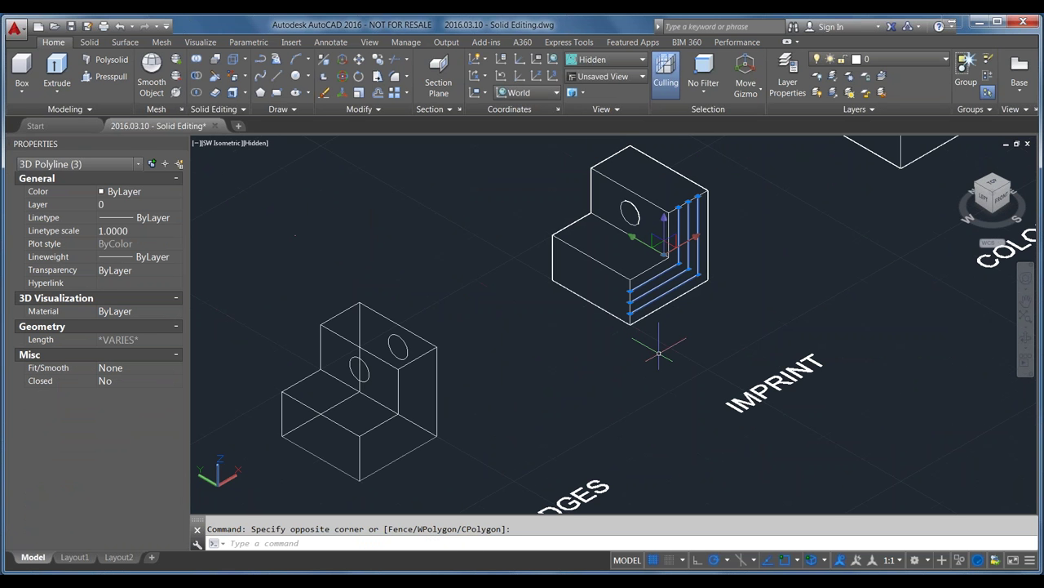
{"action": "key", "text": "Escape"}
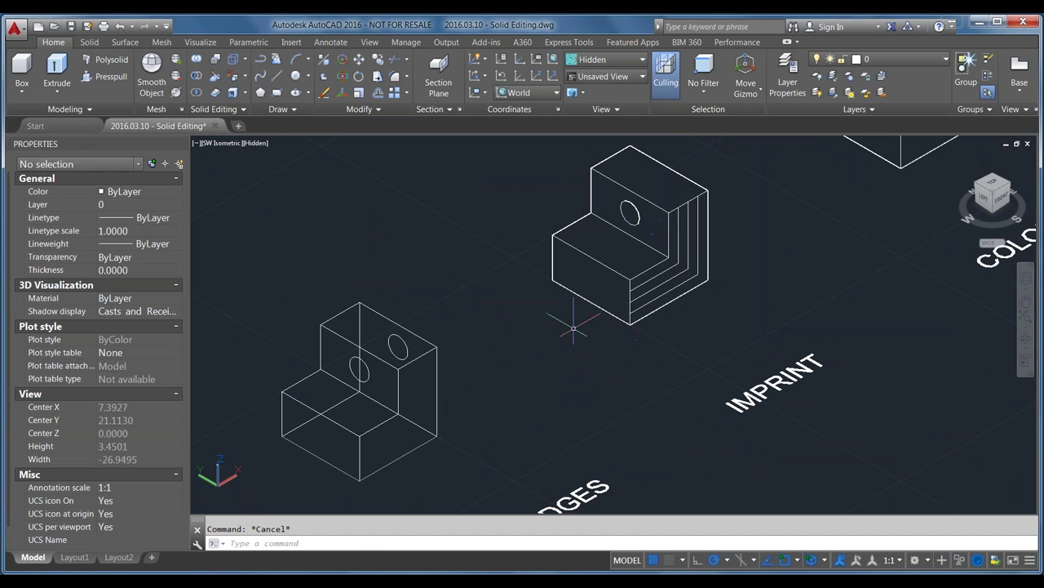
{"action": "left_click", "coordinate": [243, 63]}
{"action": "left_click", "coordinate": [263, 107]}
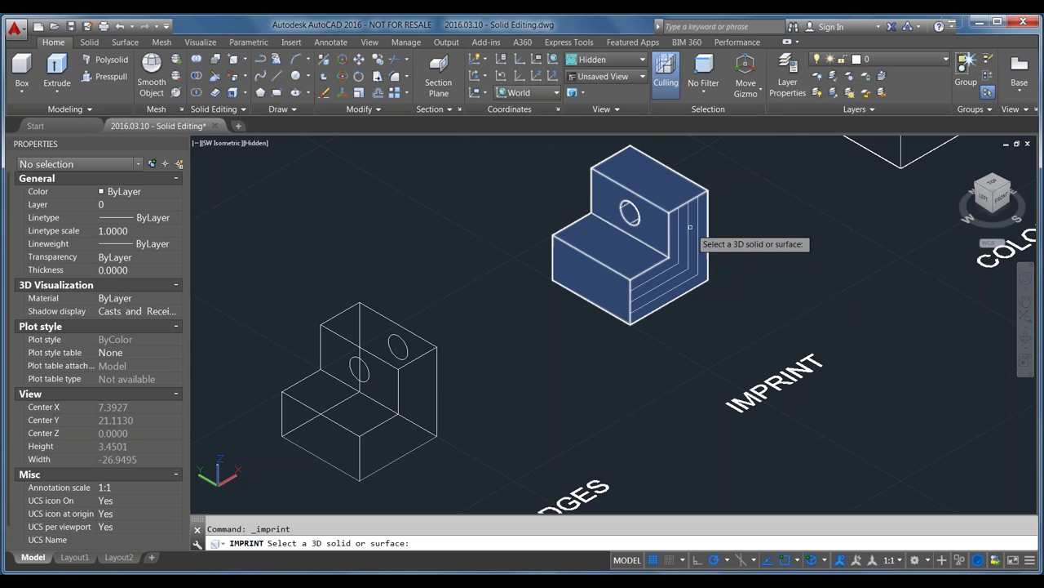
{"action": "left_click", "coordinate": [659, 261]}
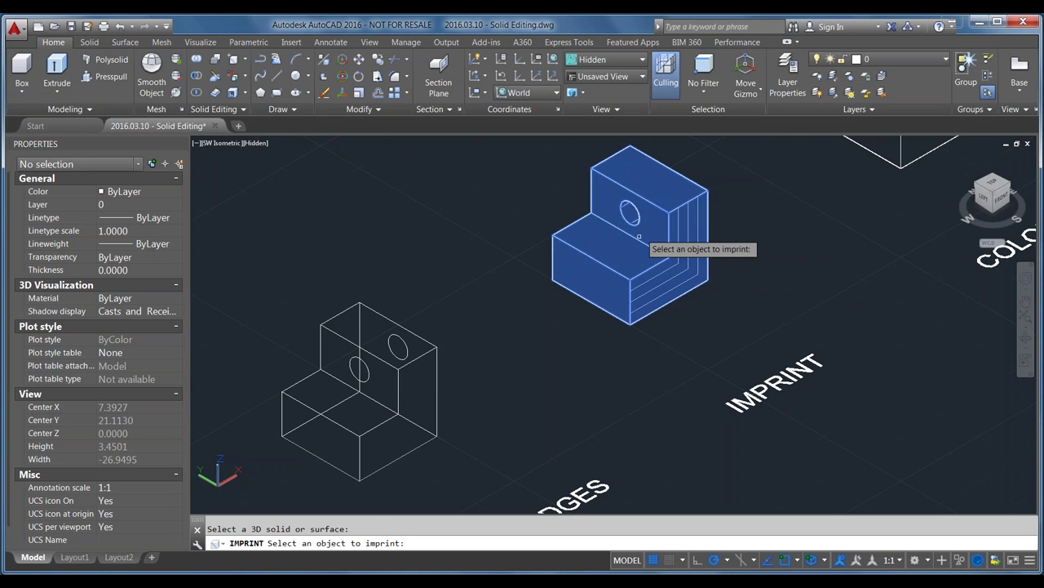
{"action": "key", "text": "Return"}
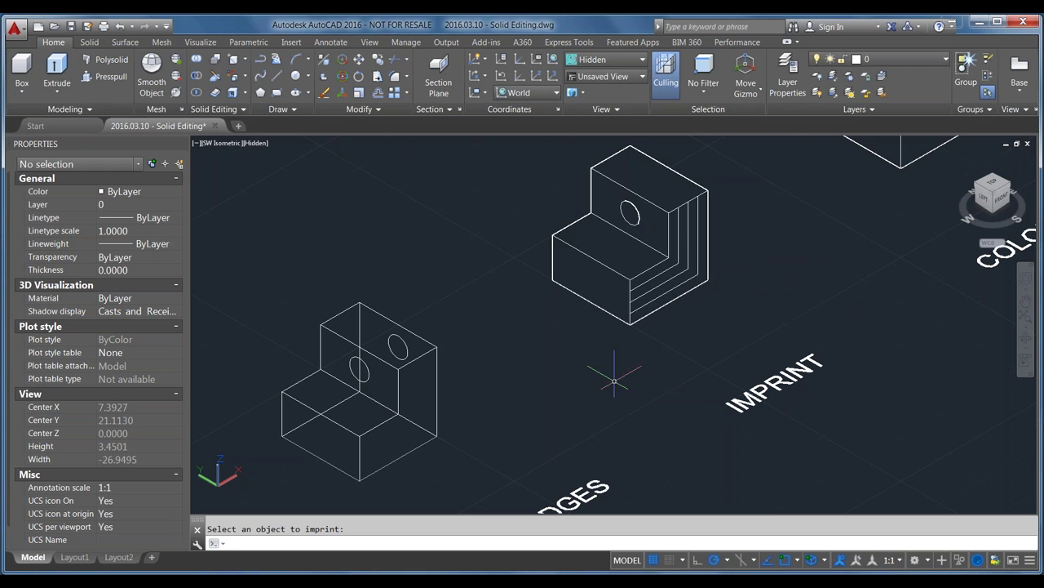
Imprint the three polylines onto the side face of the L-shaped IMPRINT solid, deleting each source object
{"action": "left_click", "coordinate": [596, 245]}
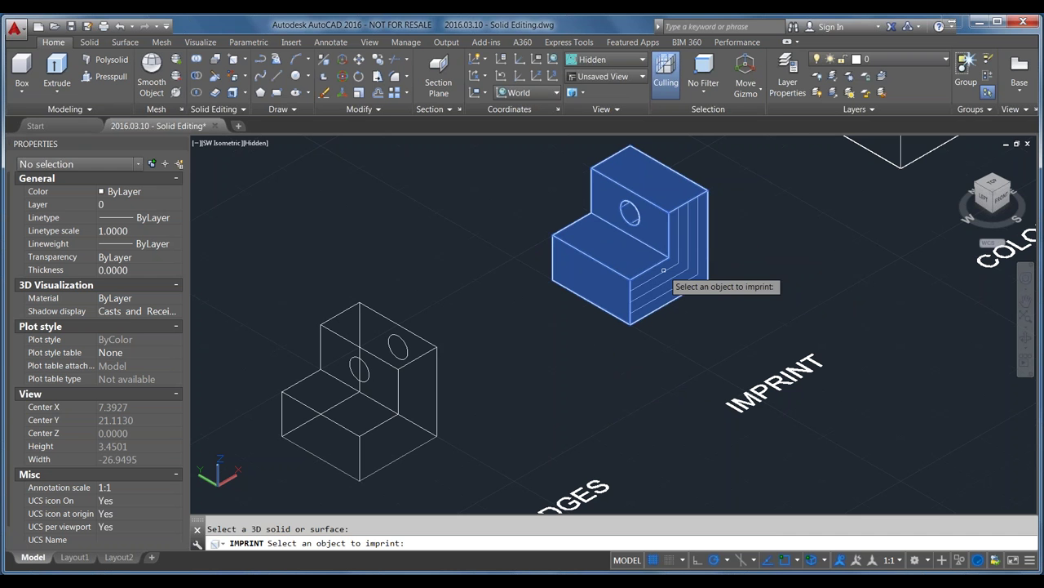
{"action": "left_click", "coordinate": [665, 270]}
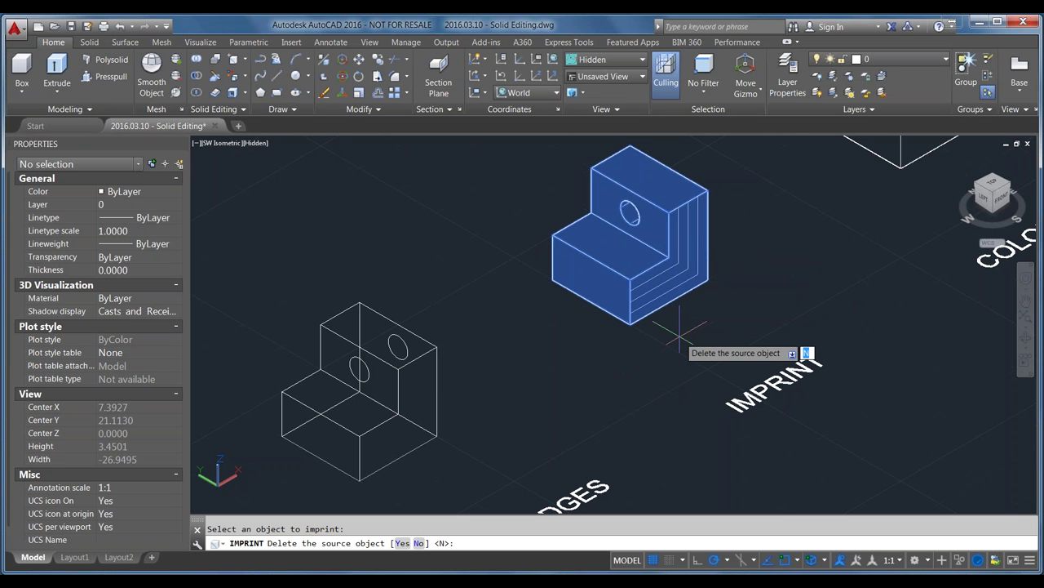
{"action": "type", "text": "y"}
{"action": "key", "text": "Return"}
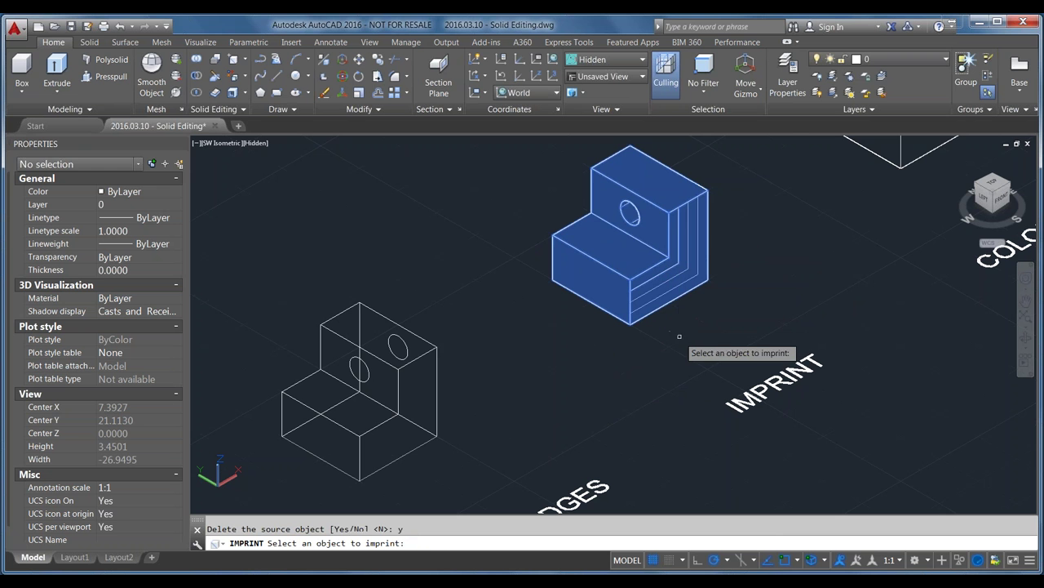
{"action": "left_click", "coordinate": [658, 285]}
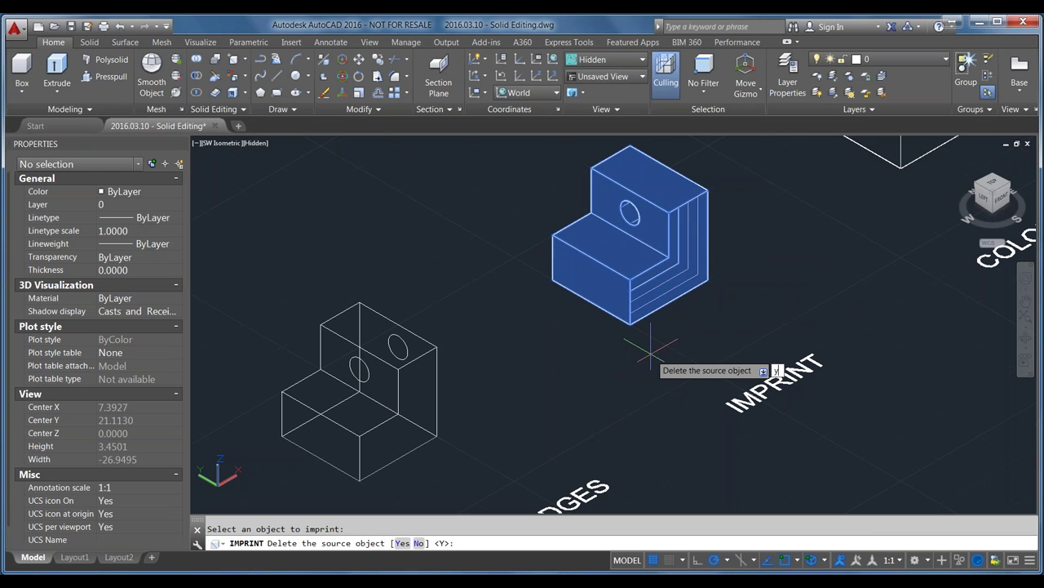
{"action": "type", "text": "y"}
{"action": "key", "text": "Return"}
{"action": "left_click", "coordinate": [656, 296]}
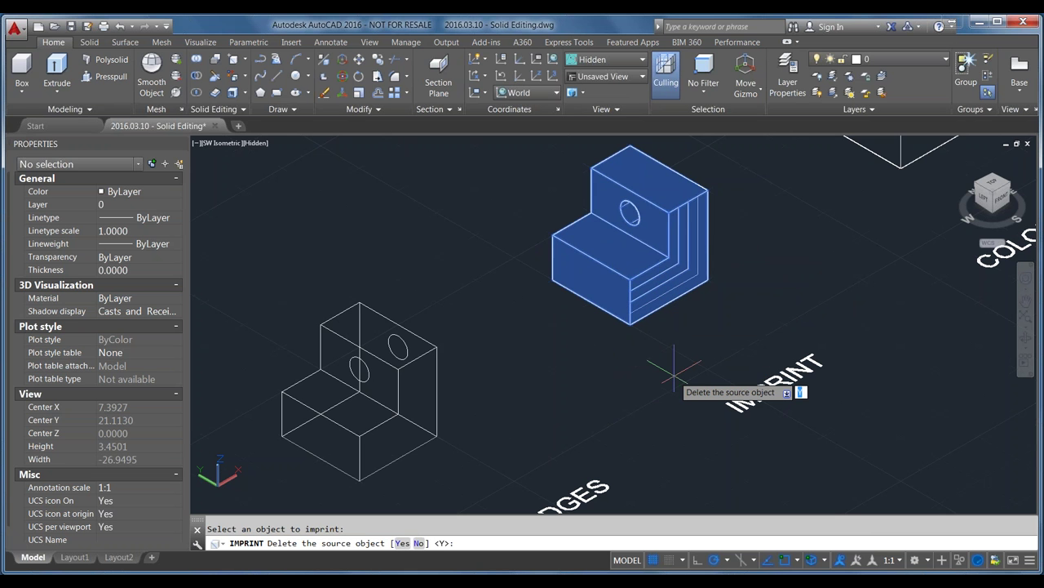
{"action": "type", "text": "y"}
{"action": "key", "text": "Return"}
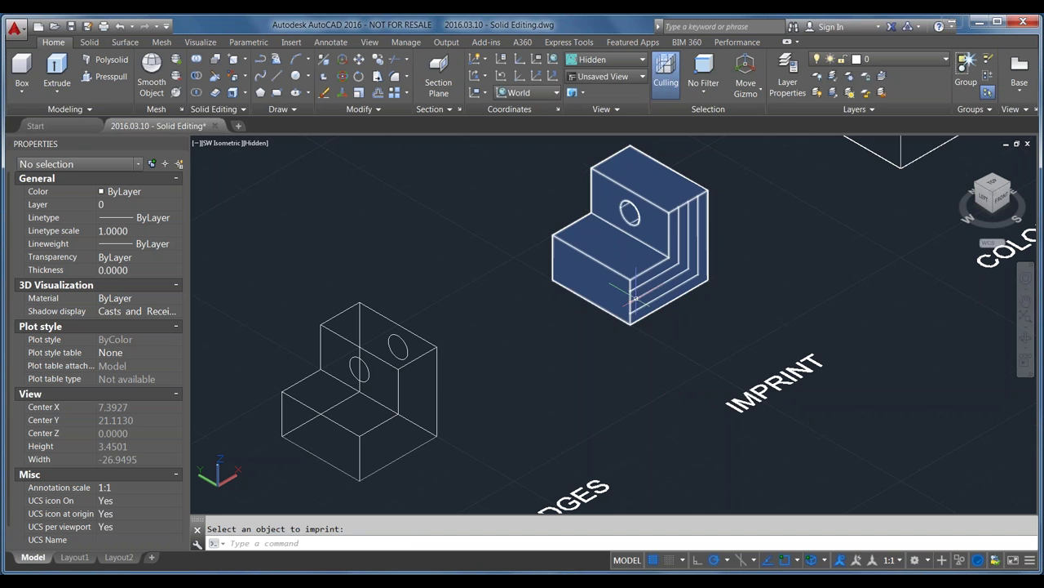
{"action": "key", "text": "Return"}
Inspect the imprinted lines on the IMPRINT block's side face by selecting the solid, and clear the selection
{"action": "left_click", "coordinate": [612, 314]}
{"action": "scroll", "coordinate": [700, 232], "scroll_direction": "up", "scroll_amount": 3}
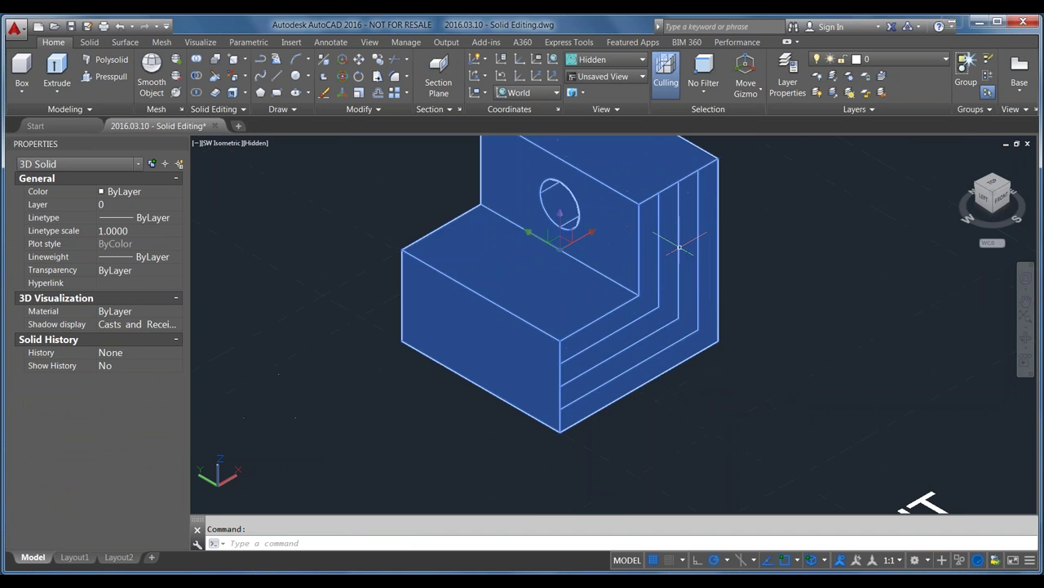
{"action": "key", "text": "Escape"}
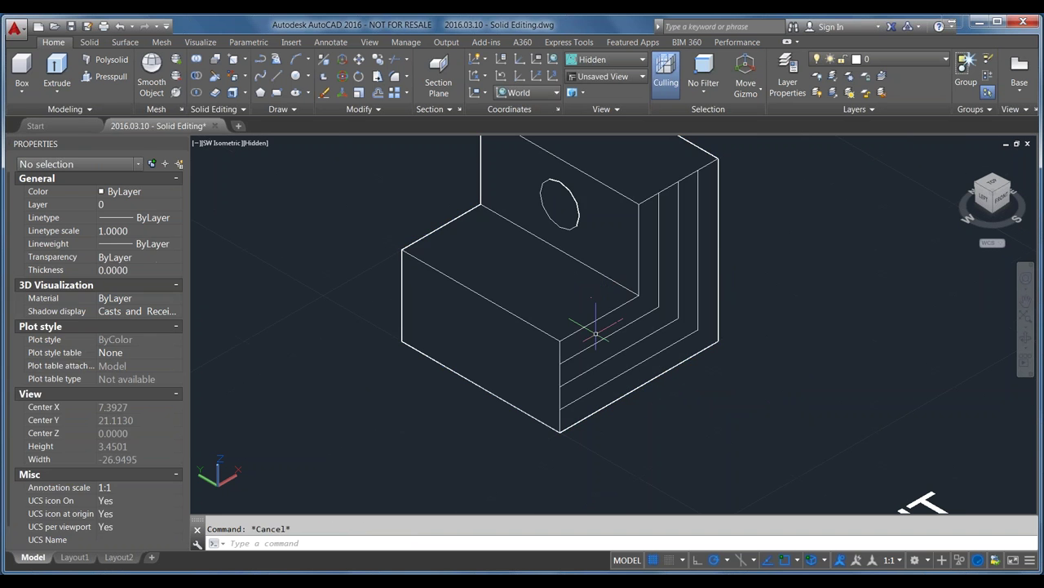
Press/Pull the outermost imprinted L-shaped band on the IMPRINT block's side face outward
{"action": "left_click", "coordinate": [120, 81]}
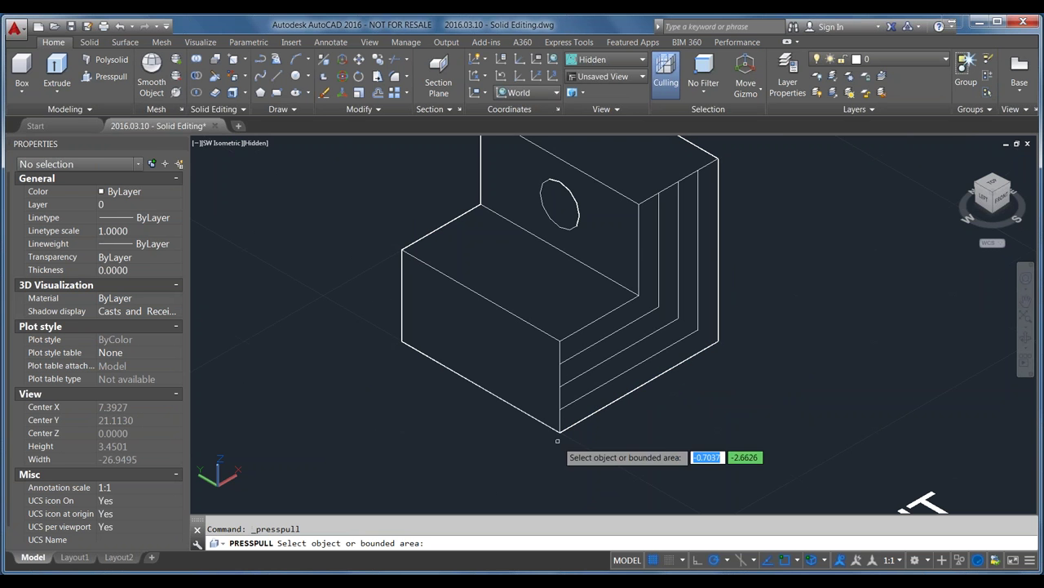
{"action": "left_click", "coordinate": [585, 405]}
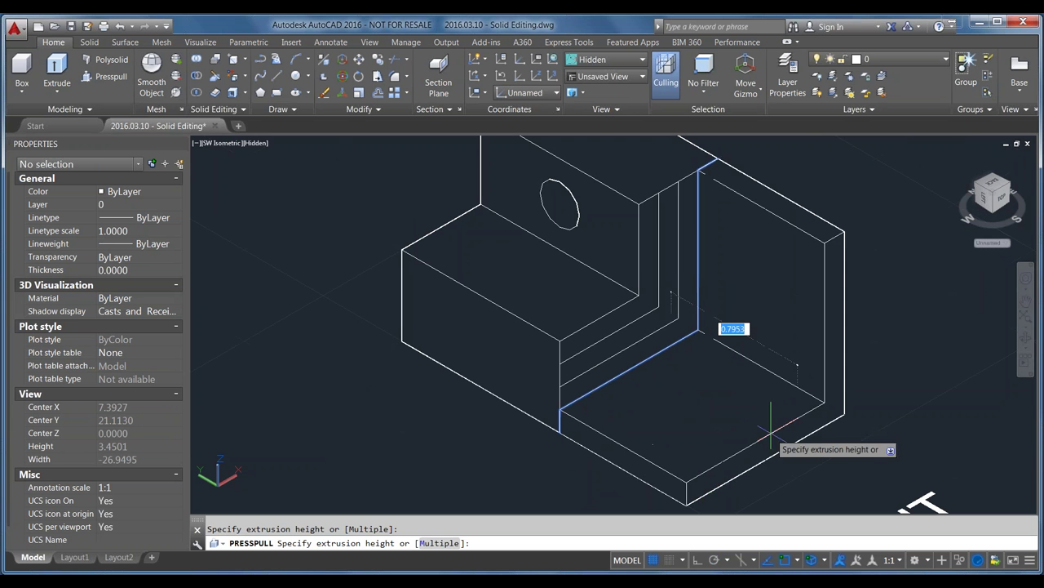
{"action": "left_click", "coordinate": [728, 412]}
{"action": "middle_click_drag", "start_coordinate": [459, 249], "coordinate": [458, 139]}
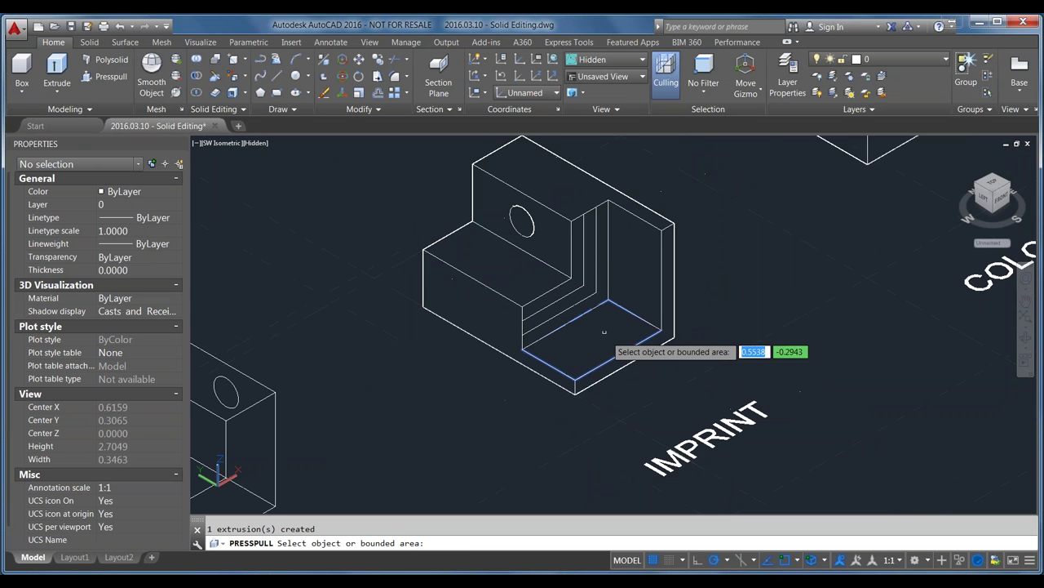
Press/Pull the next two inner L-shaped bands outward by successively shorter distances and end the command
{"action": "scroll", "coordinate": [571, 310], "scroll_direction": "up", "scroll_amount": 2}
{"action": "left_click", "coordinate": [576, 304]}
{"action": "left_click", "coordinate": [575, 304]}
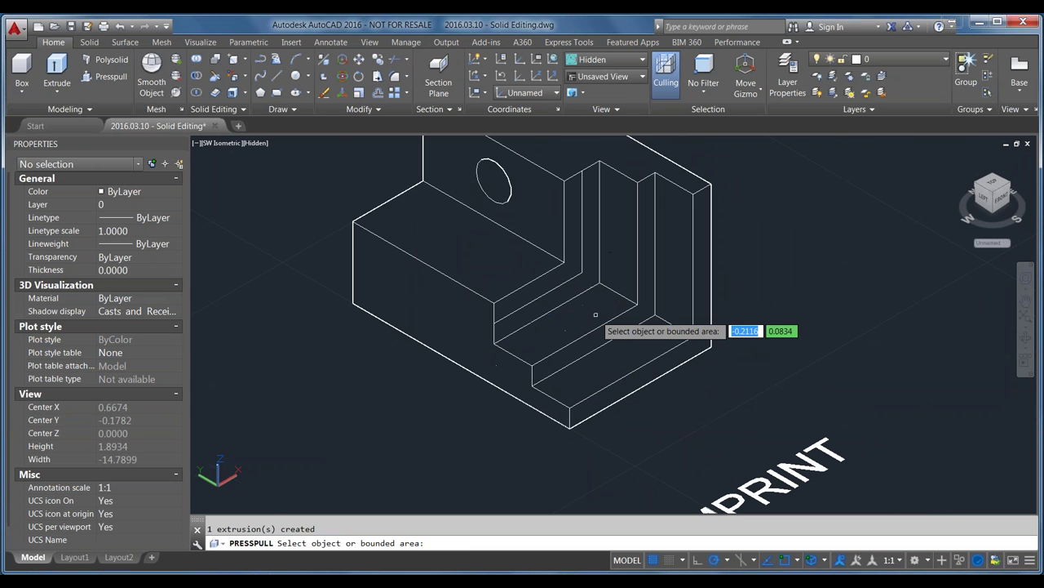
{"action": "left_click", "coordinate": [577, 296]}
{"action": "left_click", "coordinate": [578, 290]}
{"action": "left_click", "coordinate": [578, 291]}
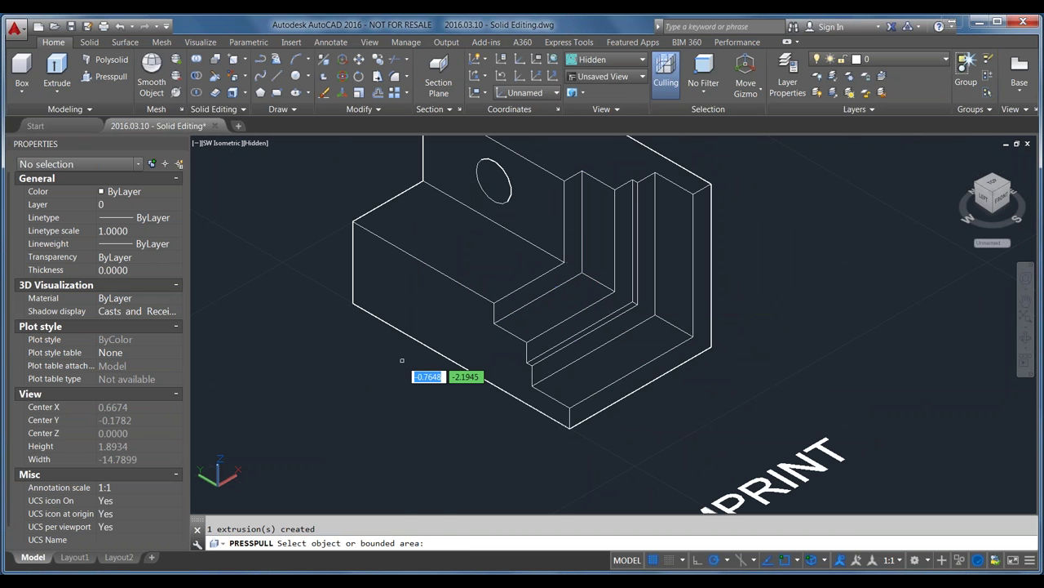
{"action": "key", "text": "Escape"}
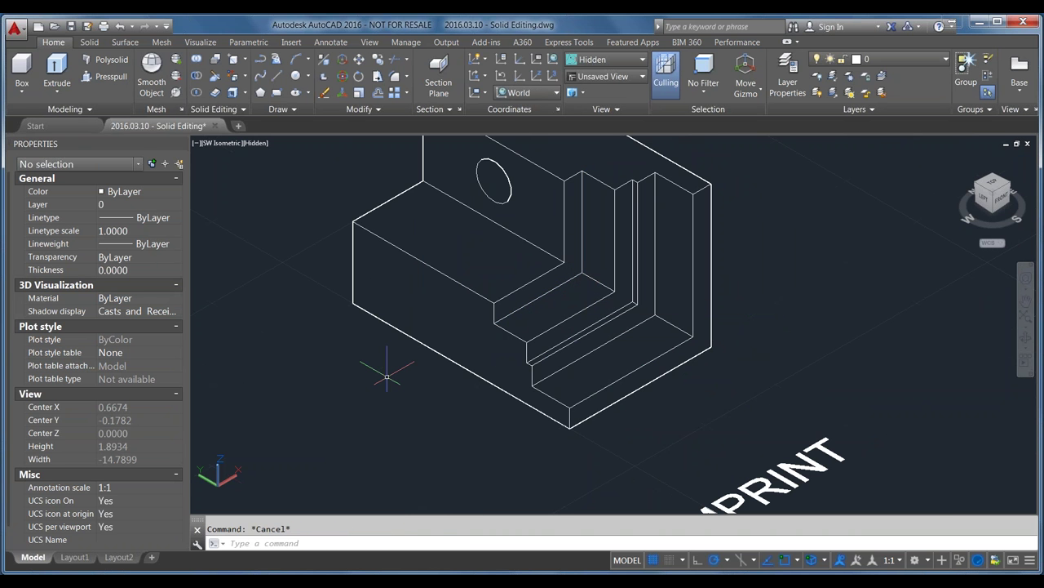
Undo the Press/Pull extrusions on the IMPRINT block, keeping the imprinted lines
{"action": "key", "text": "ctrl+z"}
{"action": "key", "text": "ctrl+z"}
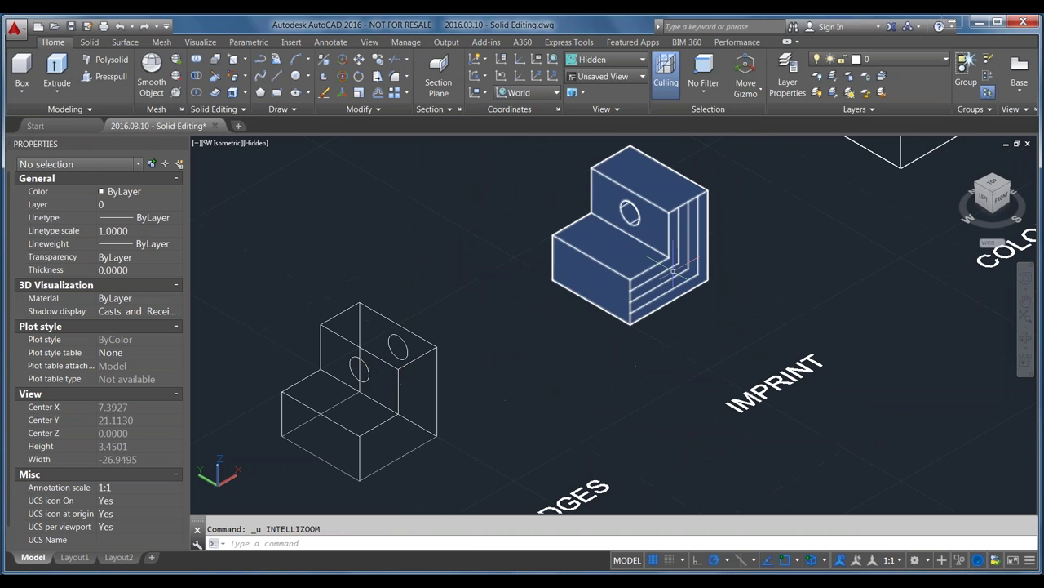
{"action": "scroll", "coordinate": [503, 325], "scroll_direction": "down", "scroll_amount": 3}
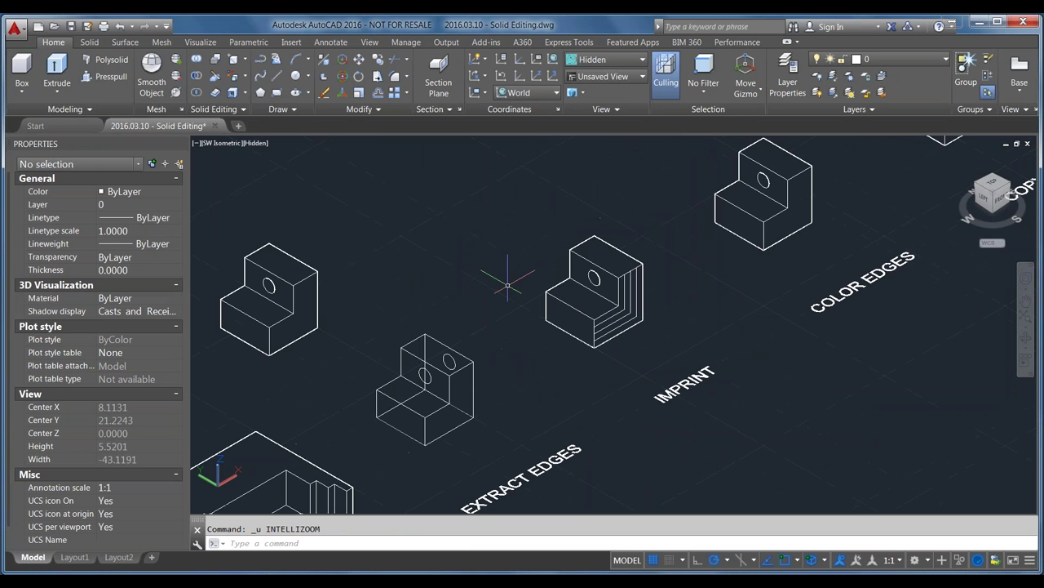
Apply index color 130 to six edges of the COLOR EDGES solid: lower step's front top edge, three upper top edges, side face's back and bottom edges
{"action": "middle_click_drag", "start_coordinate": [798, 312], "coordinate": [493, 466]}
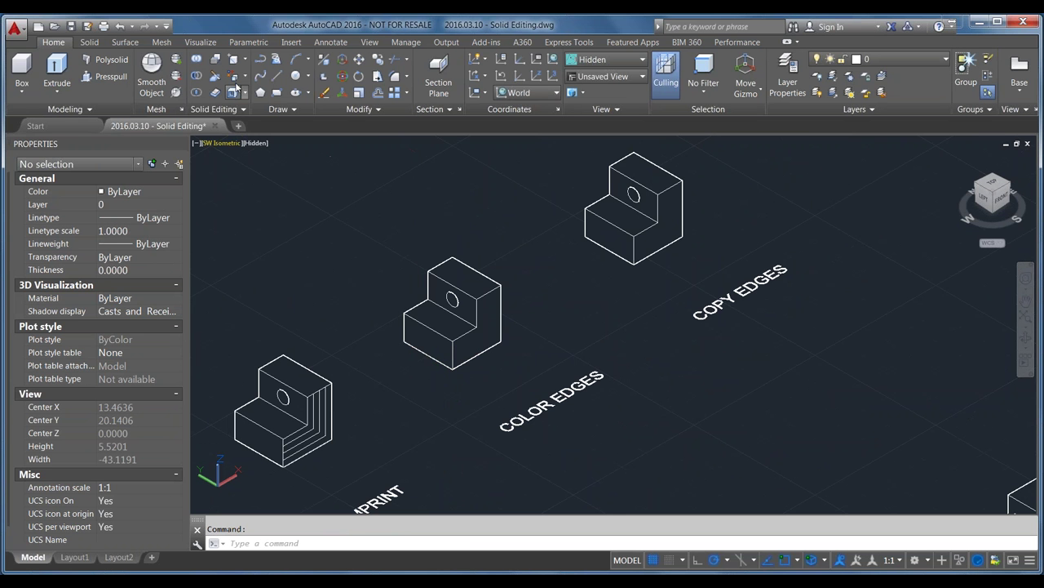
{"action": "left_click", "coordinate": [248, 79]}
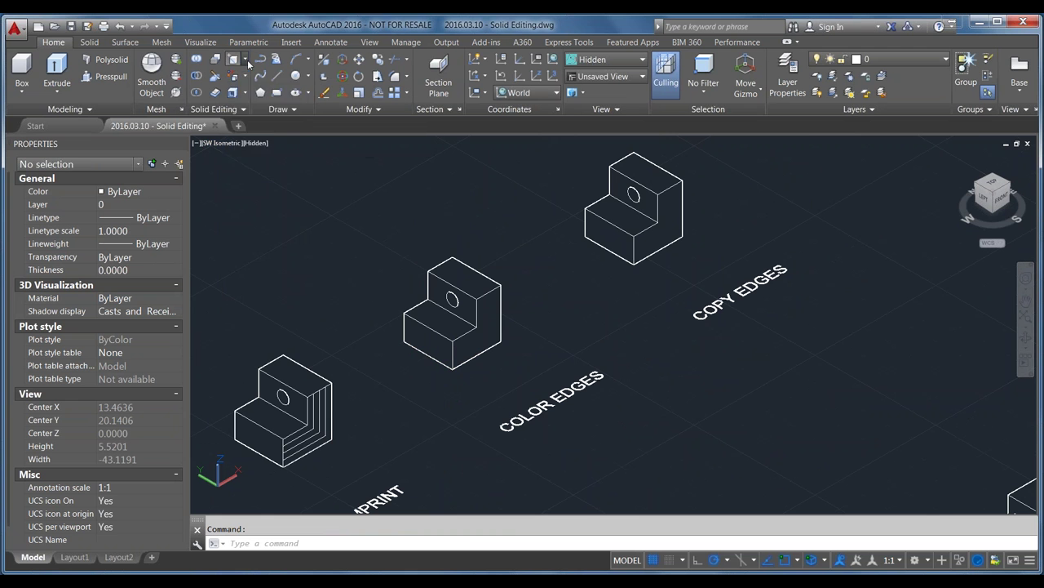
{"action": "left_click", "coordinate": [245, 59]}
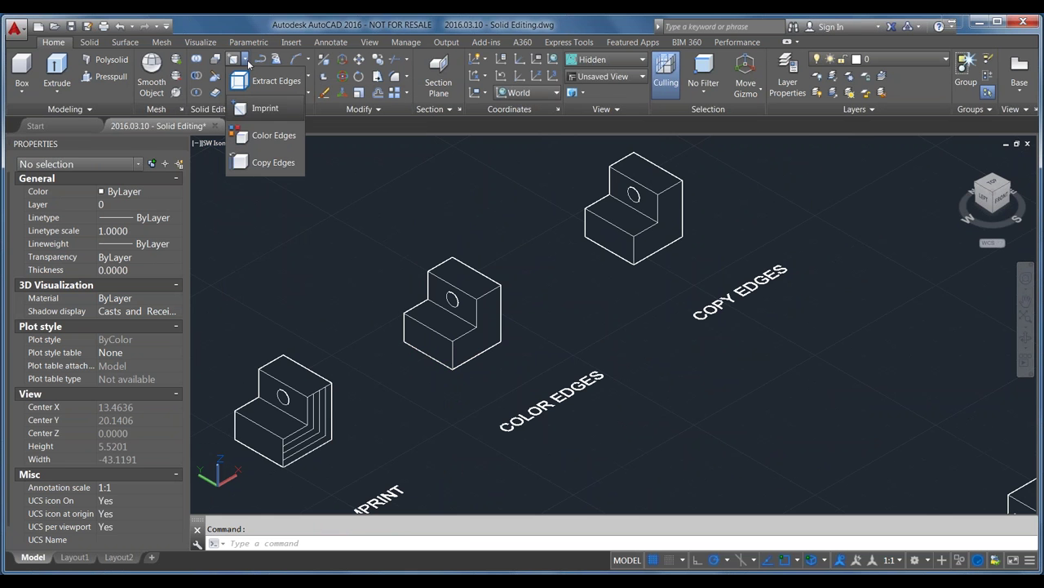
{"action": "left_click", "coordinate": [261, 136]}
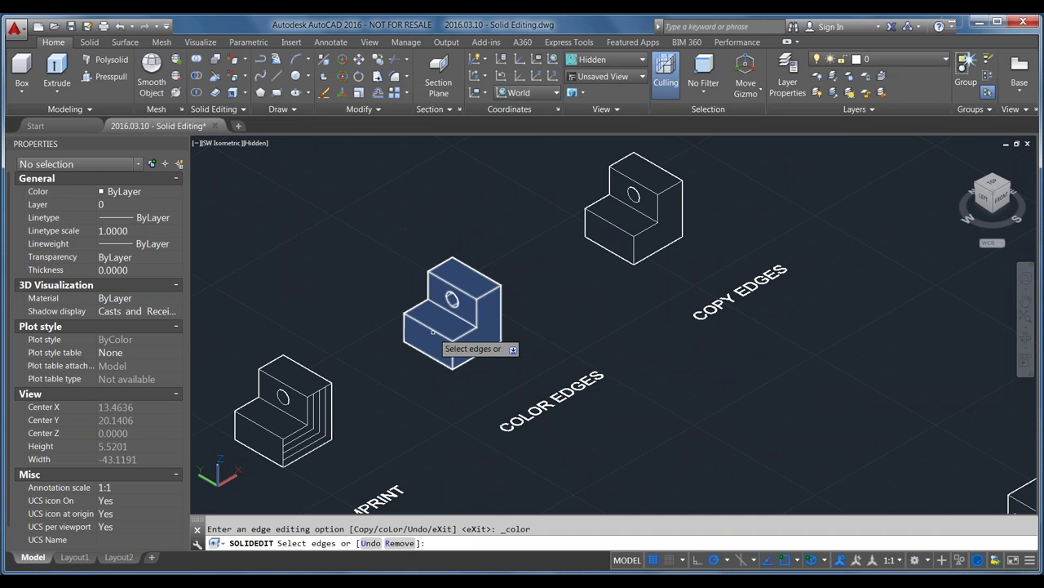
{"action": "left_click", "coordinate": [433, 329]}
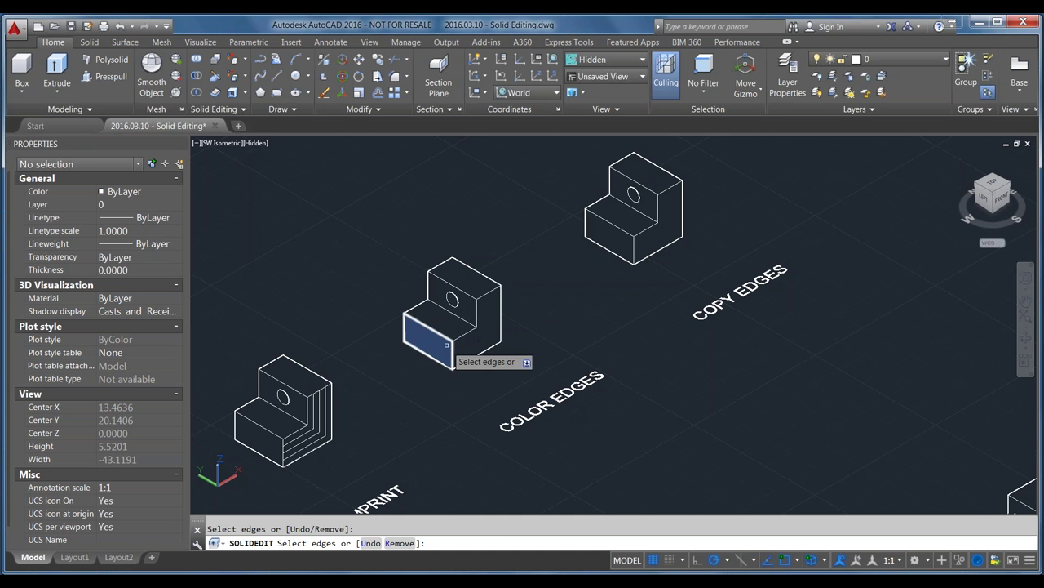
{"action": "left_click", "coordinate": [442, 262]}
{"action": "scroll", "coordinate": [445, 267], "scroll_direction": "up", "scroll_amount": 2}
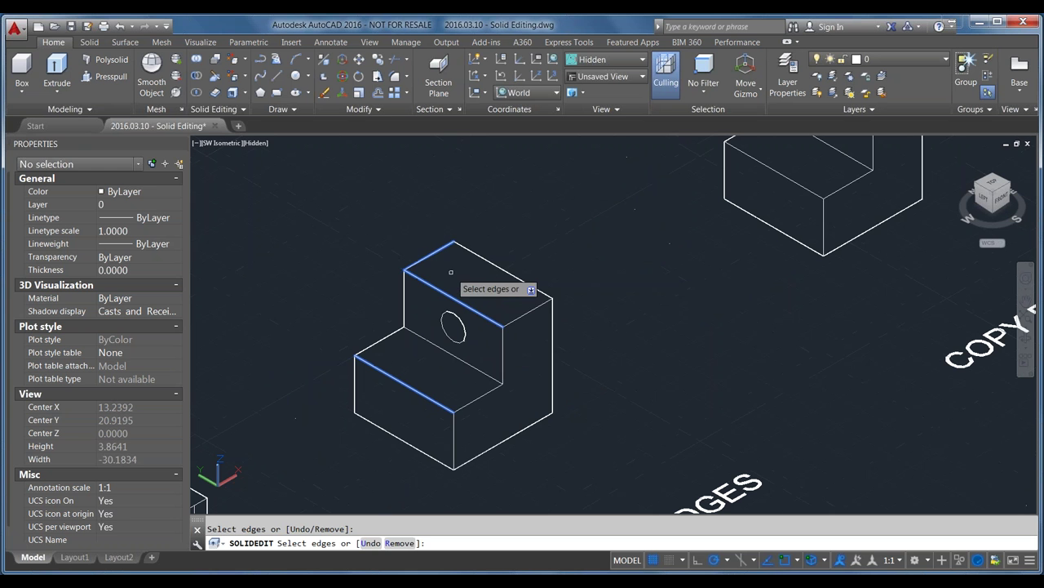
{"action": "left_click", "coordinate": [480, 255]}
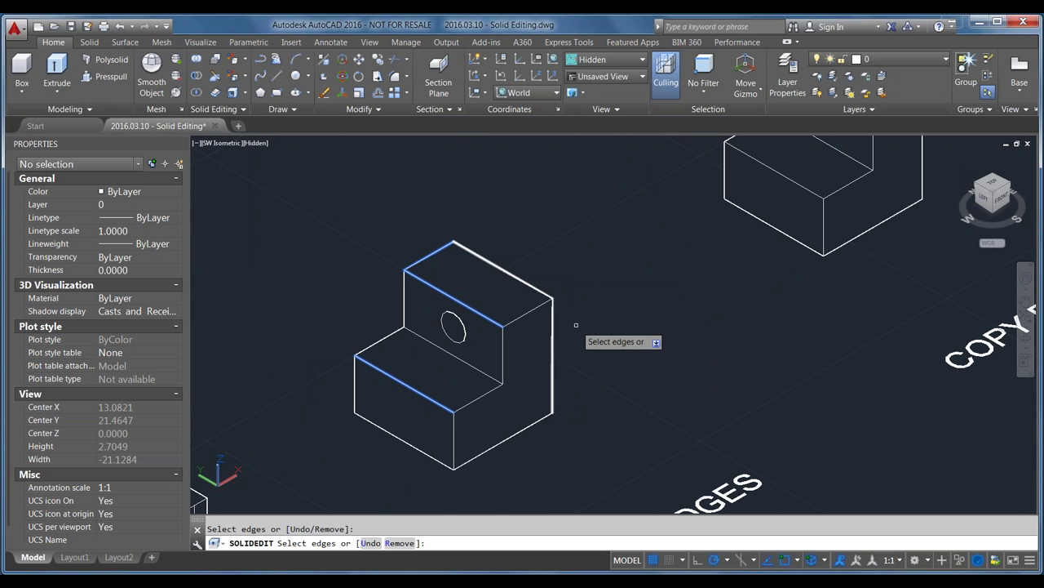
{"action": "left_click", "coordinate": [554, 339]}
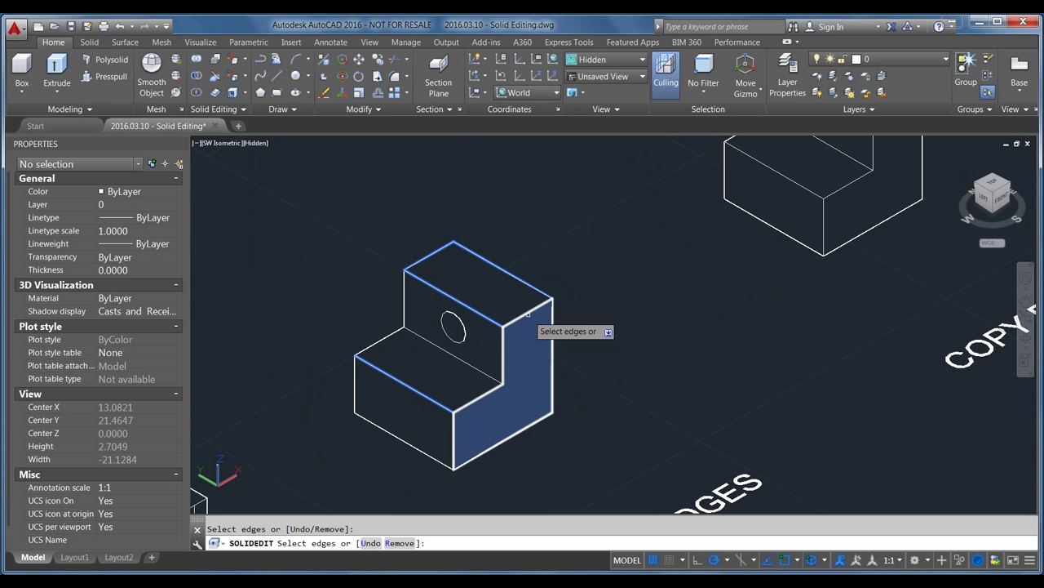
{"action": "left_click", "coordinate": [523, 428]}
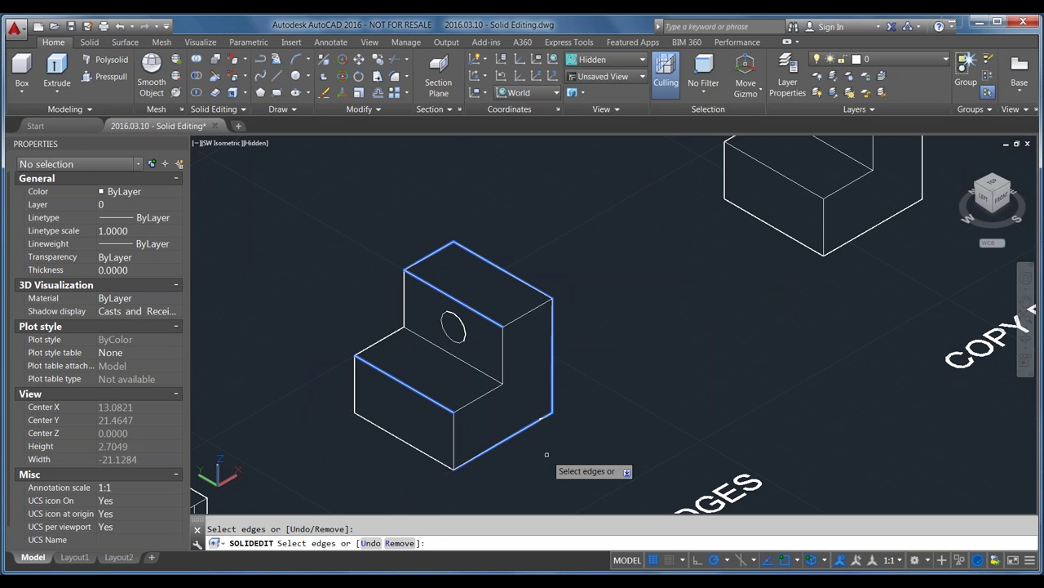
{"action": "key", "text": "Return"}
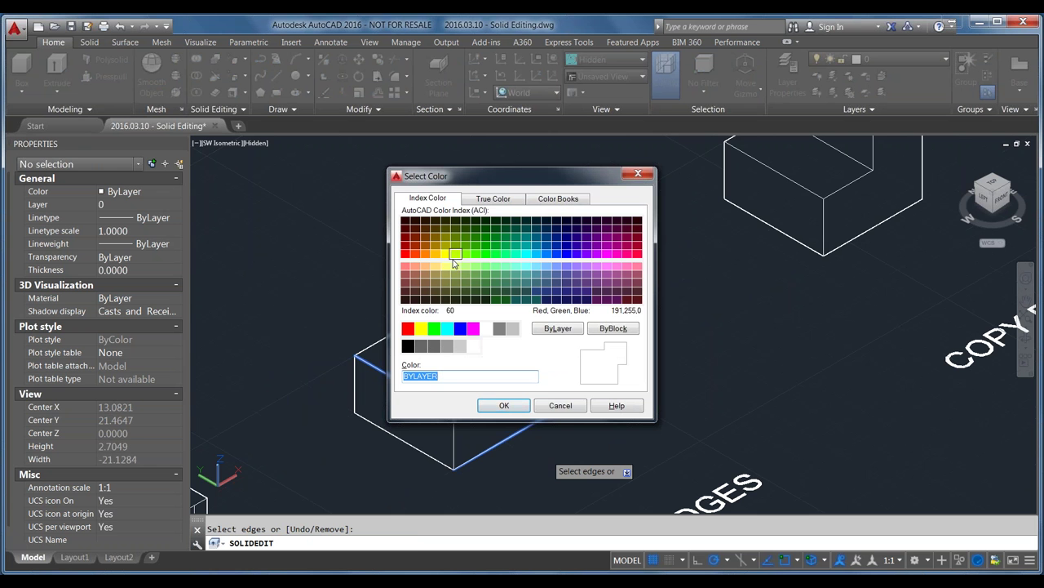
{"action": "left_click", "coordinate": [528, 256]}
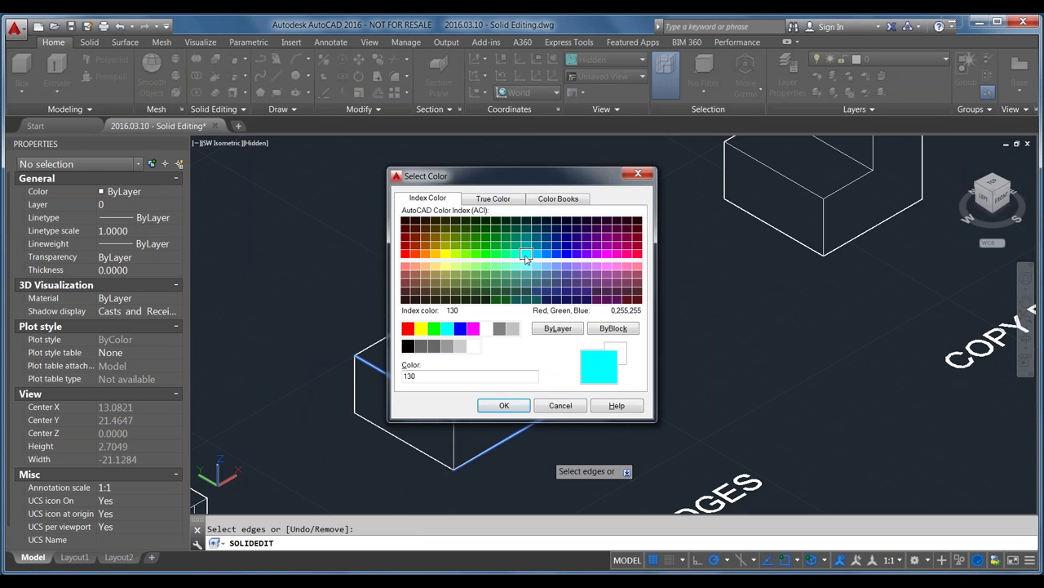
{"action": "left_click", "coordinate": [515, 406]}
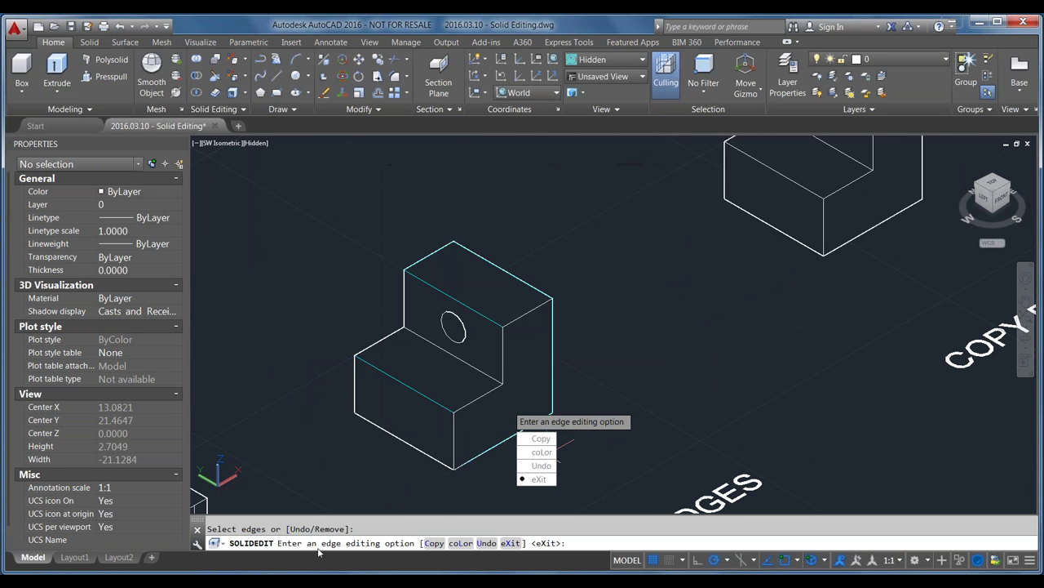
{"action": "left_click", "coordinate": [538, 479]}
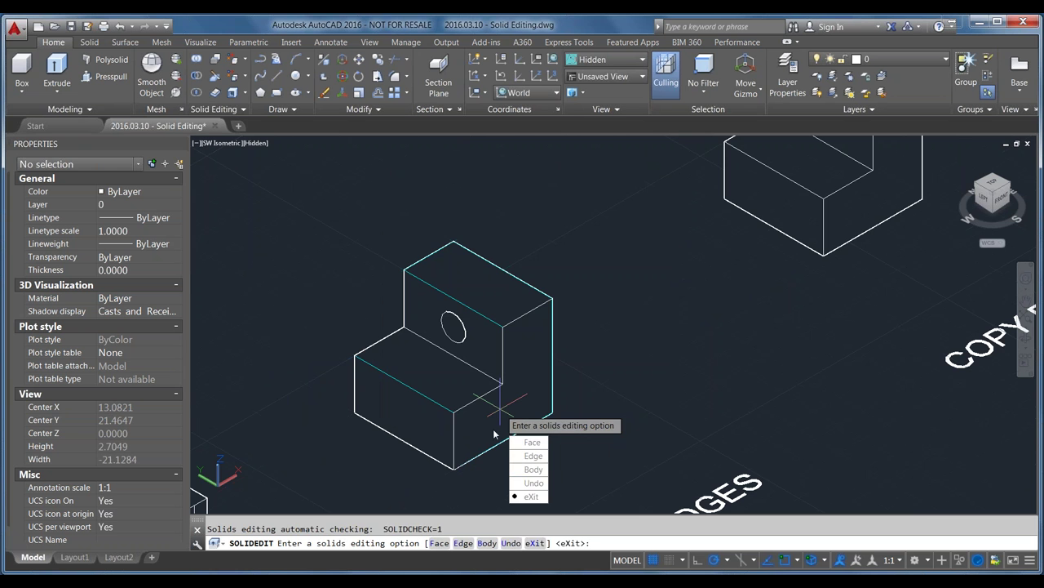
{"action": "left_click", "coordinate": [532, 497]}
Apply red to the COLOR EDGES solid's lower step front top edge and the circular hole edge with Color Edges
{"action": "scroll", "coordinate": [380, 388], "scroll_direction": "up", "scroll_amount": 3}
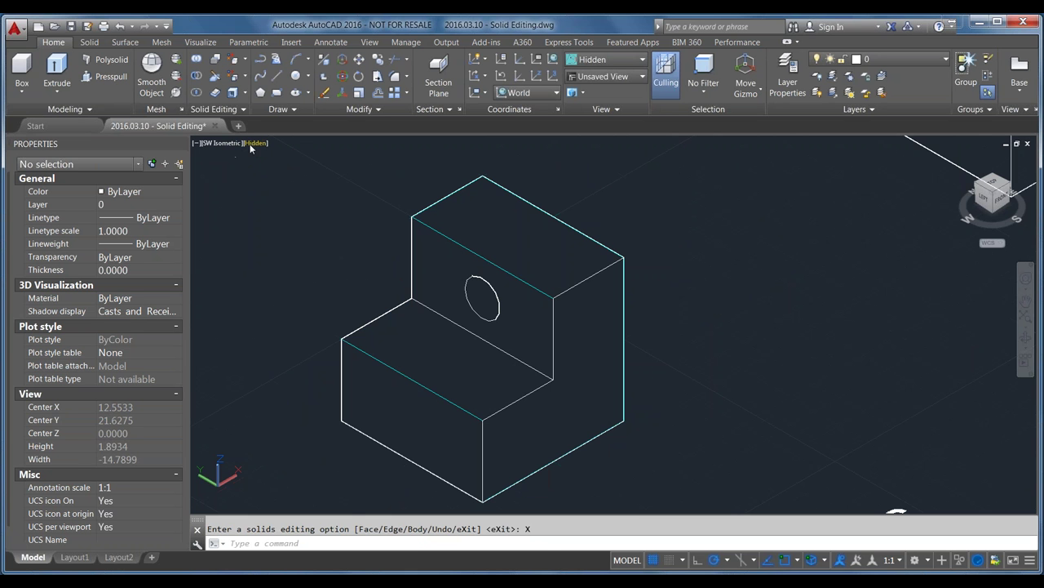
{"action": "key", "text": "Return"}
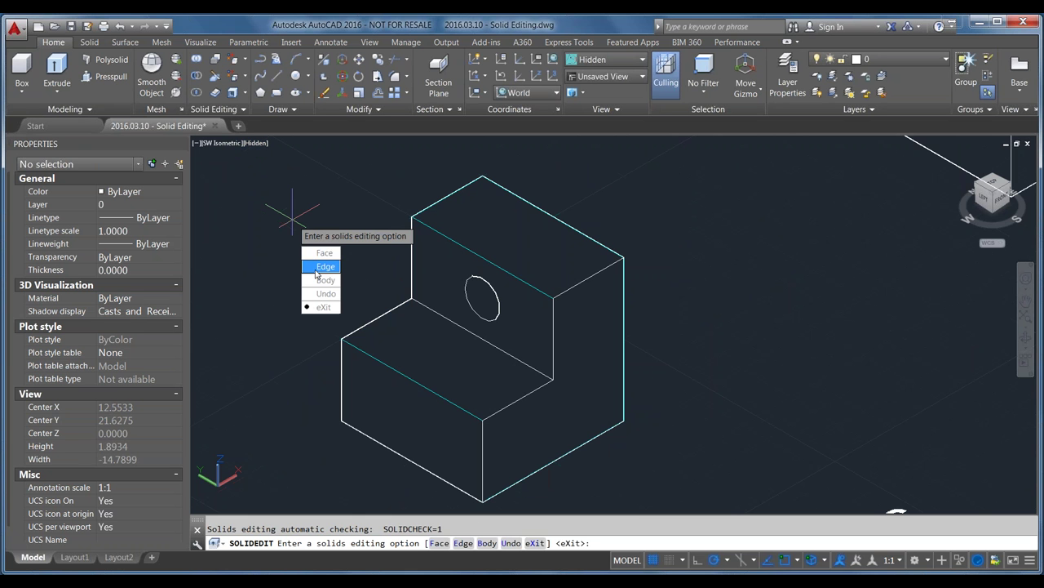
{"action": "key", "text": "Escape"}
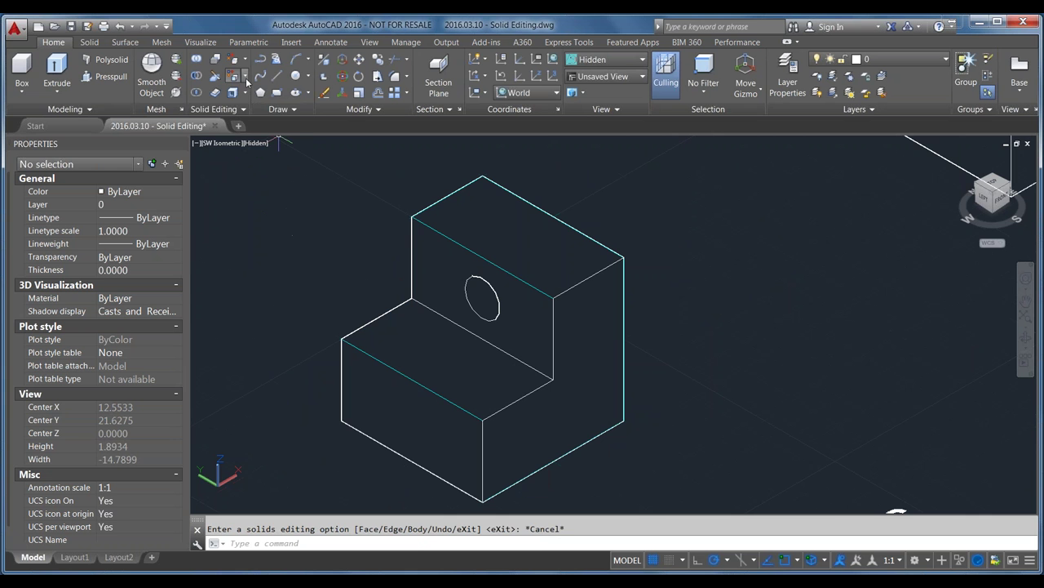
{"action": "left_click", "coordinate": [246, 78]}
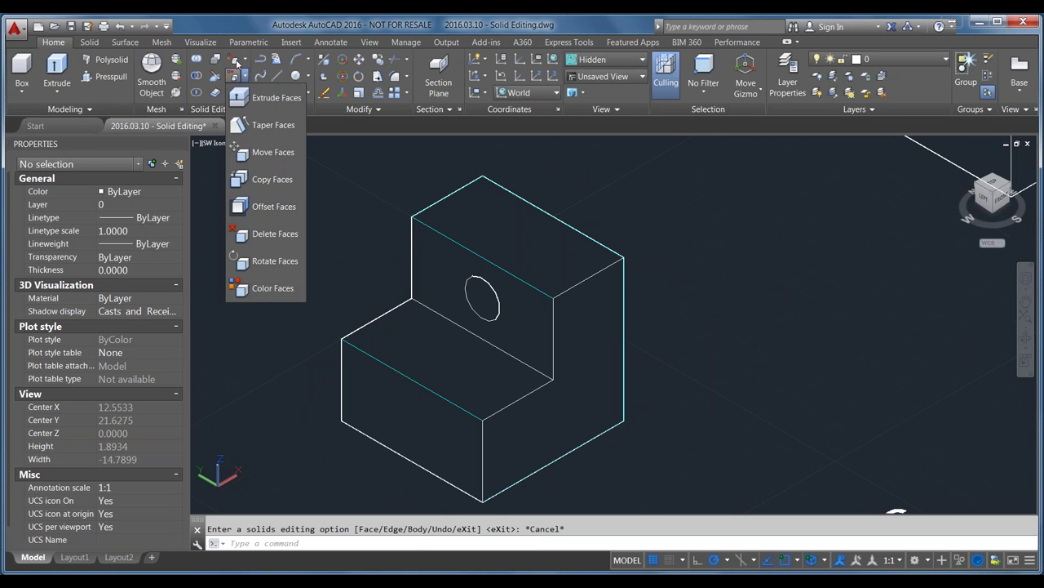
{"action": "left_click", "coordinate": [235, 62]}
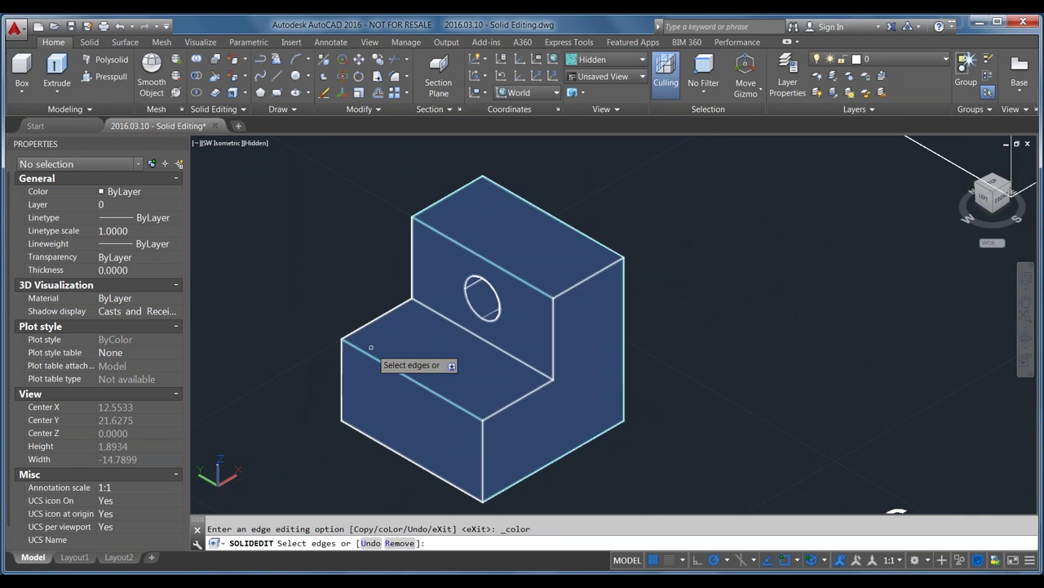
{"action": "left_click", "coordinate": [377, 358]}
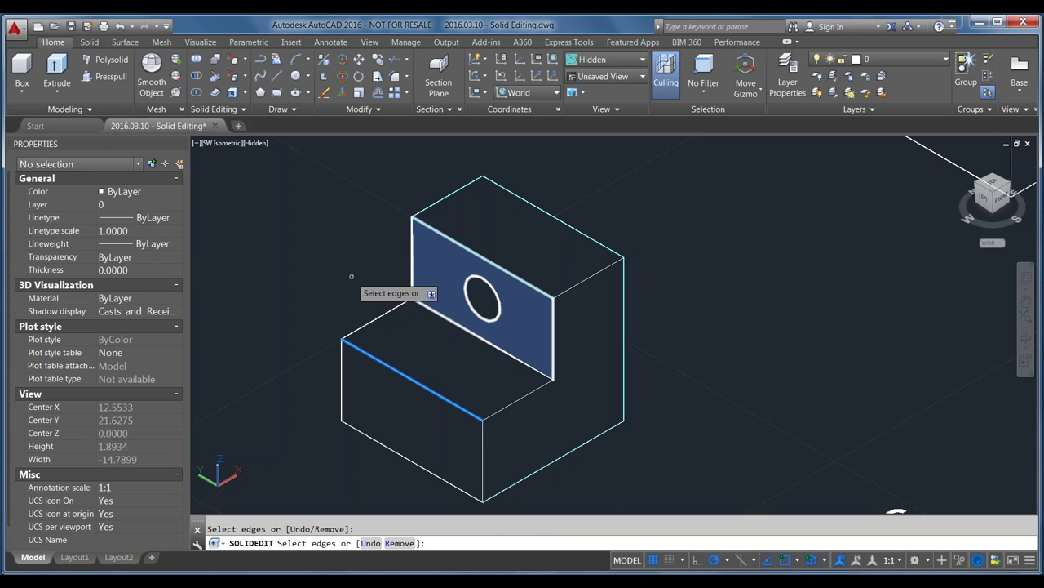
{"action": "key", "text": "Return"}
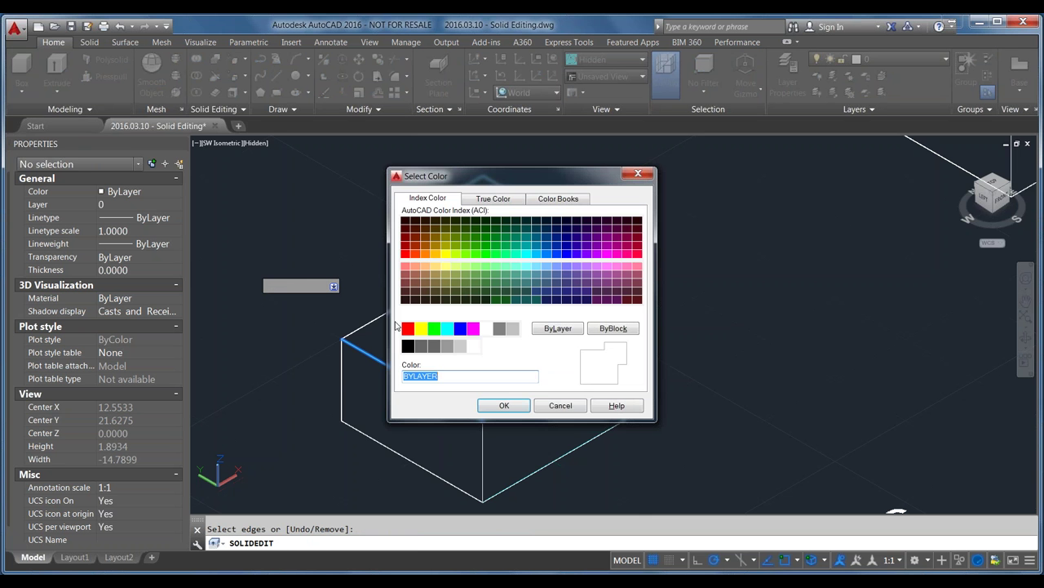
{"action": "left_click", "coordinate": [407, 328]}
{"action": "left_click", "coordinate": [504, 405]}
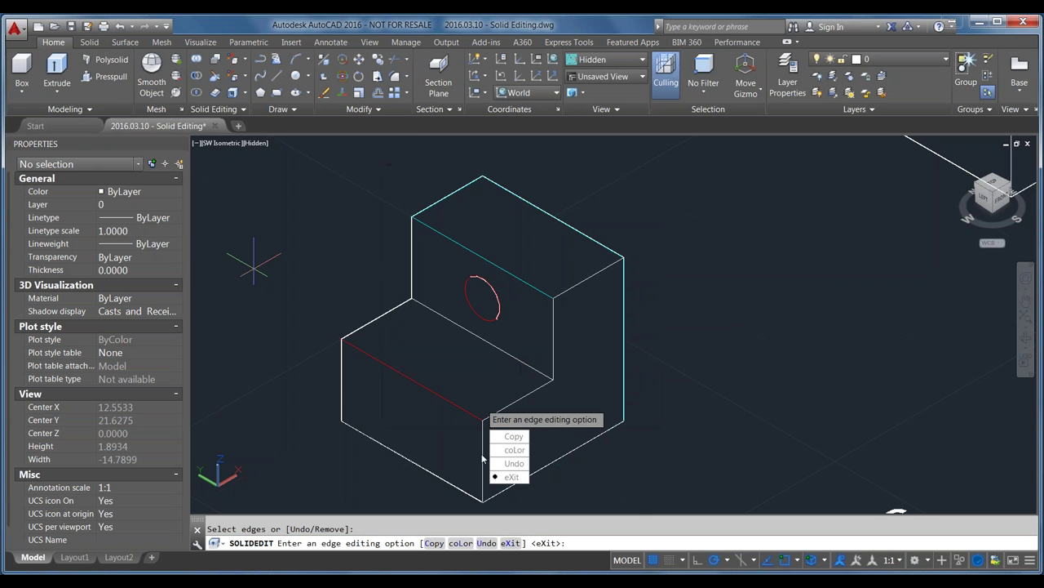
{"action": "left_click", "coordinate": [511, 477]}
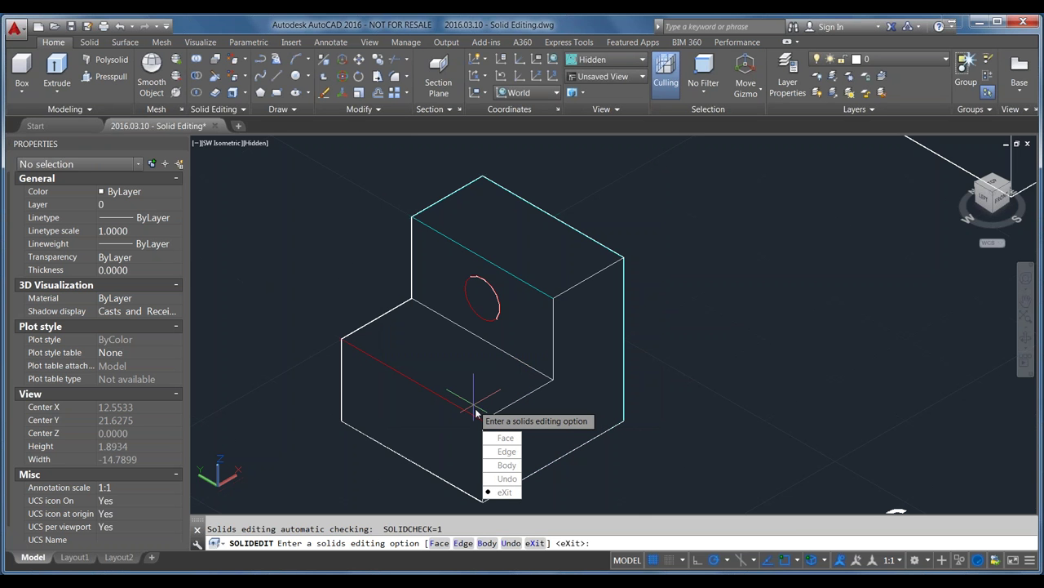
{"action": "left_click", "coordinate": [503, 492]}
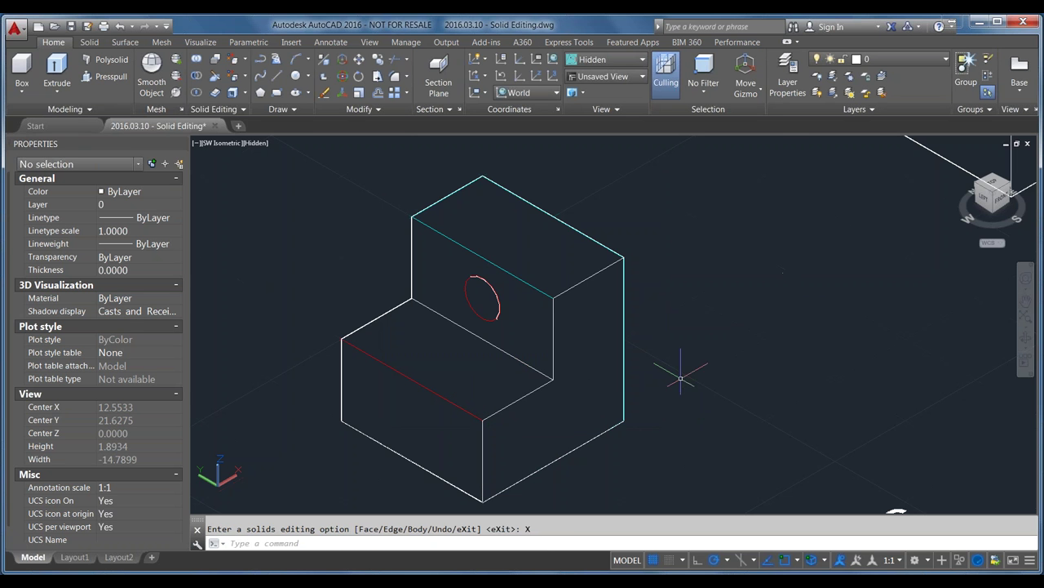
Copy the eight outer silhouette edges of the COPY EDGES solid into the empty space behind it and end the command
{"action": "scroll", "coordinate": [416, 180], "scroll_direction": "down", "scroll_amount": 2}
{"action": "scroll", "coordinate": [430, 422], "scroll_direction": "down", "scroll_amount": 2}
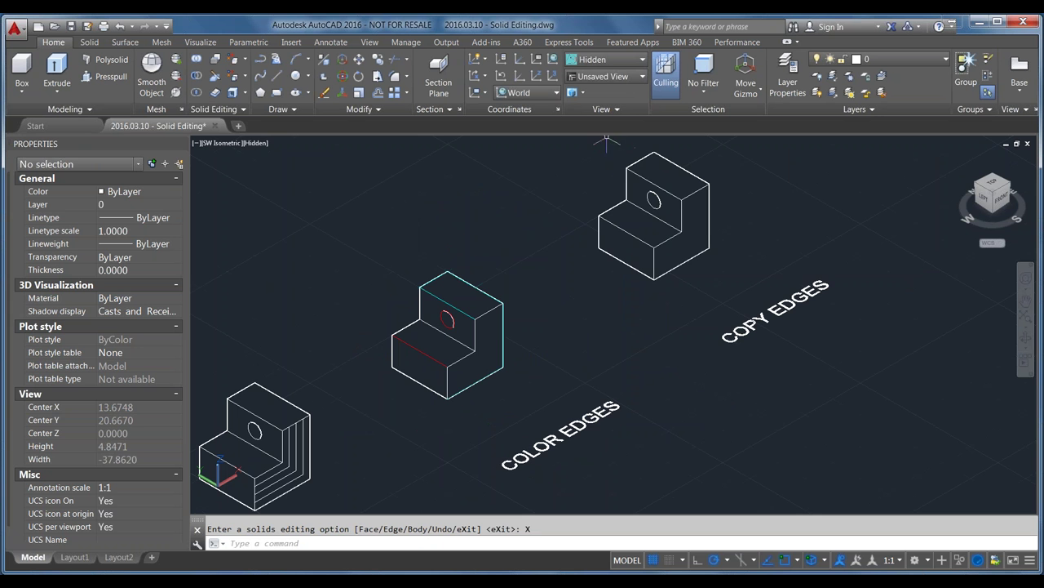
{"action": "middle_click_drag", "start_coordinate": [743, 300], "coordinate": [664, 362]}
{"action": "scroll", "coordinate": [620, 318], "scroll_direction": "up", "scroll_amount": 2}
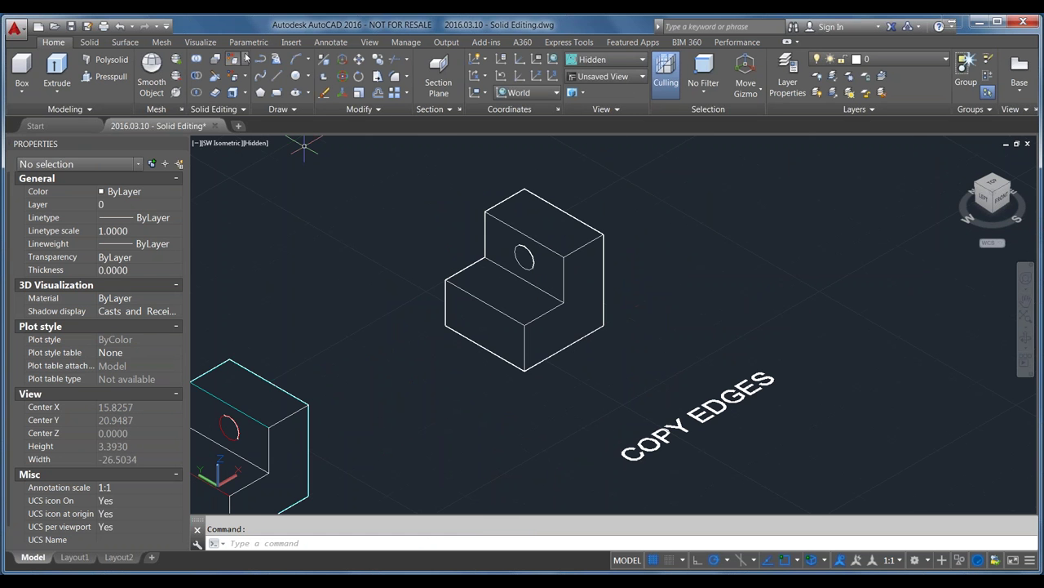
{"action": "left_click", "coordinate": [245, 57]}
{"action": "left_click", "coordinate": [266, 163]}
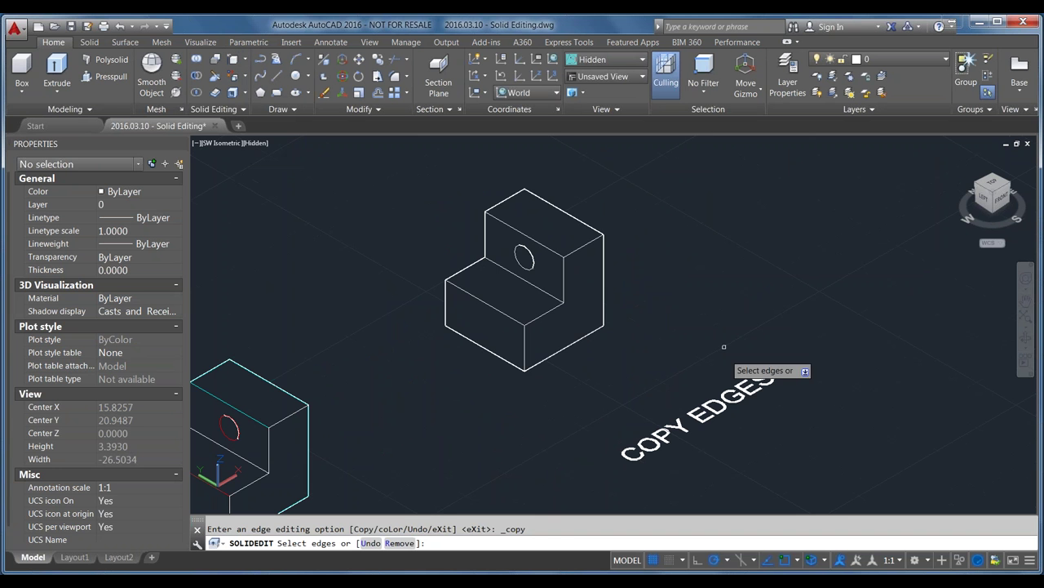
{"action": "left_click", "coordinate": [603, 281]}
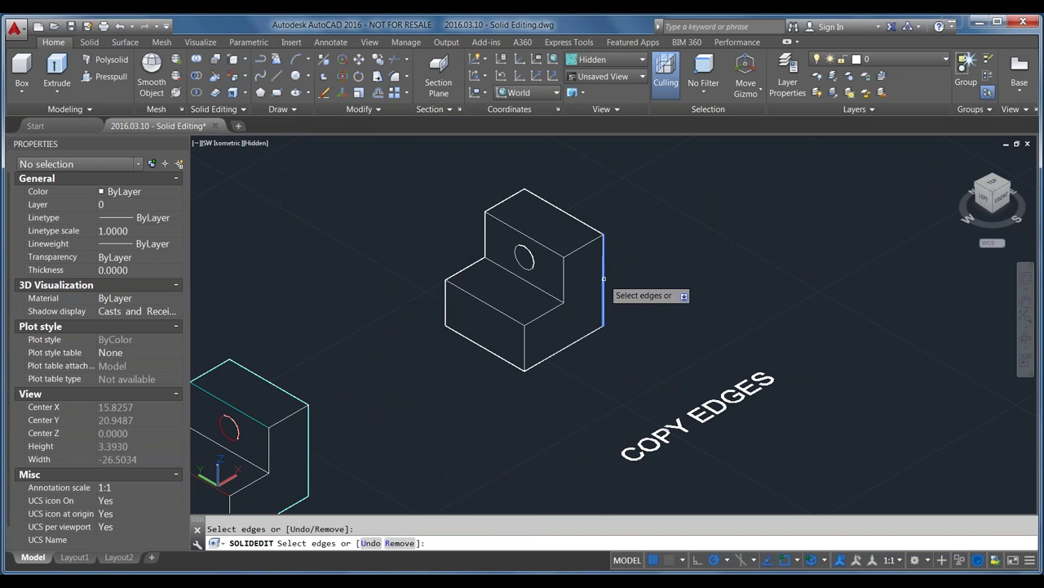
{"action": "left_click", "coordinate": [578, 221]}
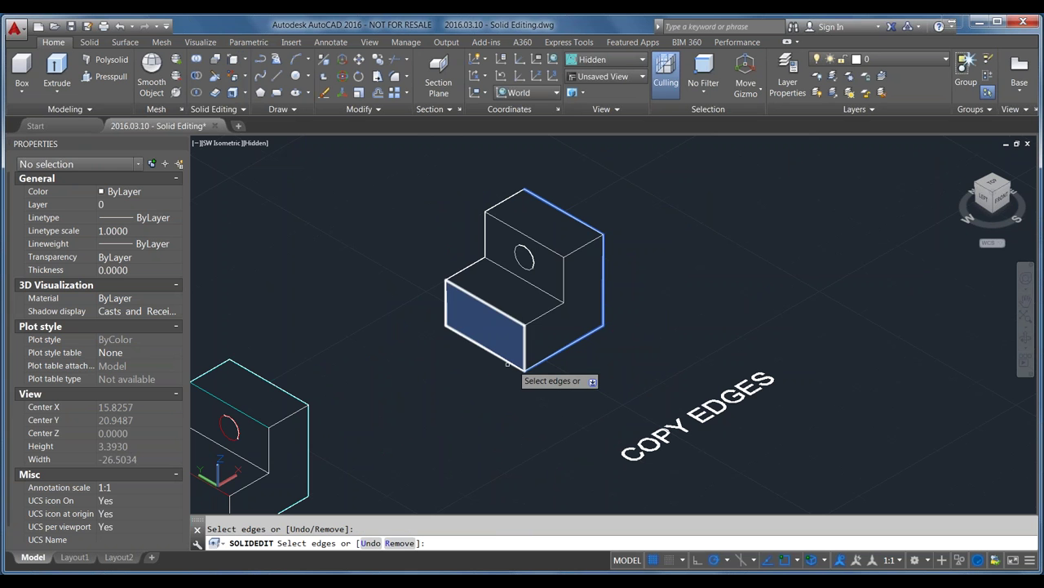
{"action": "left_click", "coordinate": [508, 363]}
{"action": "left_click", "coordinate": [445, 303]}
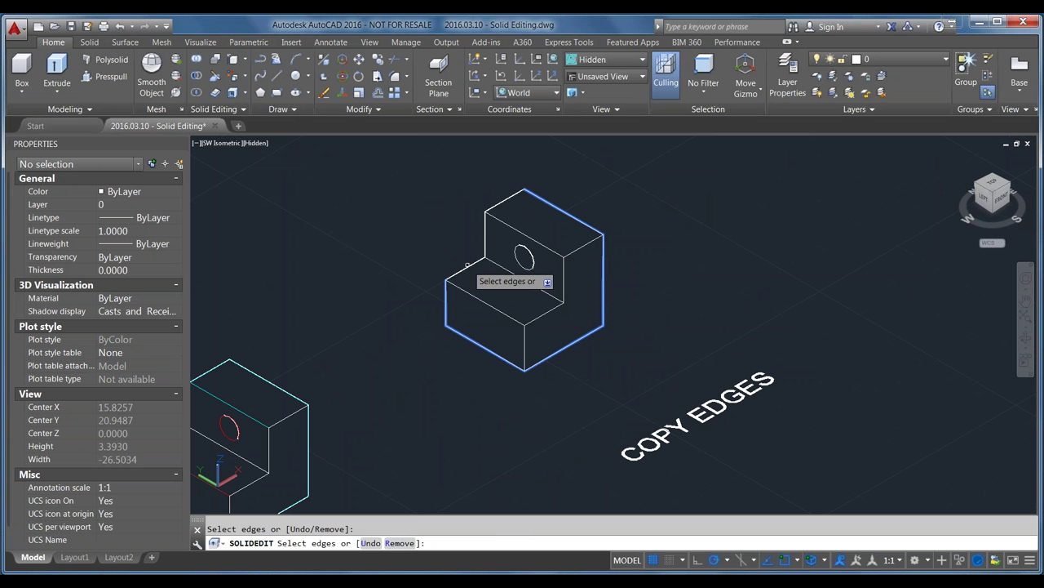
{"action": "left_click", "coordinate": [466, 267]}
{"action": "left_click", "coordinate": [484, 227]}
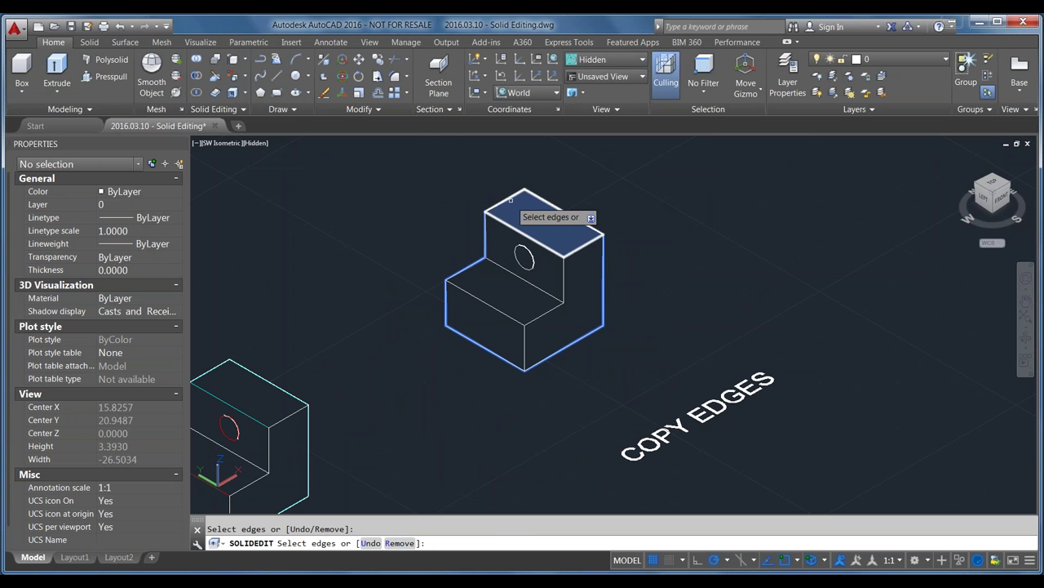
{"action": "left_click", "coordinate": [511, 199]}
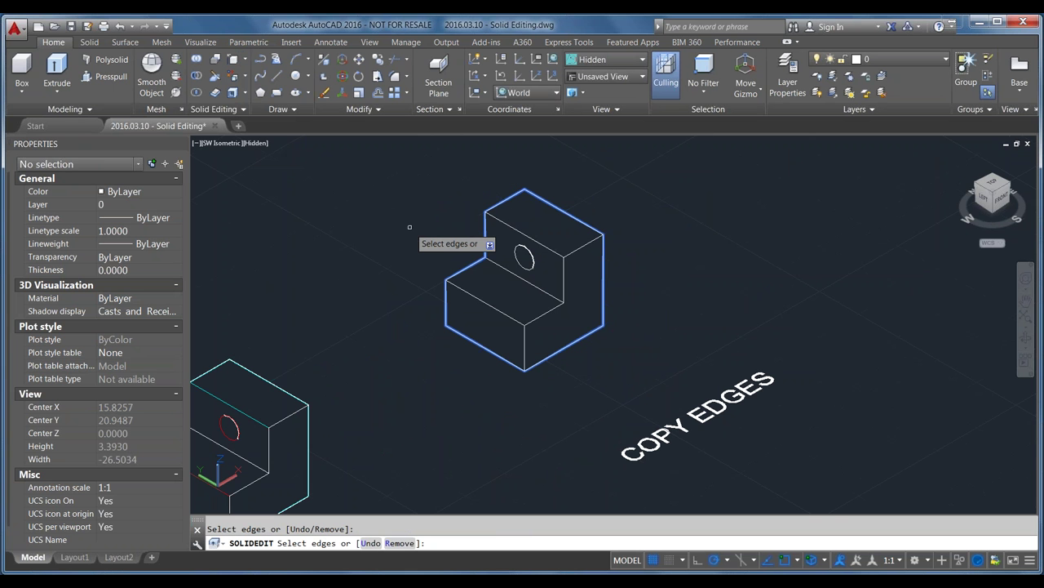
{"action": "key", "text": "Return"}
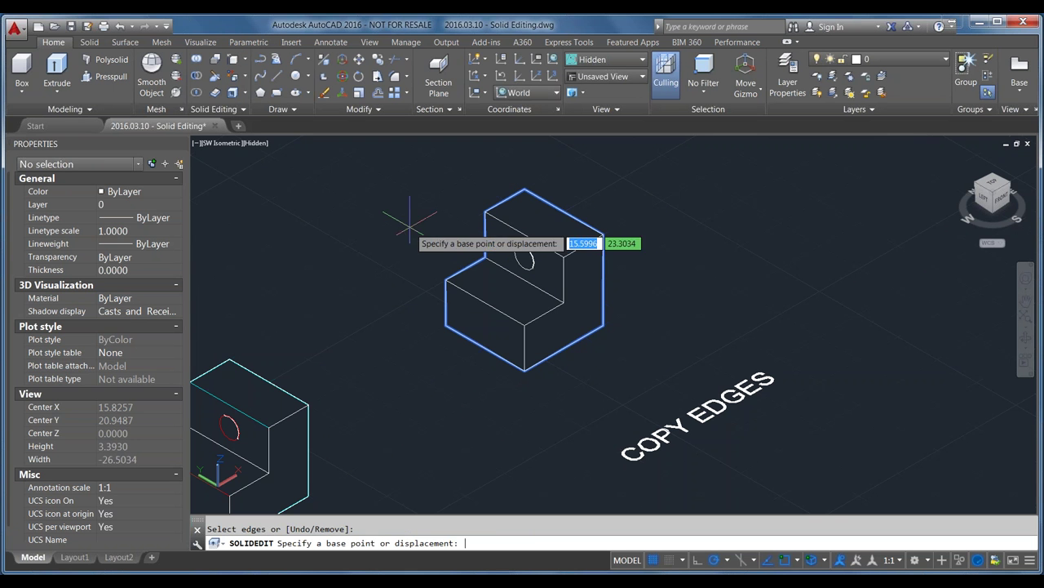
{"action": "left_click", "coordinate": [422, 345]}
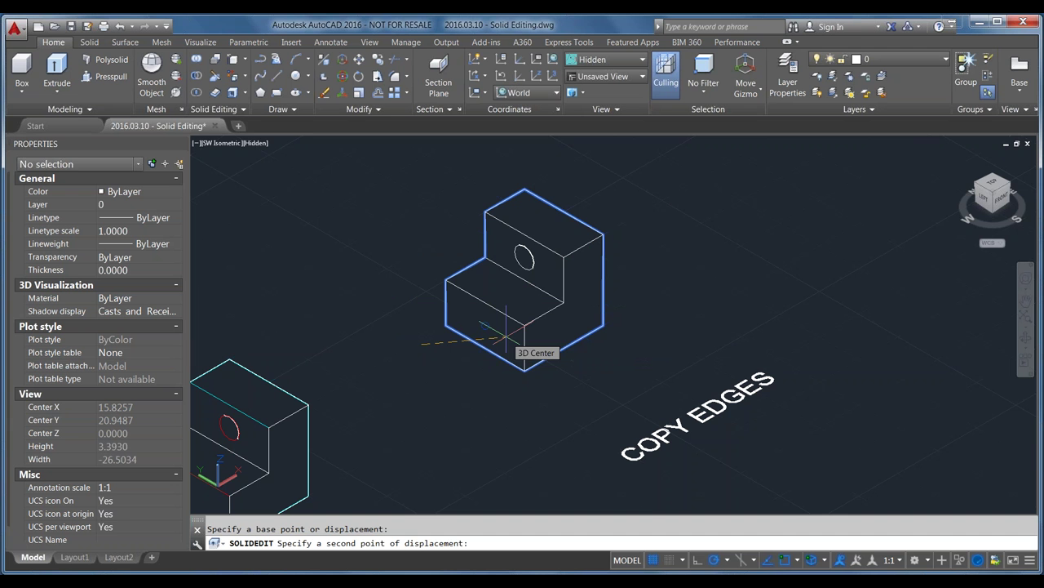
{"action": "left_click", "coordinate": [670, 200]}
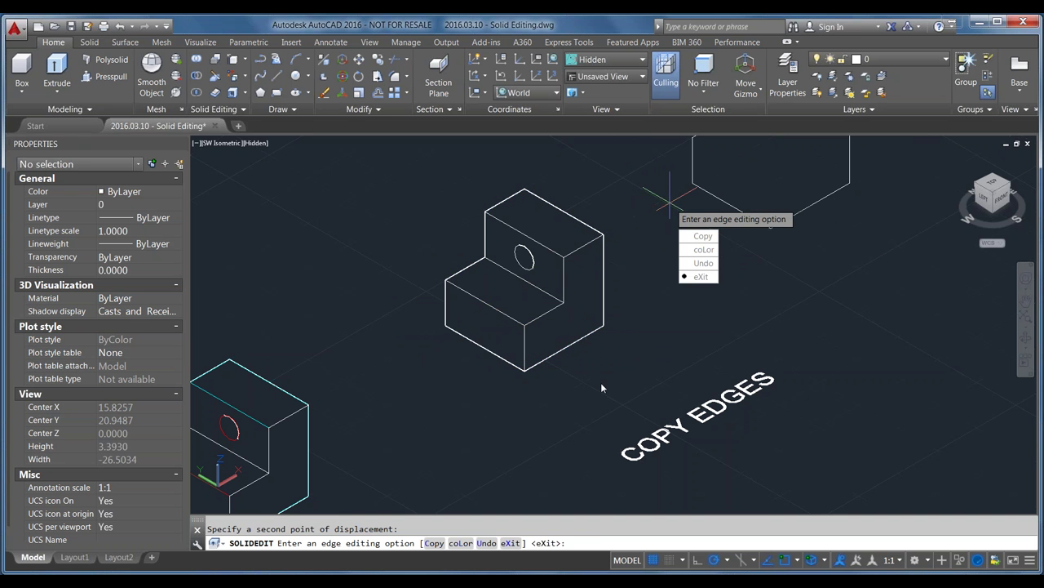
{"action": "key", "text": "Return"}
{"action": "key", "text": "Return"}
Select the cube labelled CONVERT TO SOLID to check its object type in its properties
{"action": "scroll", "coordinate": [604, 372], "scroll_direction": "down", "scroll_amount": 4}
{"action": "scroll", "coordinate": [694, 273], "scroll_direction": "up", "scroll_amount": 3}
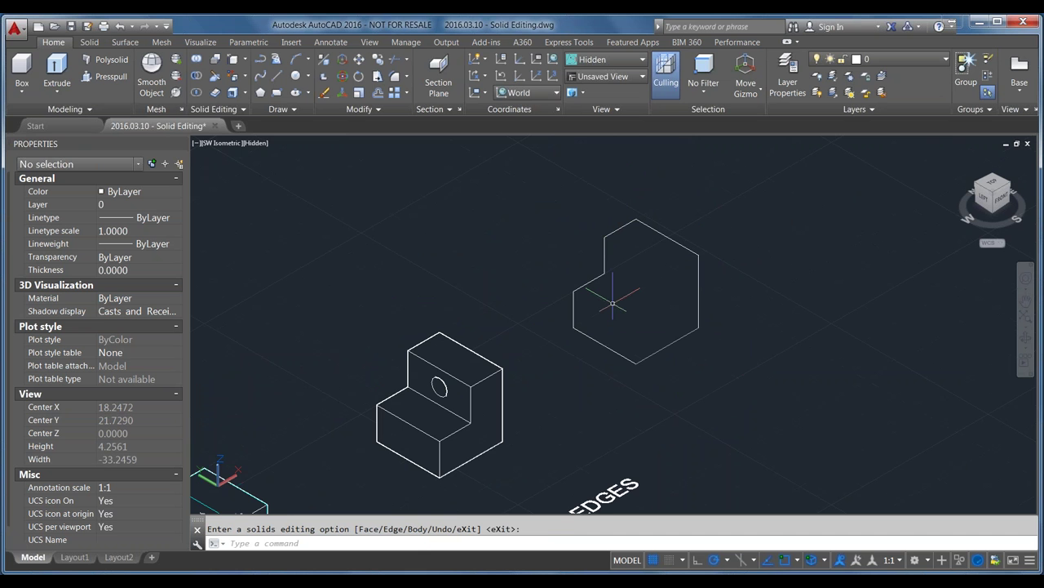
{"action": "scroll", "coordinate": [699, 225], "scroll_direction": "down", "scroll_amount": 2}
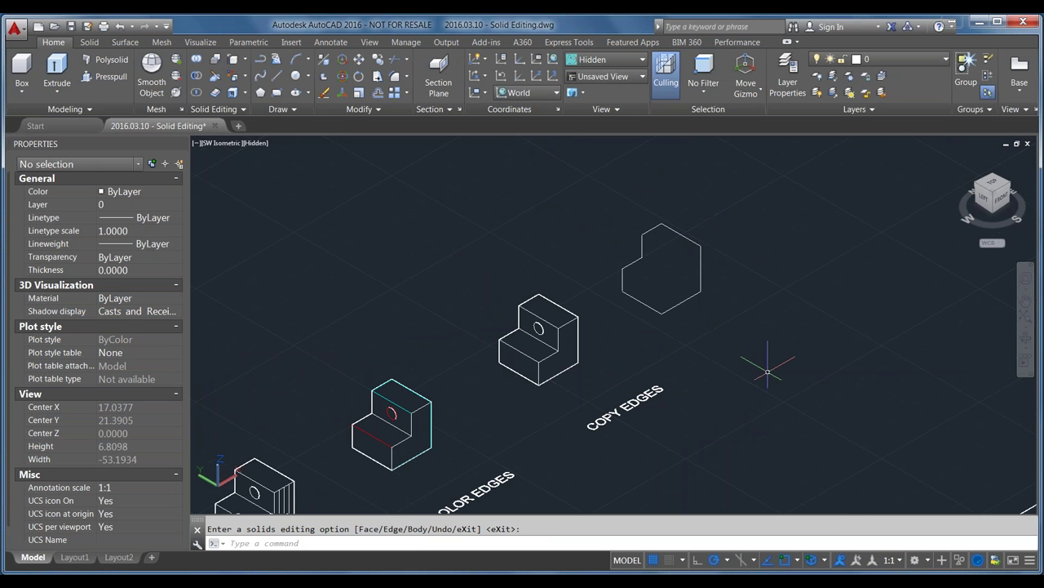
{"action": "scroll", "coordinate": [767, 371], "scroll_direction": "down", "scroll_amount": 3}
{"action": "scroll", "coordinate": [679, 343], "scroll_direction": "up", "scroll_amount": 1}
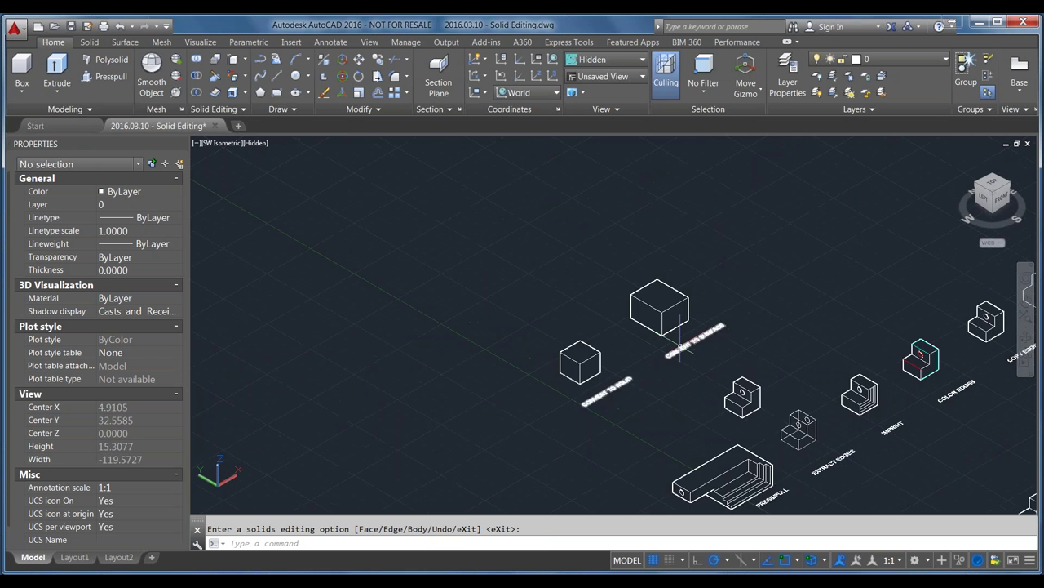
{"action": "scroll", "coordinate": [680, 343], "scroll_direction": "up", "scroll_amount": 3}
{"action": "scroll", "coordinate": [604, 367], "scroll_direction": "up", "scroll_amount": 1}
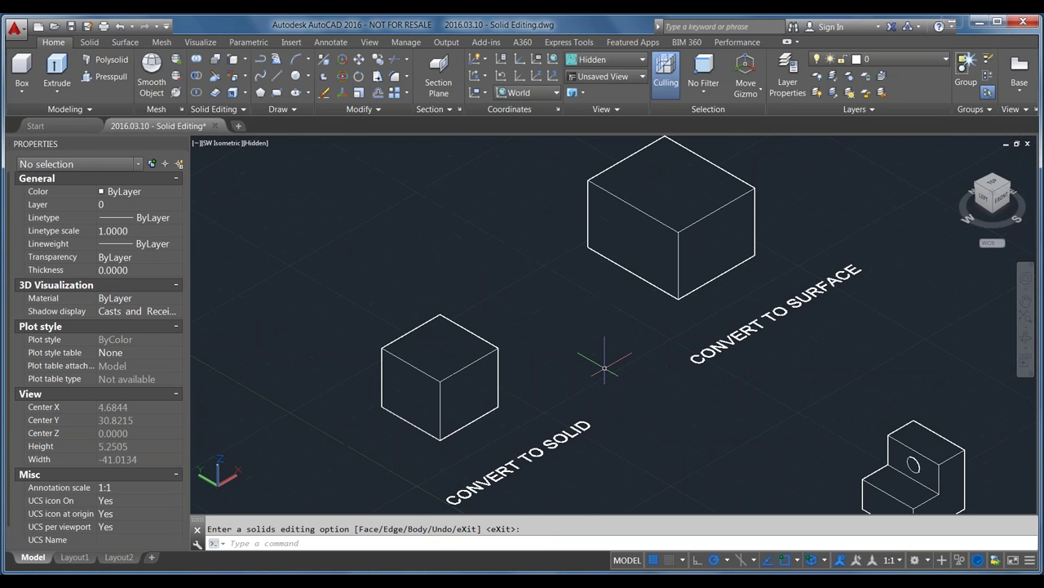
{"action": "middle_click_drag", "start_coordinate": [682, 389], "coordinate": [792, 396]}
{"action": "key", "text": "Escape"}
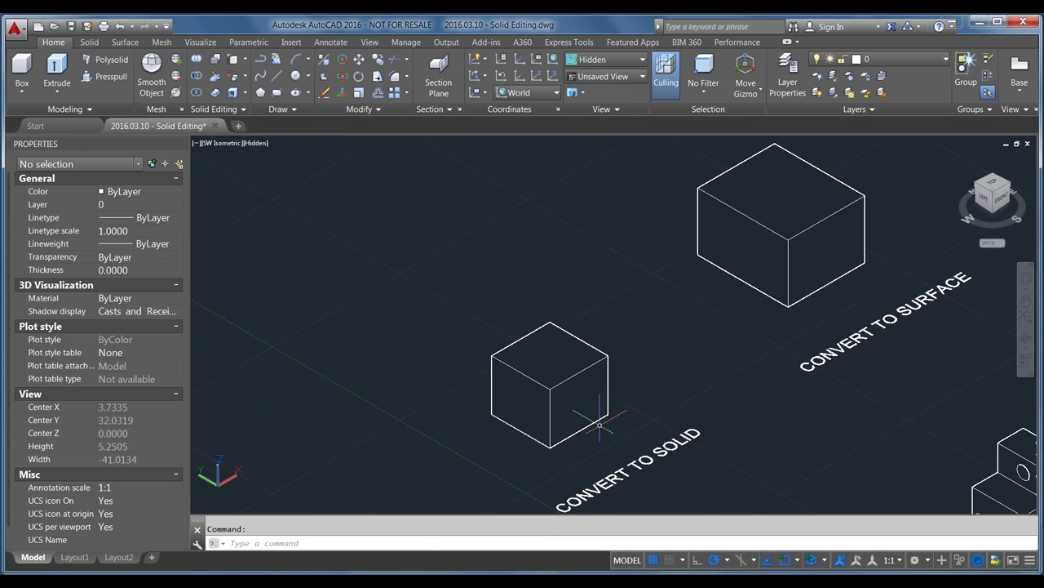
{"action": "left_click", "coordinate": [584, 398]}
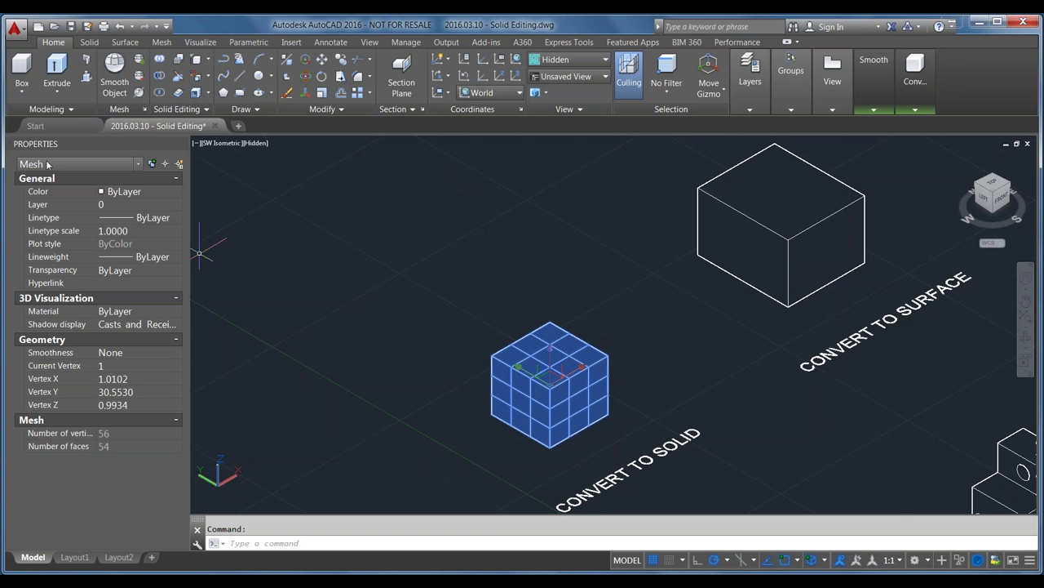
Review the available mesh primitive types and return to the general modeling tools
{"action": "left_click", "coordinate": [162, 42]}
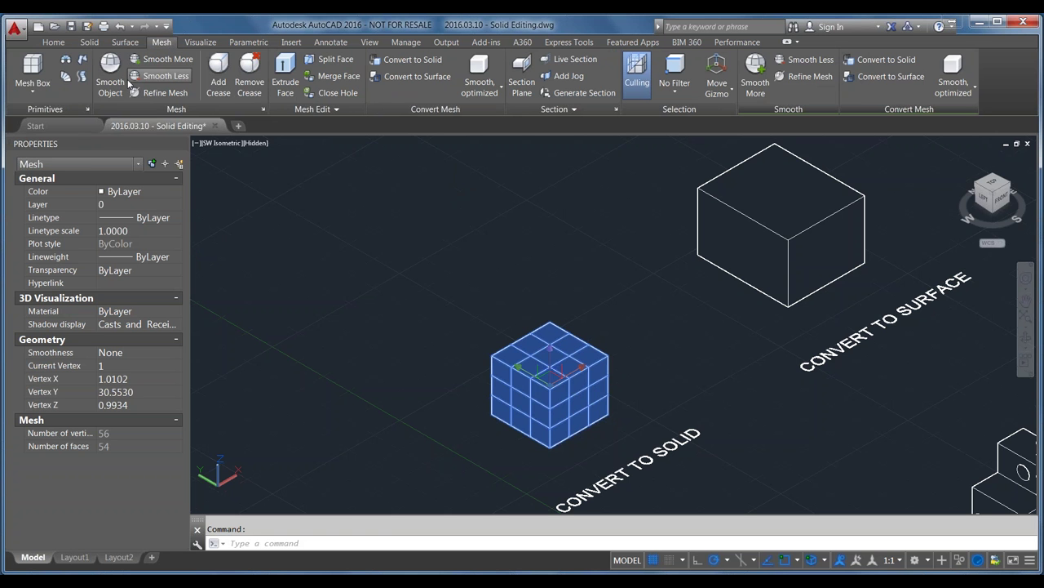
{"action": "left_click", "coordinate": [39, 94]}
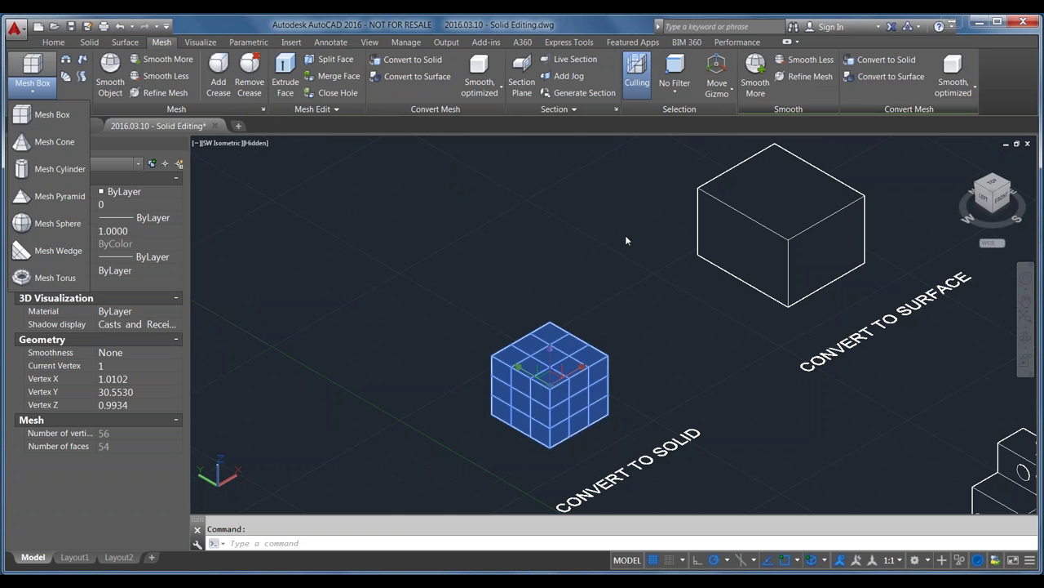
{"action": "left_click", "coordinate": [522, 211]}
{"action": "left_click", "coordinate": [54, 42]}
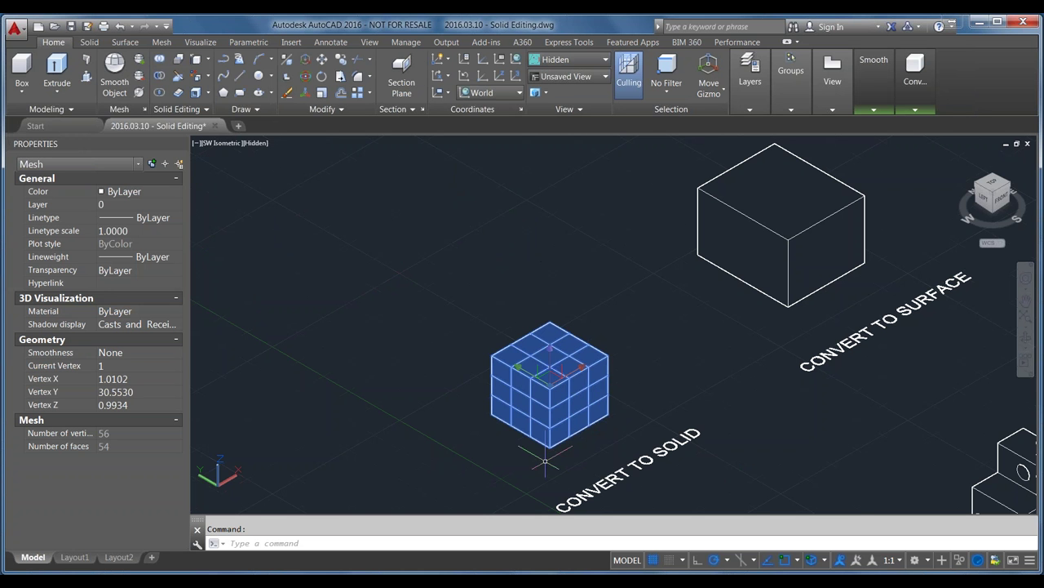
Try to convert the CONVERT TO SOLID mesh cube with Smooth Object, both preselected and picked during the command
{"action": "left_click", "coordinate": [115, 72]}
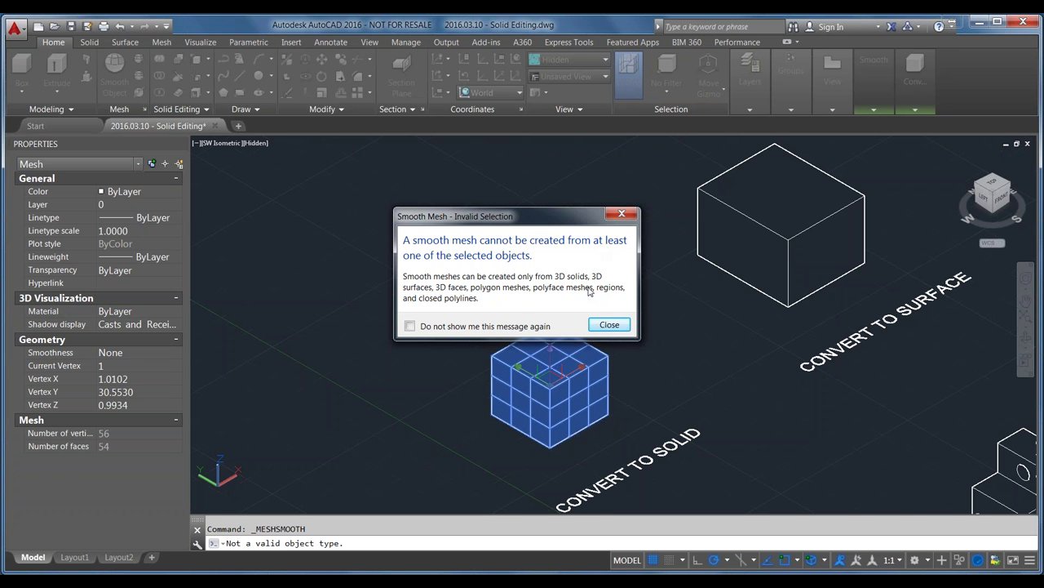
{"action": "left_click", "coordinate": [609, 324]}
{"action": "key", "text": "Return"}
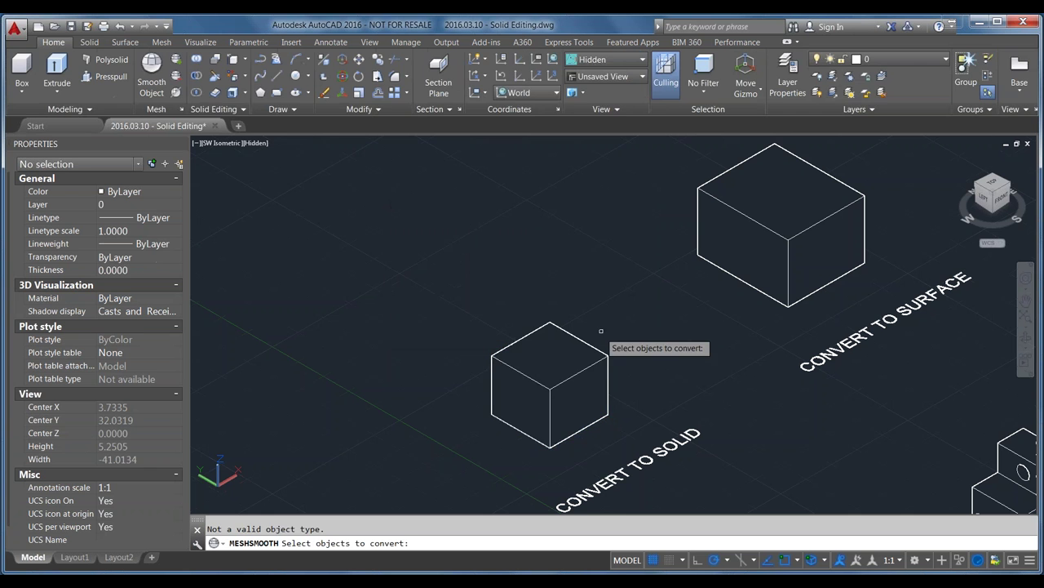
{"action": "left_click", "coordinate": [578, 351]}
{"action": "key", "text": "Return"}
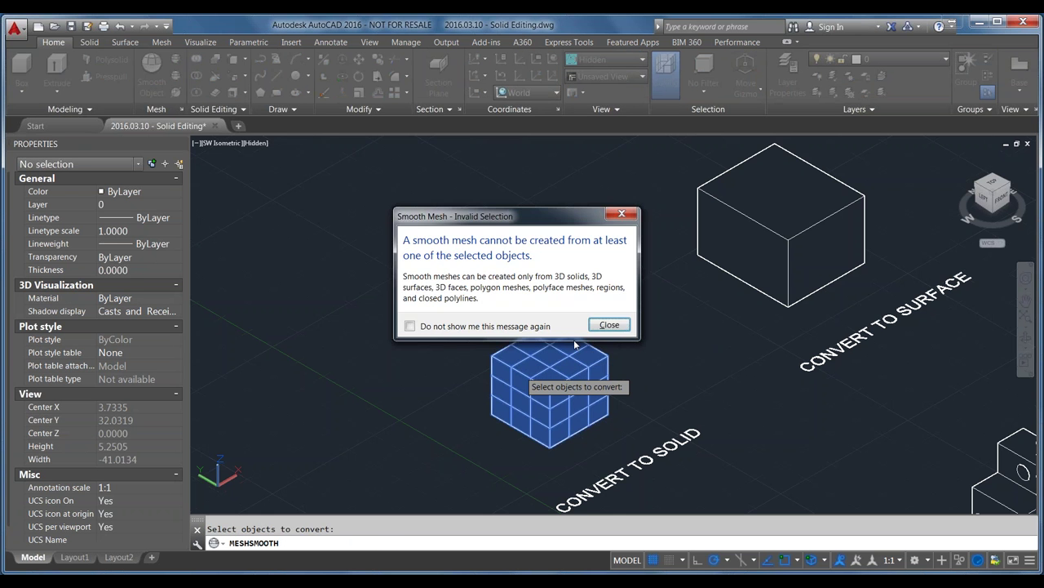
{"action": "left_click", "coordinate": [611, 329]}
{"action": "key", "text": "Escape"}
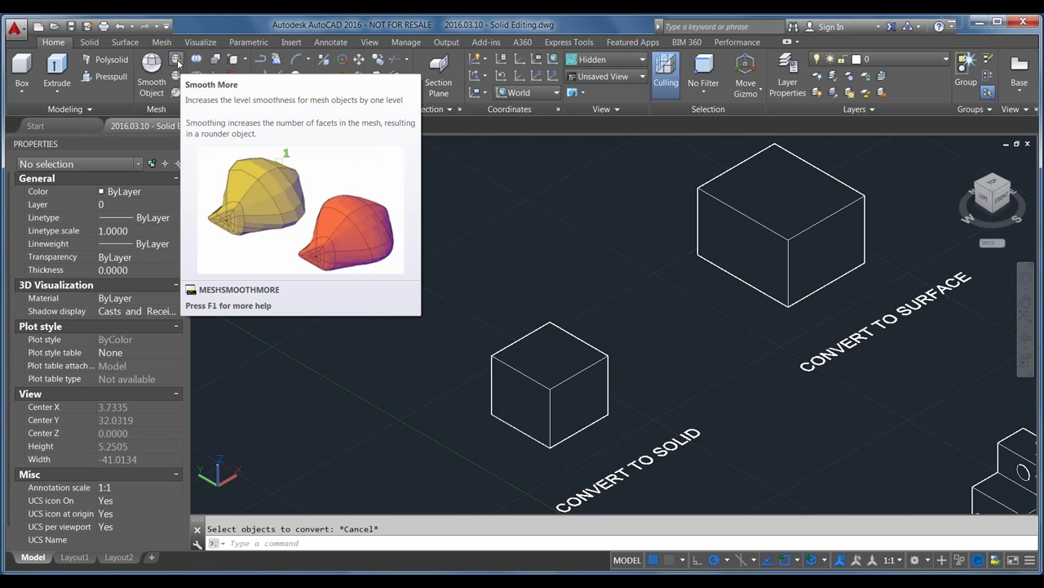
Draw a solid box about 0.74 high in the empty space behind the CONVERT TO SOLID cube
{"action": "left_click", "coordinate": [22, 69]}
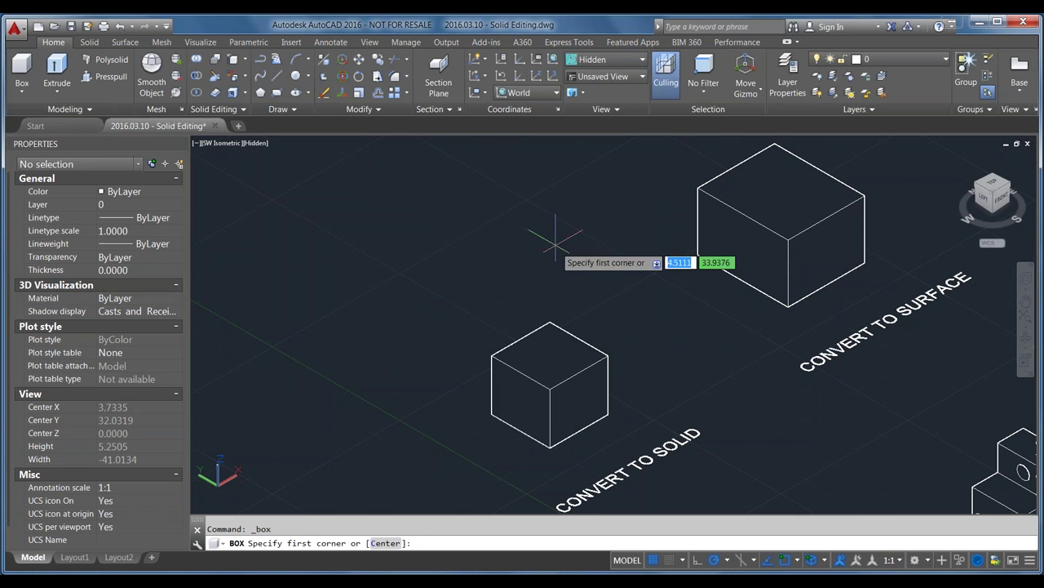
{"action": "left_click", "coordinate": [408, 219]}
{"action": "left_click", "coordinate": [301, 233]}
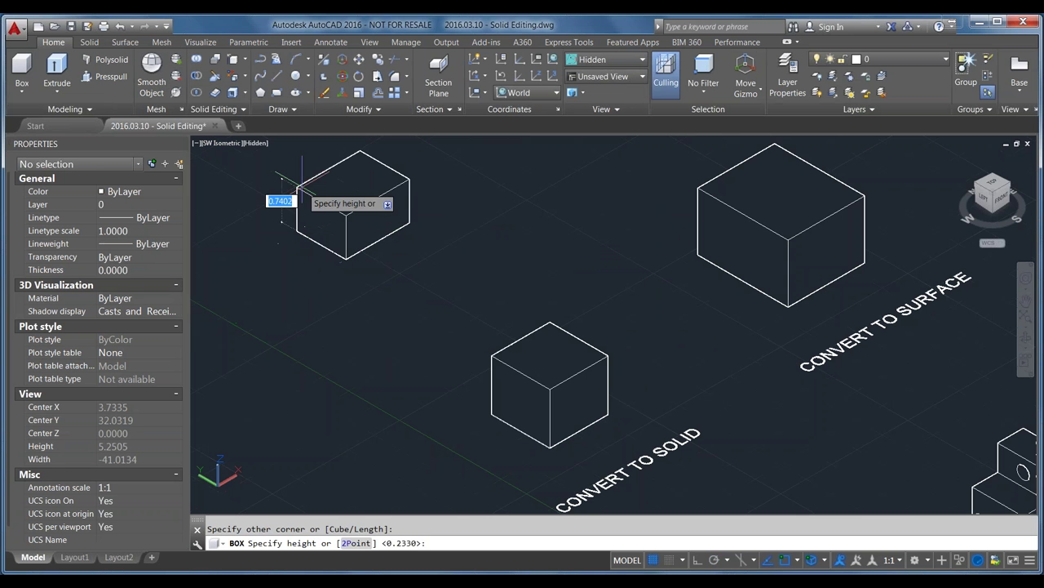
{"action": "left_click", "coordinate": [299, 187]}
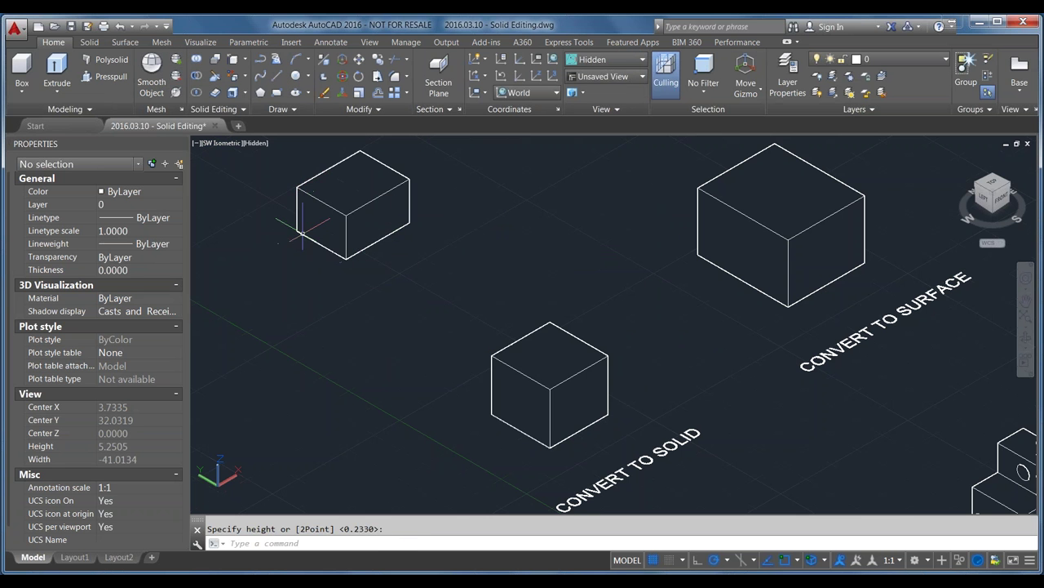
Convert the new solid box behind the CONVERT TO SOLID cube into a mesh with Smooth Object
{"action": "left_click", "coordinate": [147, 72]}
{"action": "left_click", "coordinate": [338, 195]}
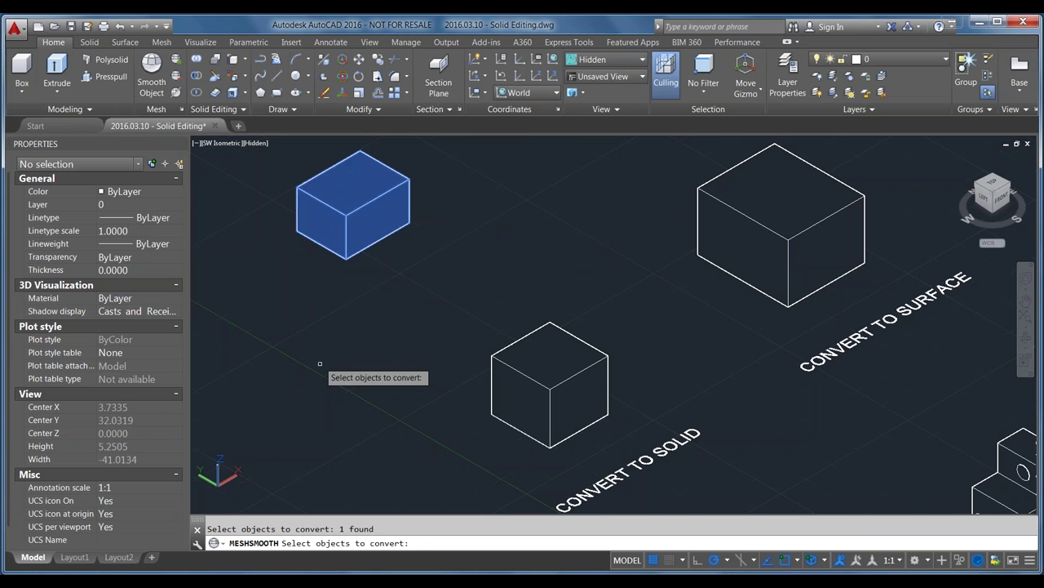
{"action": "key", "text": "Return"}
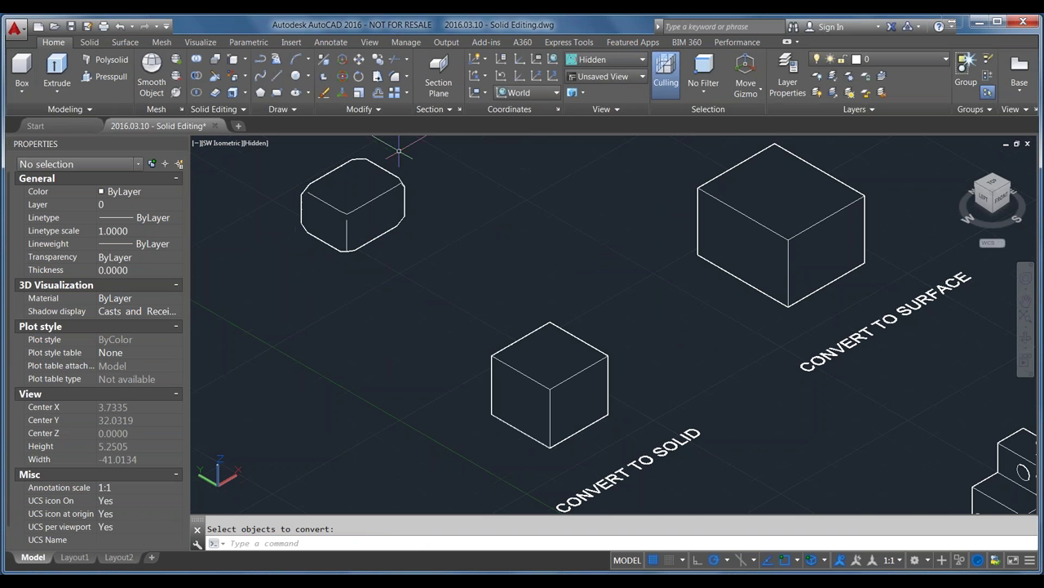
Raise the smoothness of the CONVERT TO SOLID mesh cube to Level 4 with Smooth More and clear the selection
{"action": "left_click", "coordinate": [575, 378]}
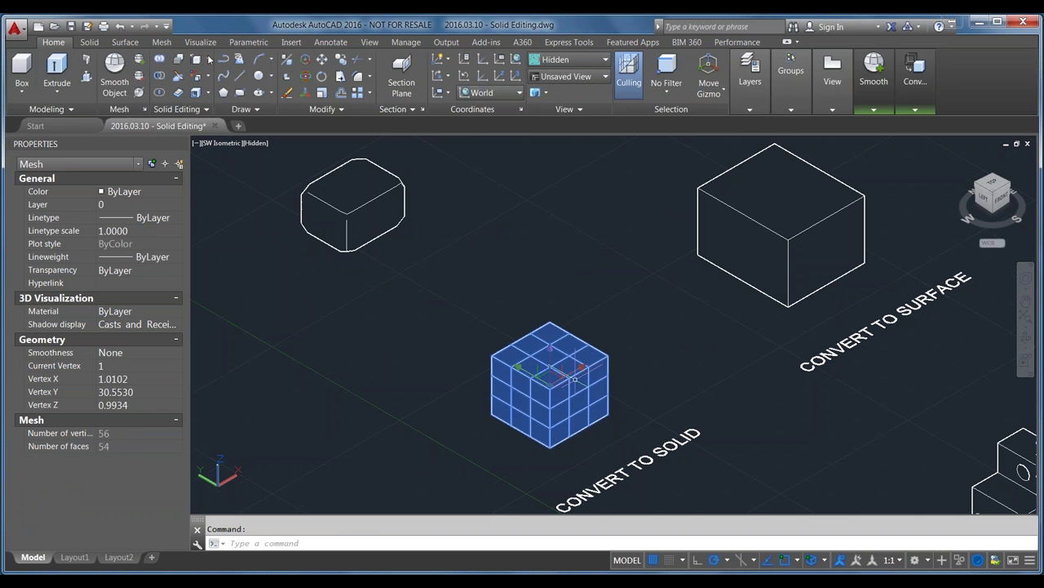
{"action": "left_click", "coordinate": [140, 60]}
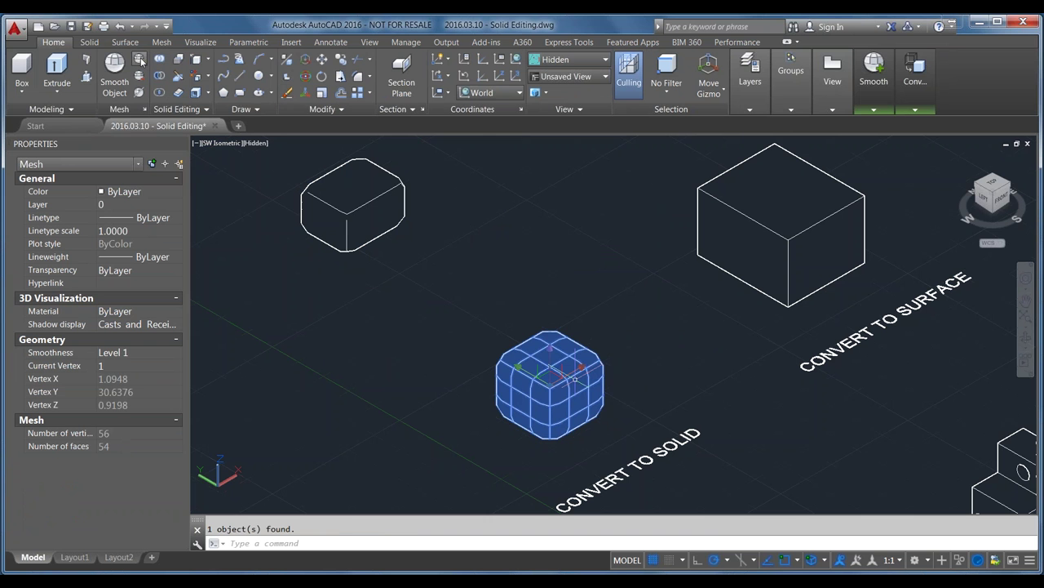
{"action": "left_click", "coordinate": [140, 60]}
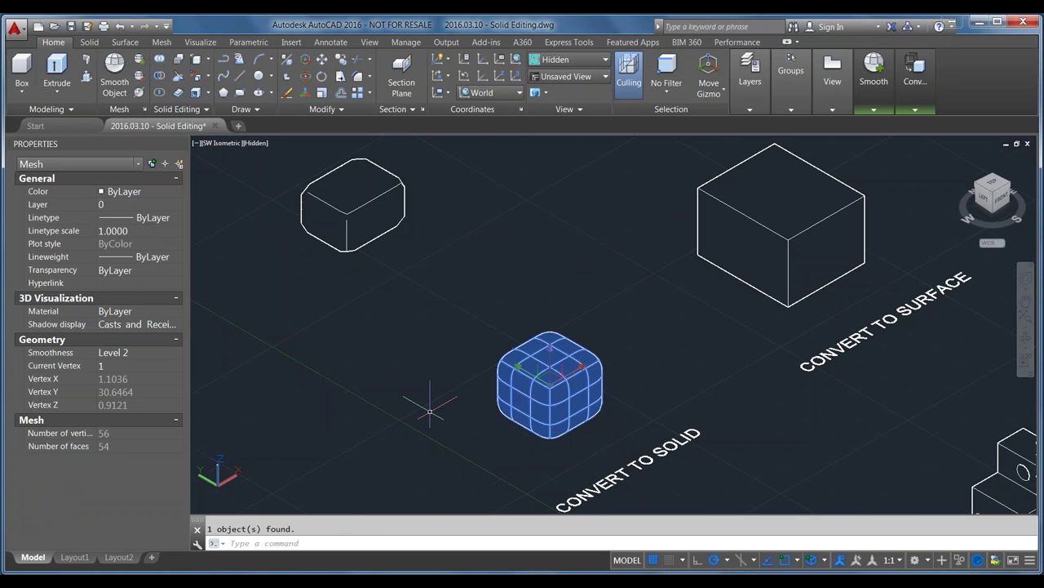
{"action": "left_click", "coordinate": [139, 62]}
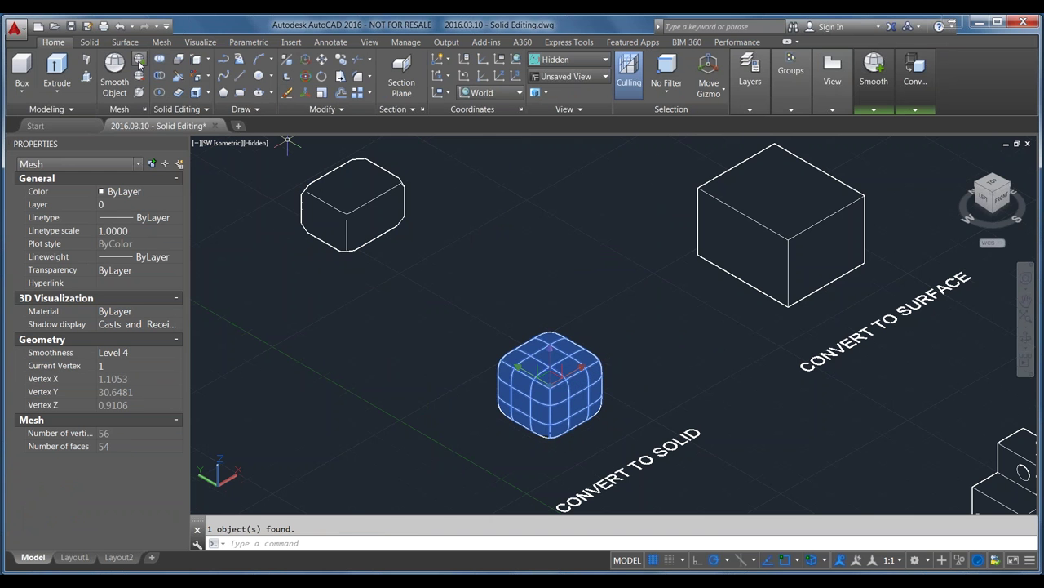
{"action": "key", "text": "Escape"}
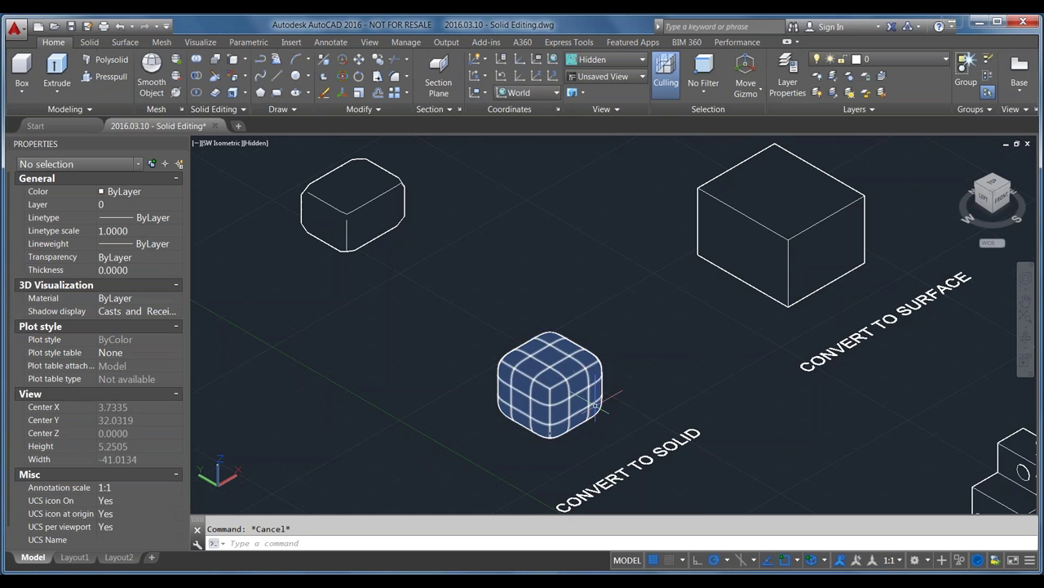
Check the smoothed cube's mesh facets and switch the viewport to the Conceptual visual style
{"action": "scroll", "coordinate": [572, 360], "scroll_direction": "up", "scroll_amount": 3}
{"action": "left_click", "coordinate": [572, 360]}
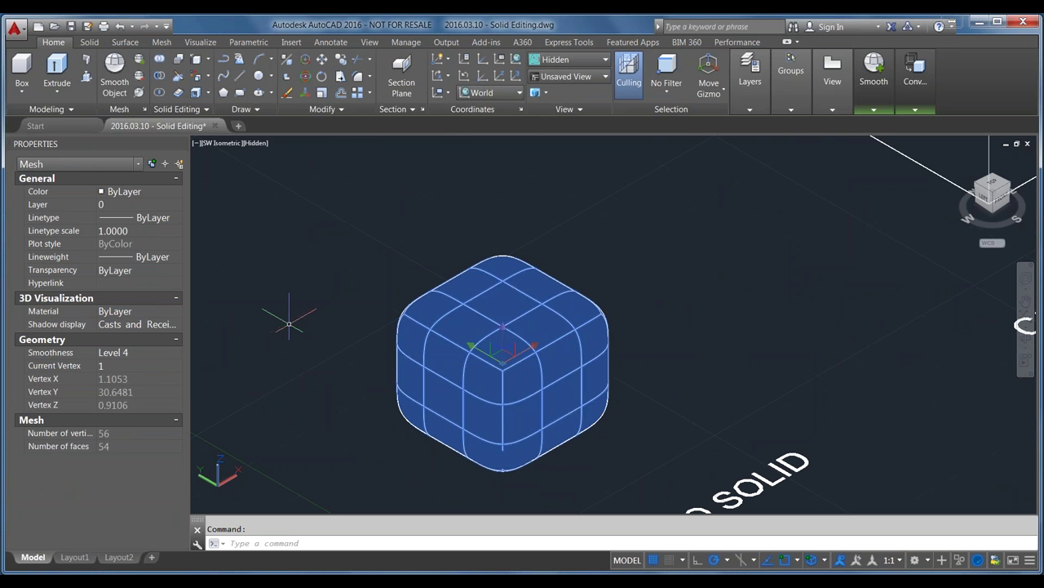
{"action": "key", "text": "Escape"}
{"action": "left_click", "coordinate": [256, 143]}
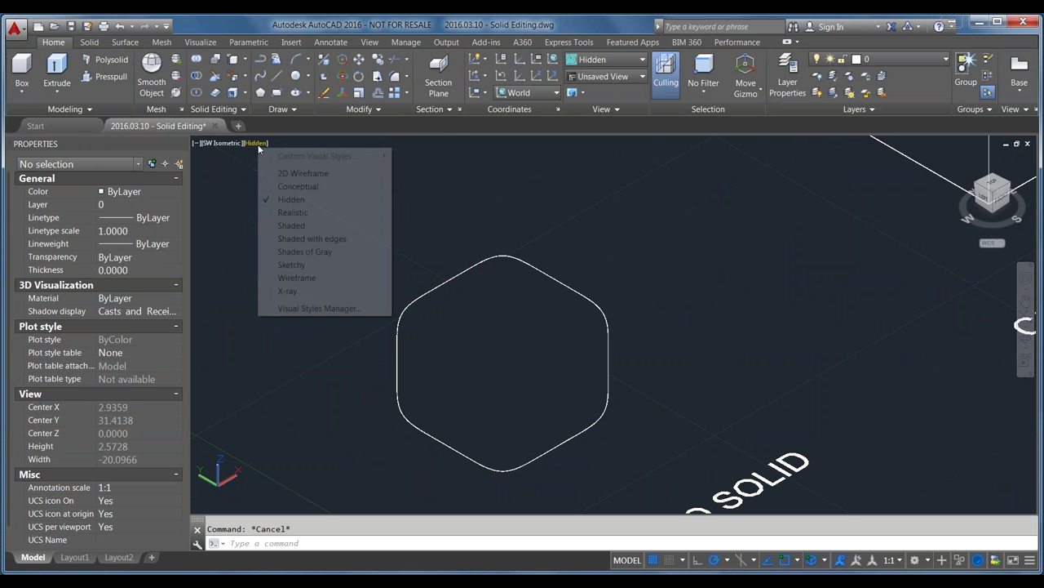
{"action": "left_click", "coordinate": [296, 187]}
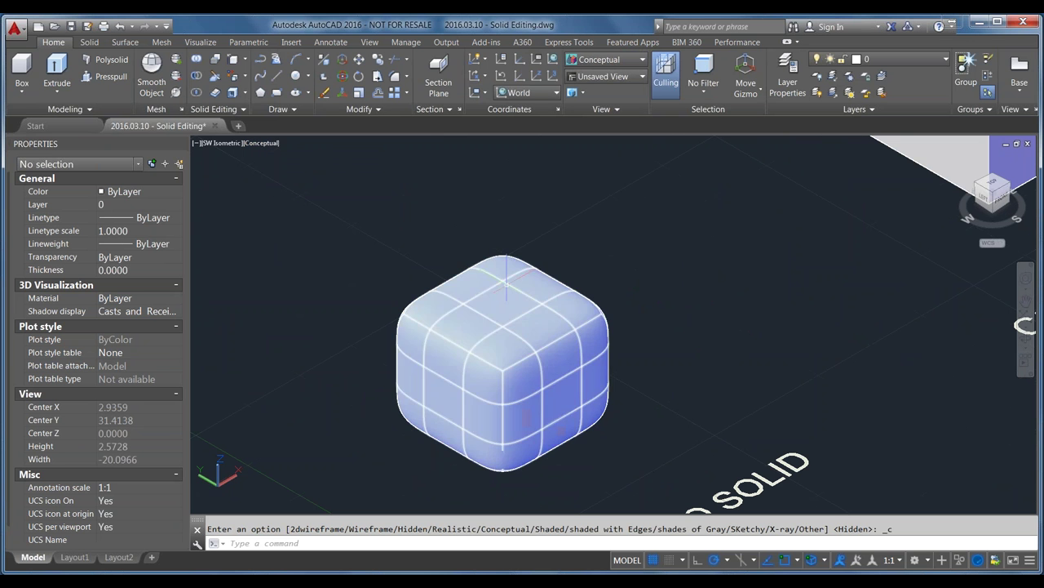
Convert the smoothed CONVERT TO SOLID mesh cube into a solid with Convert to Solid
{"action": "left_click", "coordinate": [505, 280]}
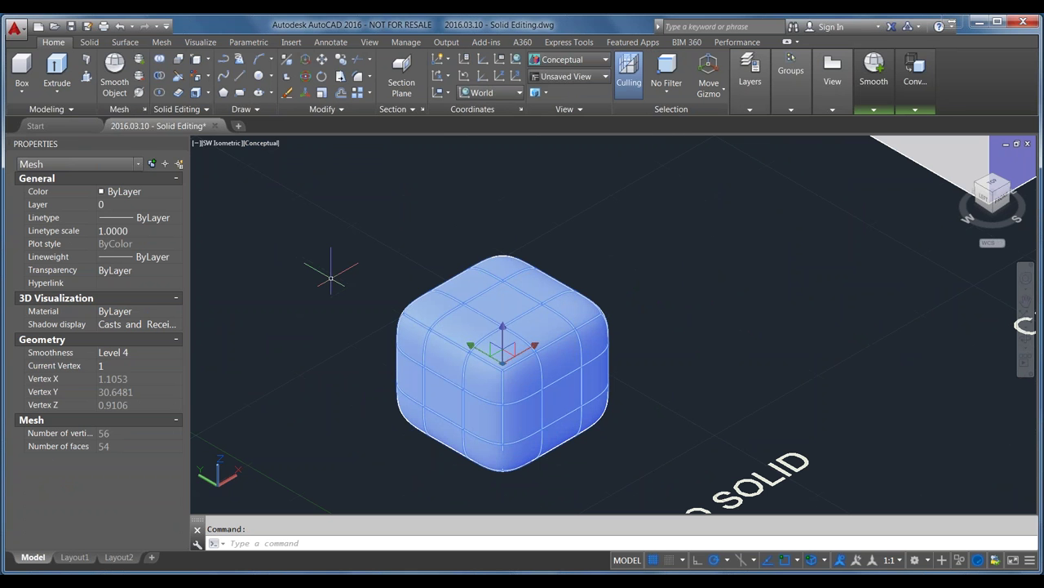
{"action": "mouse_move", "coordinate": [159, 124]}
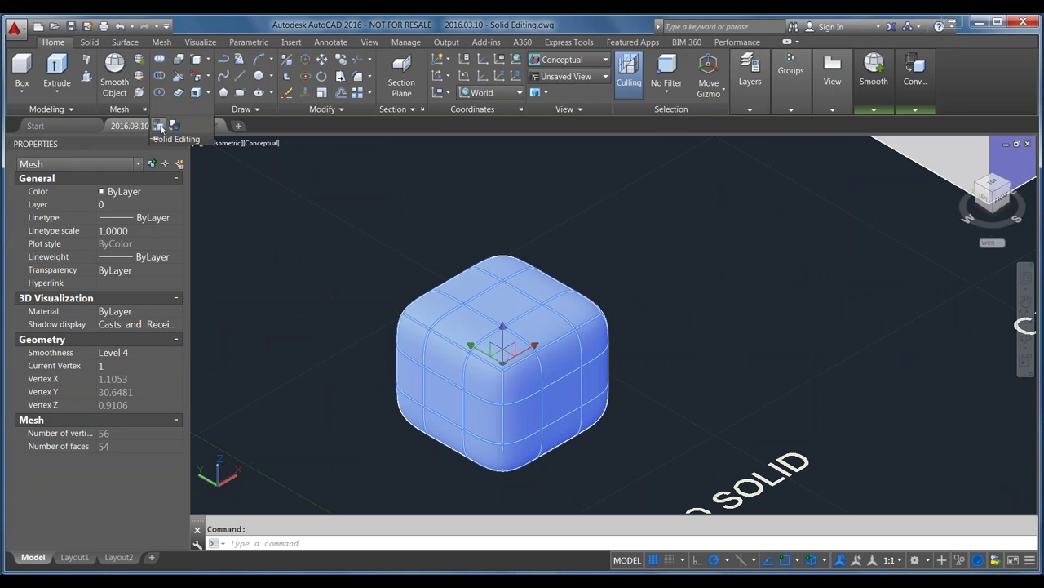
{"action": "left_click", "coordinate": [160, 128]}
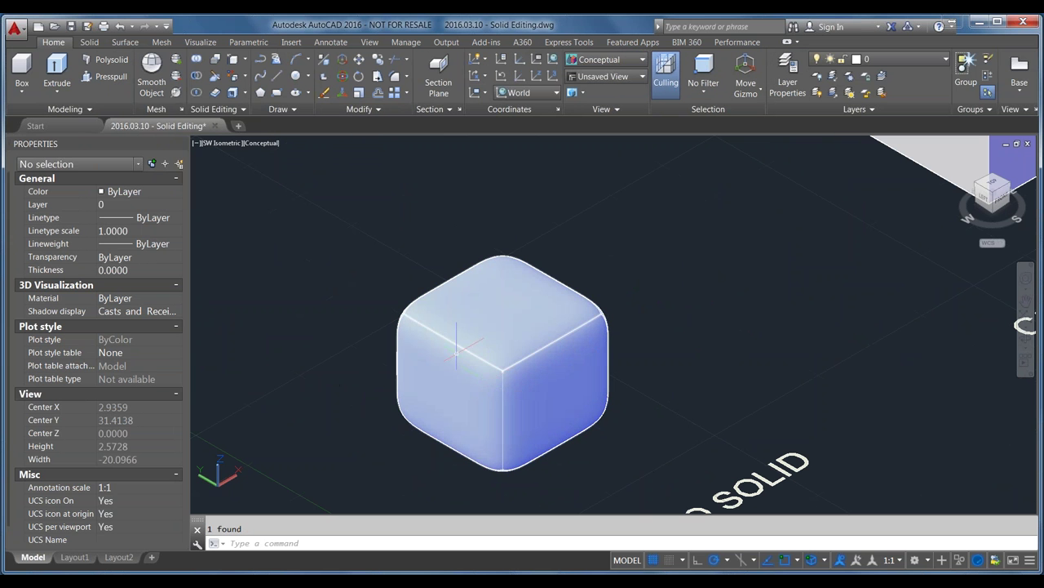
Select the converted cube to check its object type and rounded shape, and clear the selection
{"action": "left_click", "coordinate": [488, 381]}
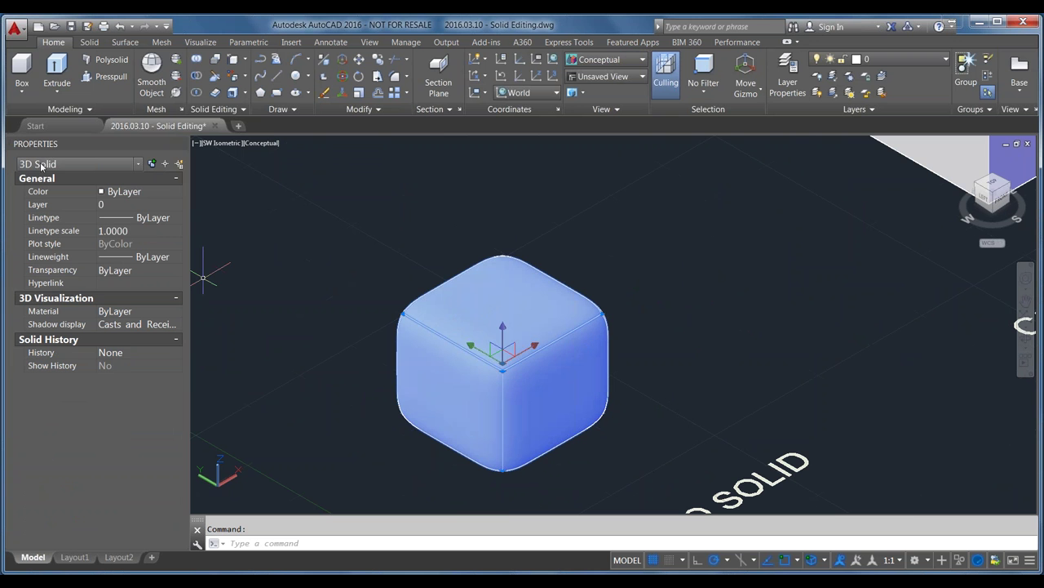
{"action": "scroll", "coordinate": [455, 314], "scroll_direction": "down", "scroll_amount": 3}
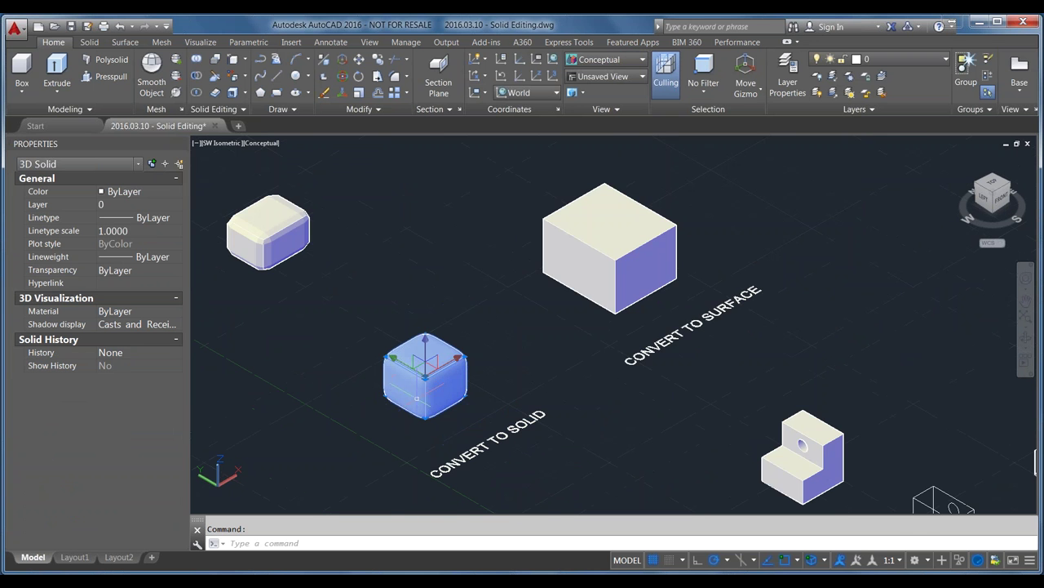
{"action": "scroll", "coordinate": [425, 408], "scroll_direction": "up", "scroll_amount": 2}
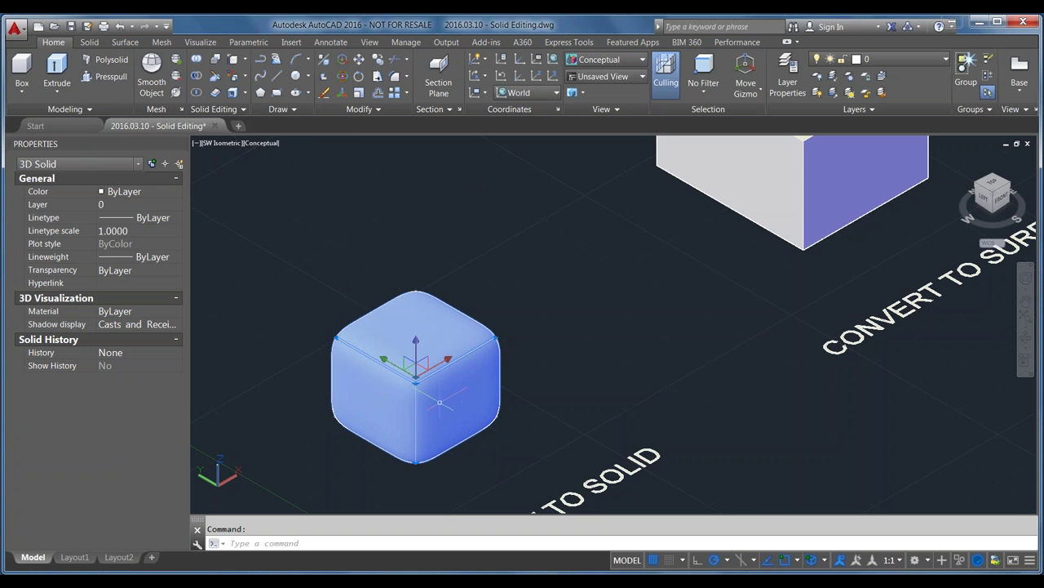
{"action": "scroll", "coordinate": [375, 255], "scroll_direction": "down", "scroll_amount": 2}
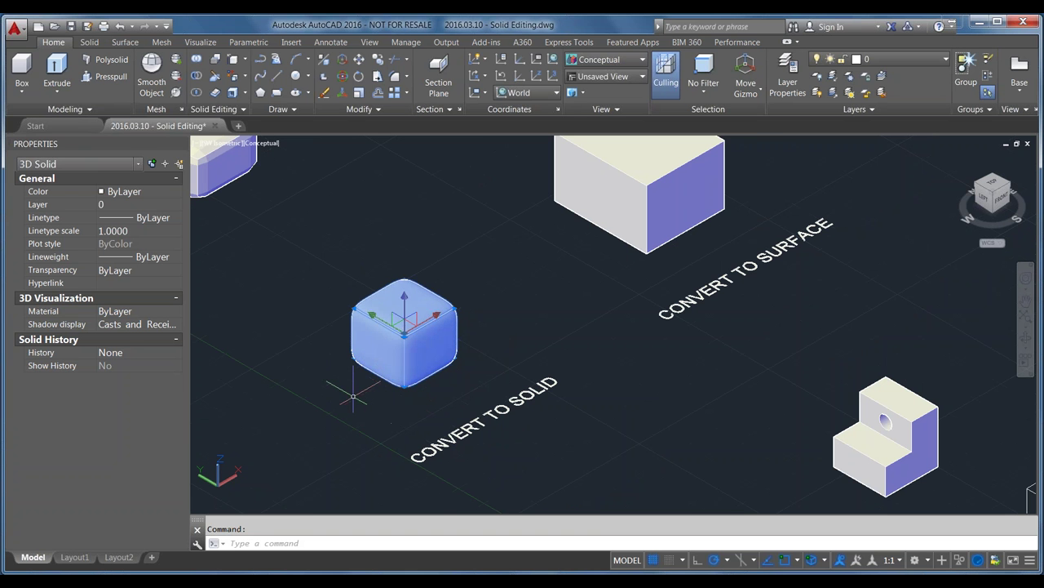
{"action": "key", "text": "Escape"}
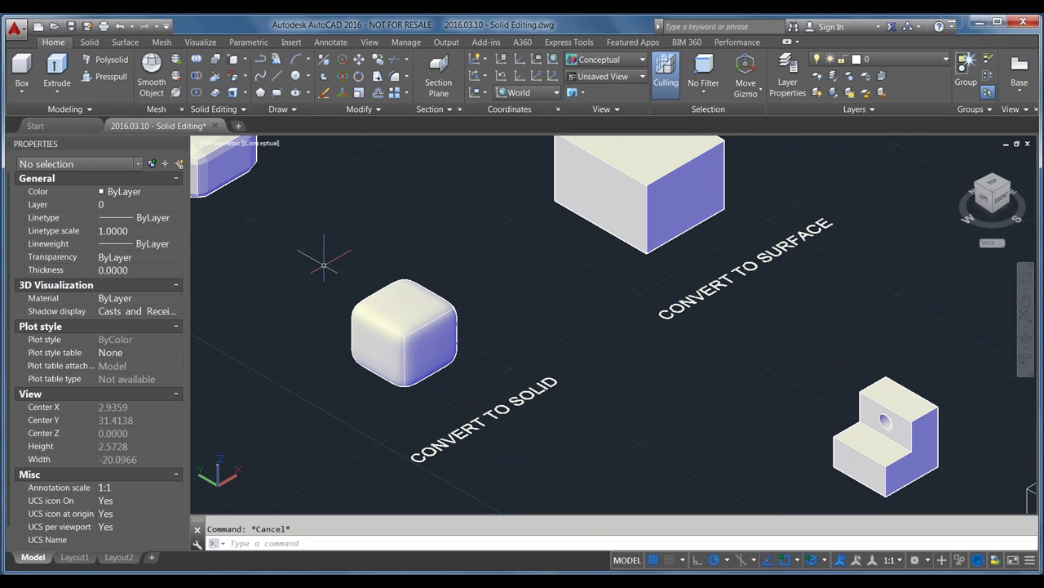
Convert the solid box labelled CONVERT TO SURFACE with Convert to Surface and select it to check its object type
{"action": "middle_click_drag", "start_coordinate": [482, 253], "coordinate": [361, 384]}
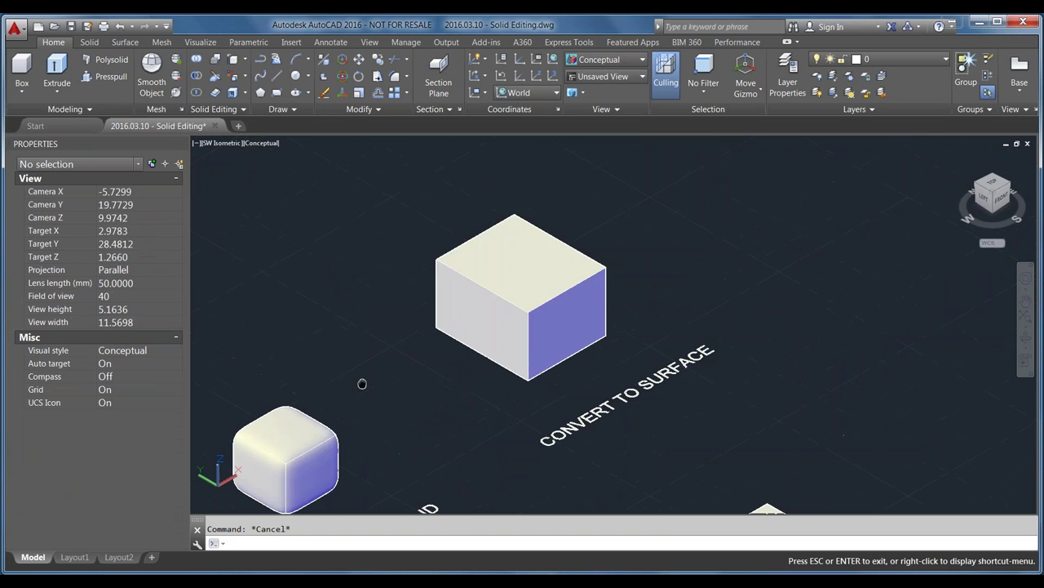
{"action": "scroll", "coordinate": [463, 277], "scroll_direction": "up", "scroll_amount": 2}
{"action": "left_click", "coordinate": [547, 257]}
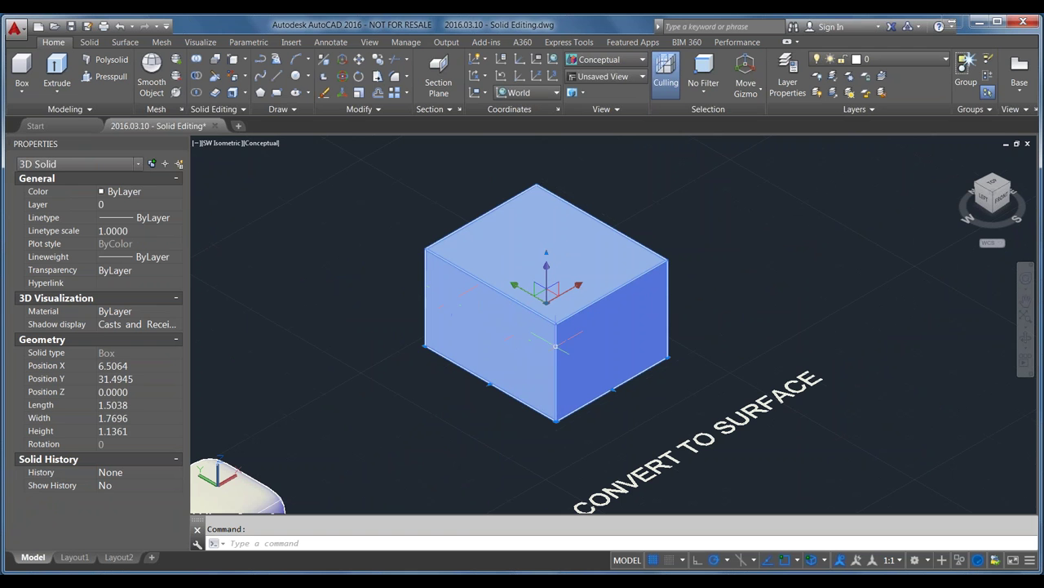
{"action": "mouse_move", "coordinate": [612, 343]}
{"action": "left_click", "coordinate": [235, 111]}
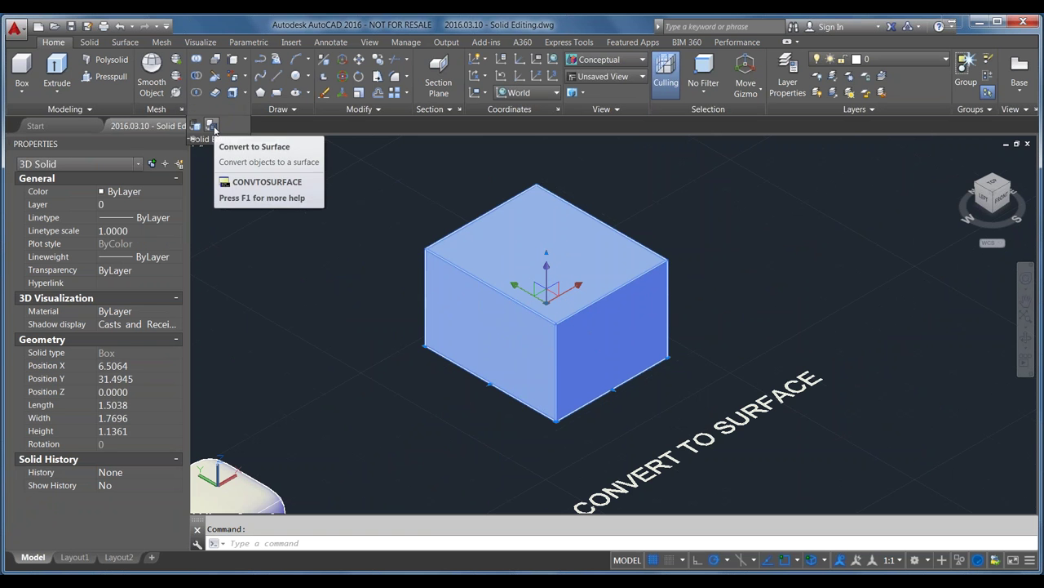
{"action": "left_click", "coordinate": [212, 127]}
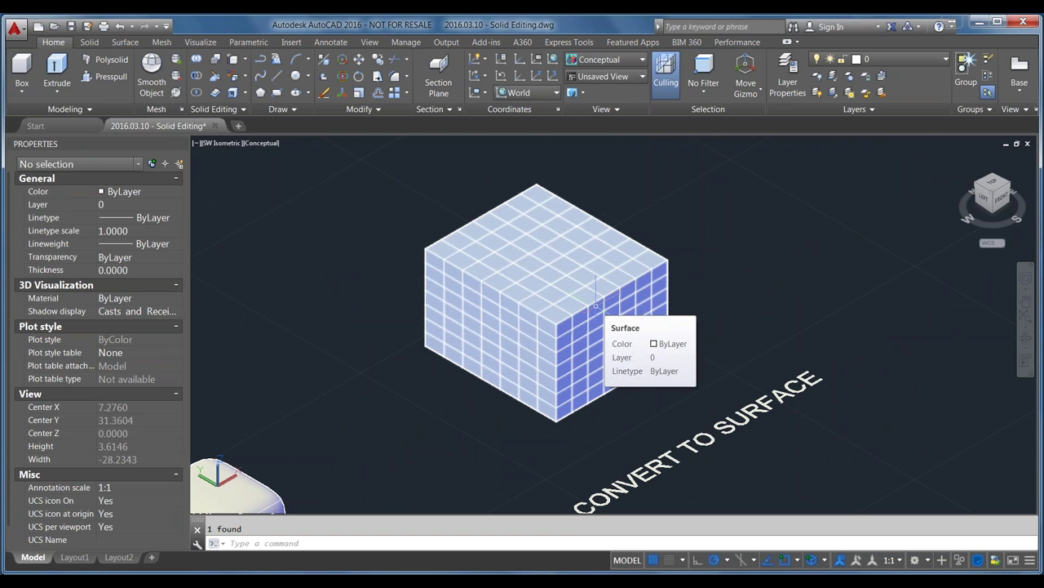
{"action": "left_click", "coordinate": [476, 220]}
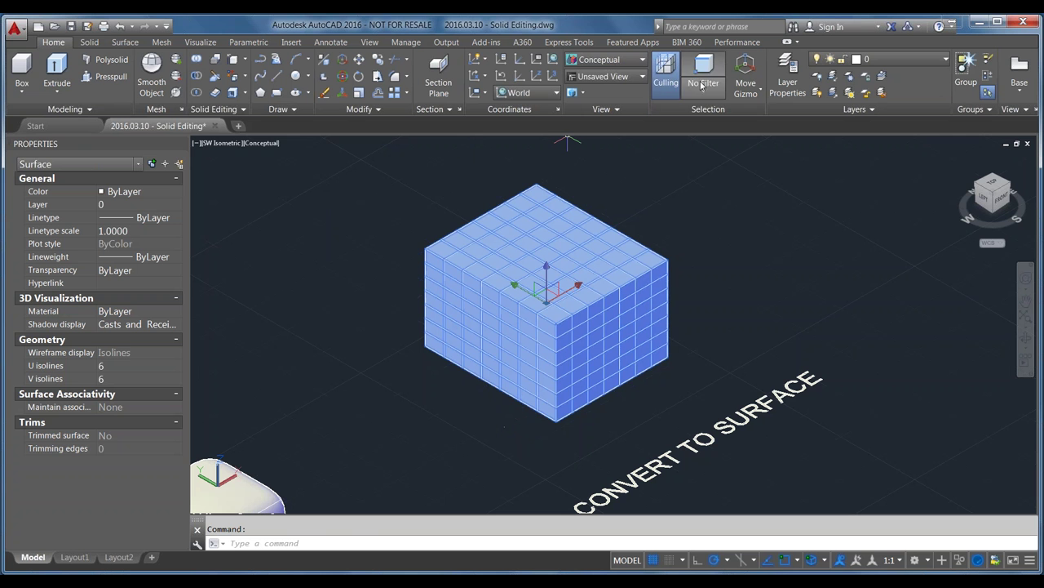
Try a section plane starting from a point on the surface box's top face, and undo it
{"action": "left_click", "coordinate": [438, 71]}
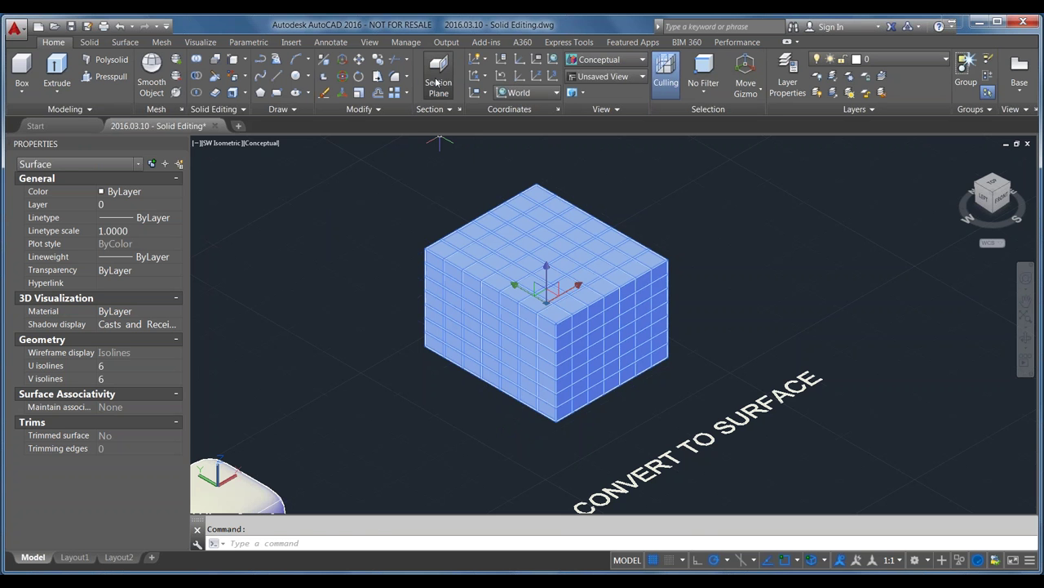
{"action": "left_click", "coordinate": [547, 255]}
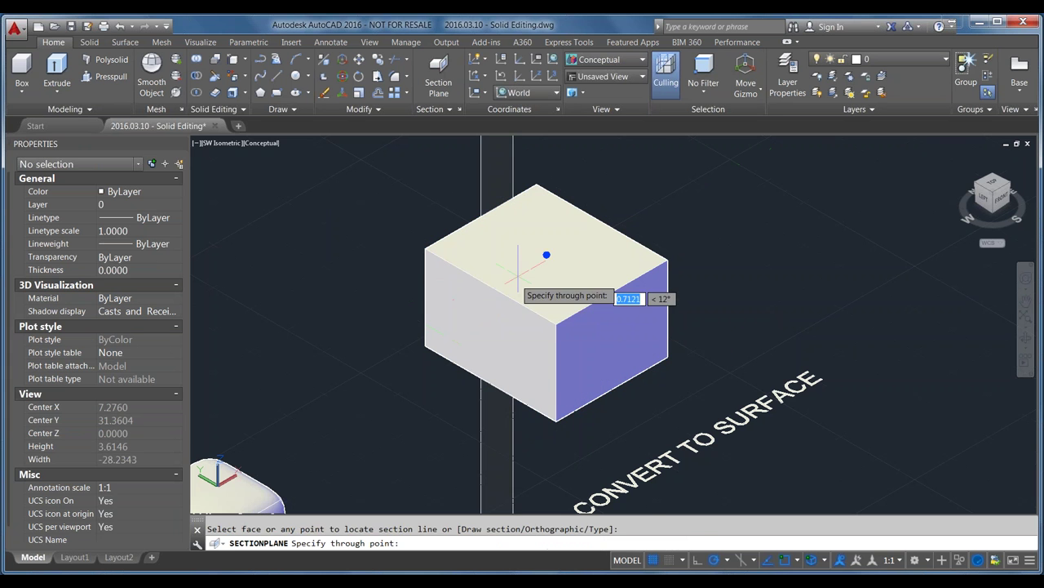
{"action": "left_click", "coordinate": [653, 176]}
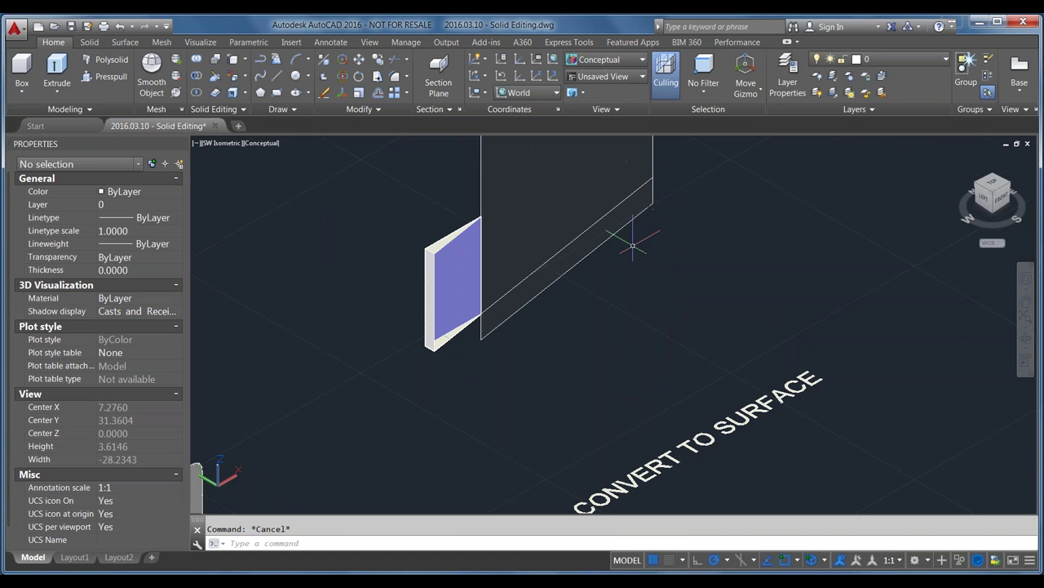
{"action": "key", "text": "Escape"}
{"action": "key", "text": "ctrl+z"}
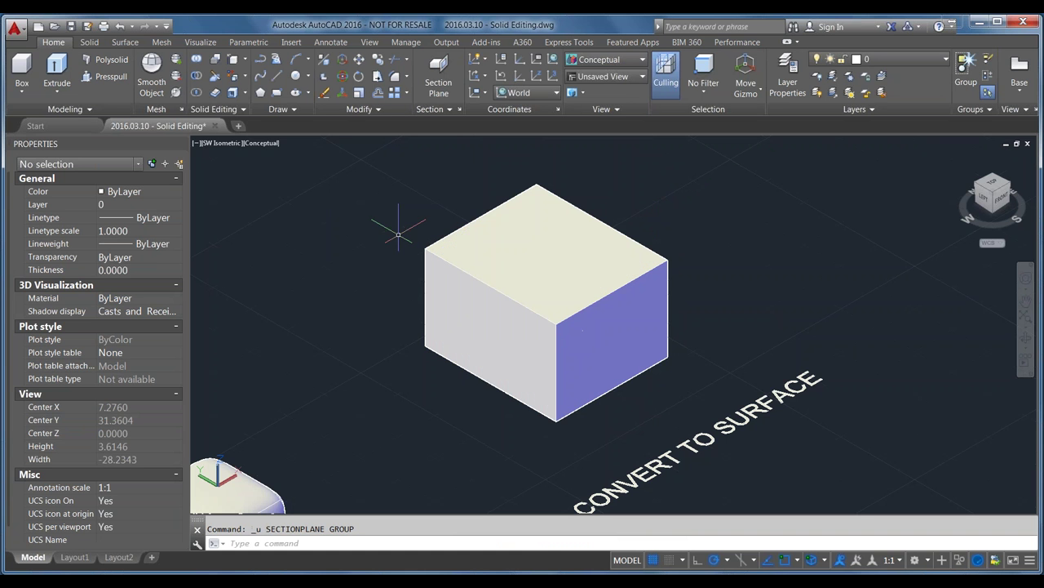
Cut the surface box lengthwise with a section plane through two points outside it and orbit to inspect its interior
{"action": "left_click", "coordinate": [433, 73]}
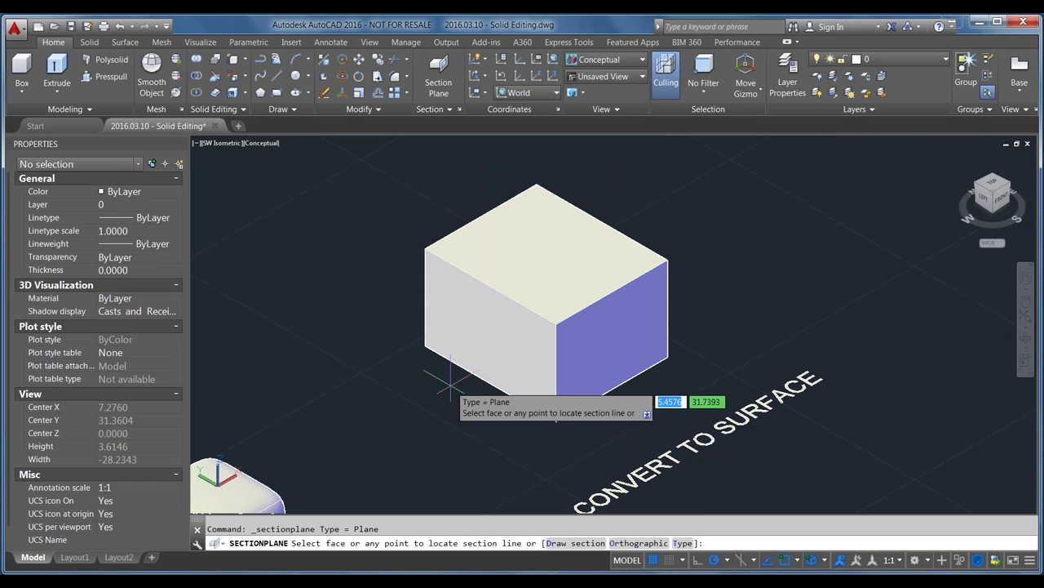
{"action": "left_click", "coordinate": [473, 400]}
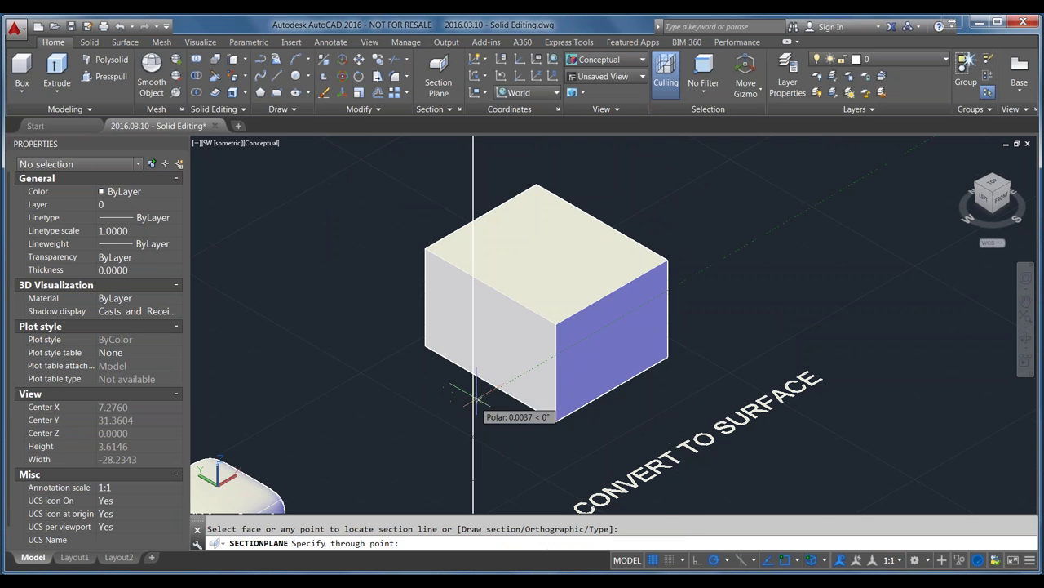
{"action": "left_click", "coordinate": [820, 196]}
{"action": "key", "text": "Escape"}
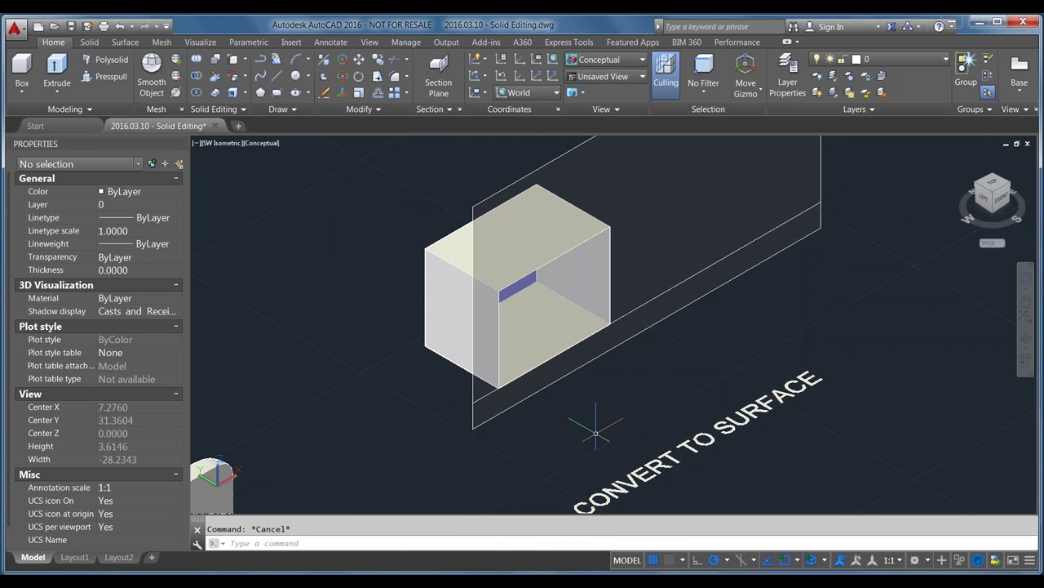
{"action": "middle_click_drag", "start_coordinate": [602, 432], "coordinate": [636, 408], "text": "shift"}
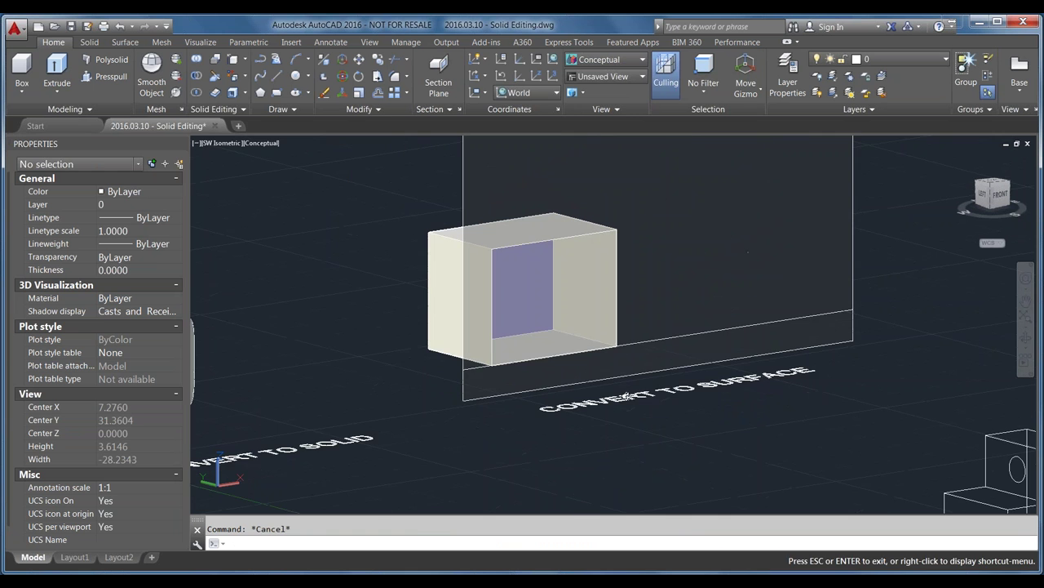
{"action": "scroll", "coordinate": [514, 267], "scroll_direction": "up", "scroll_amount": 3}
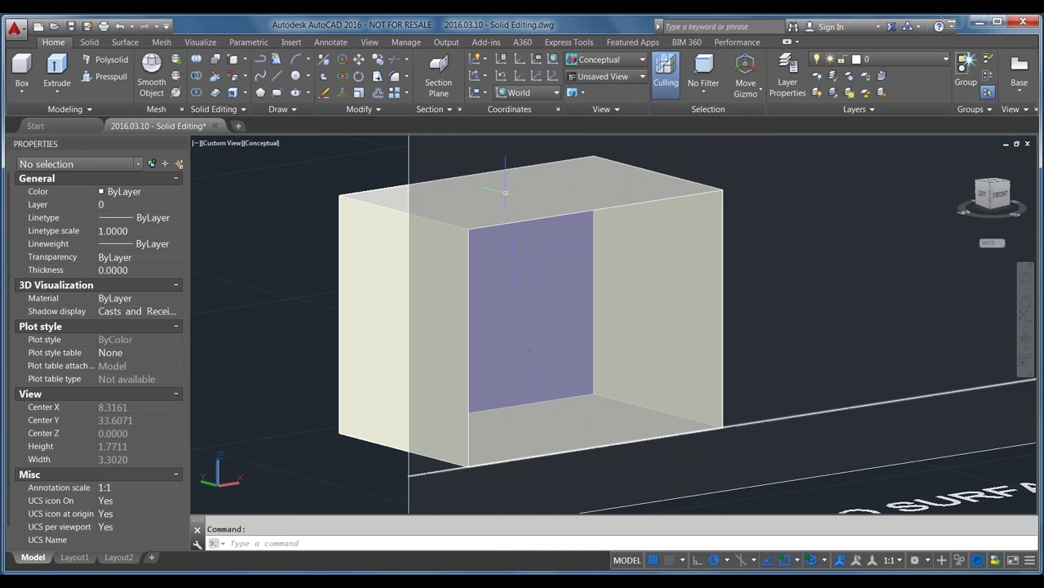
Try erasing one piece of the surface box together with its section plane, and undo the erase
{"action": "left_click", "coordinate": [386, 199]}
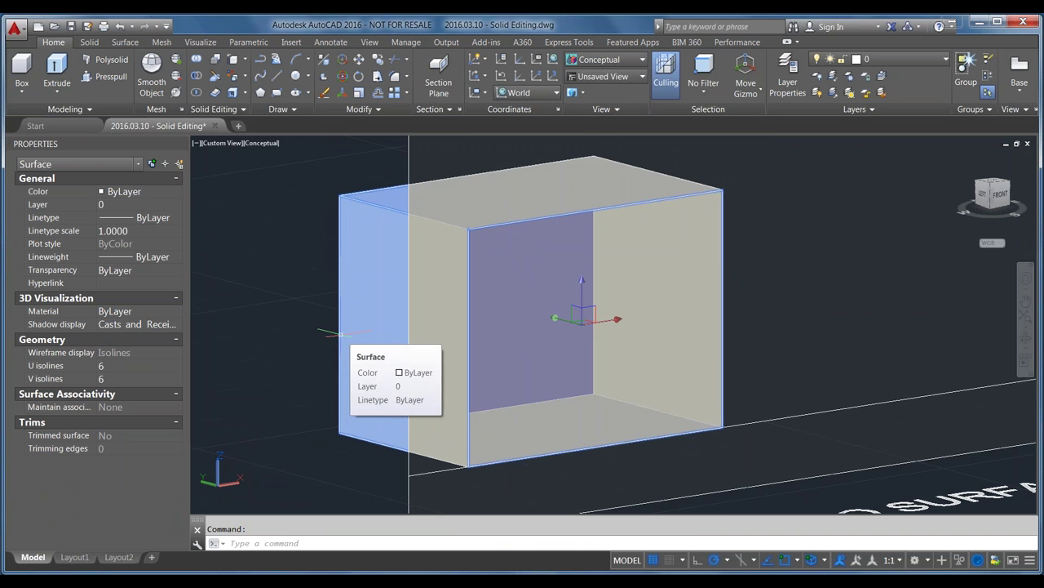
{"action": "scroll", "coordinate": [341, 333], "scroll_direction": "down", "scroll_amount": 4}
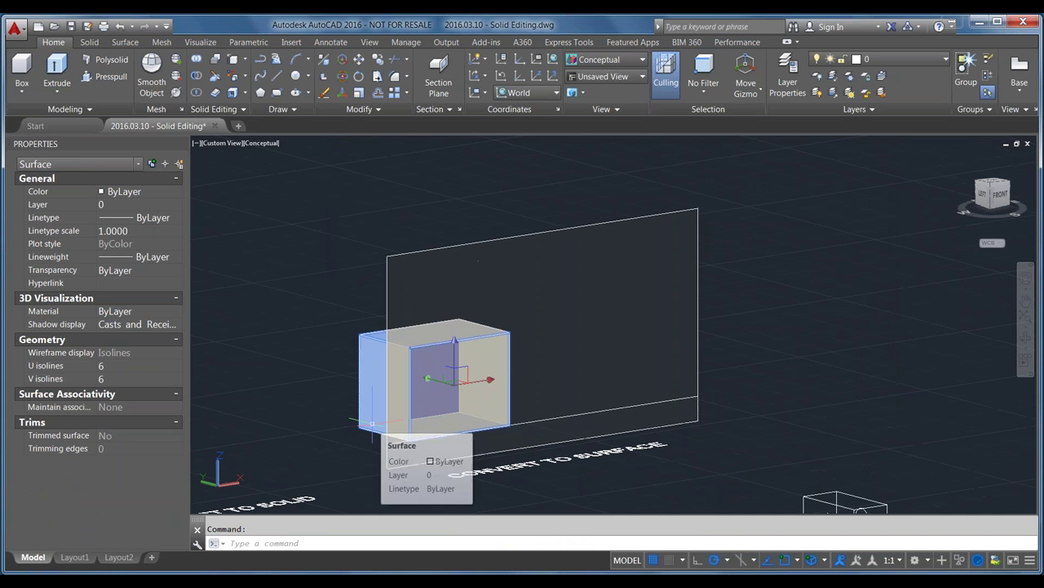
{"action": "left_click", "coordinate": [388, 269]}
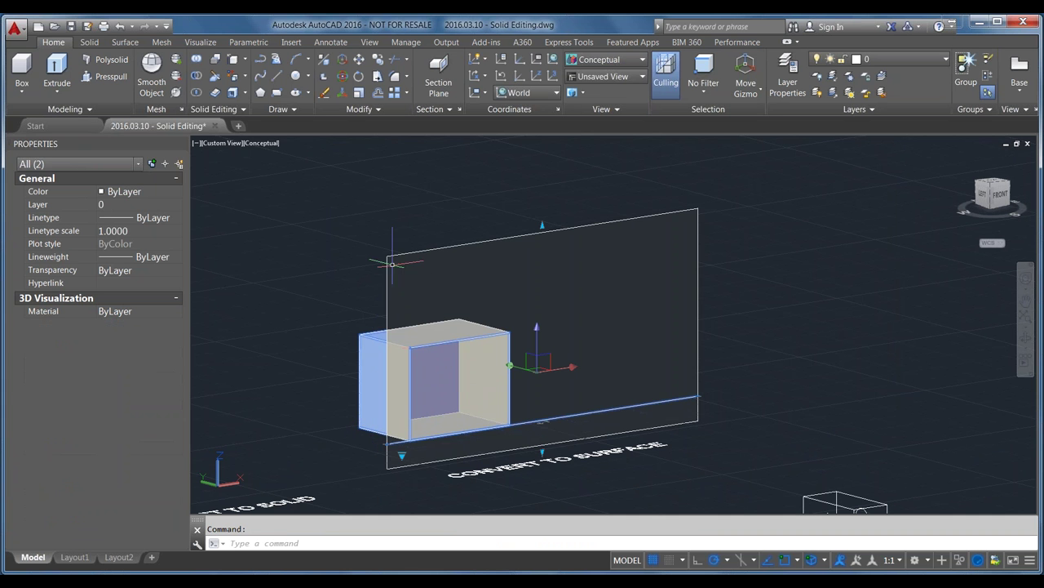
{"action": "key", "text": "Delete"}
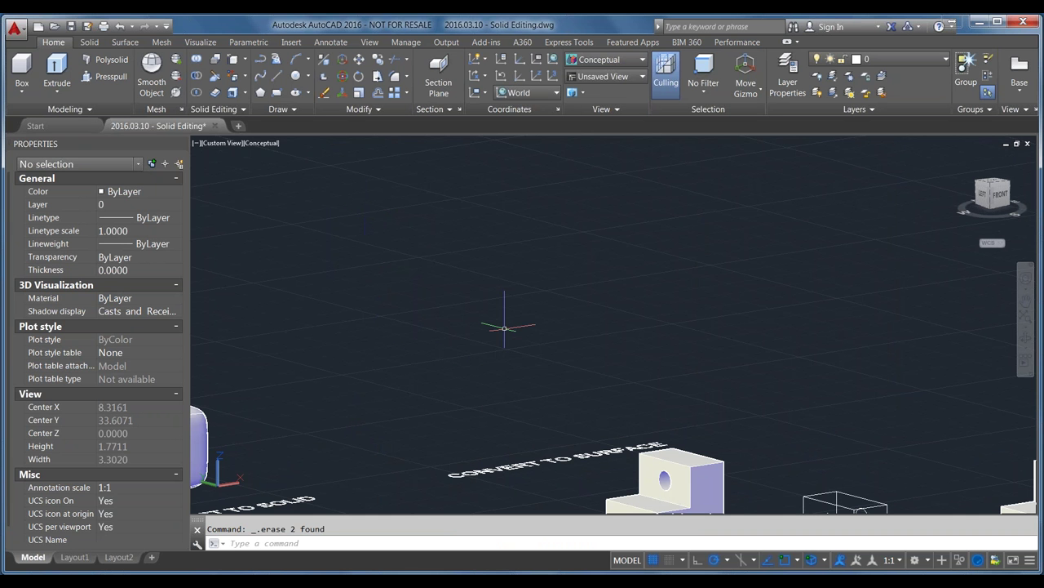
{"action": "key", "text": "ctrl+z"}
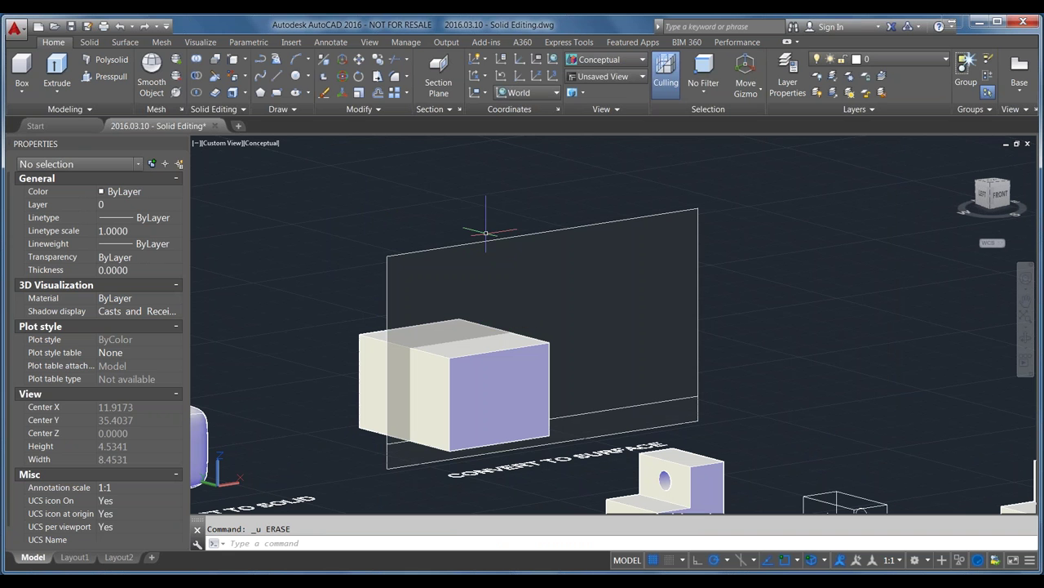
Erase only the section plane that cuts the surface box labelled CONVERT TO SURFACE
{"action": "left_click", "coordinate": [498, 240]}
{"action": "key", "text": "Delete"}
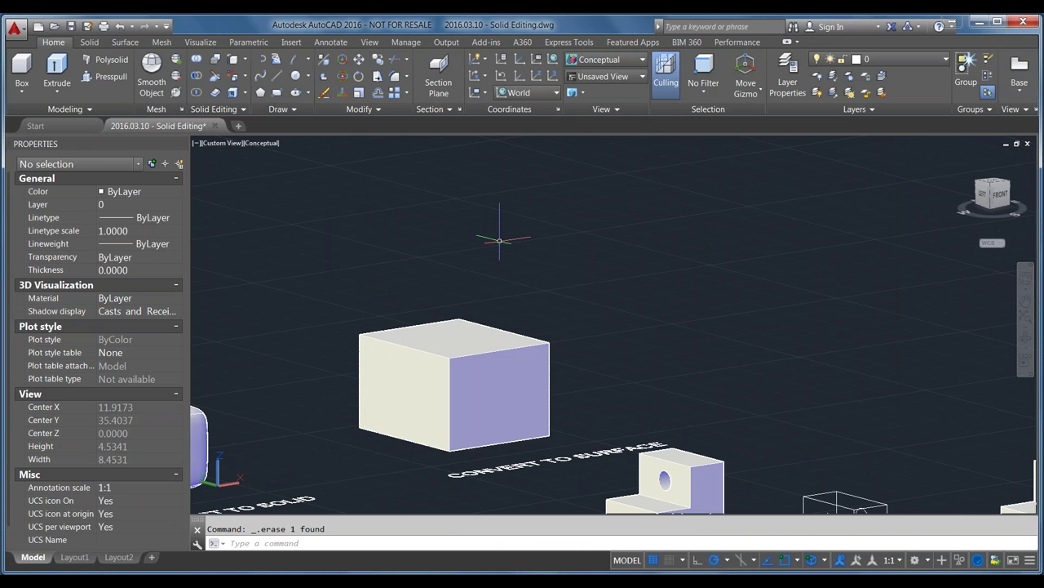
{"action": "scroll", "coordinate": [557, 356], "scroll_direction": "down", "scroll_amount": 5}
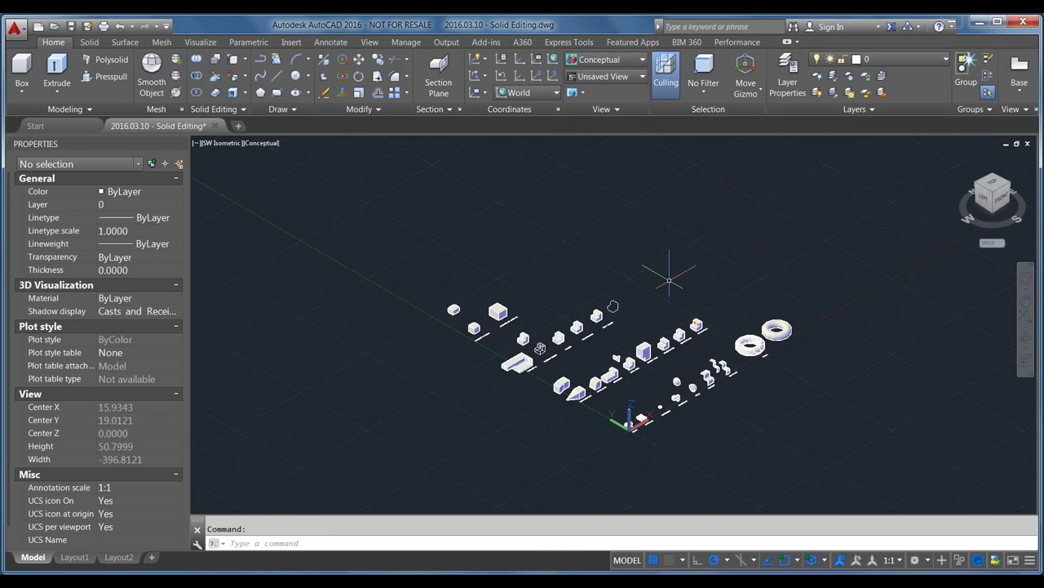
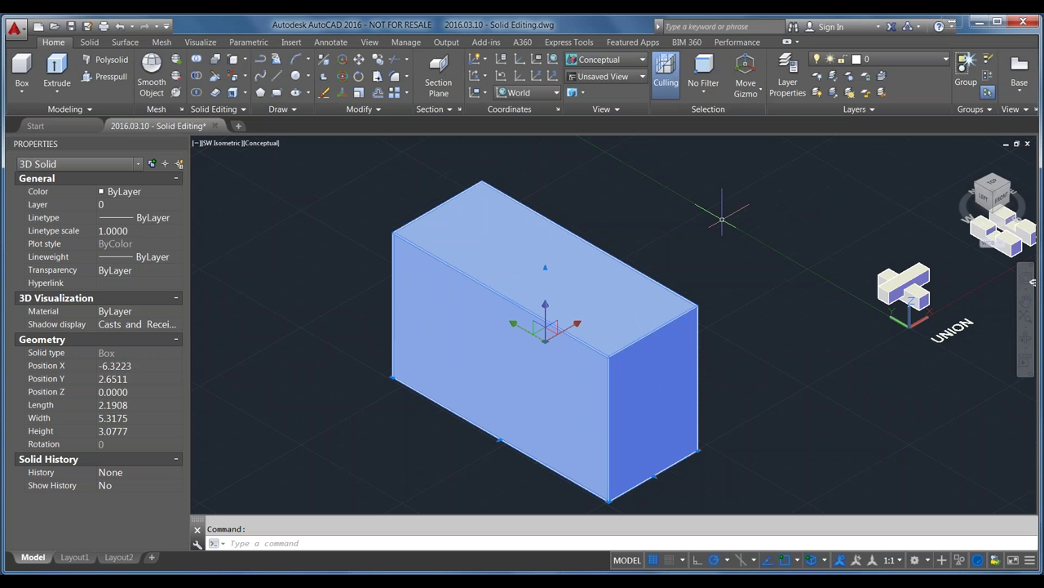
Clear the solid box's selection and create a mesh box about 3.8 units high in the empty area beside it
{"action": "left_click", "coordinate": [375, 260]}
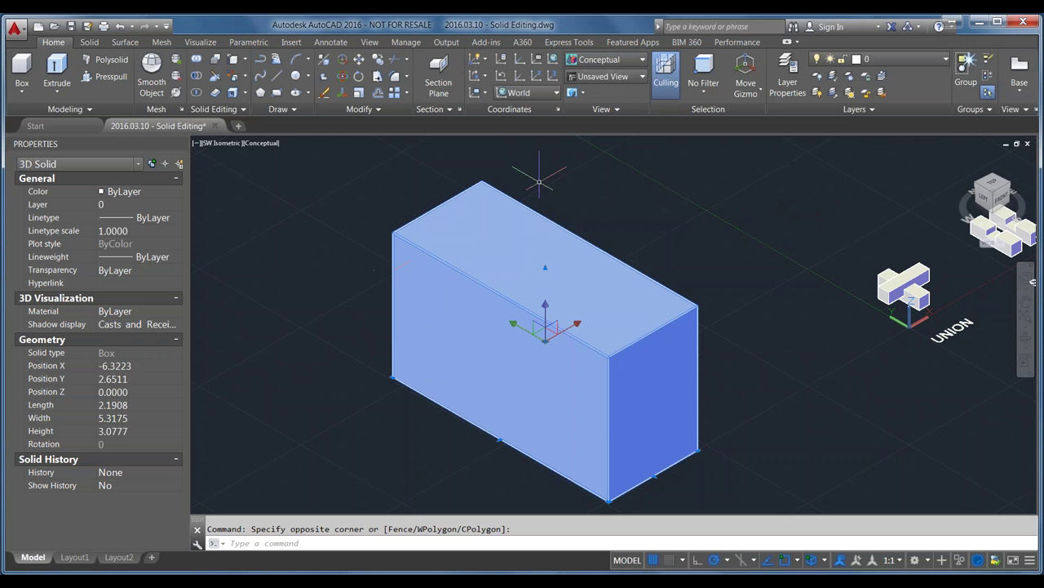
{"action": "scroll", "coordinate": [594, 259], "scroll_direction": "down", "scroll_amount": 2}
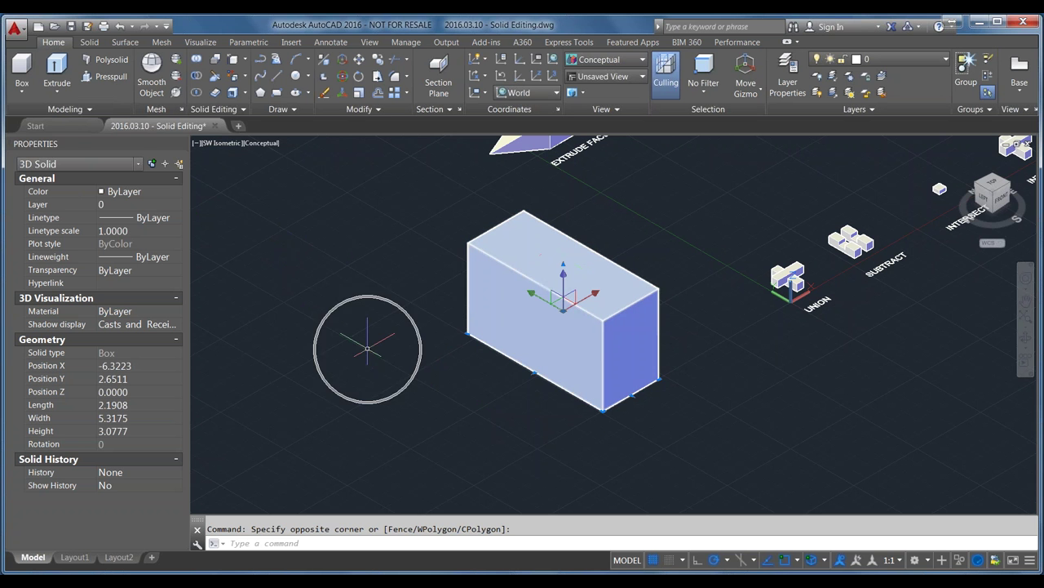
{"action": "scroll", "coordinate": [660, 449], "scroll_direction": "down", "scroll_amount": 2}
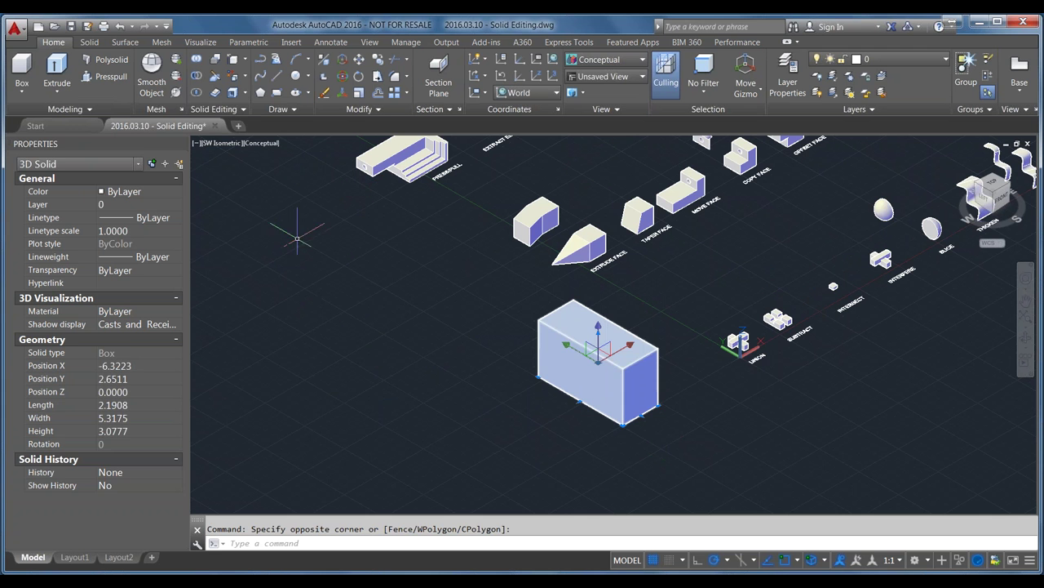
{"action": "key", "text": "Escape"}
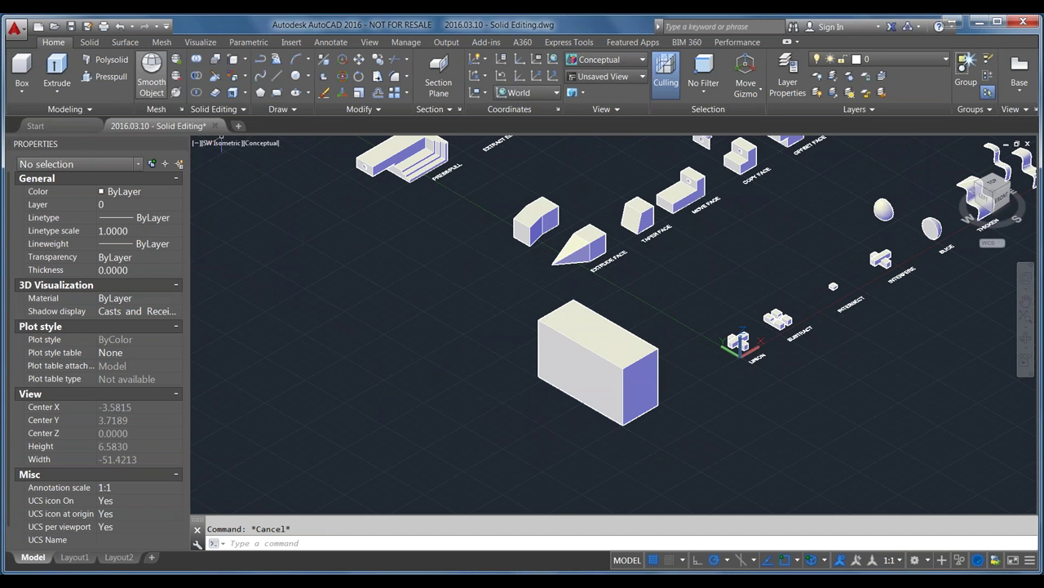
{"action": "left_click", "coordinate": [161, 42]}
{"action": "left_click", "coordinate": [35, 66]}
{"action": "left_click", "coordinate": [279, 290]}
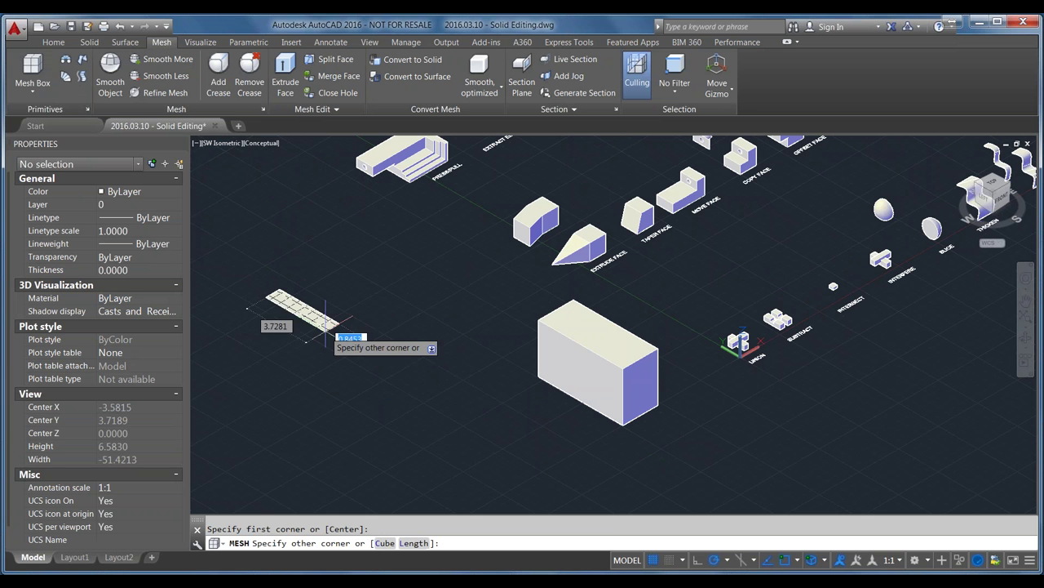
{"action": "left_click", "coordinate": [325, 385]}
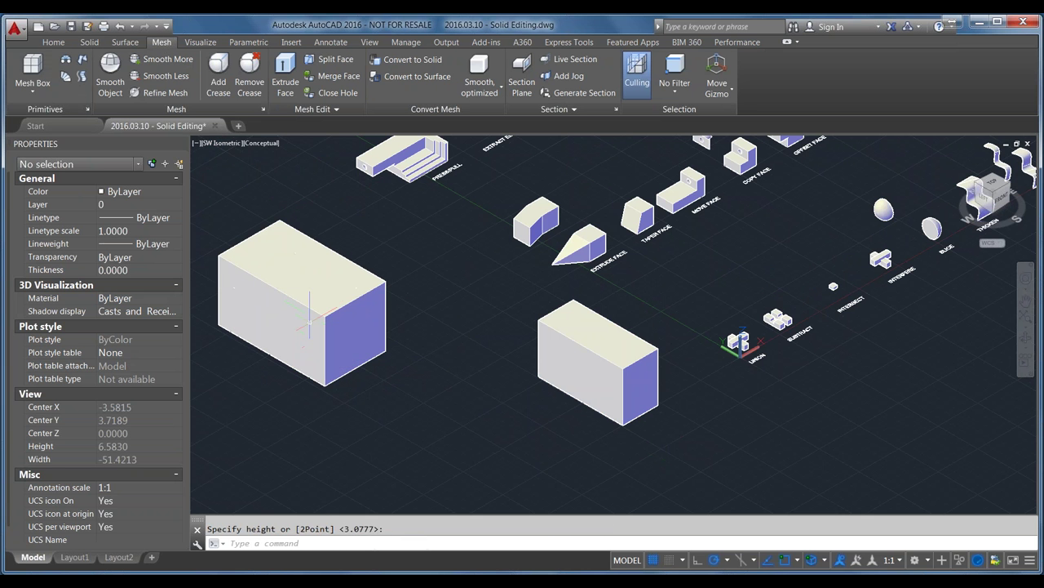
Select the new mesh box and raise its smoothness to Level 4 with Smooth More, trying one further level
{"action": "left_click", "coordinate": [278, 335]}
{"action": "left_click", "coordinate": [278, 335]}
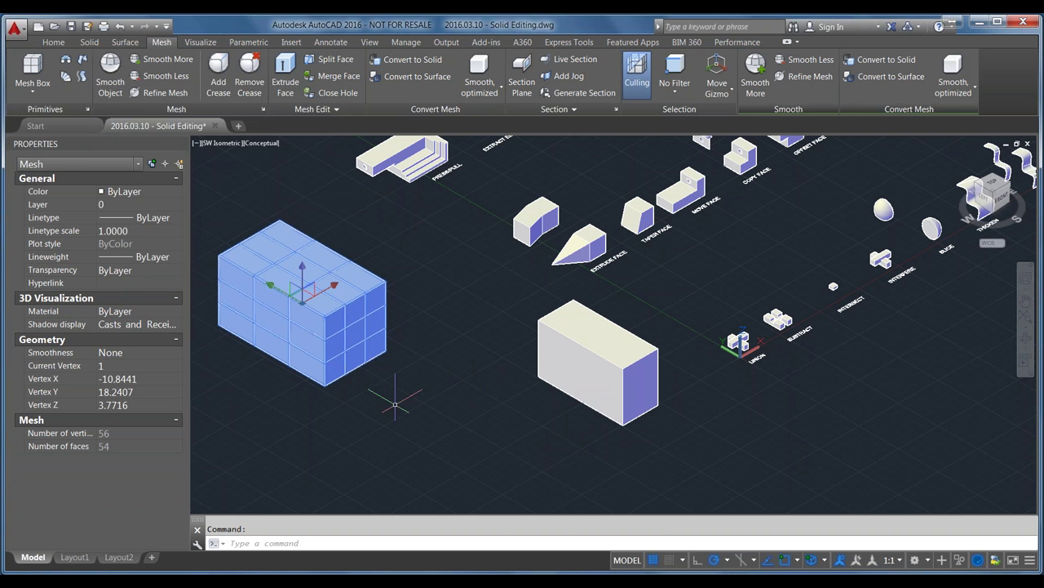
{"action": "middle_click_drag", "start_coordinate": [369, 381], "coordinate": [508, 424]}
{"action": "scroll", "coordinate": [368, 292], "scroll_direction": "up", "scroll_amount": 2}
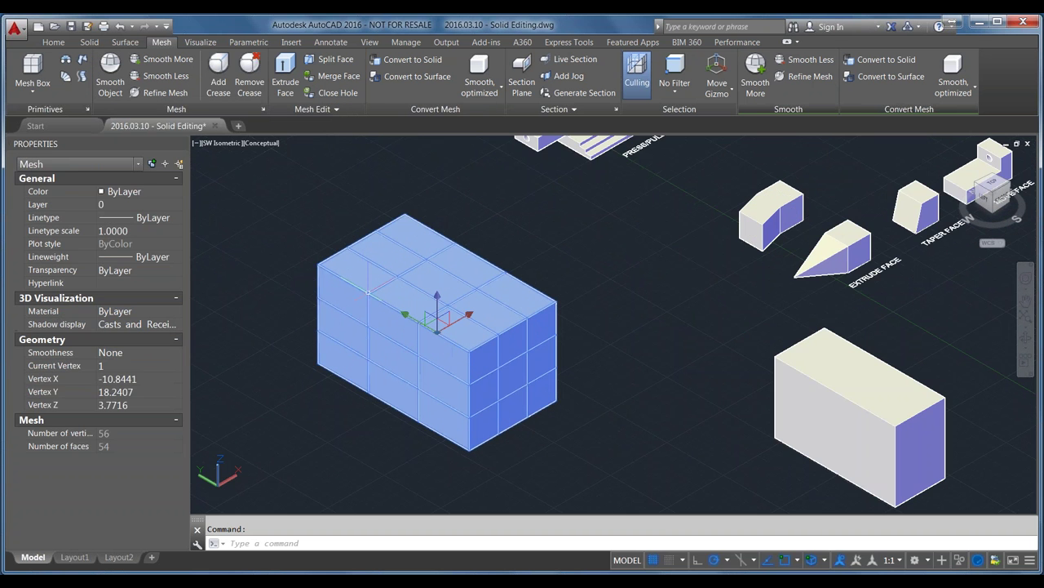
{"action": "left_click", "coordinate": [149, 59]}
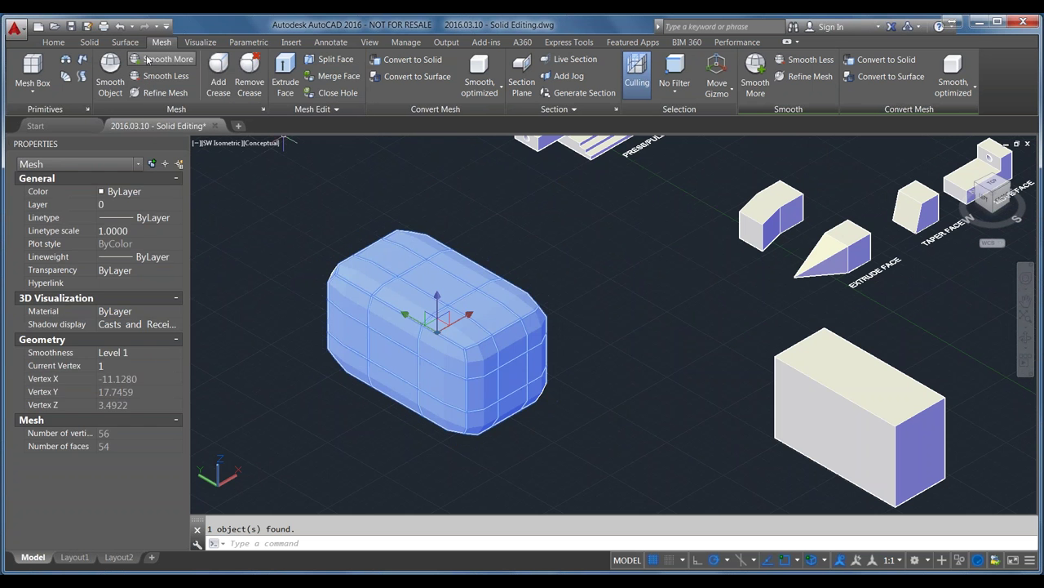
{"action": "left_click", "coordinate": [148, 59]}
{"action": "left_click", "coordinate": [148, 59]}
{"action": "left_click", "coordinate": [147, 59]}
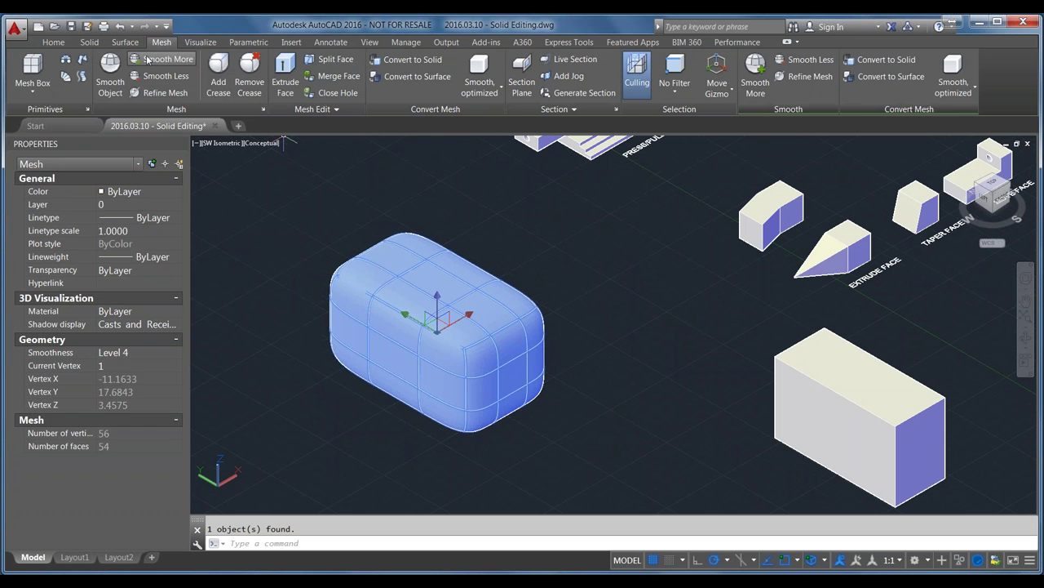
{"action": "left_click", "coordinate": [148, 59]}
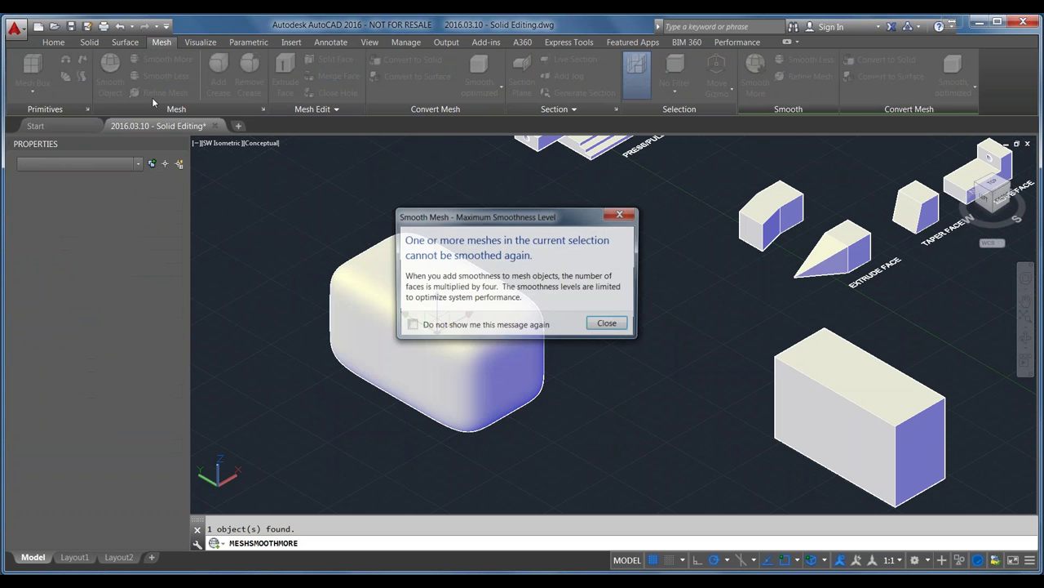
{"action": "left_click", "coordinate": [608, 324]}
Examine the smoothed mesh box's rounded corners from close up and from above, restore the SW Isometric view, and clear the selection
{"action": "scroll", "coordinate": [375, 343], "scroll_direction": "up", "scroll_amount": 3}
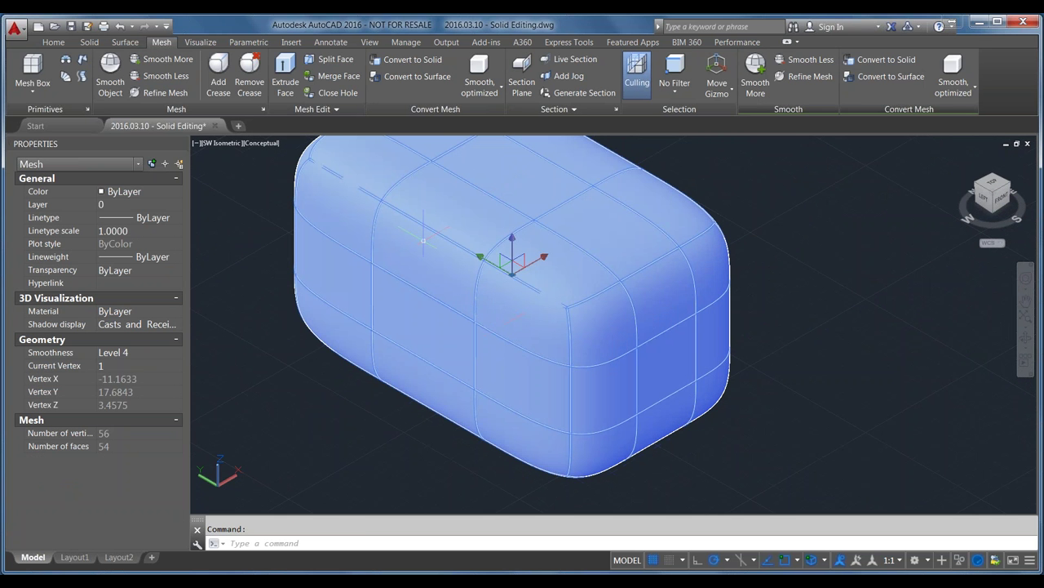
{"action": "scroll", "coordinate": [625, 308], "scroll_direction": "up", "scroll_amount": 5}
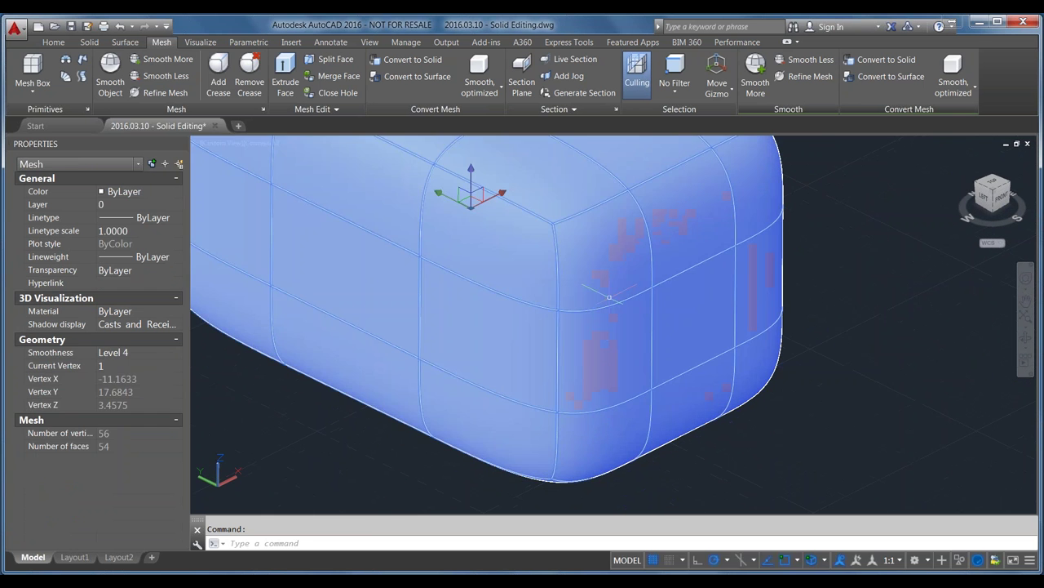
{"action": "middle_click_drag", "start_coordinate": [620, 323], "coordinate": [582, 366], "text": "shift"}
{"action": "scroll", "coordinate": [617, 301], "scroll_direction": "down", "scroll_amount": 5}
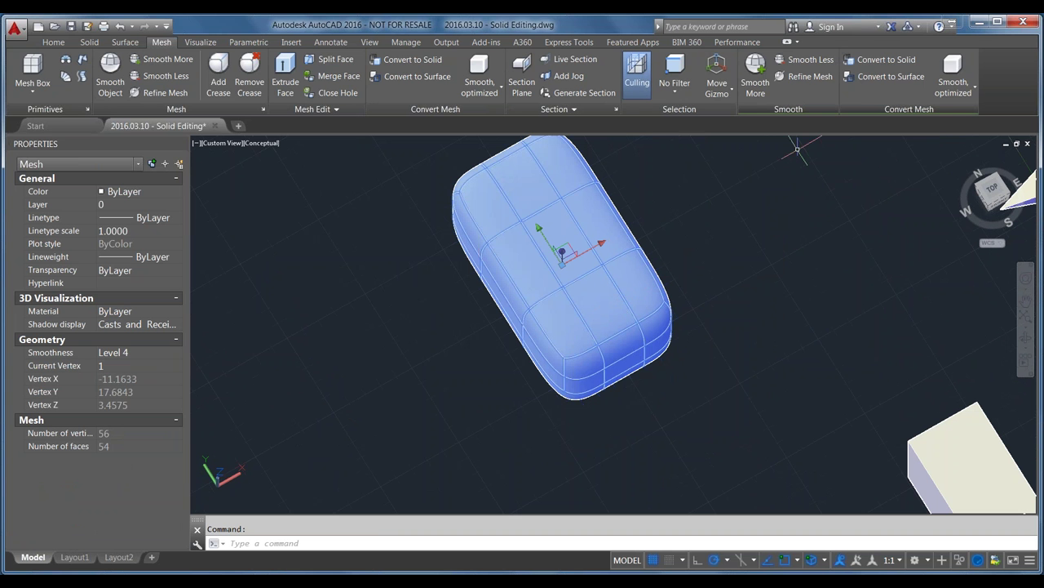
{"action": "left_click", "coordinate": [993, 201]}
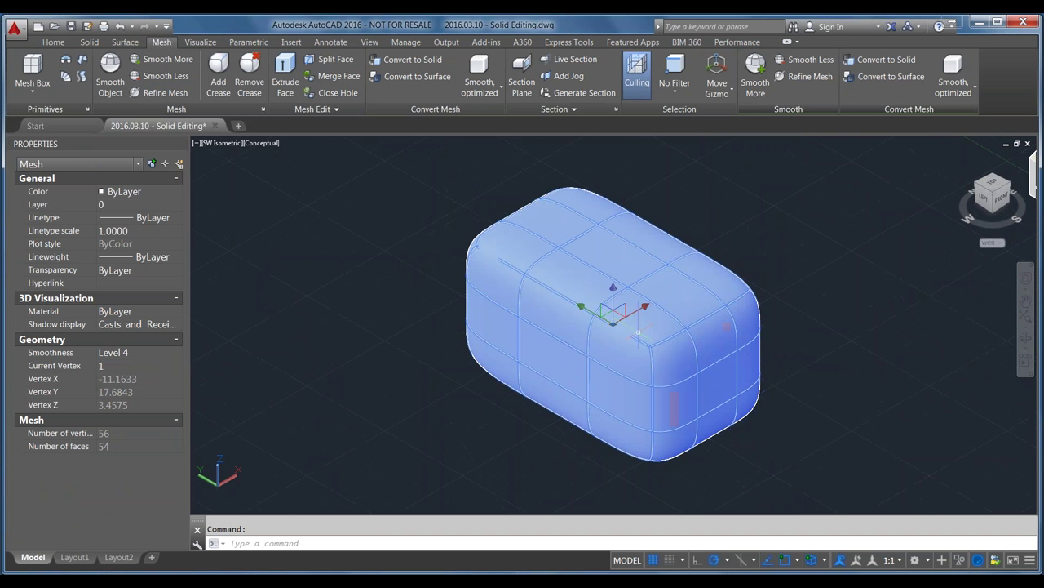
{"action": "scroll", "coordinate": [359, 253], "scroll_direction": "down", "scroll_amount": 3}
{"action": "scroll", "coordinate": [620, 274], "scroll_direction": "up", "scroll_amount": 2}
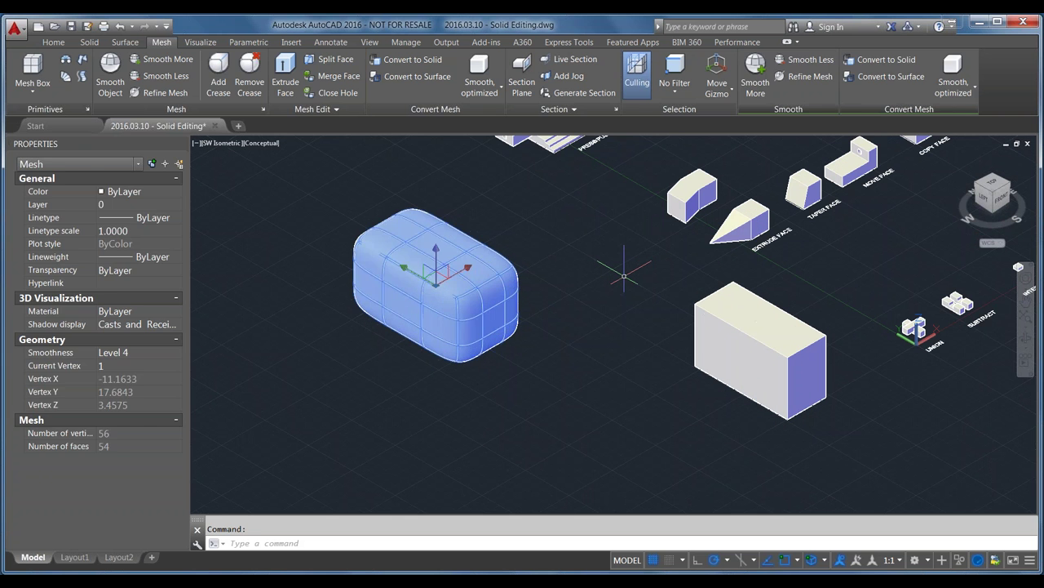
{"action": "key", "text": "Escape"}
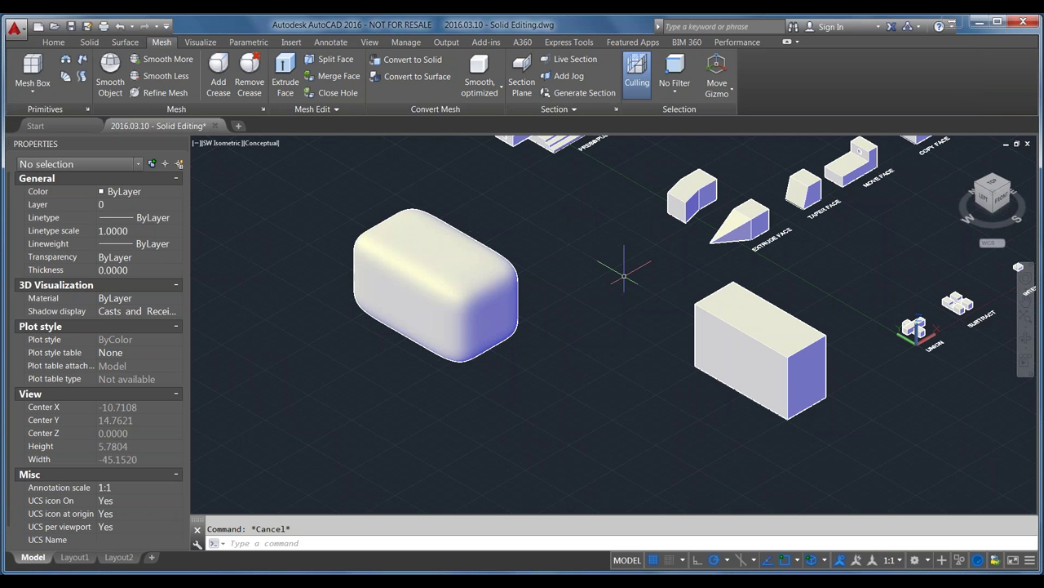
Try stretching the large solid box's end face and height with its grips, cancelling both changes
{"action": "left_click", "coordinate": [735, 343]}
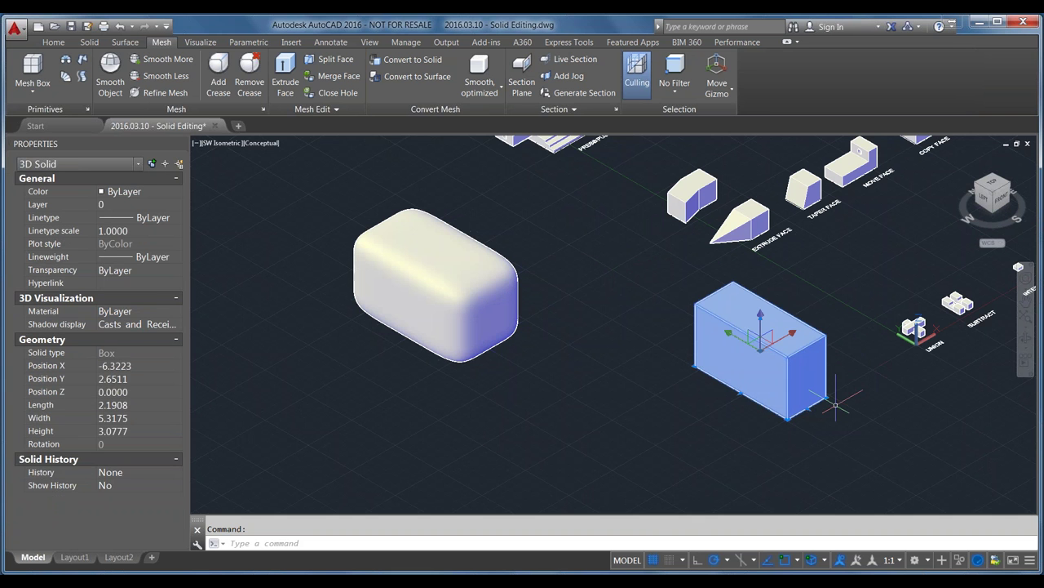
{"action": "middle_click_drag", "start_coordinate": [836, 405], "coordinate": [759, 408]}
{"action": "scroll", "coordinate": [759, 408], "scroll_direction": "up", "scroll_amount": 4}
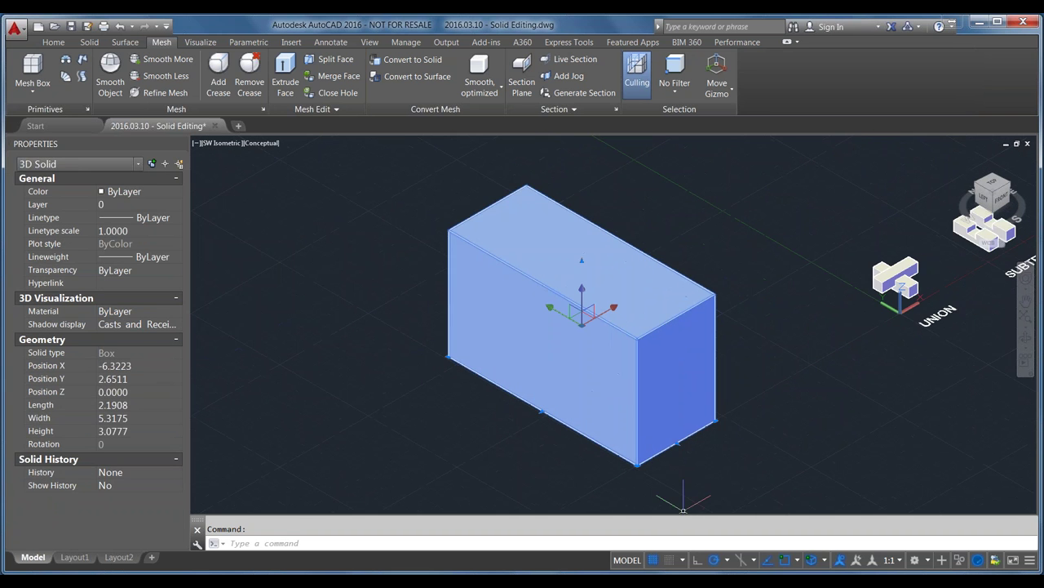
{"action": "left_click", "coordinate": [675, 444]}
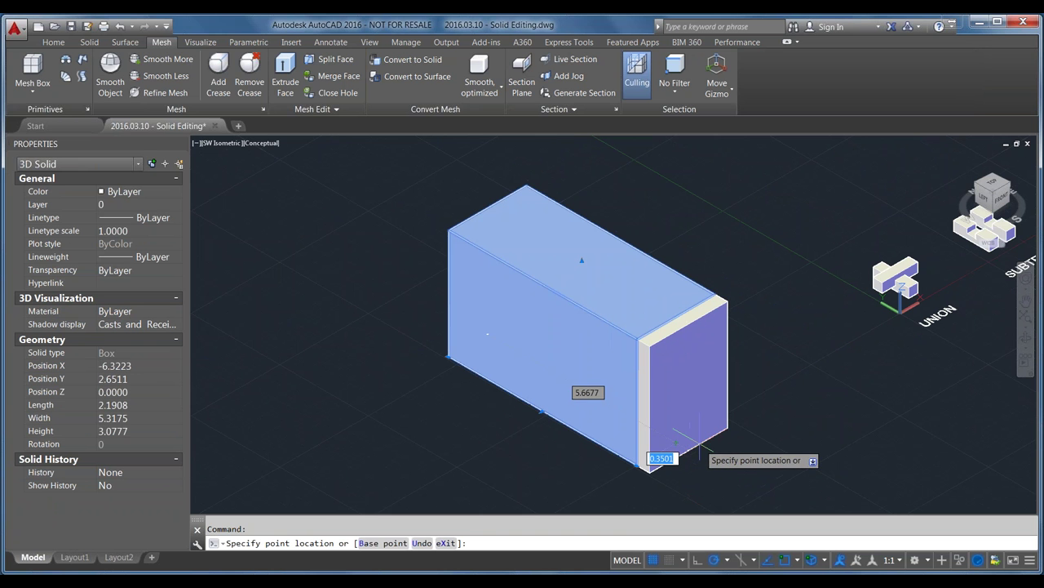
{"action": "key", "text": "Escape"}
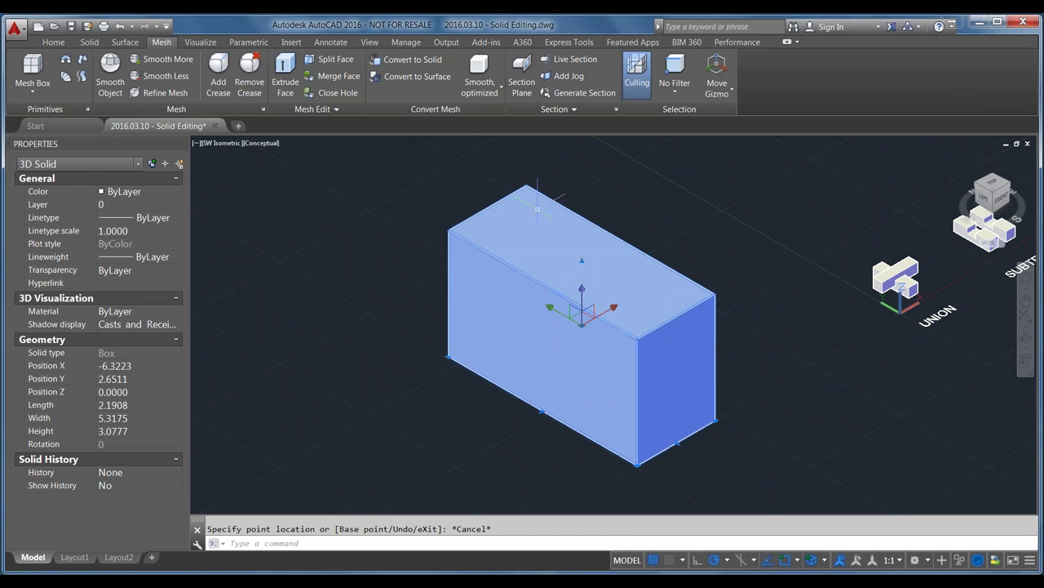
{"action": "left_click", "coordinate": [584, 259]}
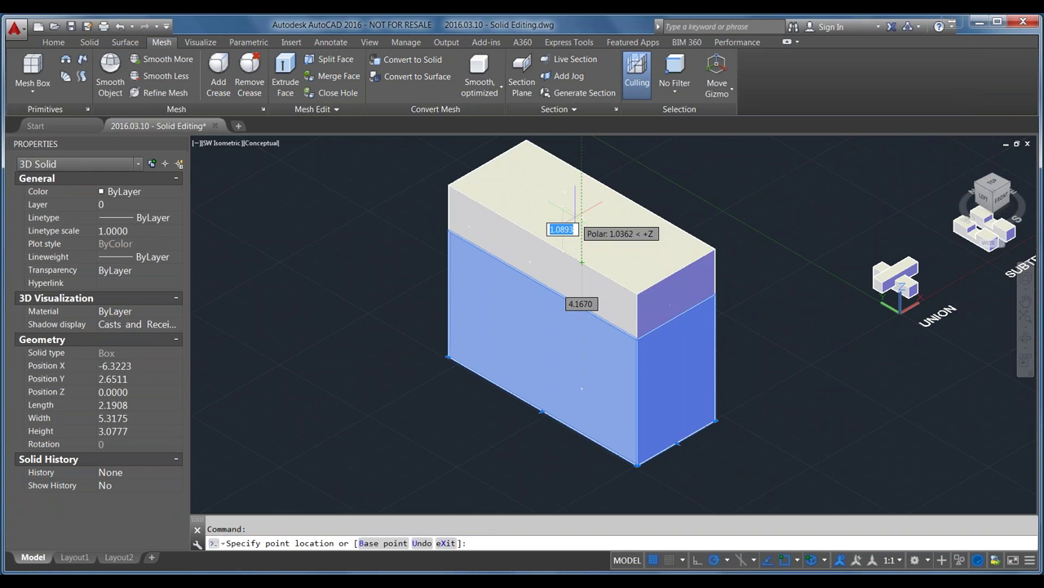
{"action": "key", "text": "Escape"}
{"action": "key", "text": "Escape"}
Select the solid labelled SUBTRACT to check its properties and available grips, and clear the selection
{"action": "middle_click_drag", "start_coordinate": [816, 323], "coordinate": [524, 356]}
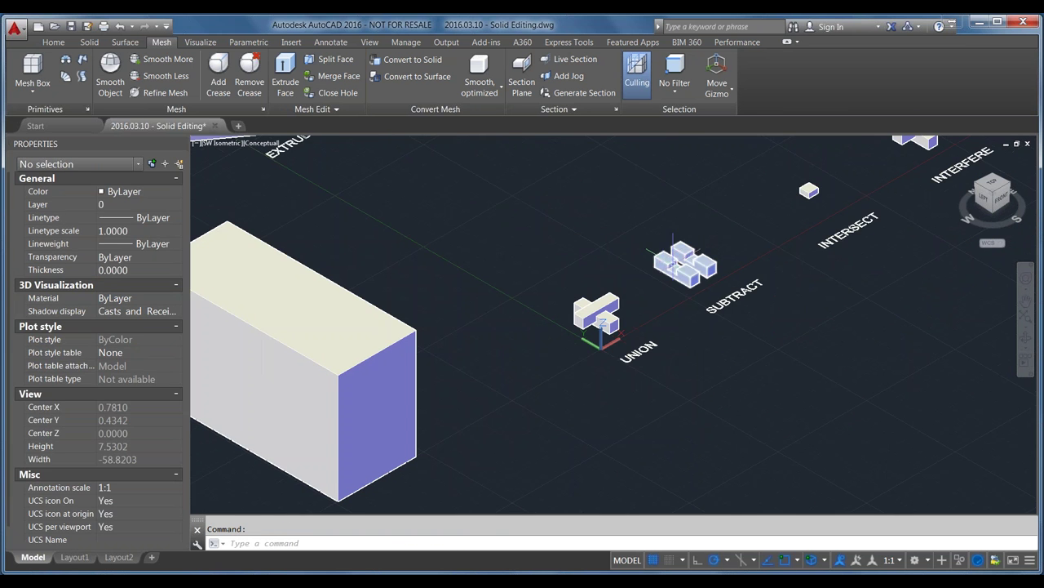
{"action": "left_click", "coordinate": [674, 254]}
{"action": "scroll", "coordinate": [674, 236], "scroll_direction": "up", "scroll_amount": 10}
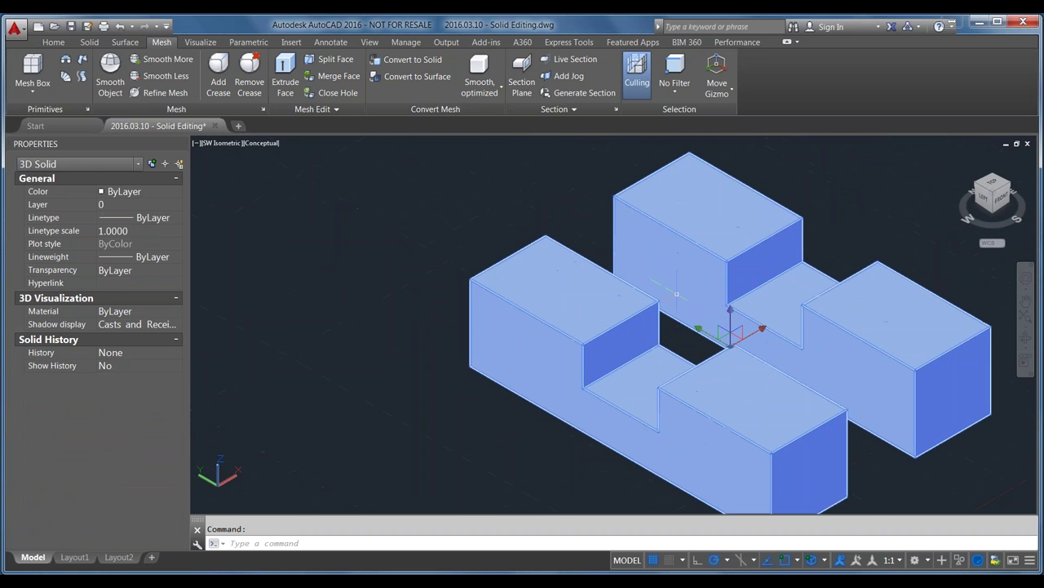
{"action": "scroll", "coordinate": [588, 310], "scroll_direction": "down", "scroll_amount": 5}
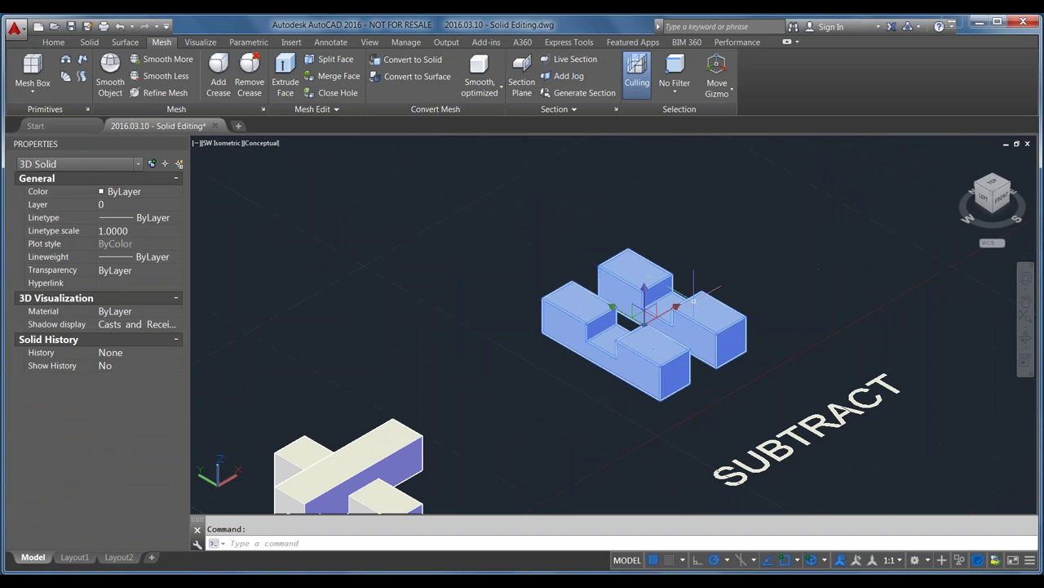
{"action": "scroll", "coordinate": [800, 303], "scroll_direction": "down", "scroll_amount": 8}
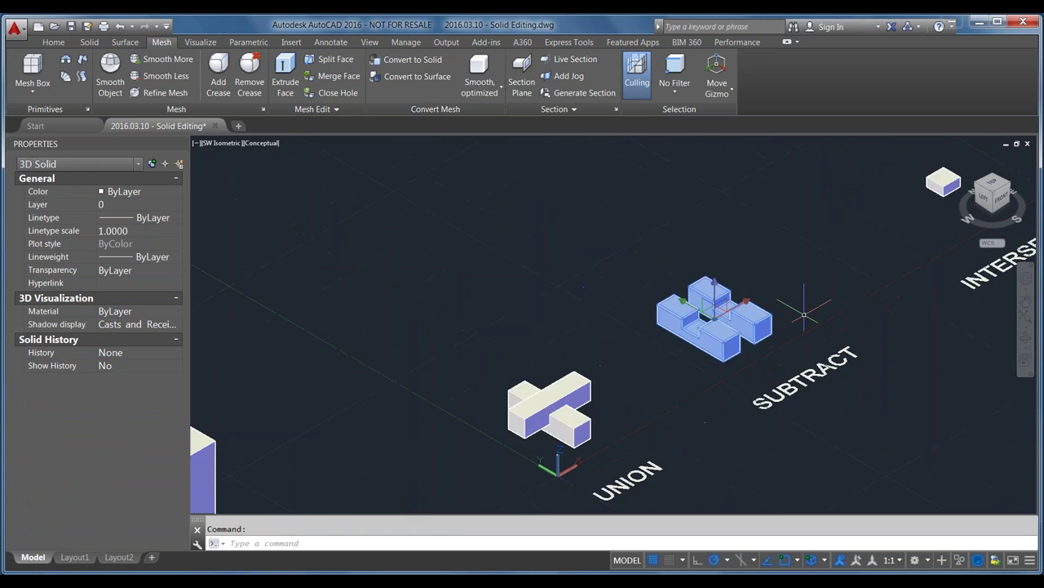
{"action": "key", "text": "Escape"}
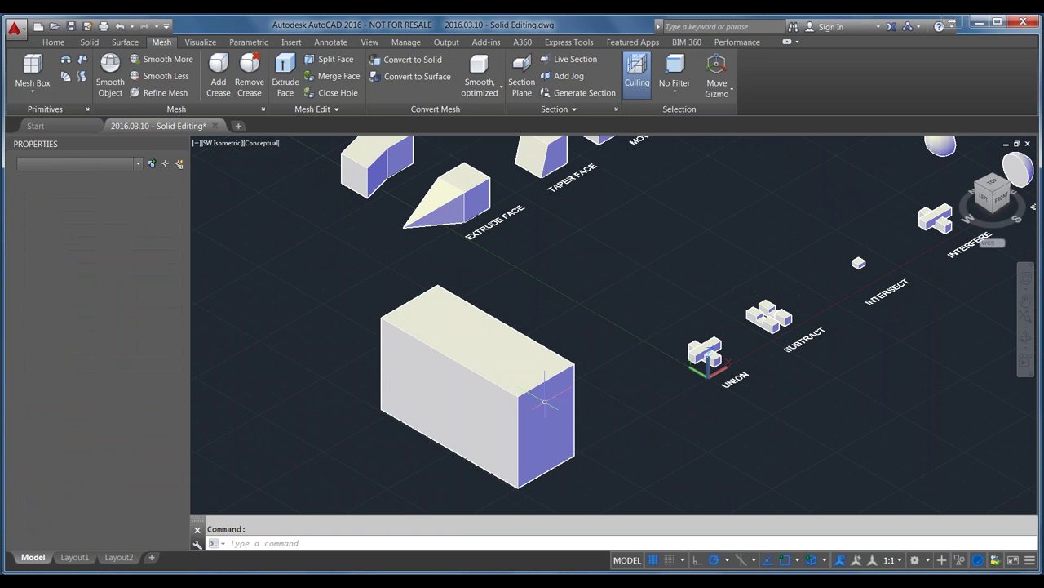
Select the large solid box and an edge of the SUBTRACT solid in turn to compare their properties and grips, clearing each selection
{"action": "left_click", "coordinate": [545, 400]}
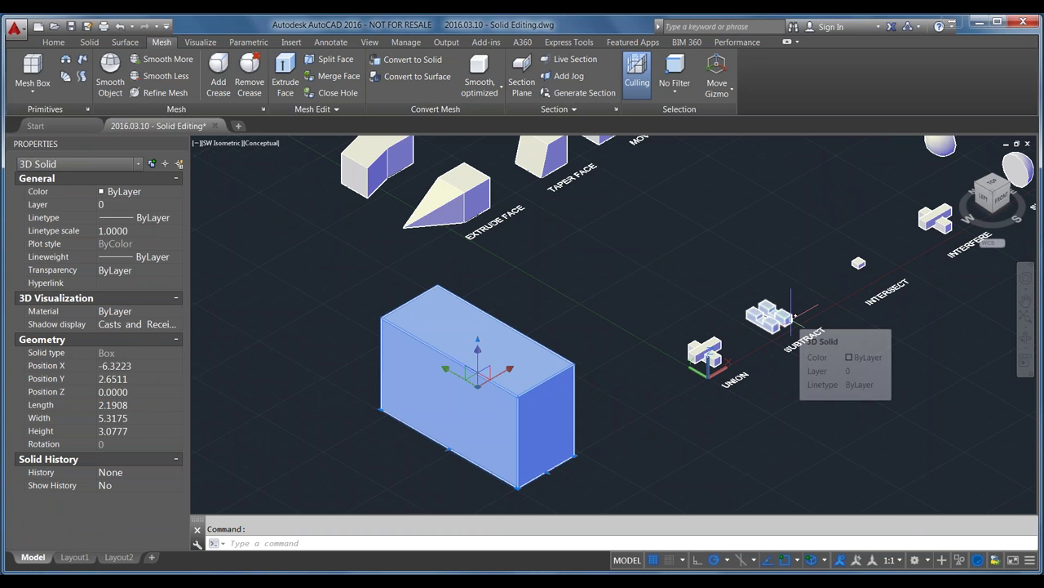
{"action": "key", "text": "Escape"}
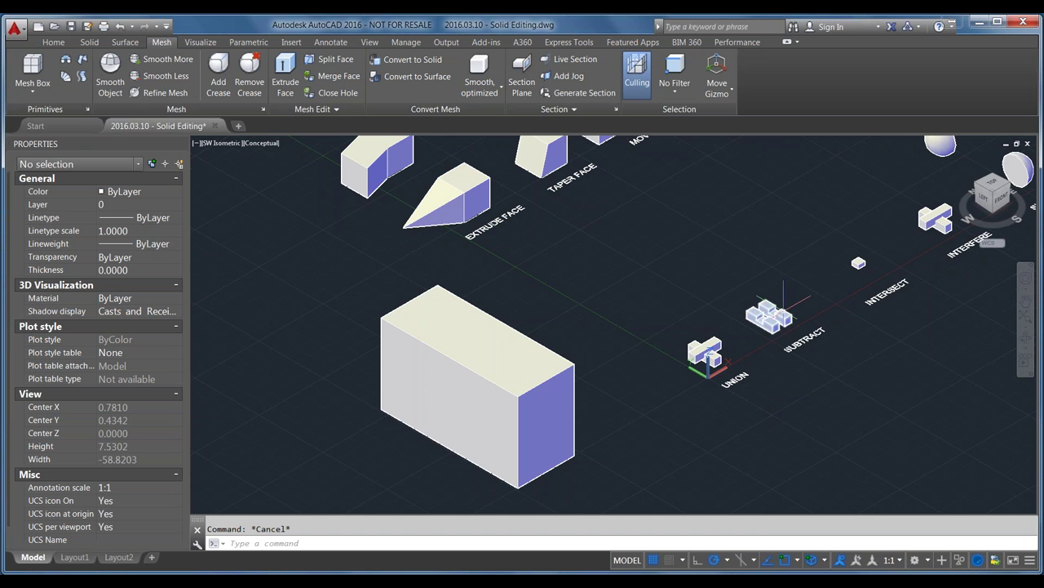
{"action": "scroll", "coordinate": [782, 314], "scroll_direction": "up", "scroll_amount": 4}
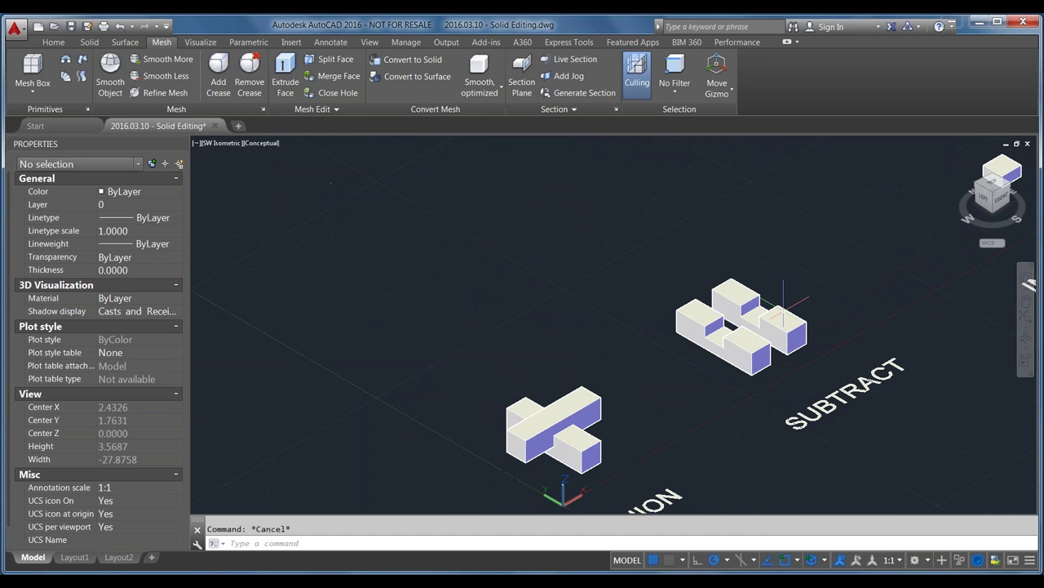
{"action": "scroll", "coordinate": [761, 342], "scroll_direction": "up", "scroll_amount": 2}
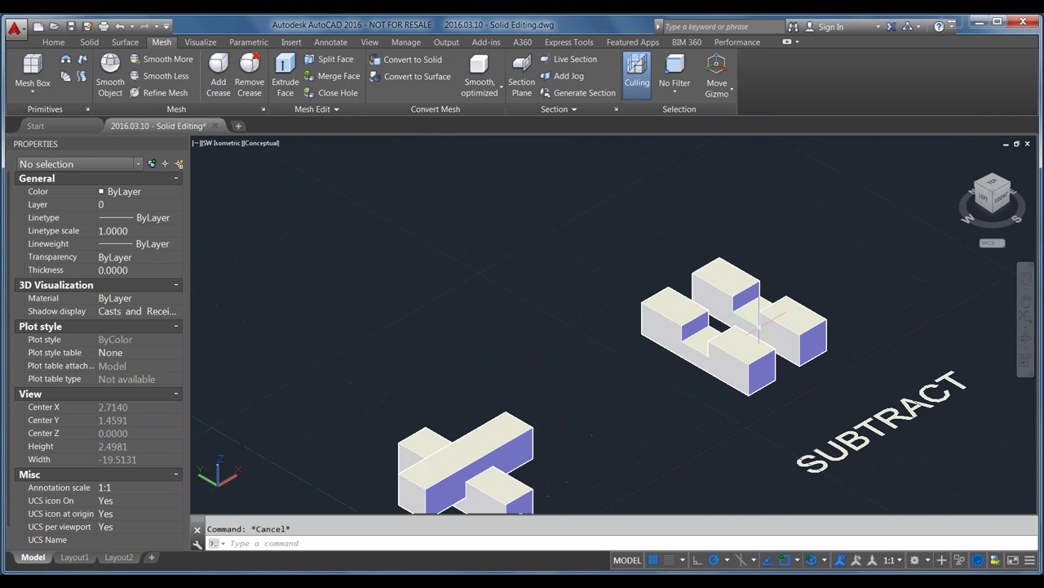
{"action": "left_click", "coordinate": [759, 341], "text": "ctrl"}
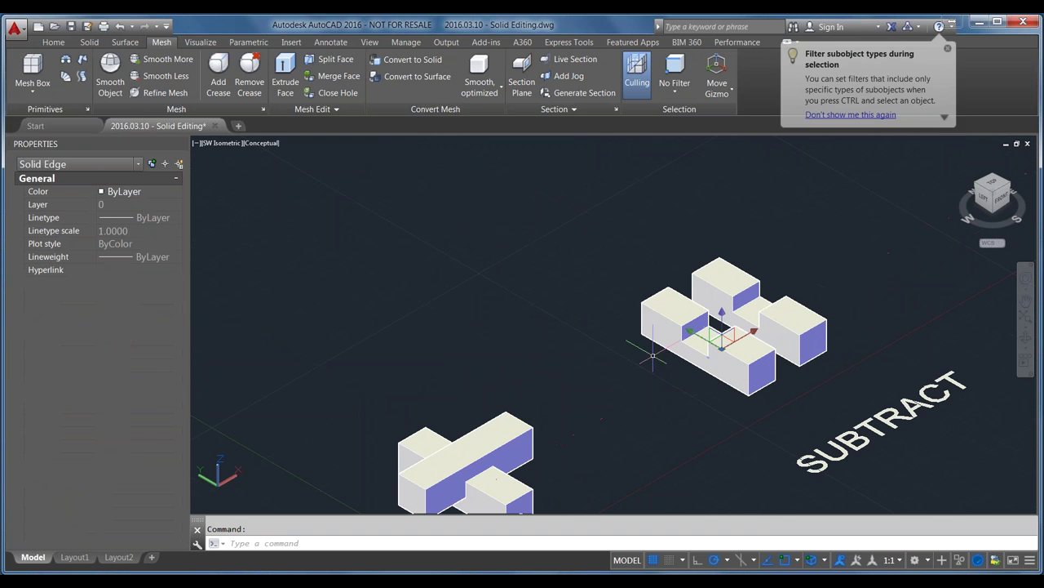
{"action": "key", "text": "Escape"}
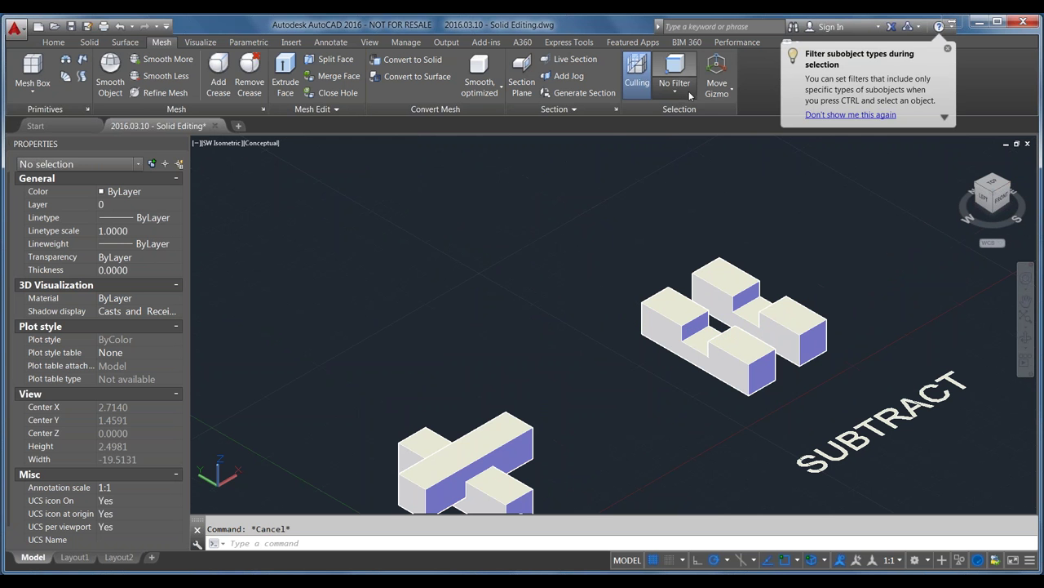
Set the subobject selection filter to Face and try stretching the top face of the SUBTRACT solid's raised block nearest its label, cancelling the change
{"action": "left_click", "coordinate": [676, 83]}
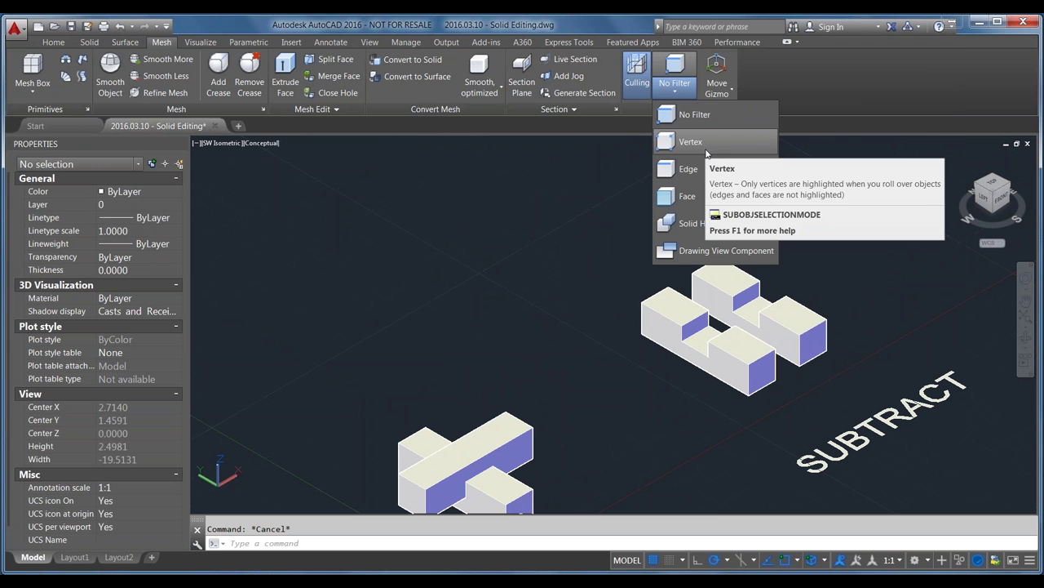
{"action": "left_click", "coordinate": [712, 197]}
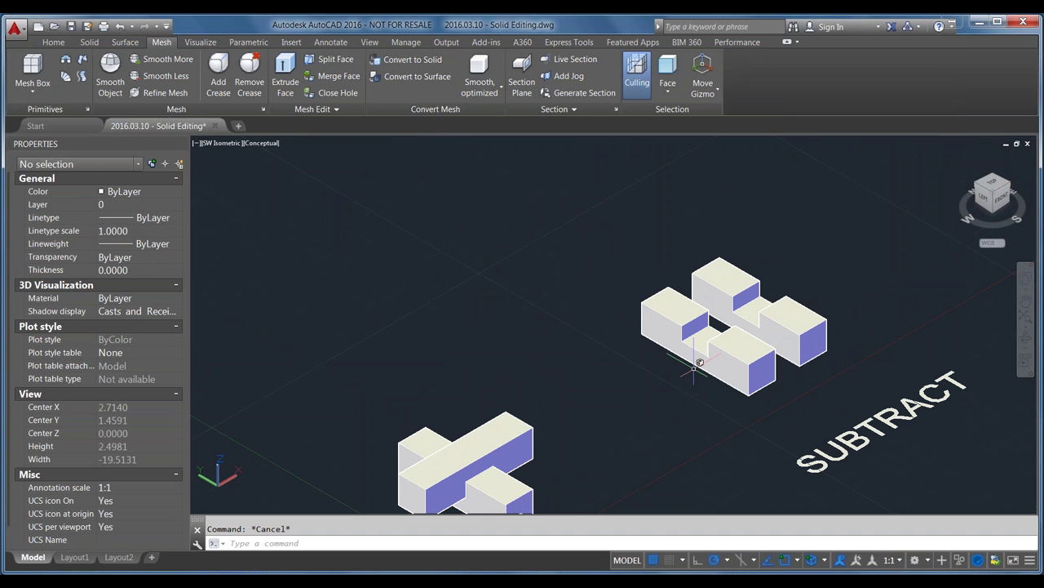
{"action": "left_click", "coordinate": [788, 314]}
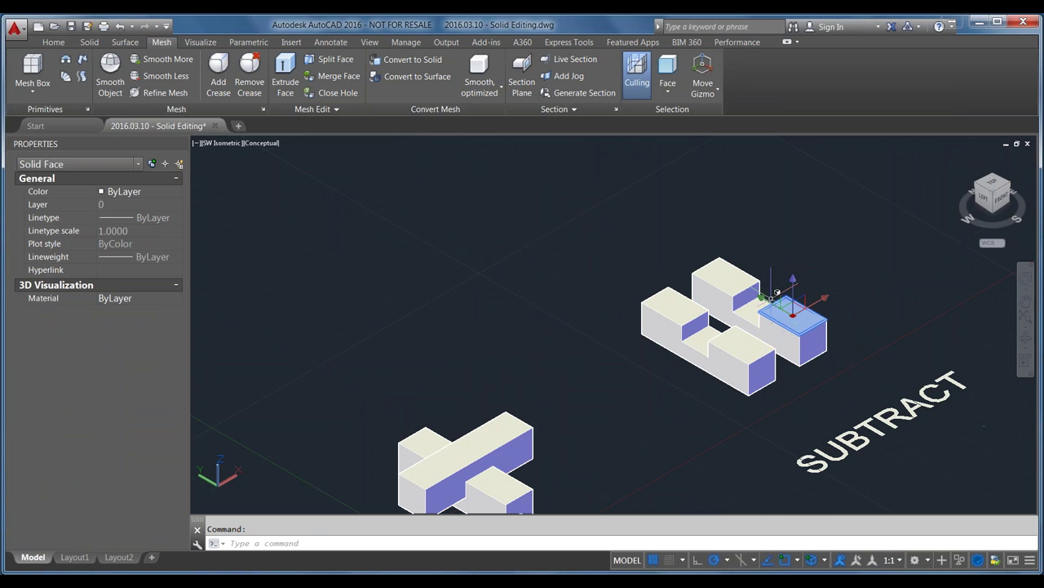
{"action": "left_click", "coordinate": [799, 309]}
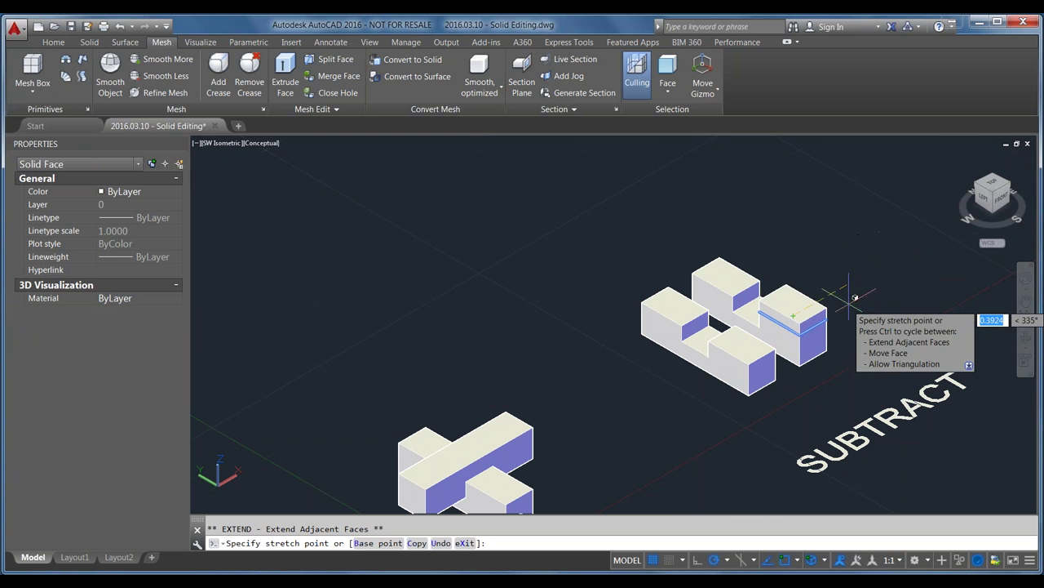
{"action": "key", "text": "Escape"}
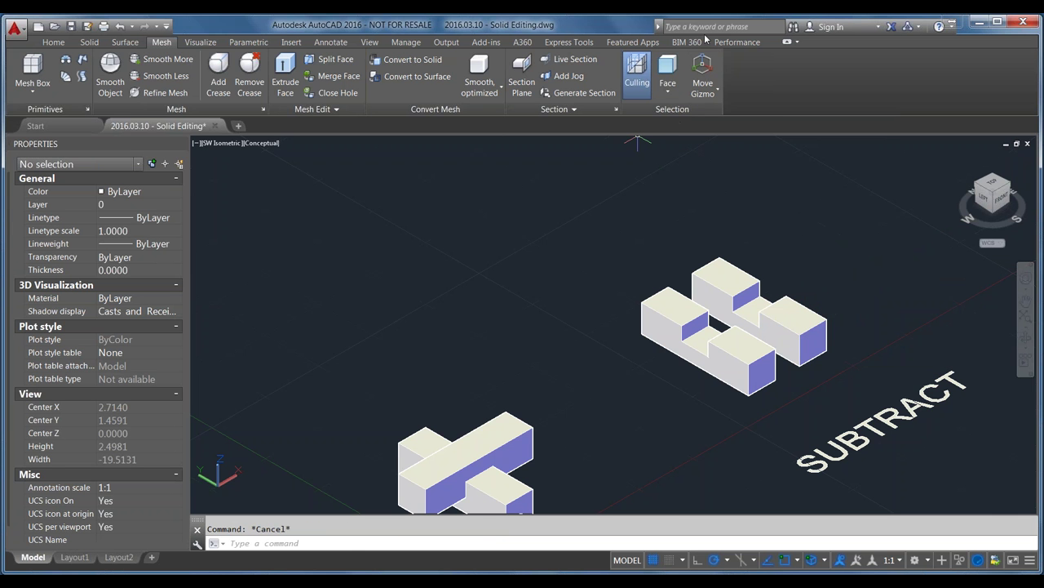
Reapply the Face filter and try stretching the top face of the SUBTRACT solid's rear block upward, cancelling the change
{"action": "left_click", "coordinate": [670, 95]}
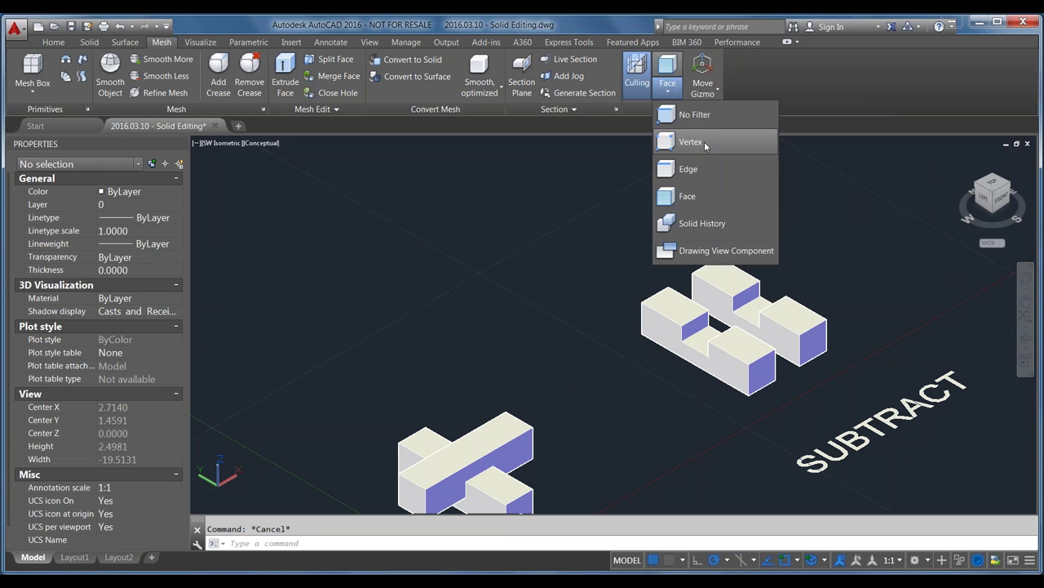
{"action": "left_click", "coordinate": [716, 199]}
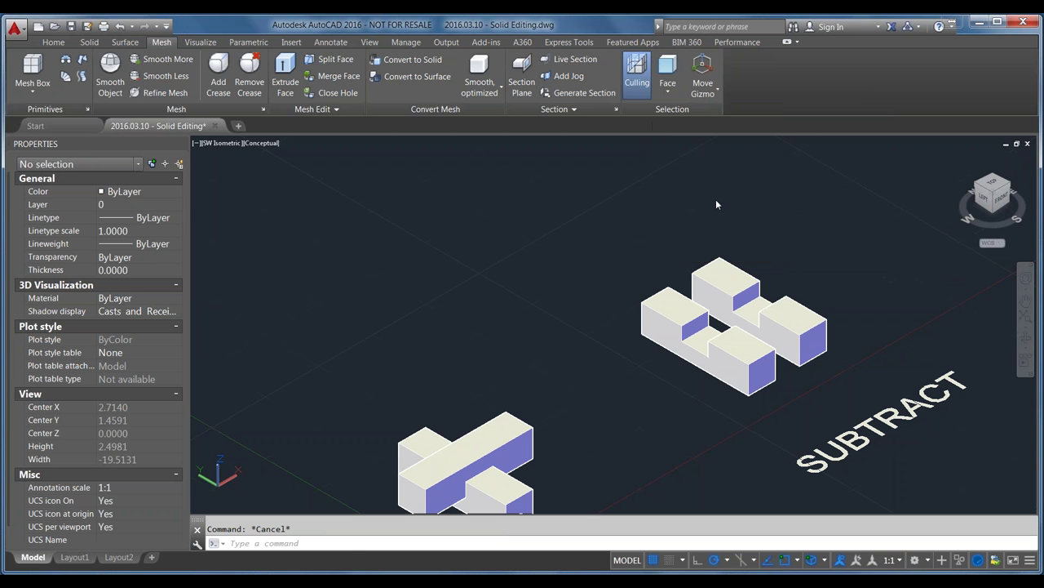
{"action": "left_click", "coordinate": [721, 269]}
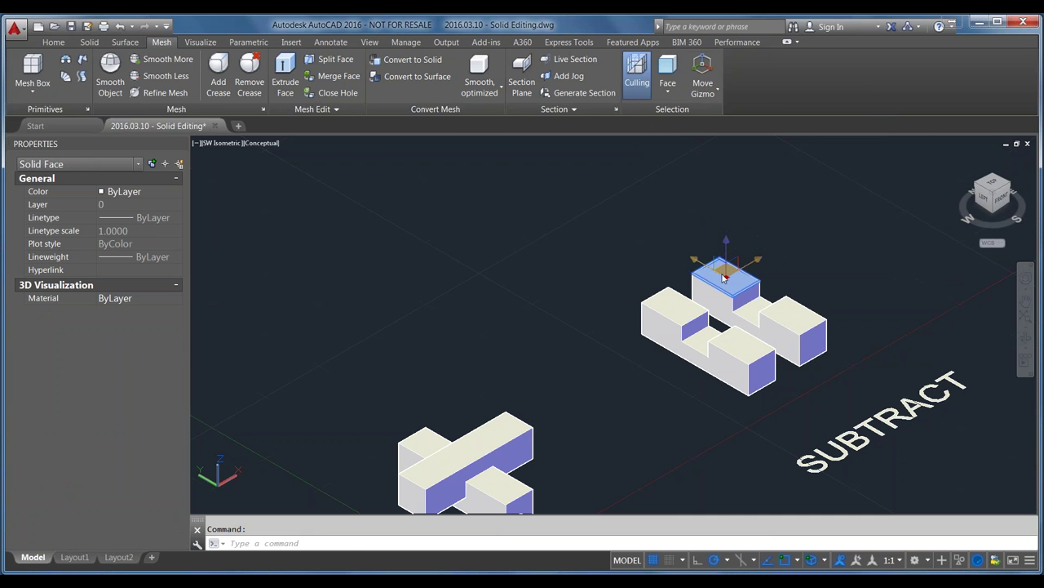
{"action": "left_click", "coordinate": [727, 275]}
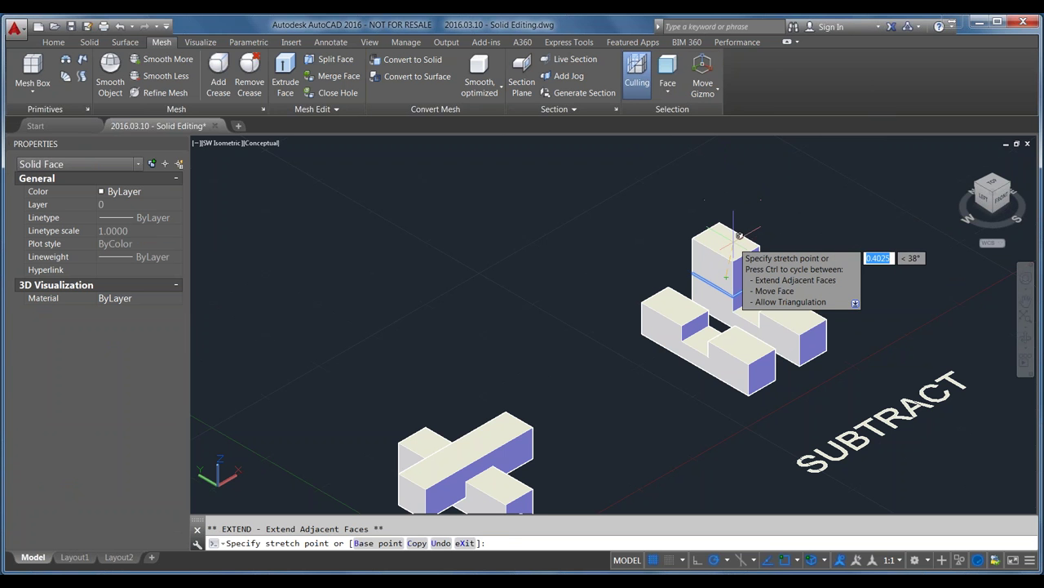
{"action": "key", "text": "Escape"}
Stretch the SUBTRACT solid's long notched side face outward with its grip, extending the adjacent faces, and clear the selection
{"action": "scroll", "coordinate": [728, 259], "scroll_direction": "up", "scroll_amount": 3}
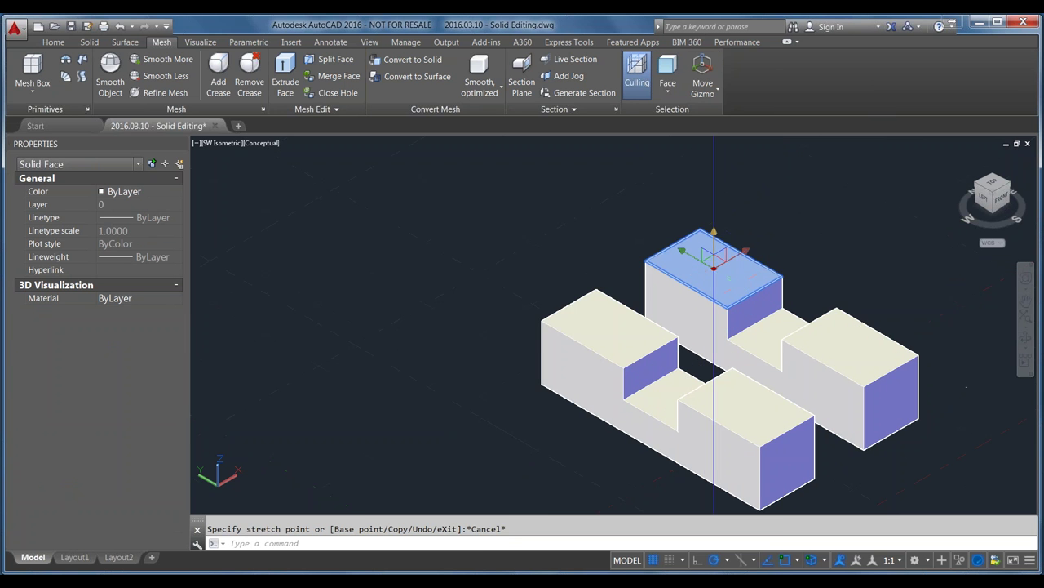
{"action": "left_click", "coordinate": [601, 395]}
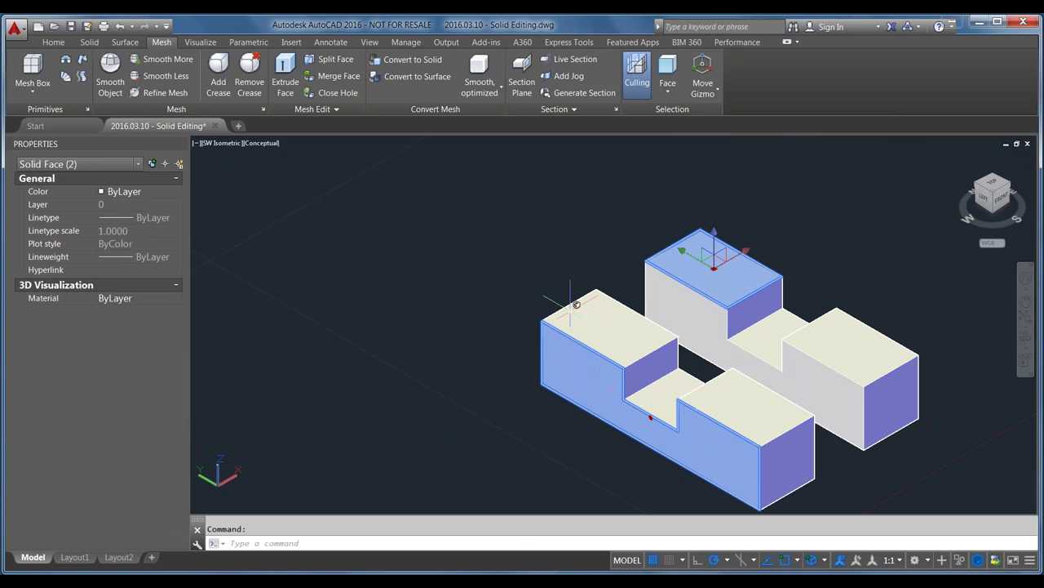
{"action": "left_click", "coordinate": [650, 417]}
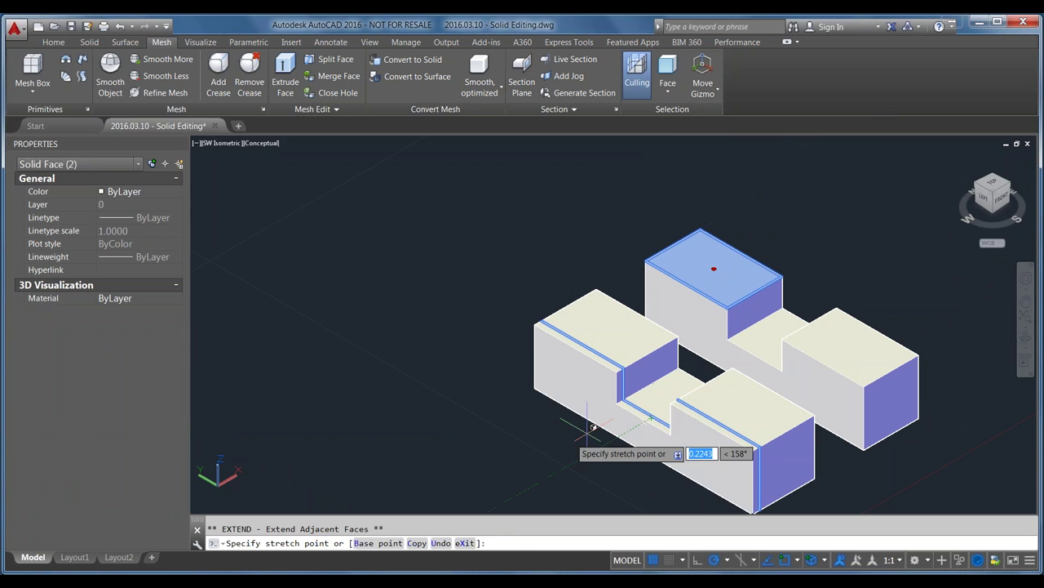
{"action": "left_click", "coordinate": [593, 427]}
{"action": "scroll", "coordinate": [538, 416], "scroll_direction": "down", "scroll_amount": 4}
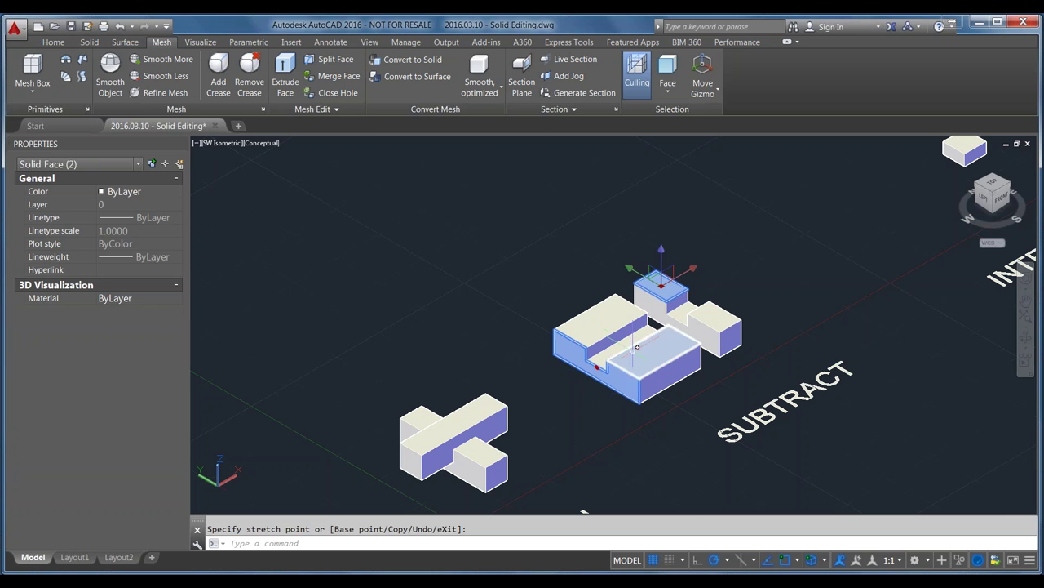
{"action": "key", "text": "Escape"}
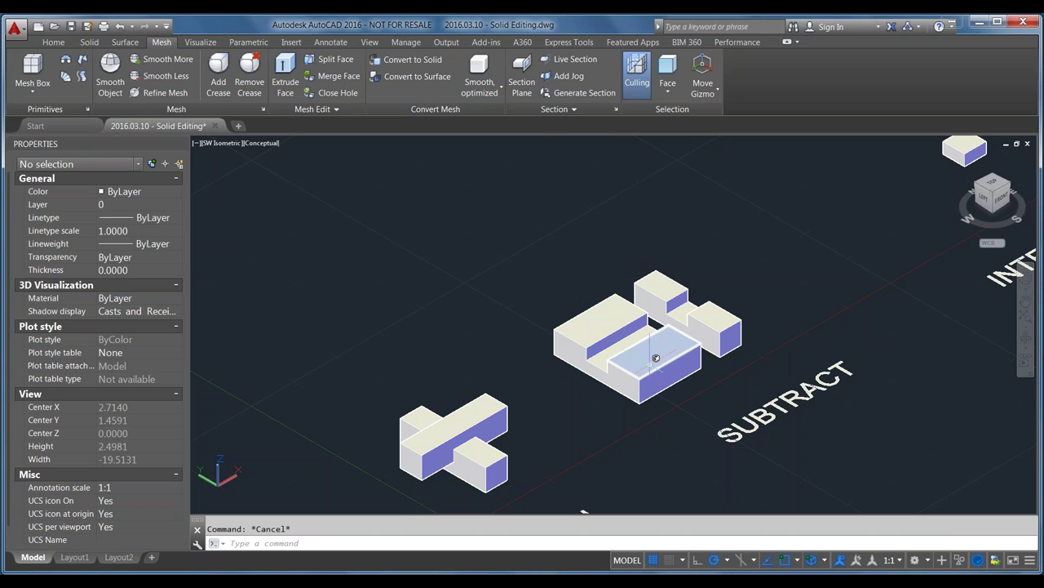
Reset the subobject selection filter to No Filter and select the whole stretched SUBTRACT solid
{"action": "left_click", "coordinate": [668, 93]}
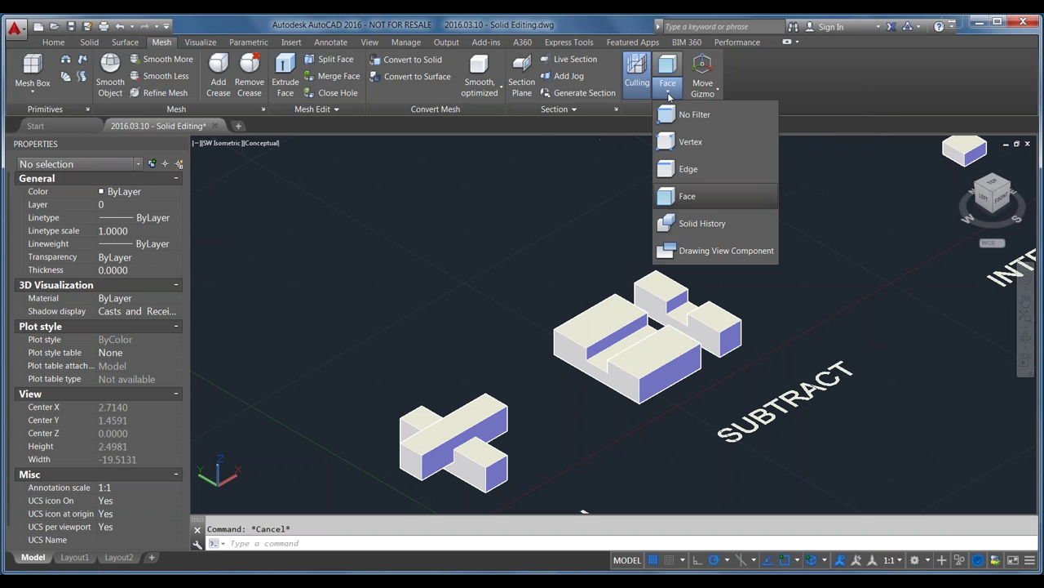
{"action": "left_click", "coordinate": [680, 111]}
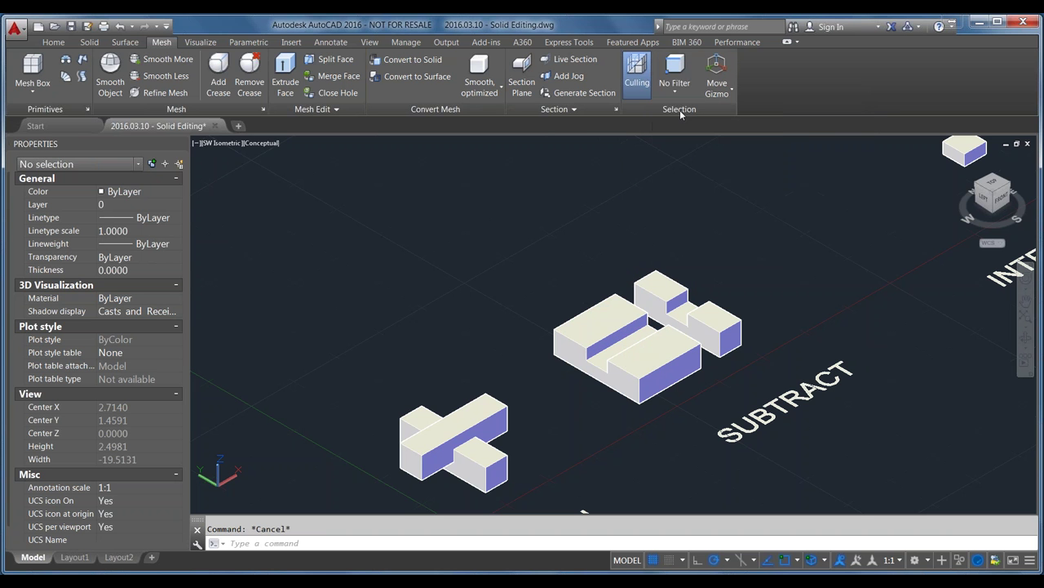
{"action": "left_click", "coordinate": [687, 356]}
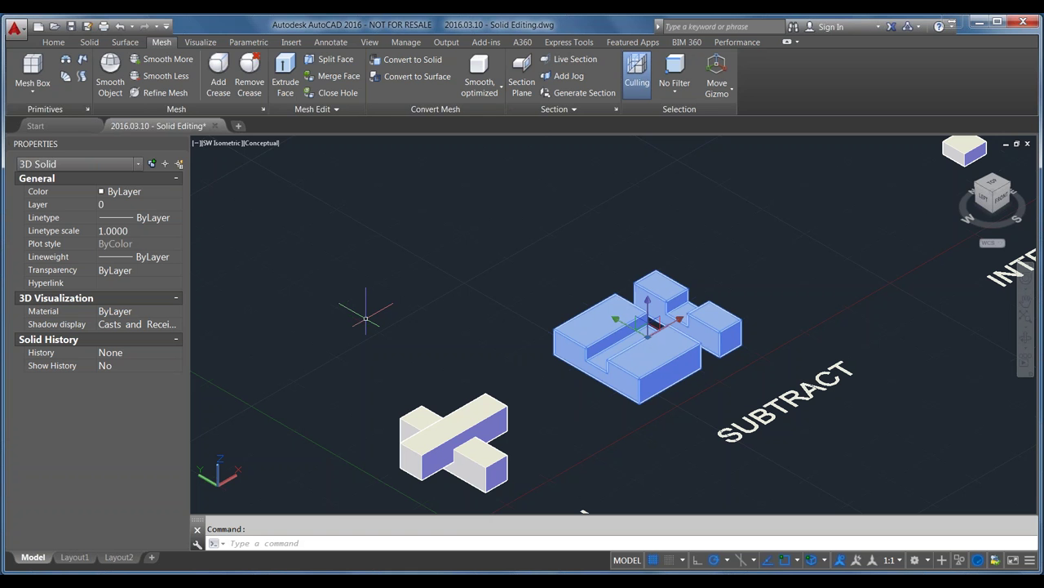
Review the full layout of solid editing samples together with the solid box and smoothed mesh box
{"action": "left_click", "coordinate": [53, 41]}
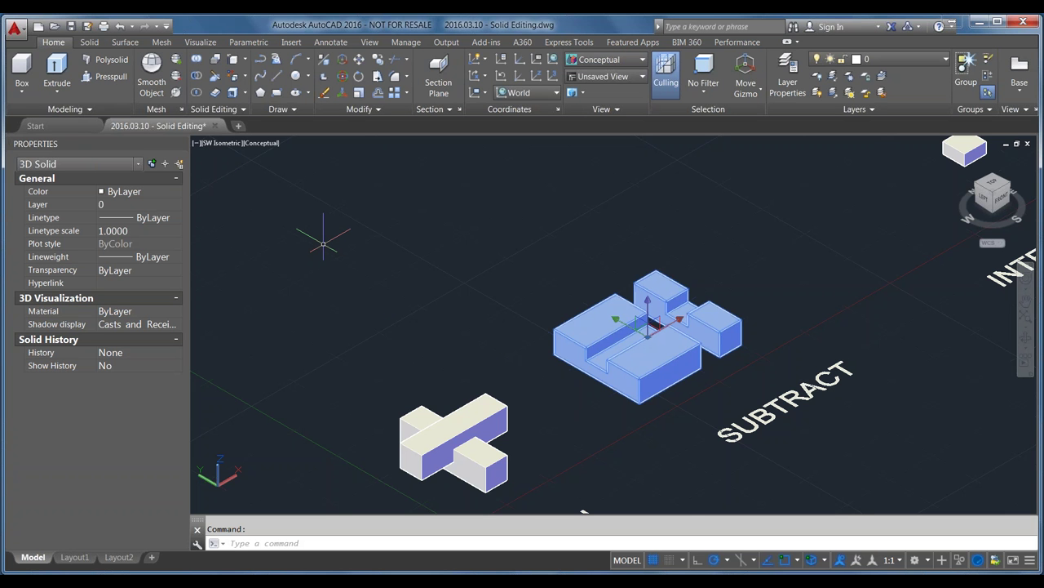
{"action": "scroll", "coordinate": [489, 383], "scroll_direction": "down", "scroll_amount": 6}
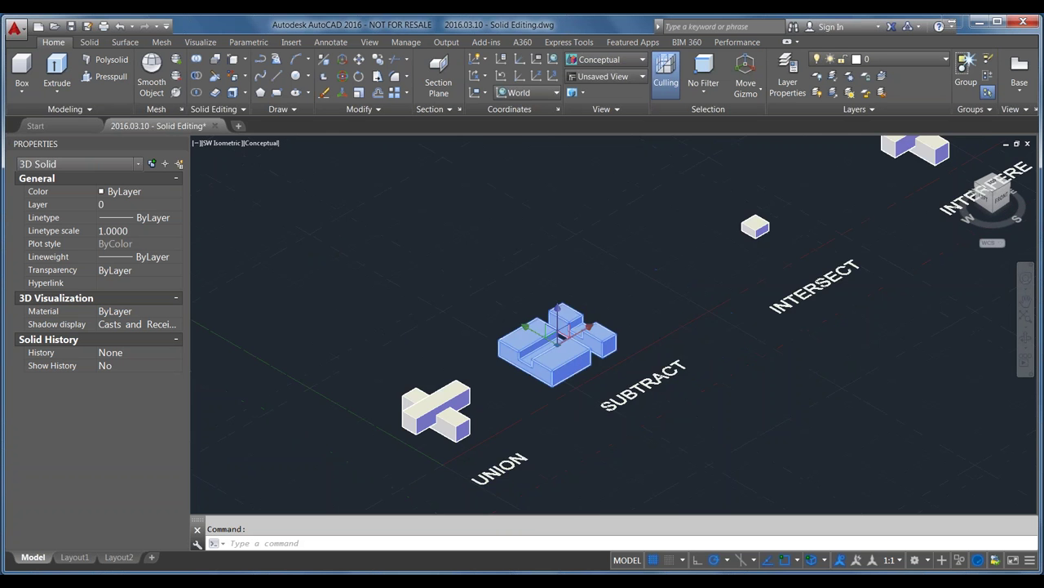
{"action": "scroll", "coordinate": [569, 377], "scroll_direction": "down", "scroll_amount": 5}
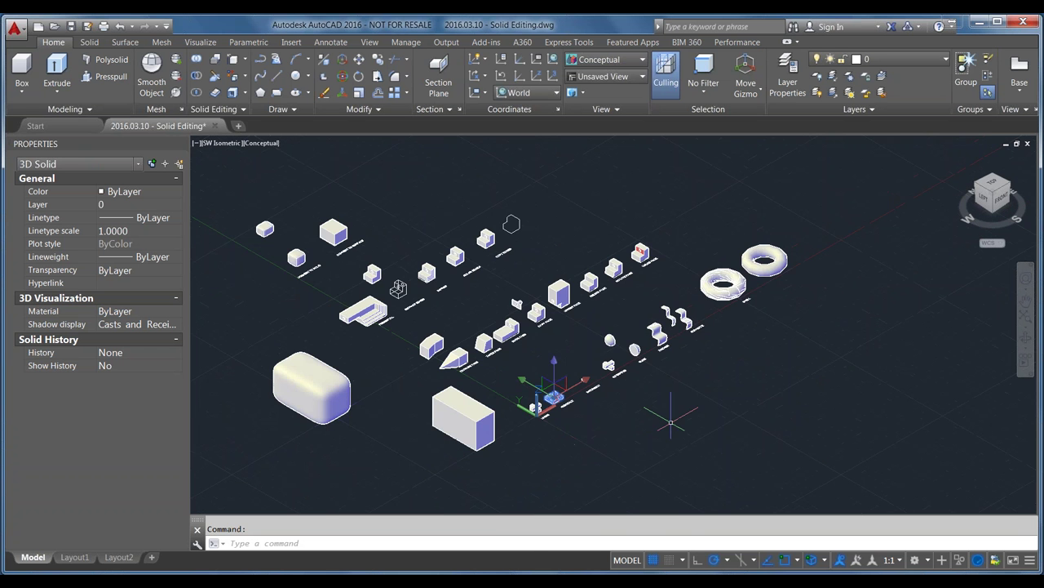
{"action": "middle_click_drag", "start_coordinate": [699, 408], "coordinate": [729, 397]}
{"action": "left_click_drag", "start_coordinate": [730, 397], "coordinate": [785, 422]}
{"action": "key", "text": "Escape"}
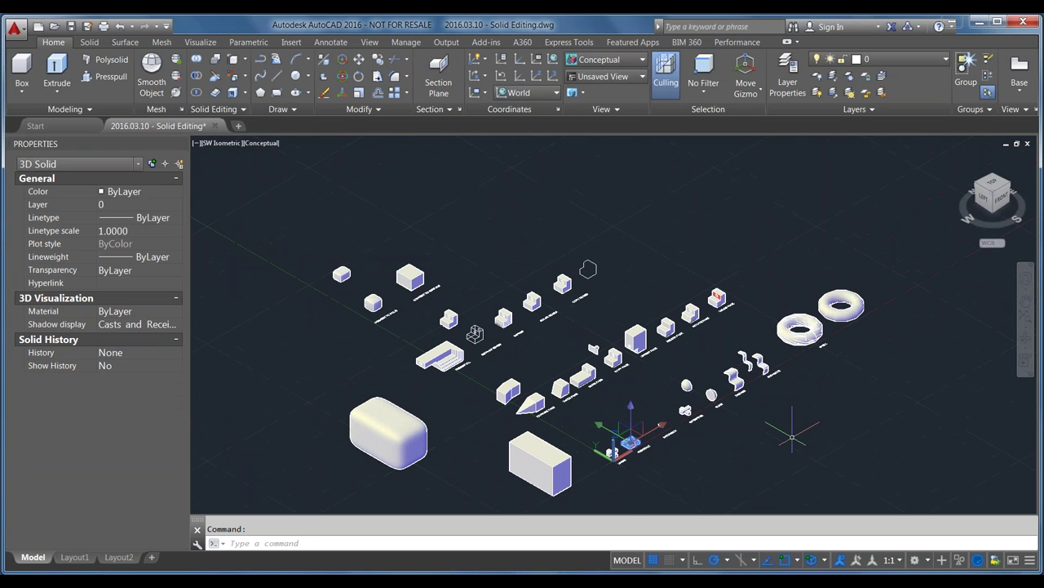